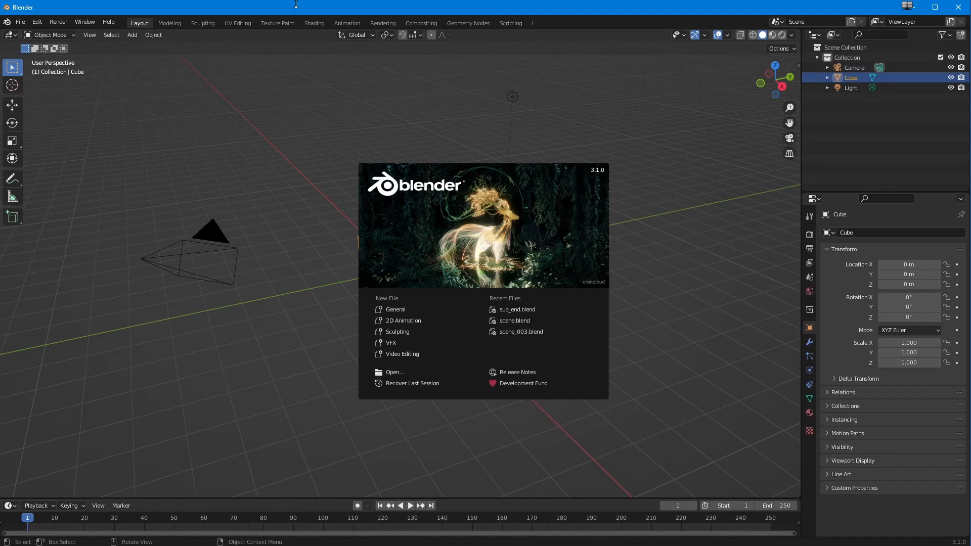
# - Open the recent file scene.blend and enlarge the 3D viewport by shrinking the node editor
pyautogui.click(506, 321)
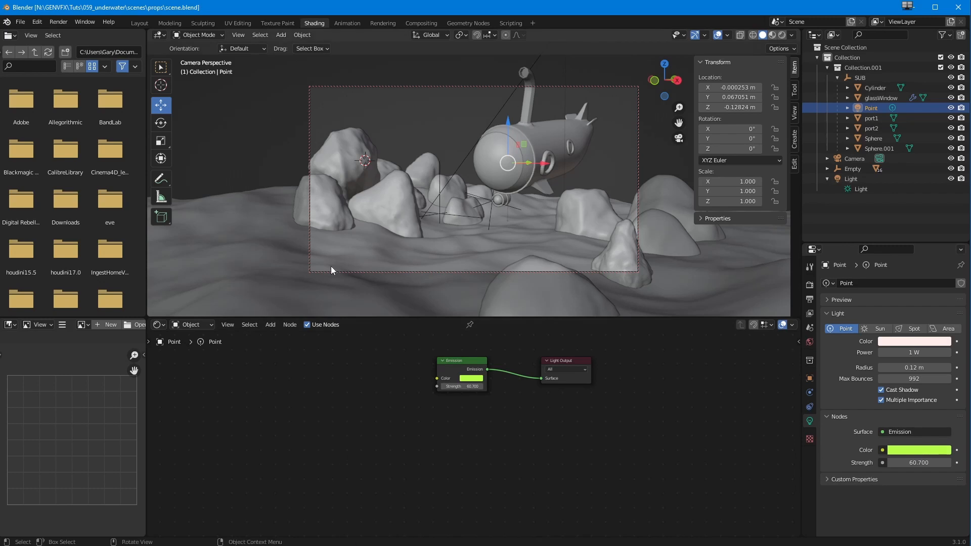
pyautogui.moveTo(388, 319); pyautogui.dragTo(379, 395)
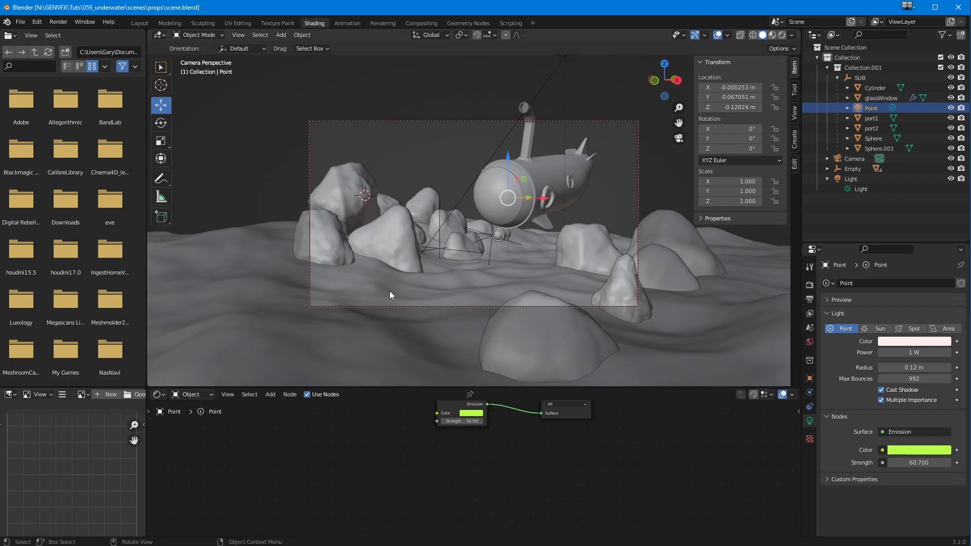
pyautogui.moveTo(464, 239); pyautogui.dragTo(415, 266, button='middle')
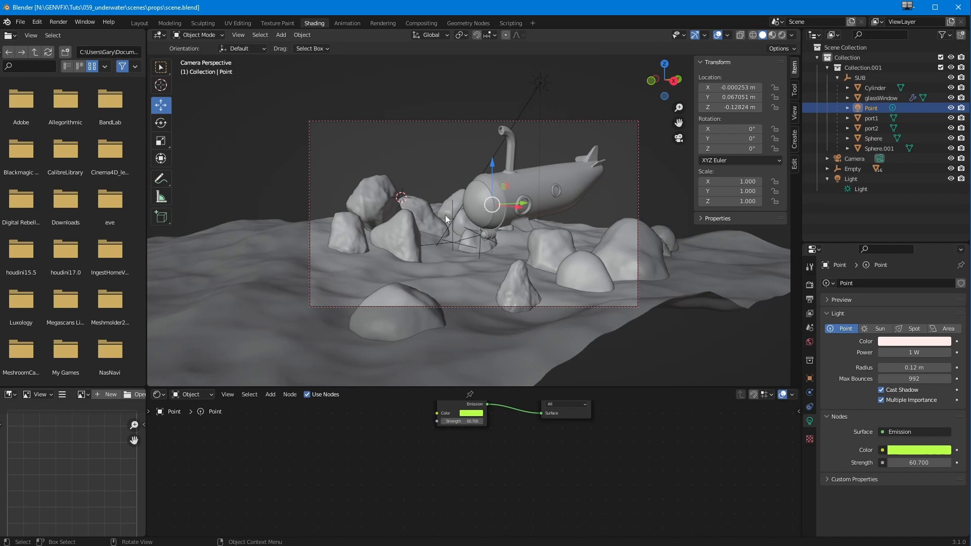
# - Move the Point light along the global Y axis out in front of the submarine's glass window, to a Y location of about -1.19 m
pyautogui.click(471, 202)
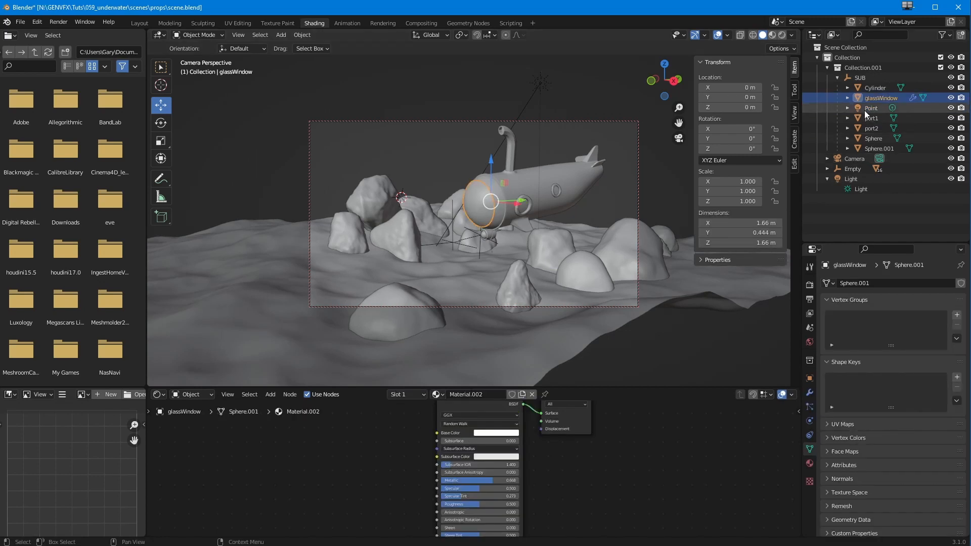
pyautogui.click(864, 110)
pyautogui.press('g')
pyautogui.press('y')
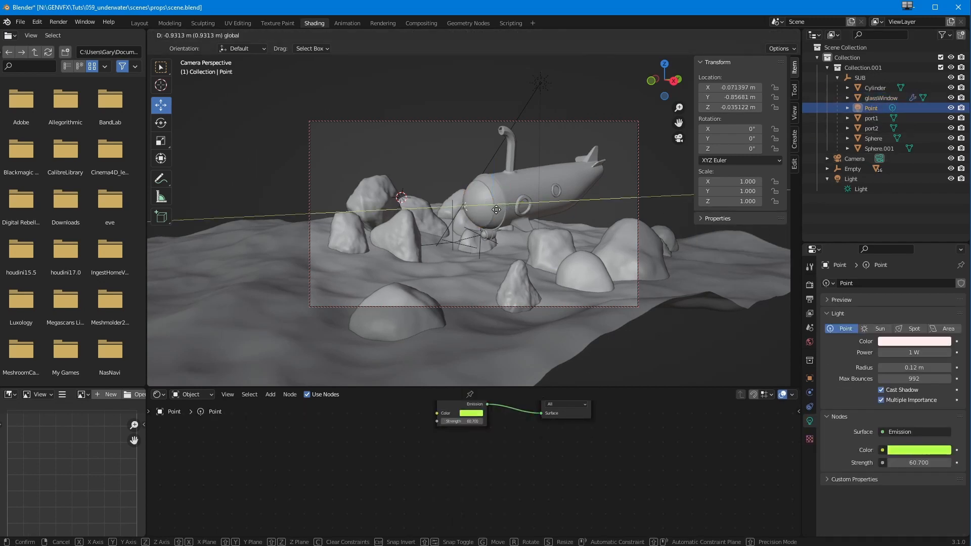
pyautogui.moveTo(488, 210); pyautogui.dragTo(488, 211)
pyautogui.moveTo(442, 254)
pyautogui.mouseDown(button='middle')
pyautogui.moveTo(450, 247)
pyautogui.moveTo(450, 256)
pyautogui.mouseUp(button='middle')
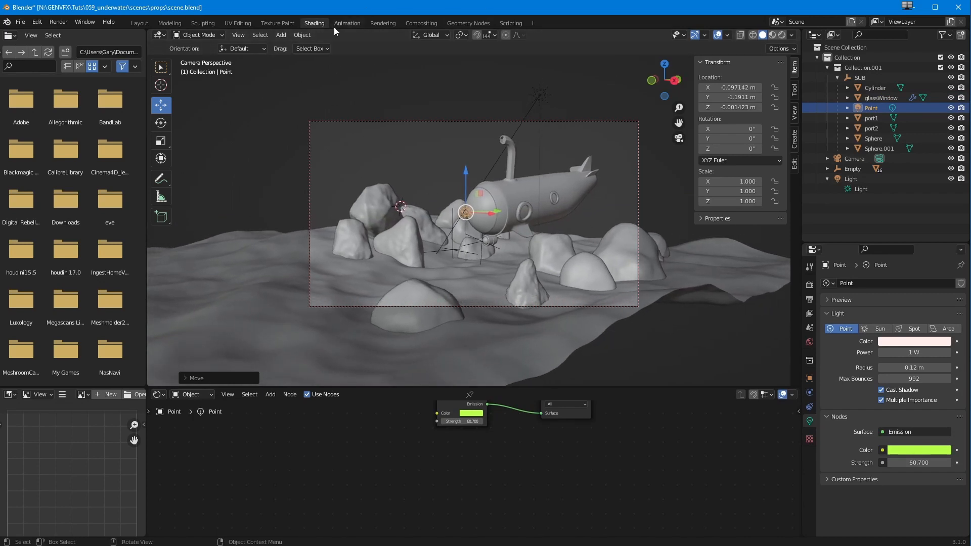
# - Start a Cycles render from the Rendering workspace and stop it once the scene is clearly recognisable
pyautogui.click(384, 24)
pyautogui.click(58, 22)
pyautogui.click(80, 44)
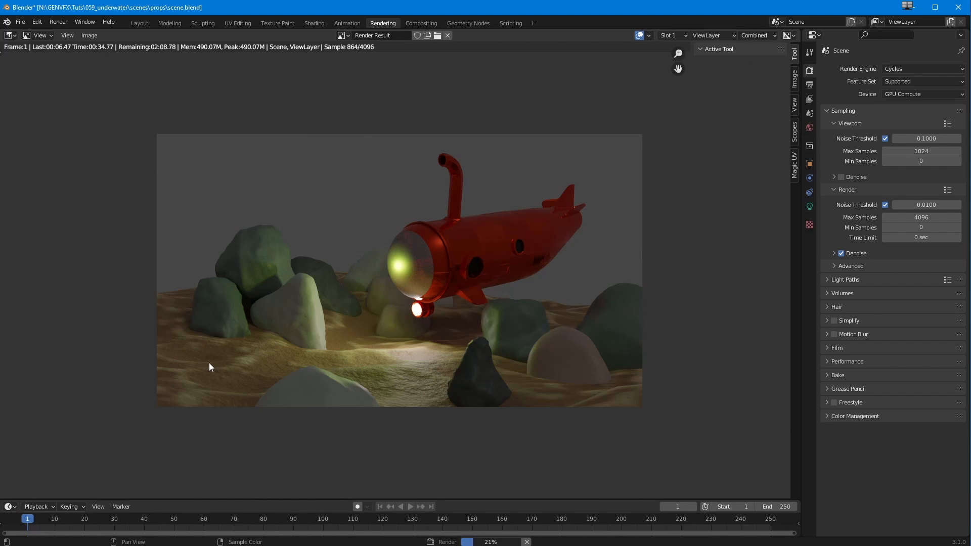
pyautogui.click(527, 542)
# - Switch the render engine to Eevee and render the image into Slot 2
pyautogui.click(898, 69)
pyautogui.click(892, 80)
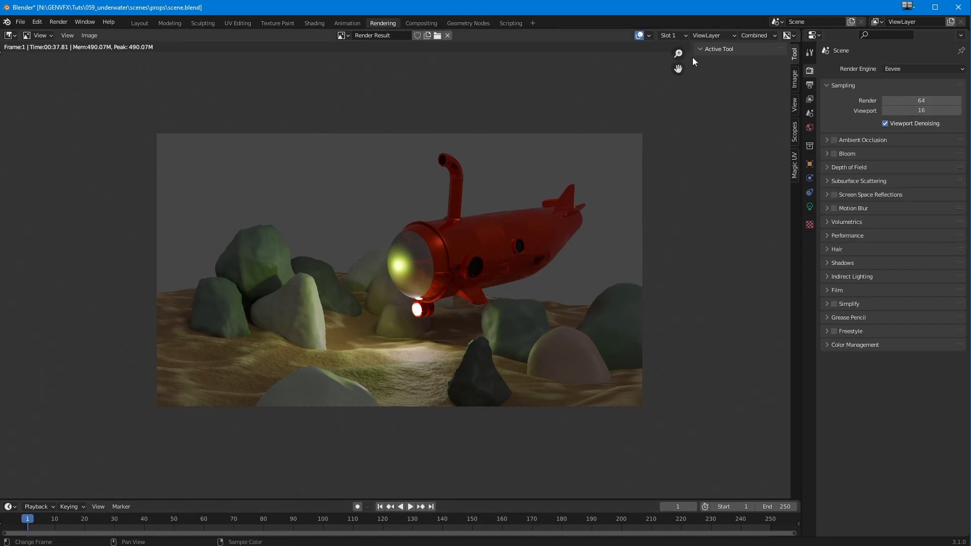
pyautogui.click(672, 35)
pyautogui.click(672, 57)
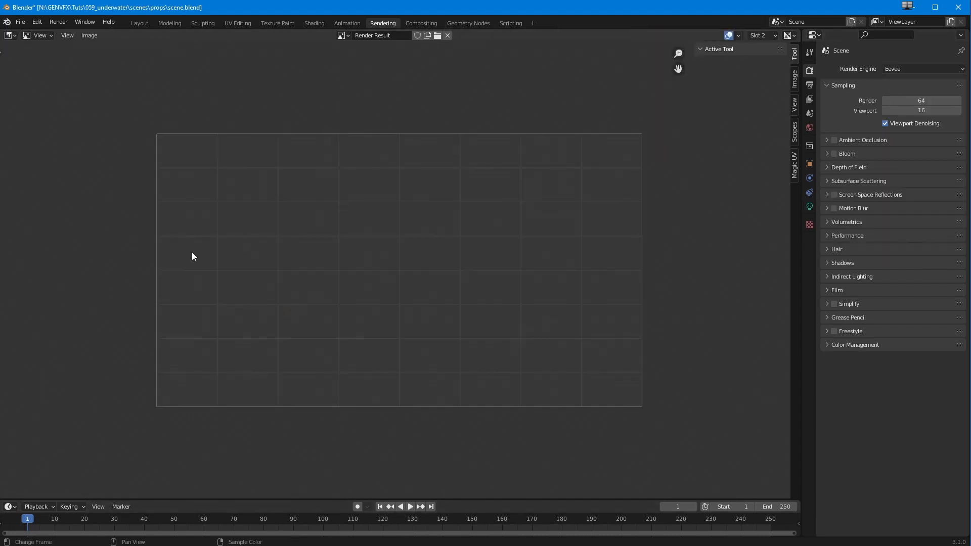
pyautogui.click(57, 22)
pyautogui.click(63, 34)
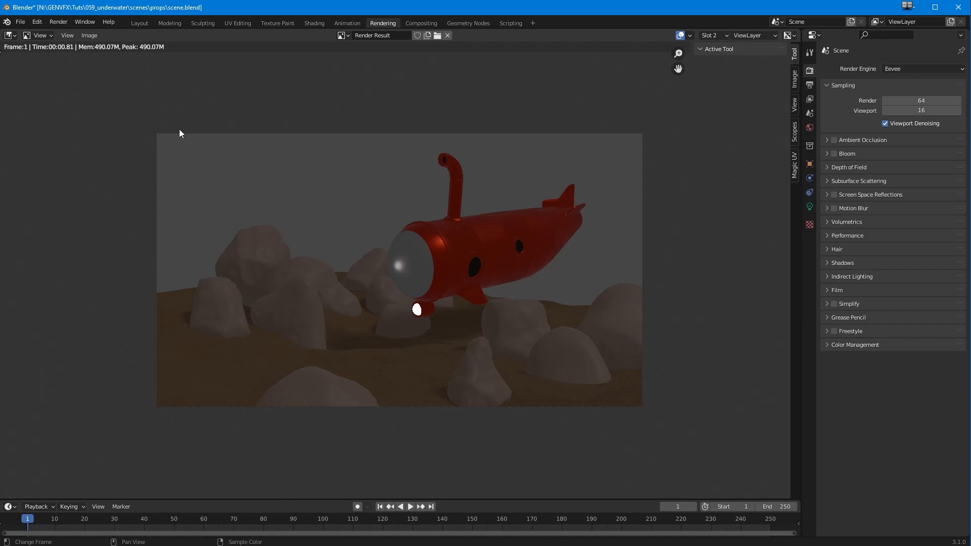
# - In the Modeling workspace, activate the Move tool and set the transform orientation to Local
pyautogui.click(169, 27)
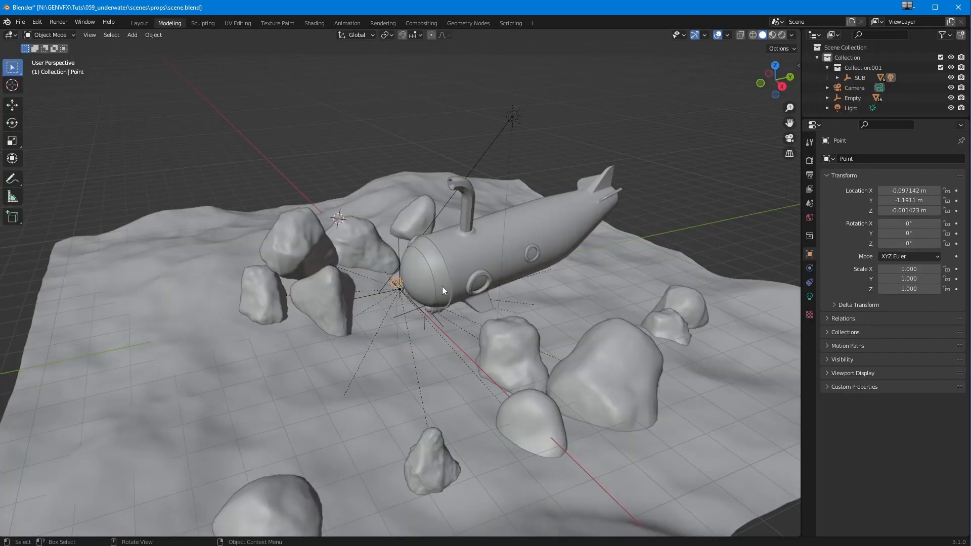
pyautogui.moveTo(330, 296); pyautogui.dragTo(353, 314, button='middle')
pyautogui.click(12, 105)
pyautogui.moveTo(323, 275); pyautogui.dragTo(293, 90, button='middle')
pyautogui.click(356, 38)
pyautogui.click(349, 76)
pyautogui.moveTo(321, 320); pyautogui.dragTo(331, 315, button='middle')
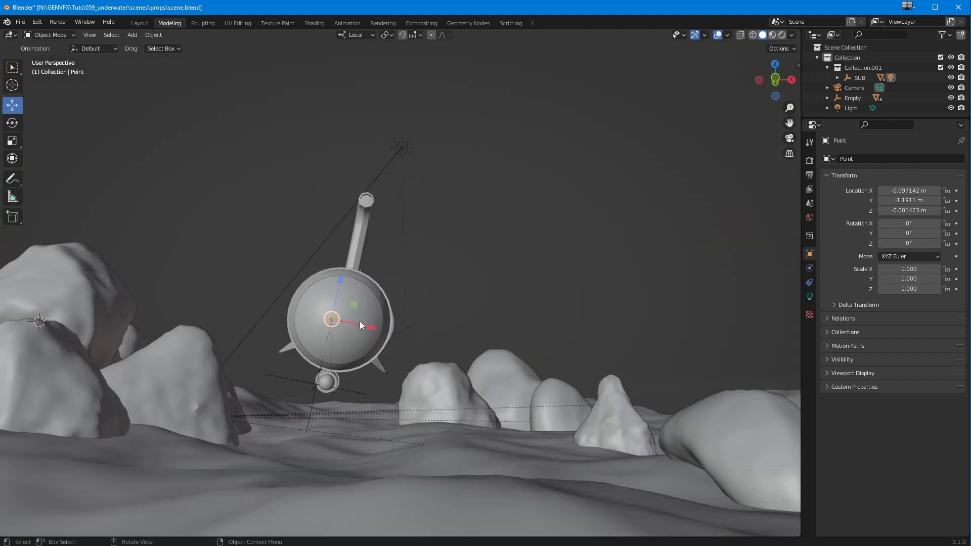
# - Move the Point light back to the submarine's tail fins, at about X 0.05 m, Y 4.95 m, Z 1.12 m
pyautogui.moveTo(365, 324); pyautogui.dragTo(379, 330)
pyautogui.moveTo(378, 329); pyautogui.dragTo(281, 349, button='middle')
pyautogui.moveTo(340, 322); pyautogui.dragTo(542, 286)
pyautogui.moveTo(502, 256); pyautogui.dragTo(498, 208)
pyautogui.moveTo(532, 249)
pyautogui.mouseDown()
pyautogui.moveTo(586, 236)
pyautogui.moveTo(533, 247)
pyautogui.mouseUp()
pyautogui.moveTo(500, 296); pyautogui.dragTo(487, 267, button='middle')
pyautogui.moveTo(372, 294)
pyautogui.mouseDown(button='middle')
pyautogui.moveTo(394, 302)
pyautogui.moveTo(356, 302)
pyautogui.moveTo(365, 301)
pyautogui.mouseUp(button='middle')
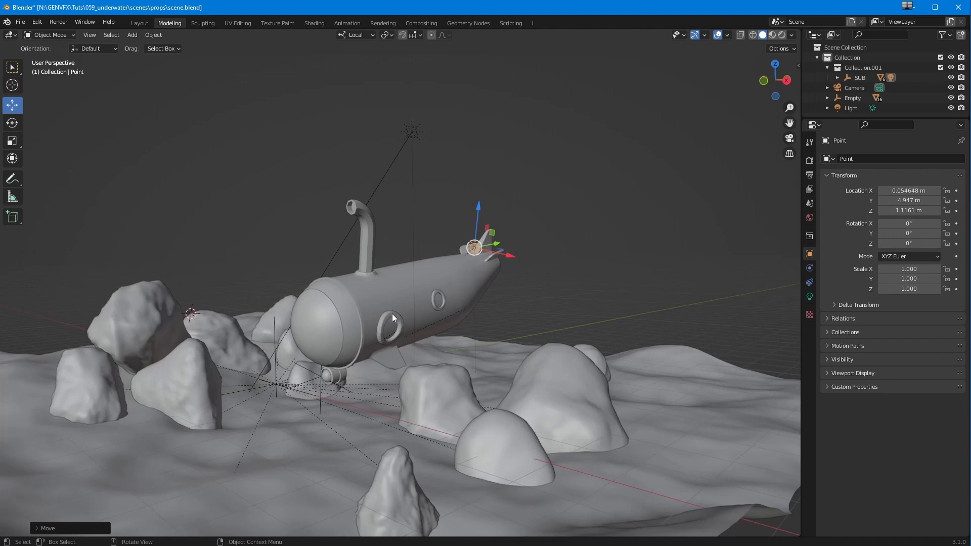
# - Set the Shadow Mode of the material on the submarine's headlight sphere to None
pyautogui.moveTo(394, 314); pyautogui.dragTo(360, 363, button='middle')
pyautogui.click(345, 357)
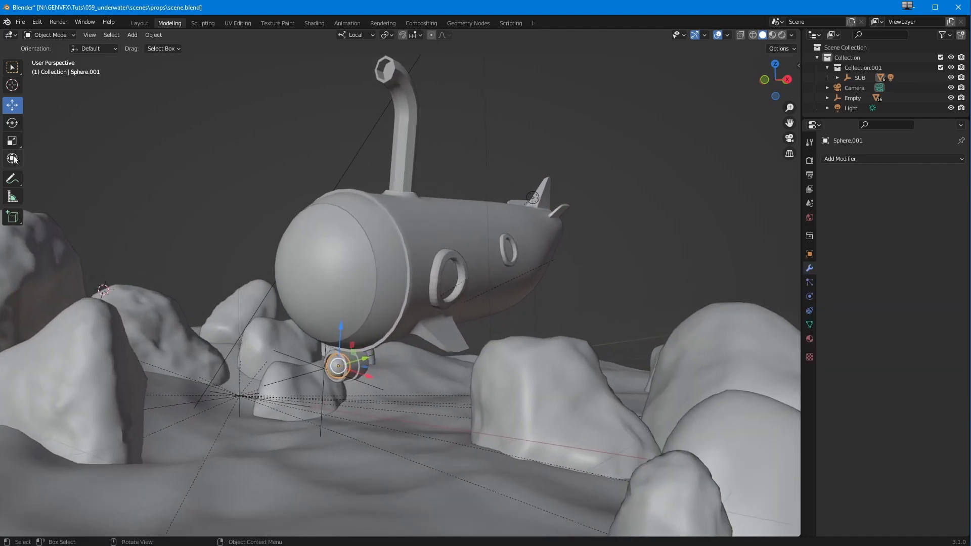
pyautogui.click(809, 340)
pyautogui.scroll(-12, 875, 497)
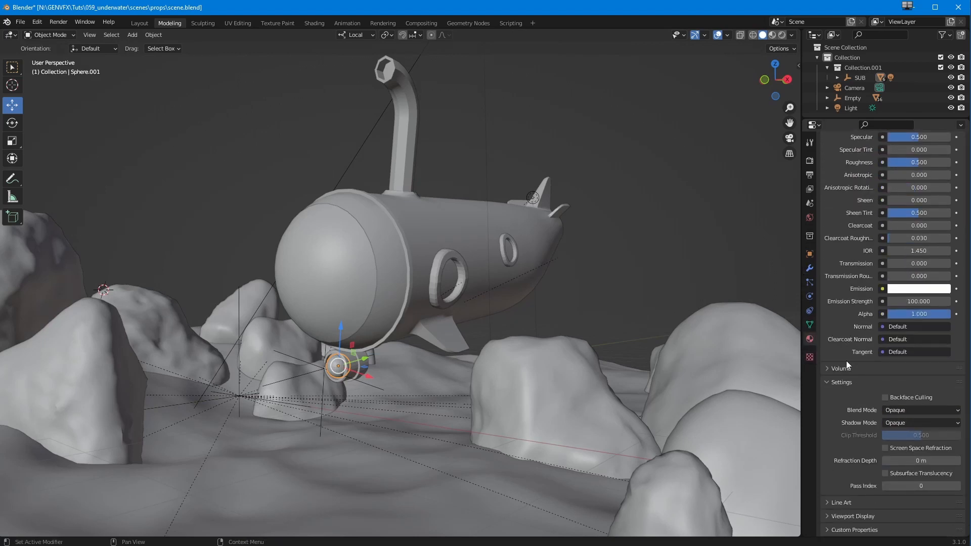
pyautogui.click(888, 424)
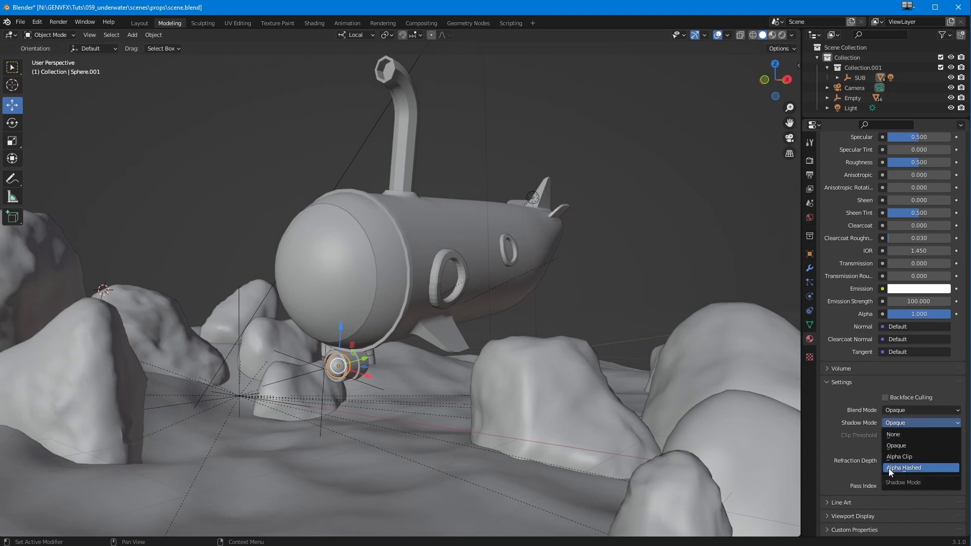
pyautogui.click(885, 436)
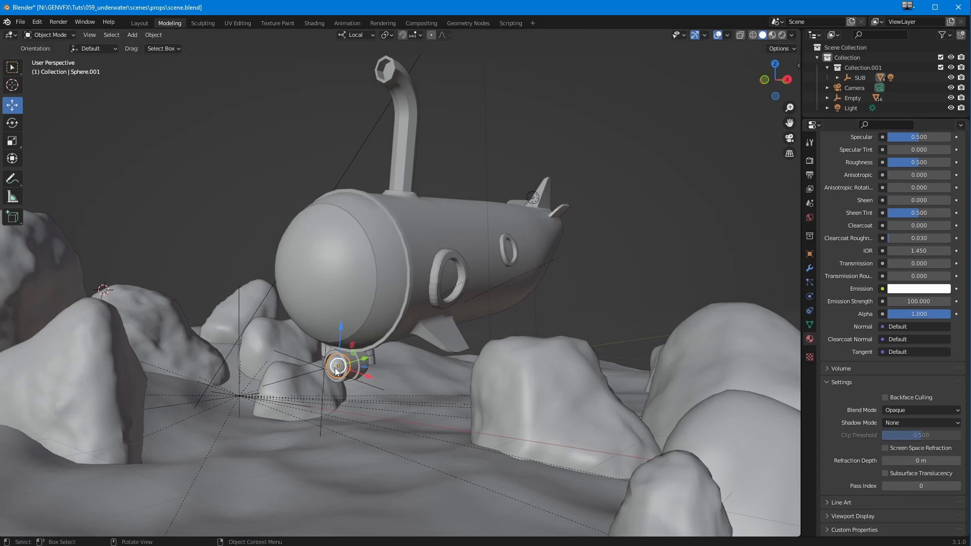
# - Scale the headlight sphere down uniformly so it is smaller than its round housing
pyautogui.click(12, 140)
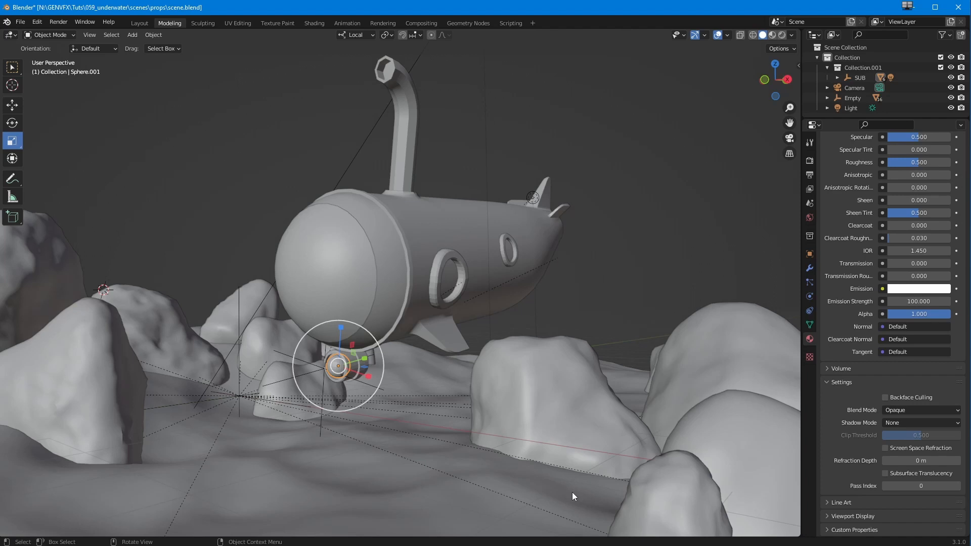
pyautogui.press('s')
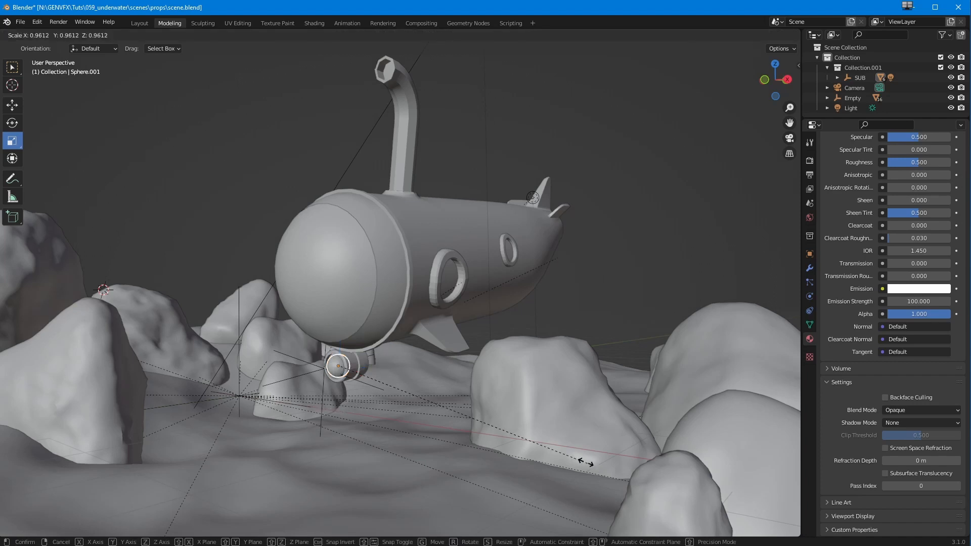
pyautogui.click(483, 413)
pyautogui.moveTo(323, 449); pyautogui.dragTo(283, 384, button='middle')
# - Place the 3D cursor on the headlight sphere and add a Spot light there
pyautogui.click(12, 85)
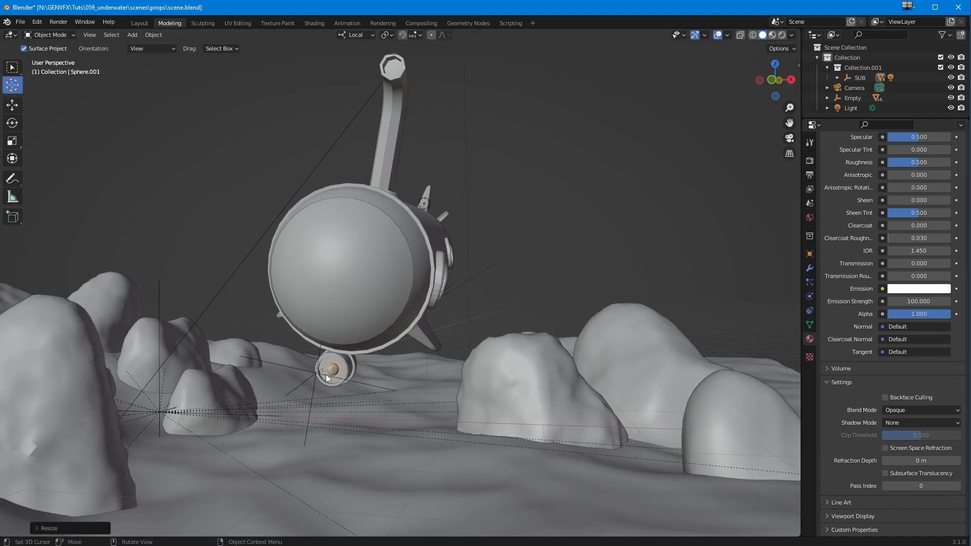
pyautogui.moveTo(348, 431); pyautogui.dragTo(303, 419, button='middle')
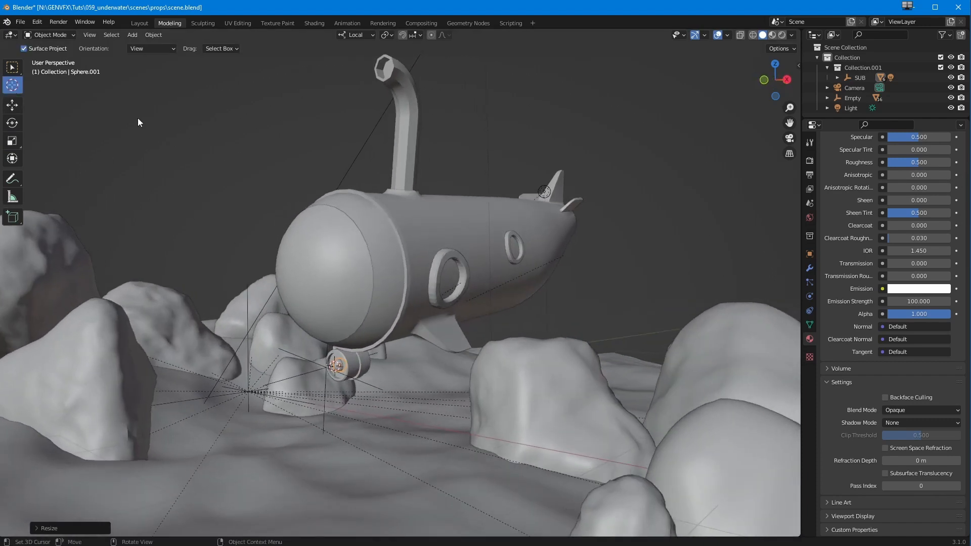
pyautogui.click(132, 35)
pyautogui.moveTo(136, 174)
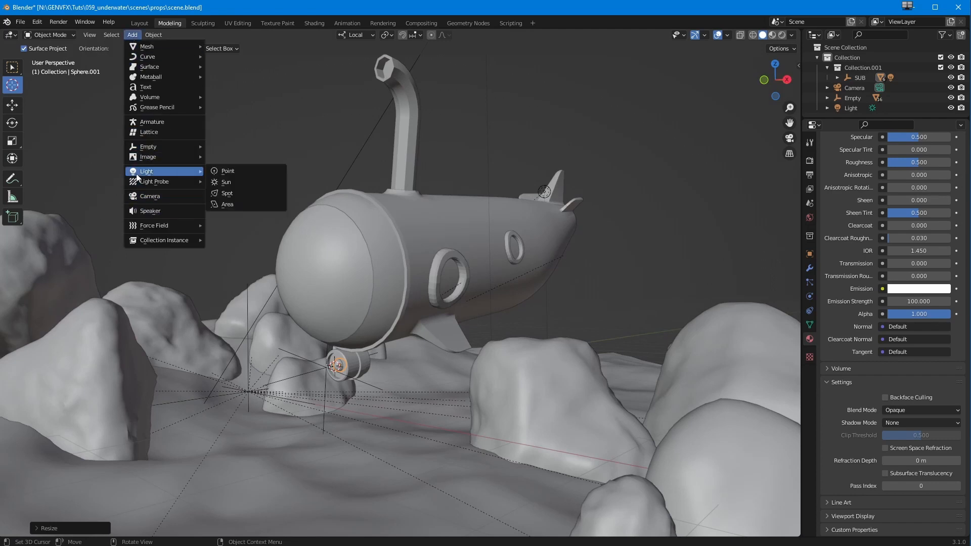
pyautogui.click(223, 195)
pyautogui.moveTo(314, 399); pyautogui.dragTo(407, 373, button='middle')
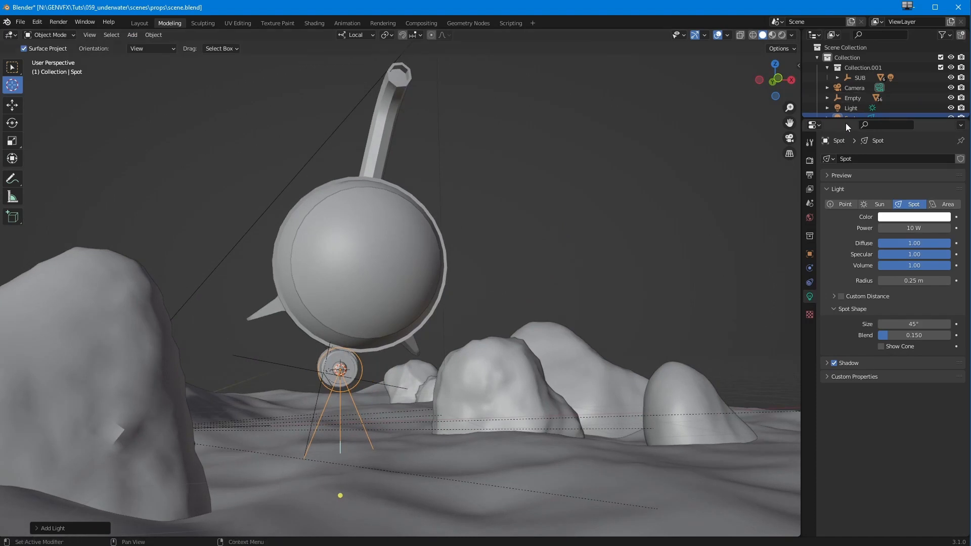
# - Parent the Spot light to the SUB empty in the outliner, expand its hierarchy and select the light
pyautogui.moveTo(845, 121); pyautogui.dragTo(845, 269)
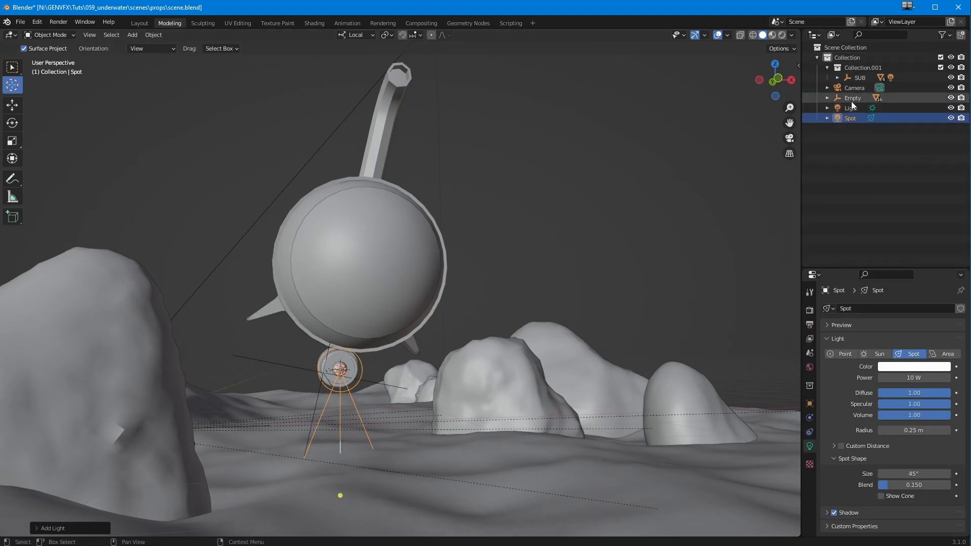
pyautogui.moveTo(846, 118); pyautogui.dragTo(866, 82)
pyautogui.click(860, 79)
pyautogui.click(837, 78)
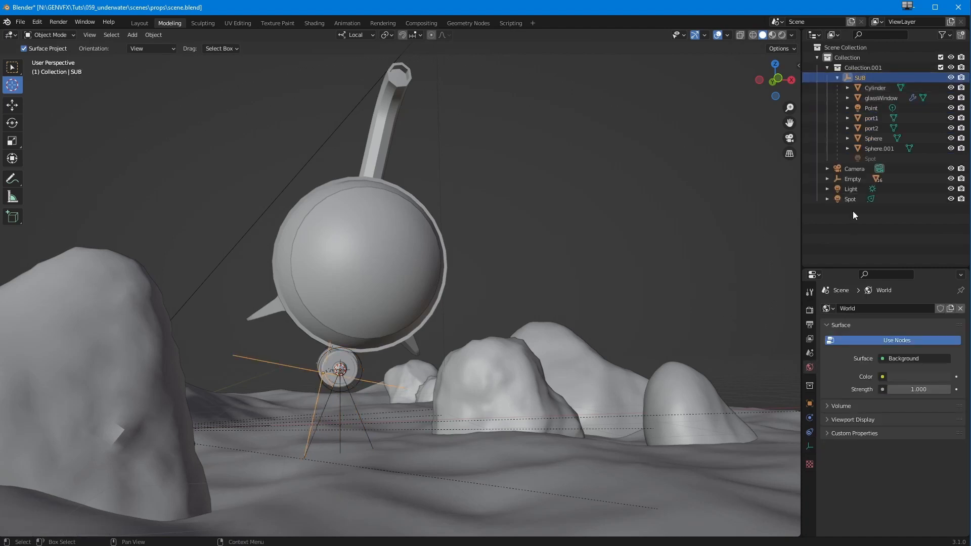
pyautogui.click(863, 158)
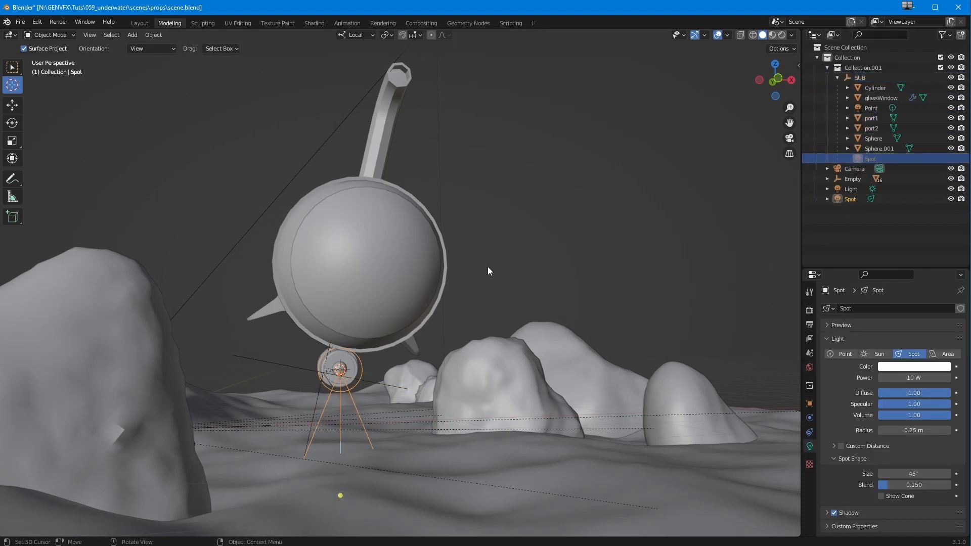
# - Rotate the Spot light to X -67.1° and Y 8.9° so it aims ahead of the submarine
pyautogui.press('n')
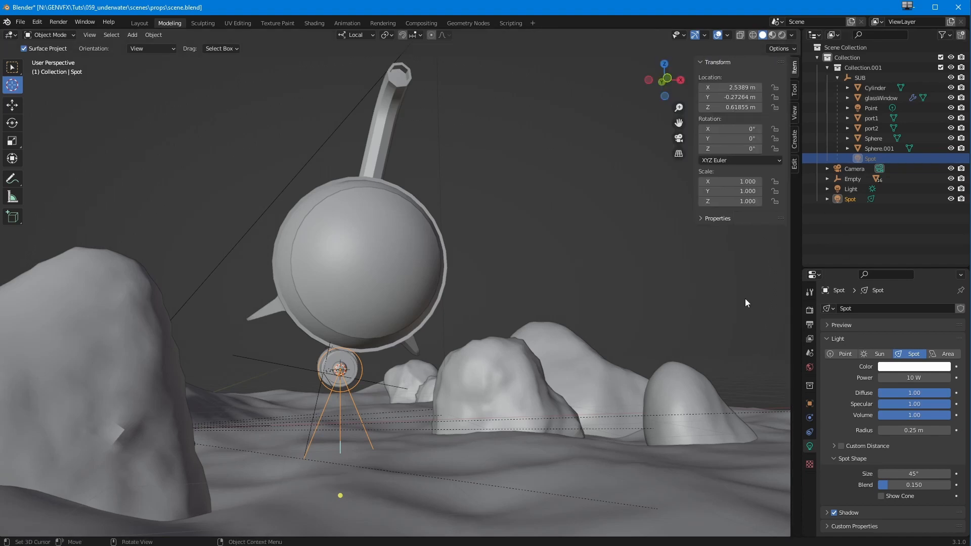
pyautogui.moveTo(724, 128); pyautogui.dragTo(369, 115)
pyautogui.moveTo(228, 283); pyautogui.dragTo(290, 373, button='middle')
pyautogui.scroll(-3, 165, 357)
pyautogui.moveTo(323, 320); pyautogui.dragTo(341, 326, button='middle')
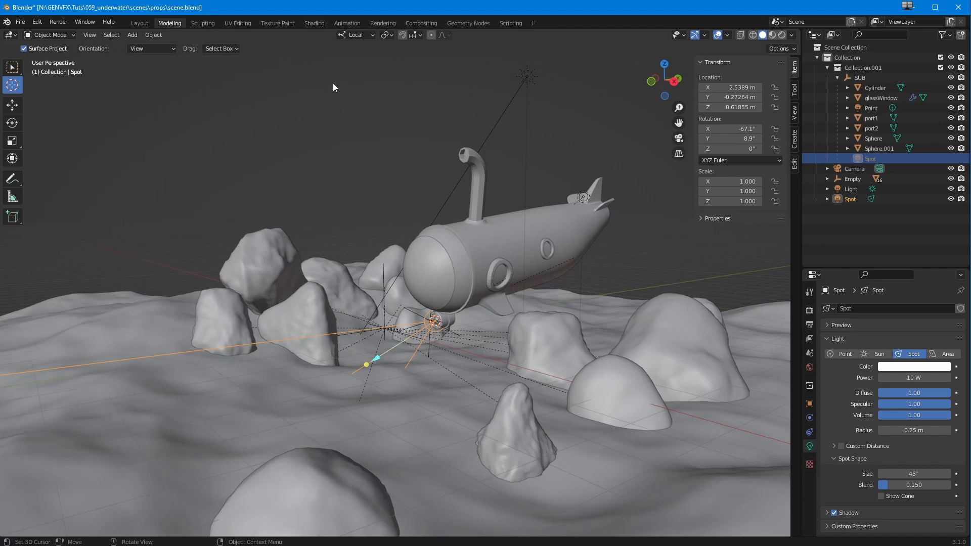
# - Switch to the camera view and render the image to check the headlight's effect
pyautogui.press('KP_0')
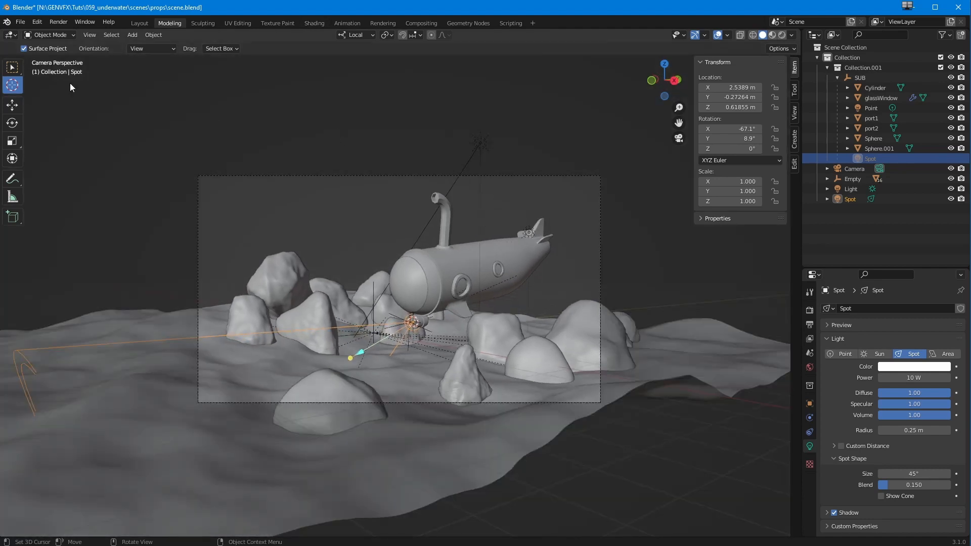
pyautogui.click(58, 22)
pyautogui.click(79, 34)
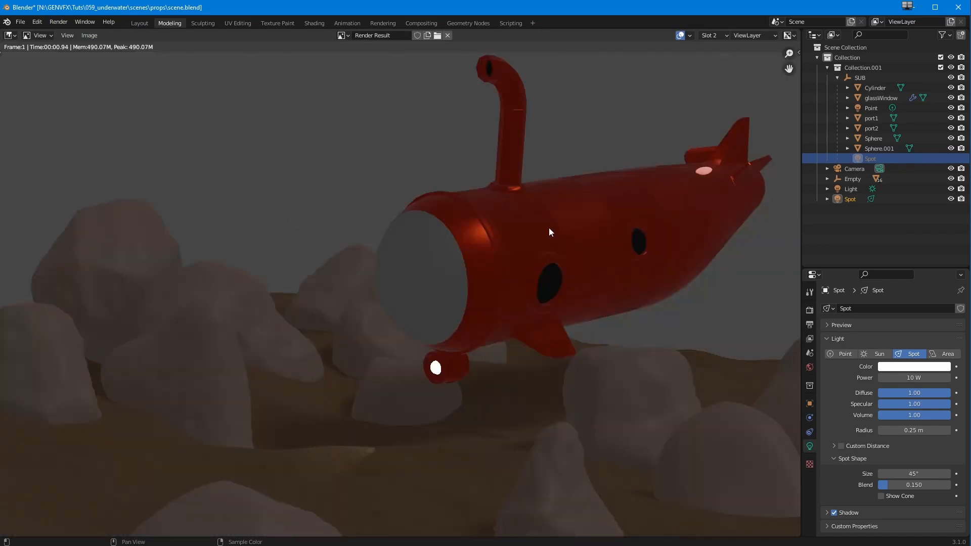
pyautogui.scroll(-3, 400, 287)
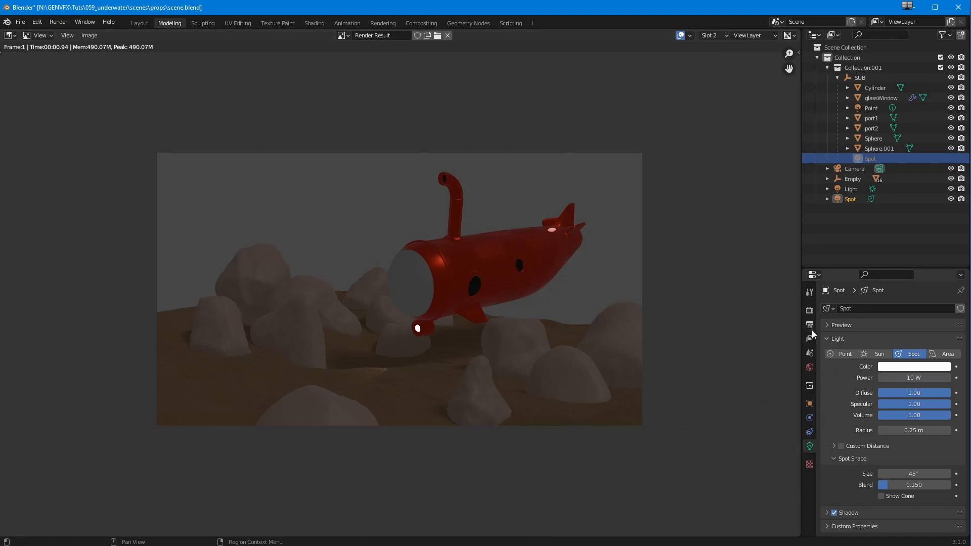
# - Change the output format to the 1280 × 720 px resolution preset
pyautogui.click(809, 310)
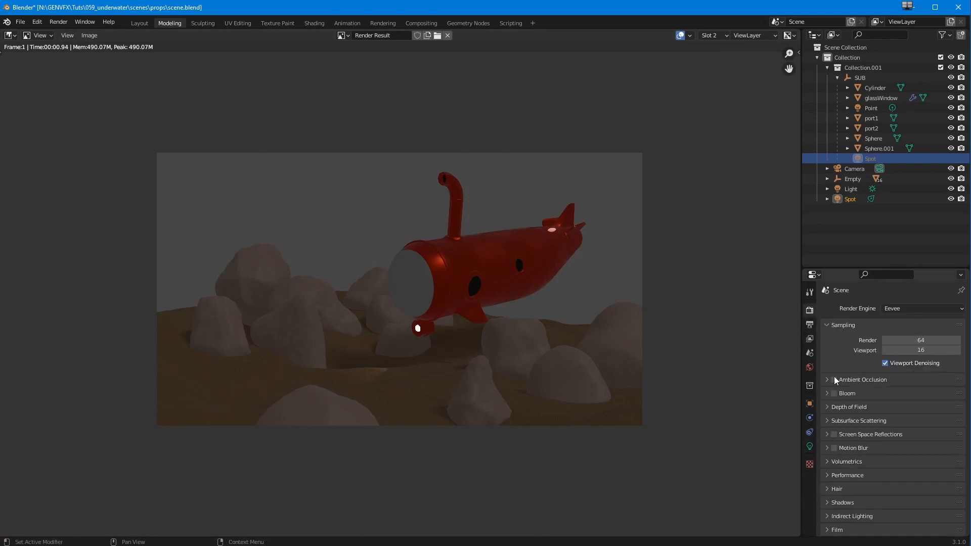
pyautogui.click(809, 324)
pyautogui.click(930, 322)
pyautogui.click(947, 305)
pyautogui.click(946, 307)
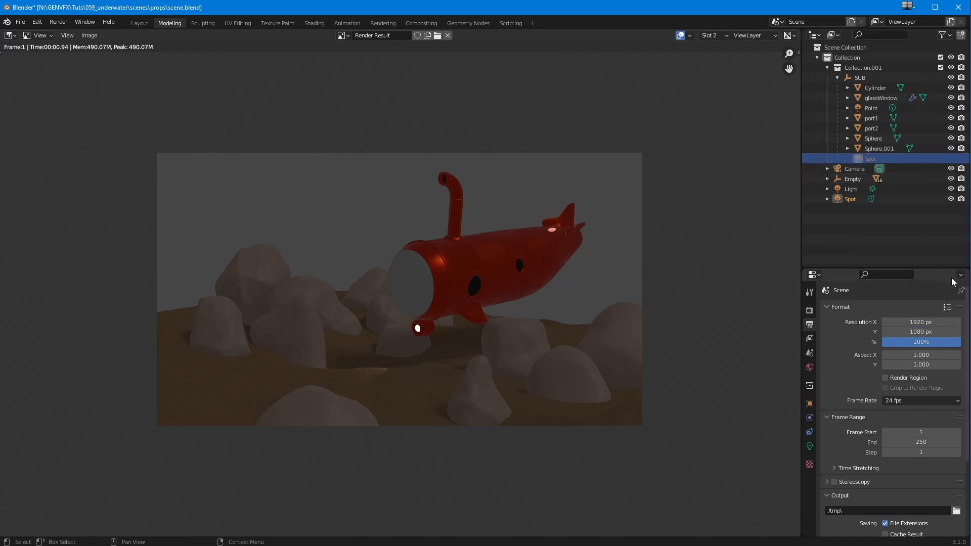
pyautogui.click(947, 307)
pyautogui.click(914, 187)
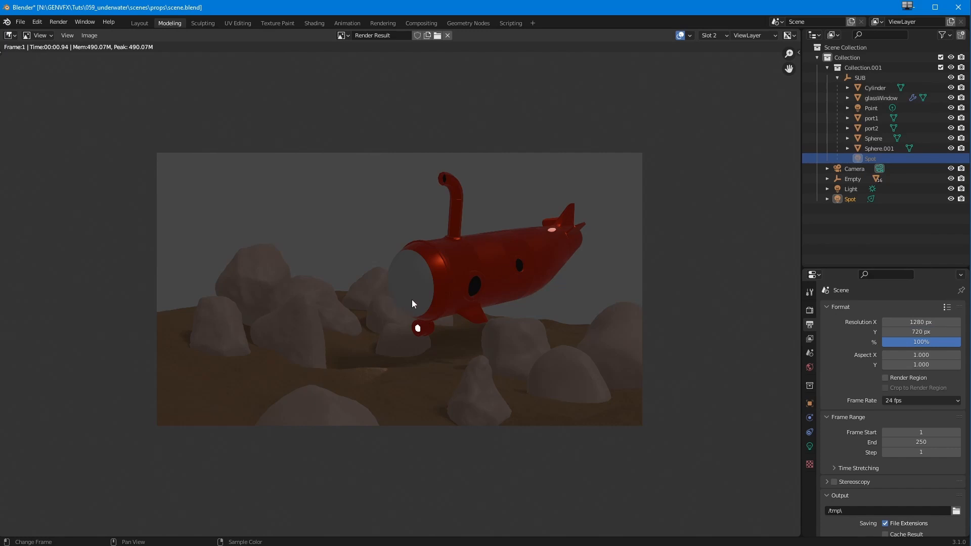
# - Render the image again at the new resolution and inspect the headlight's effect up close
pyautogui.click(58, 22)
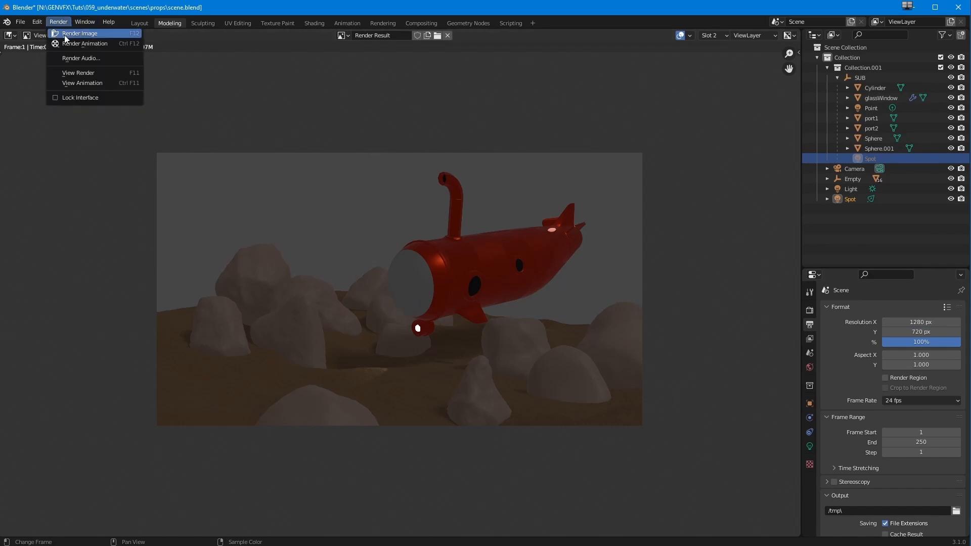
pyautogui.click(66, 37)
pyautogui.scroll(2, 281, 320)
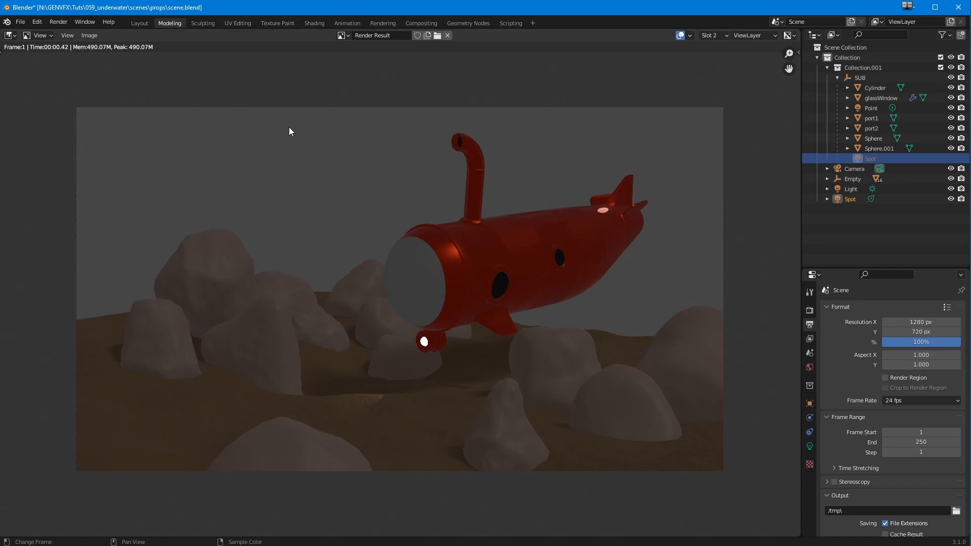
pyautogui.press('Escape')
# - Delete the main light above the submarine from the scene
pyautogui.moveTo(245, 181); pyautogui.dragTo(281, 248, button='middle')
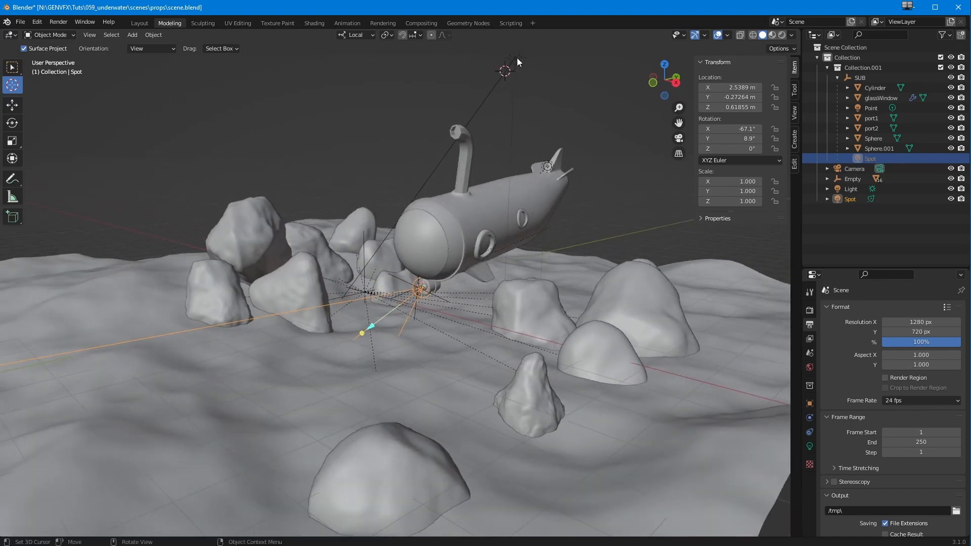
pyautogui.click(851, 189)
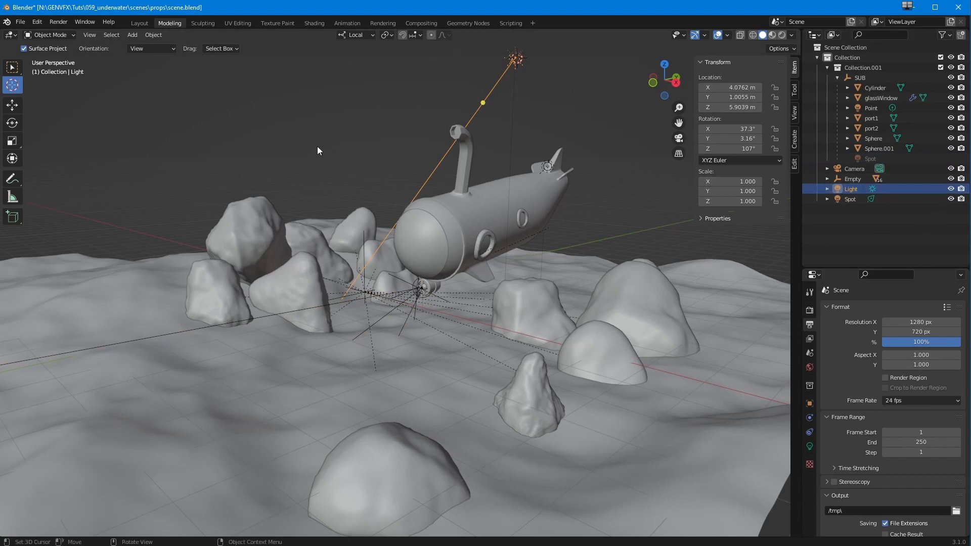
pyautogui.press('Delete')
pyautogui.scroll(-4, 372, 196)
pyautogui.moveTo(343, 227)
pyautogui.mouseDown(button='middle')
pyautogui.moveTo(363, 259)
pyautogui.moveTo(326, 255)
pyautogui.moveTo(346, 234)
pyautogui.mouseUp(button='middle')
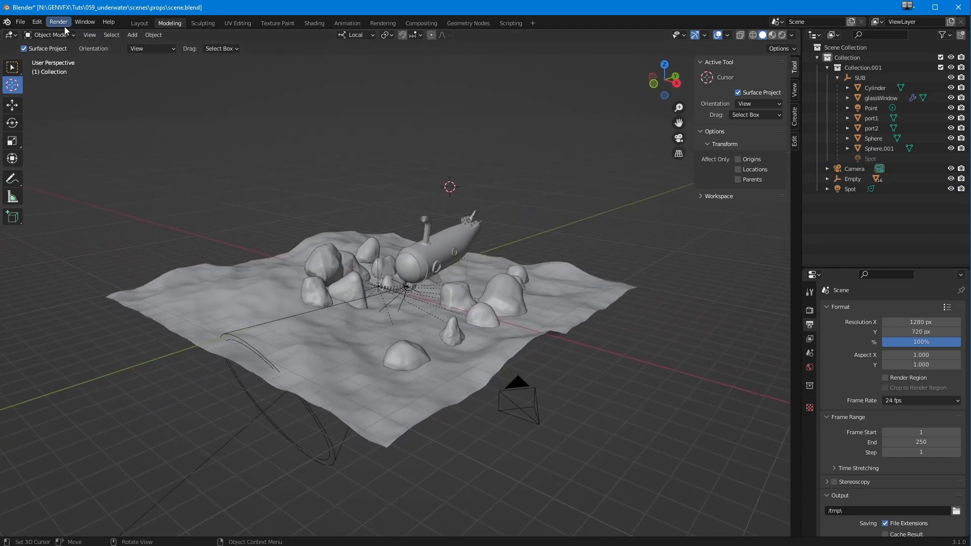
# - Add a cube mesh and move it in the front view to about X -0.18 m and Z 5.95 m
pyautogui.click(134, 35)
pyautogui.moveTo(135, 46)
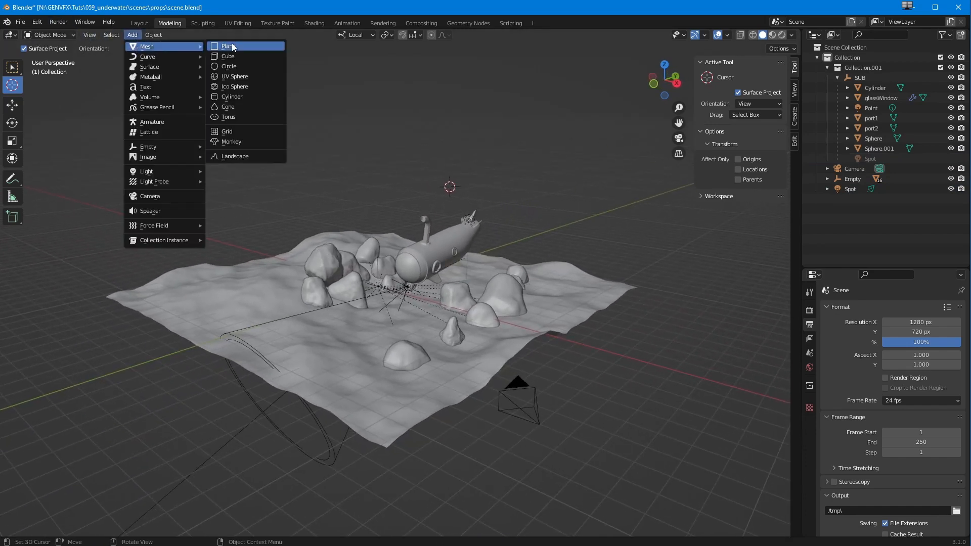
pyautogui.click(228, 57)
pyautogui.moveTo(246, 206); pyautogui.dragTo(202, 193, button='middle')
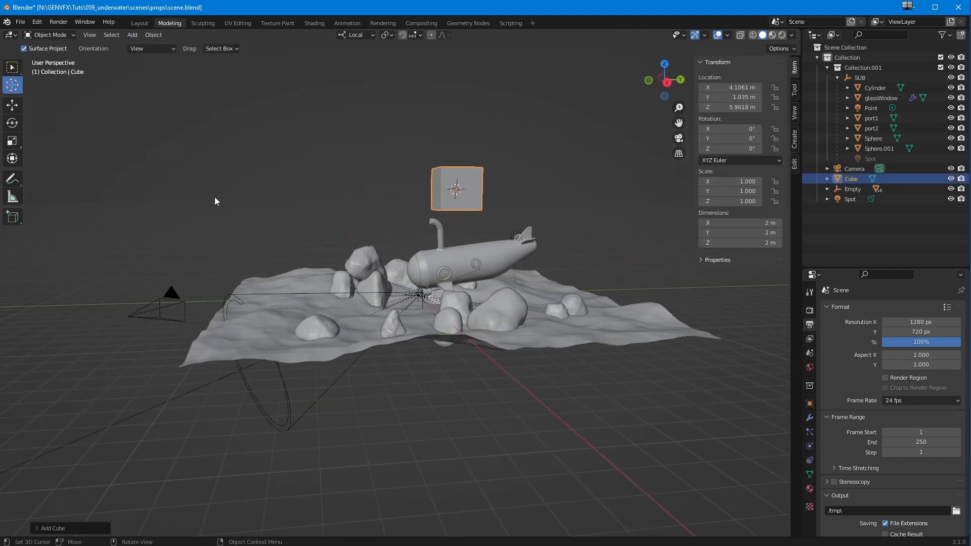
pyautogui.press('KP_1')
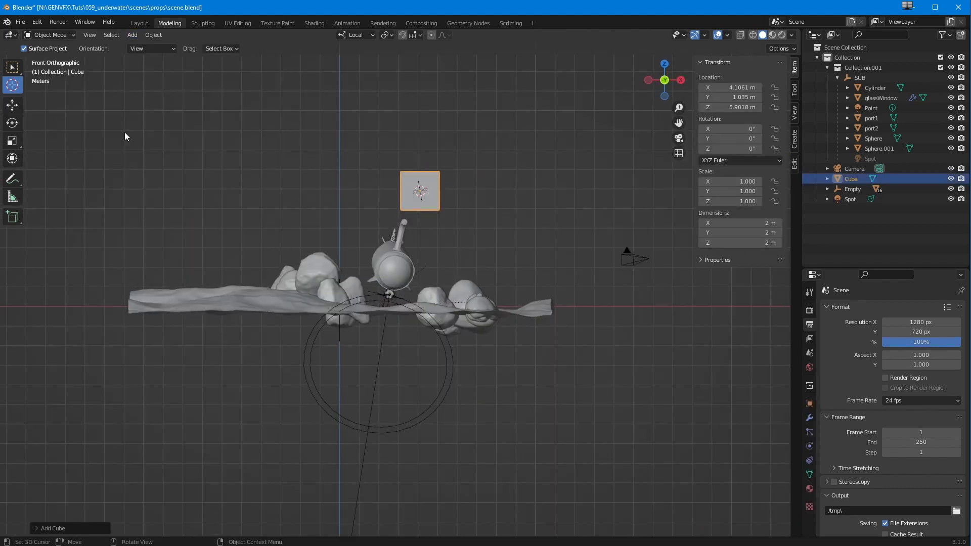
pyautogui.click(11, 106)
pyautogui.moveTo(410, 198); pyautogui.dragTo(326, 197)
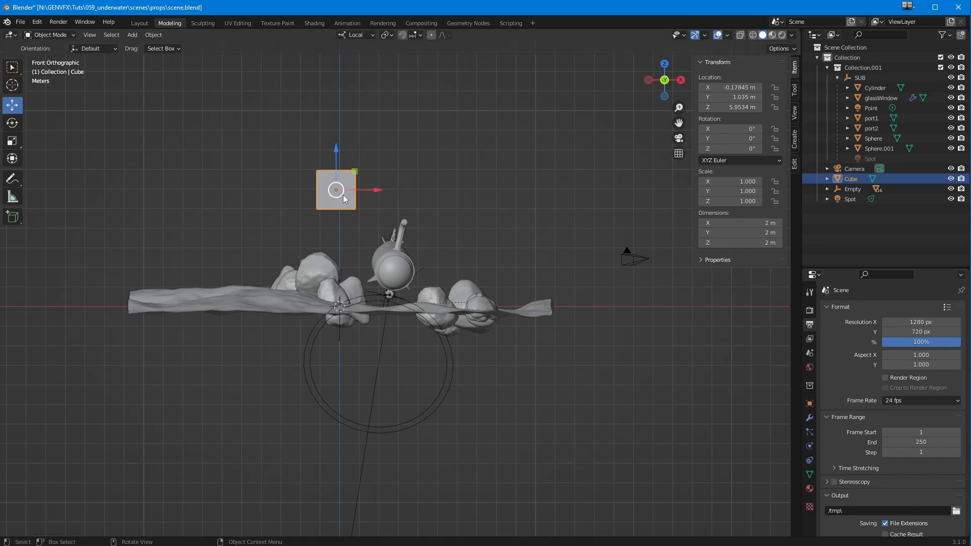
# - Stretch the cube's mesh along X in edit mode until it extends well past both sides of the seabed
pyautogui.press('Tab')
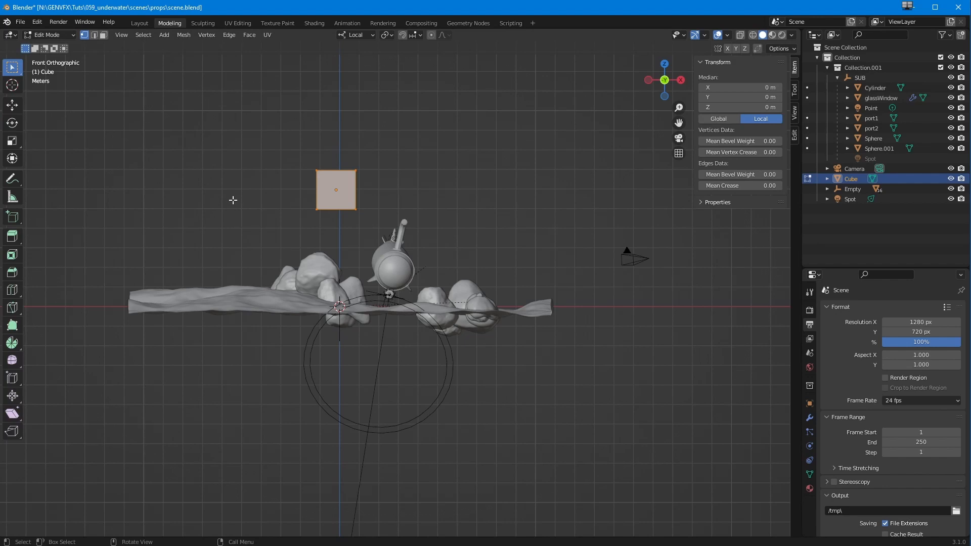
pyautogui.press('s')
pyautogui.press('x')
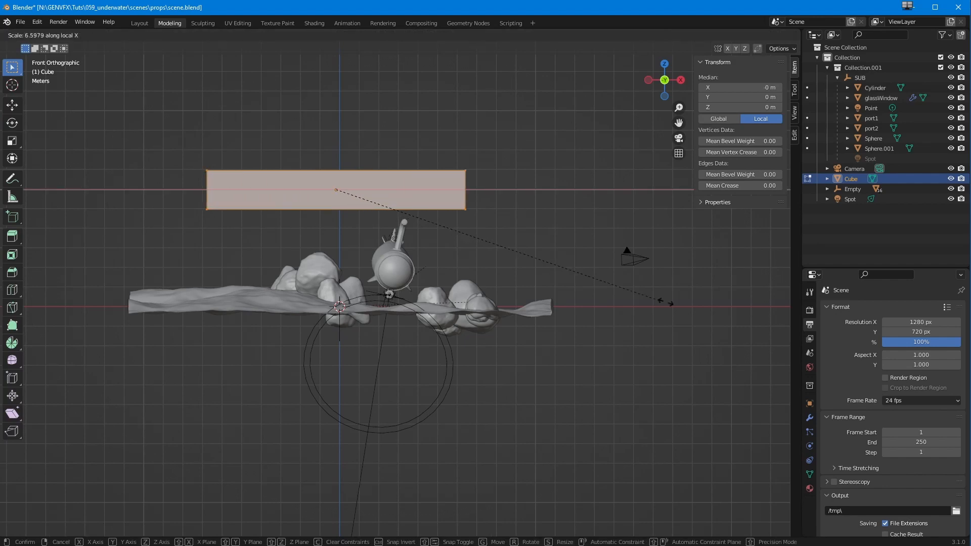
pyautogui.click(736, 320)
pyautogui.press('s')
pyautogui.press('x')
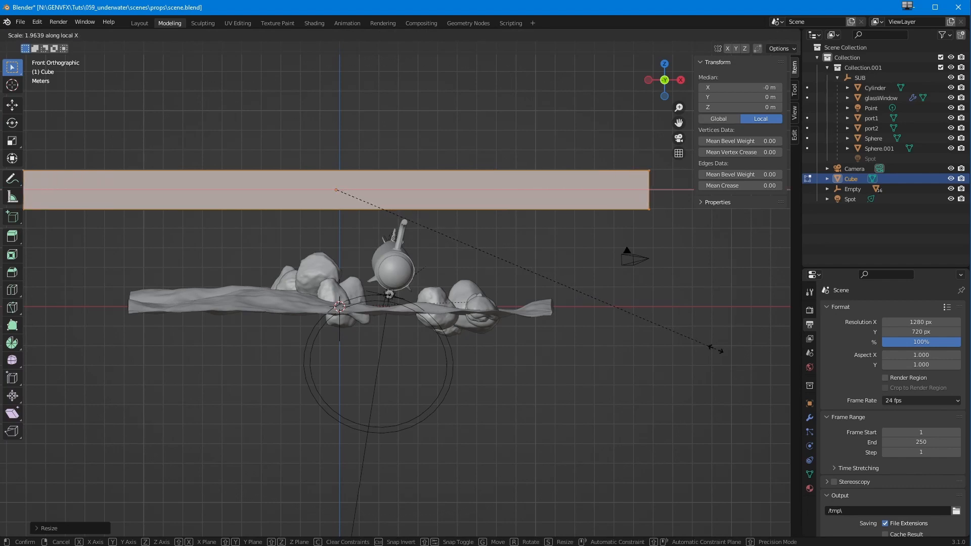
pyautogui.click(680, 350)
# - Stretch the cube's mesh along Y in the right view until it reaches far beyond the seabed and camera
pyautogui.press('KP_3')
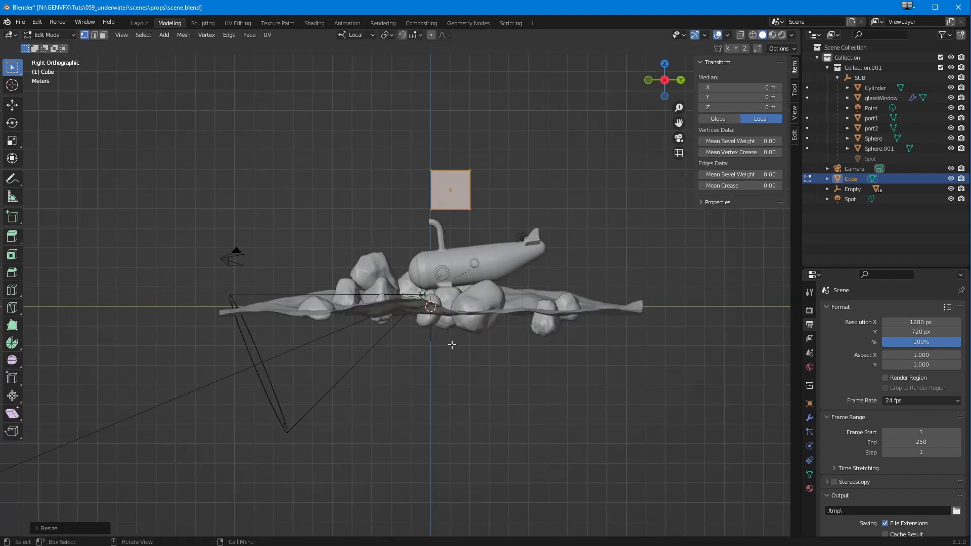
pyautogui.press('s')
pyautogui.press('y')
pyautogui.click(431, 237)
pyautogui.press('s')
pyautogui.press('y')
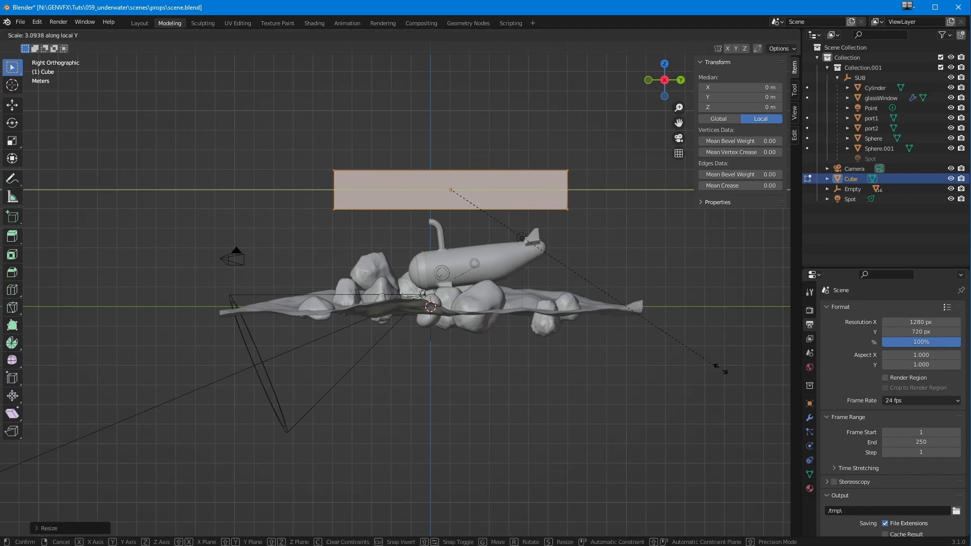
pyautogui.click(740, 380)
pyautogui.press('s')
pyautogui.press('y')
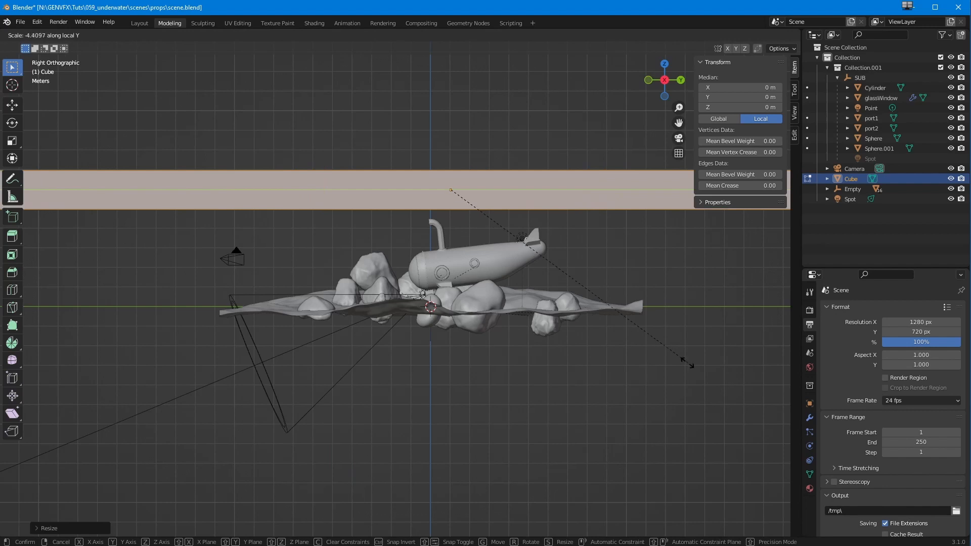
pyautogui.click(667, 348)
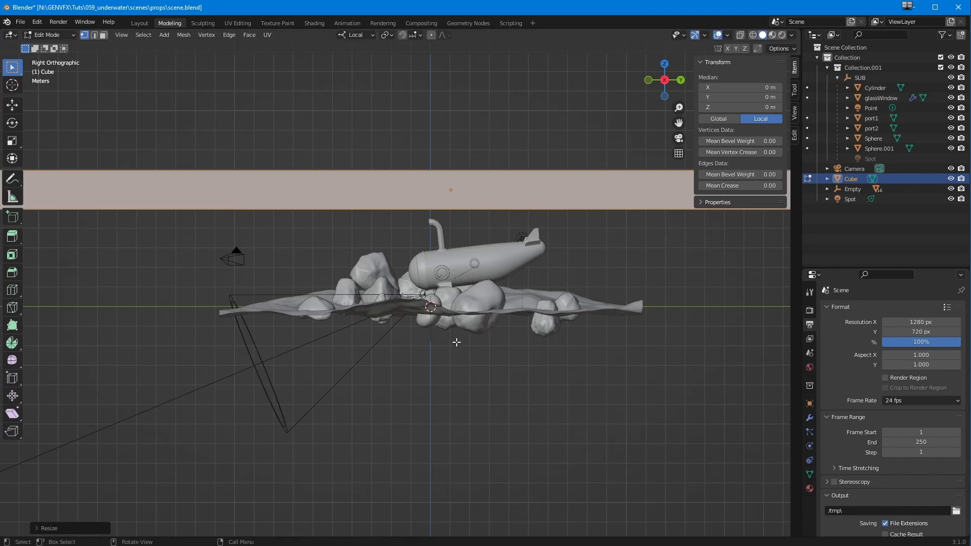
# - Shorten the cube along Y, keeping it longer than the seabed and past the camera
pyautogui.scroll(-4, 456, 342)
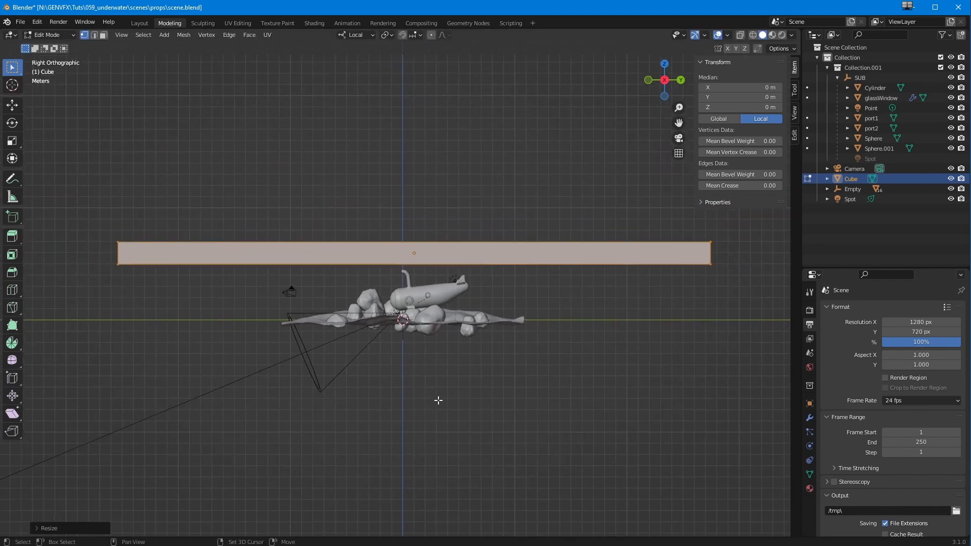
pyautogui.press('s')
pyautogui.press('y')
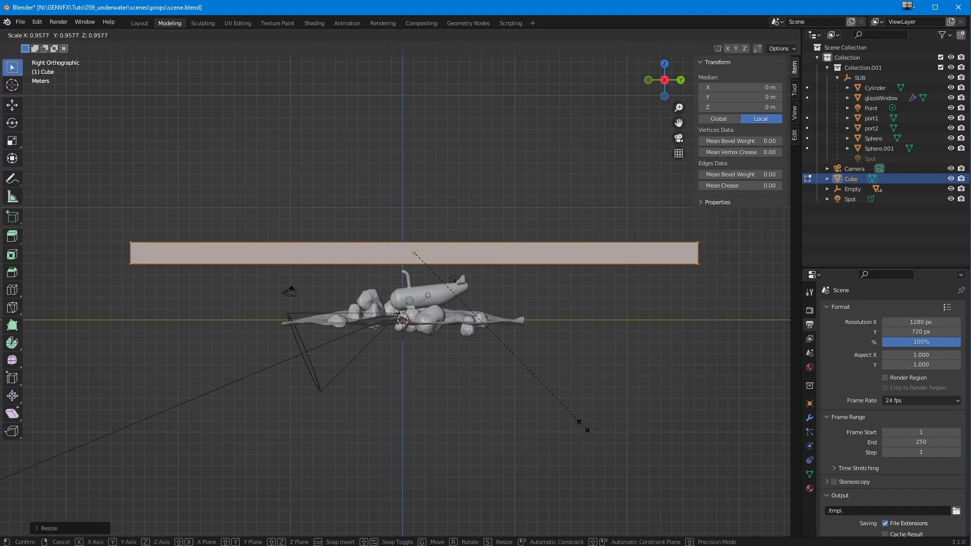
pyautogui.click(488, 360)
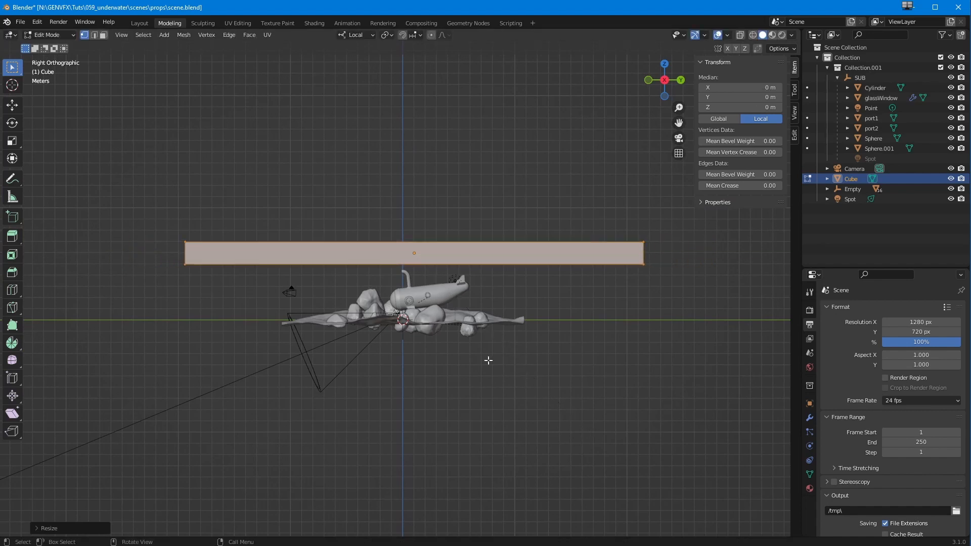
# - Increase the cube's height along Z until its base drops below the seabed and it encloses the submarine, rocks and camera
pyautogui.press('s')
pyautogui.press('y')
pyautogui.click(455, 453)
pyautogui.press('x')
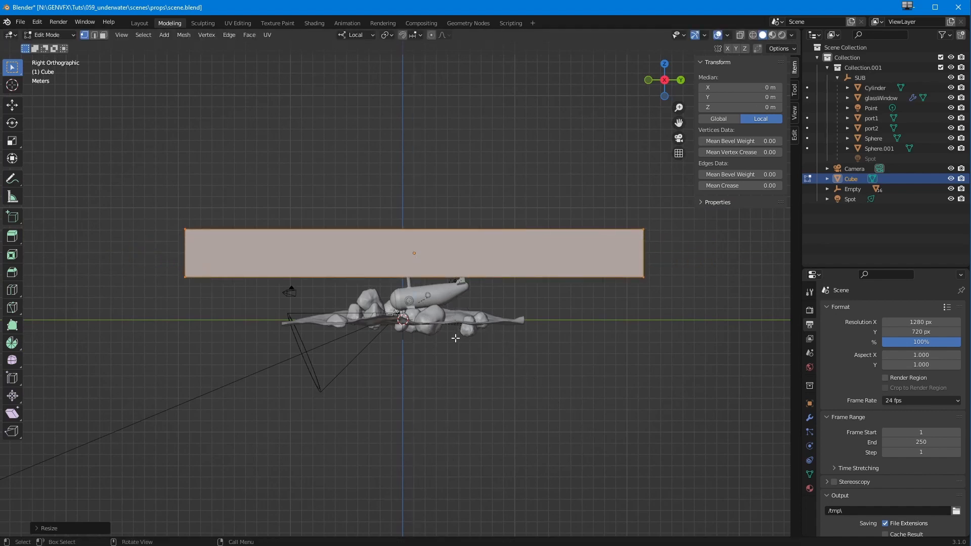
pyautogui.press('s')
pyautogui.press('z')
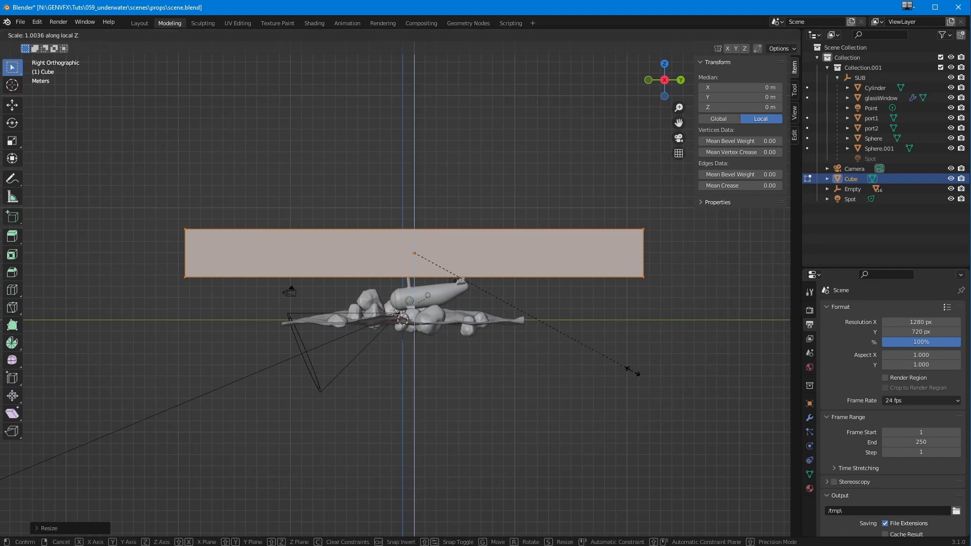
pyautogui.click(665, 460)
pyautogui.press('s')
pyautogui.press('z')
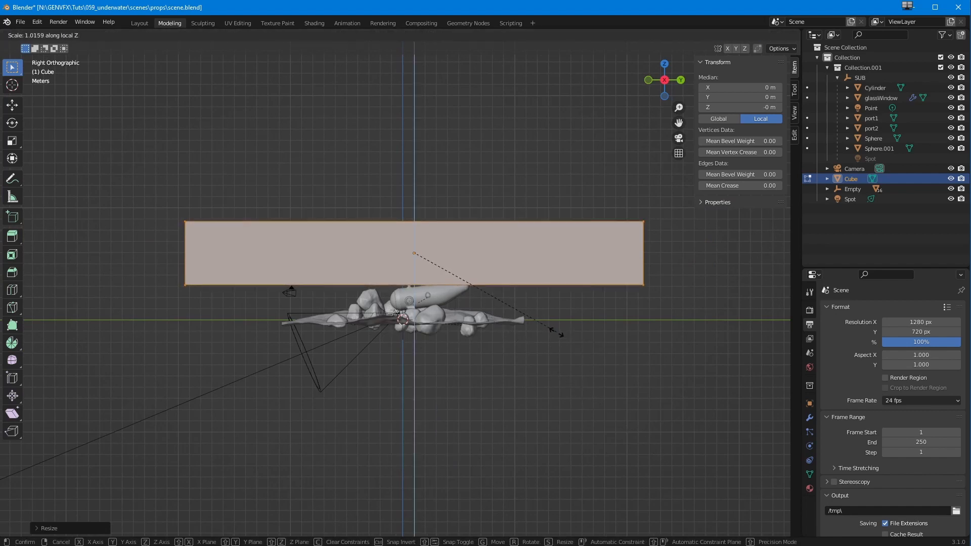
pyautogui.click(597, 358)
pyautogui.press('s')
pyautogui.press('z')
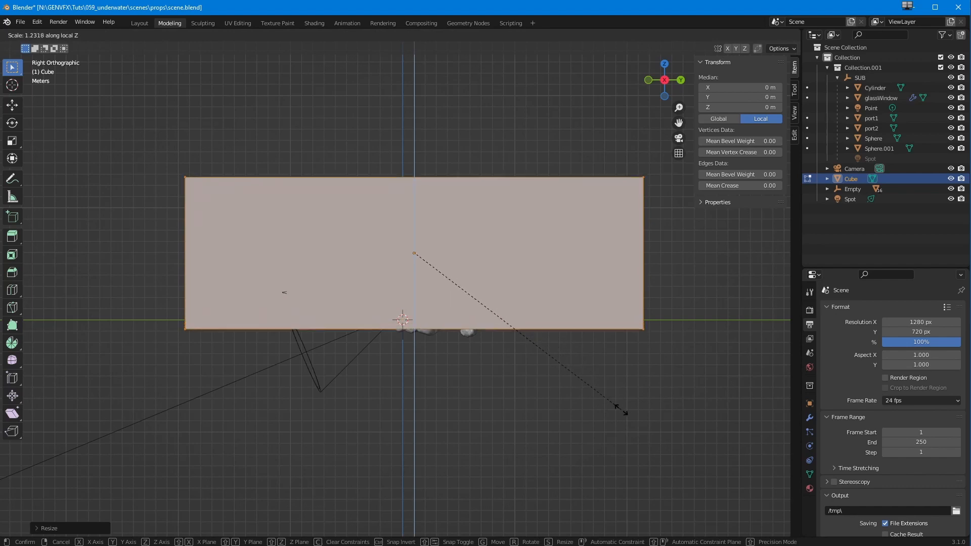
pyautogui.click(645, 461)
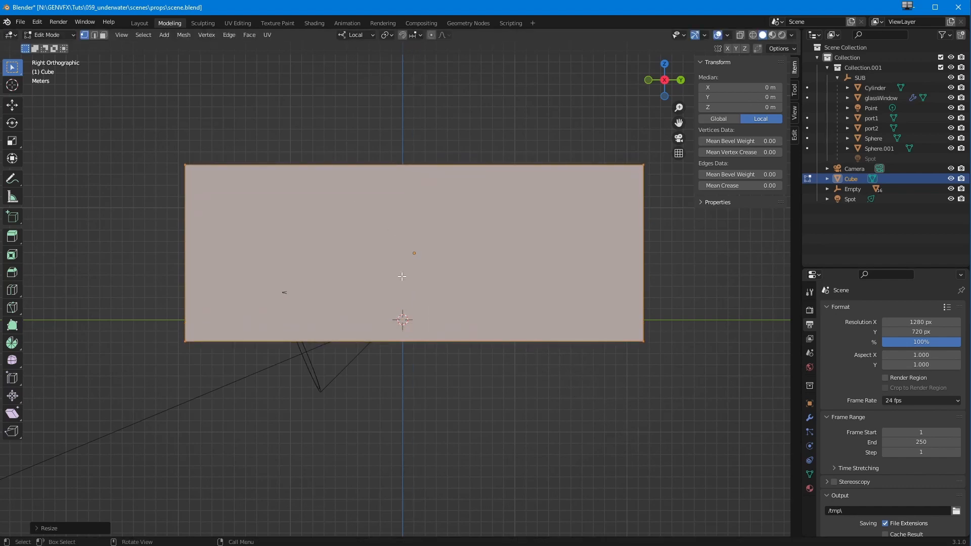
# - Look through the camera, lock the camera to the view, and move it inside the cube so the submarine is framed
pyautogui.press('KP_0')
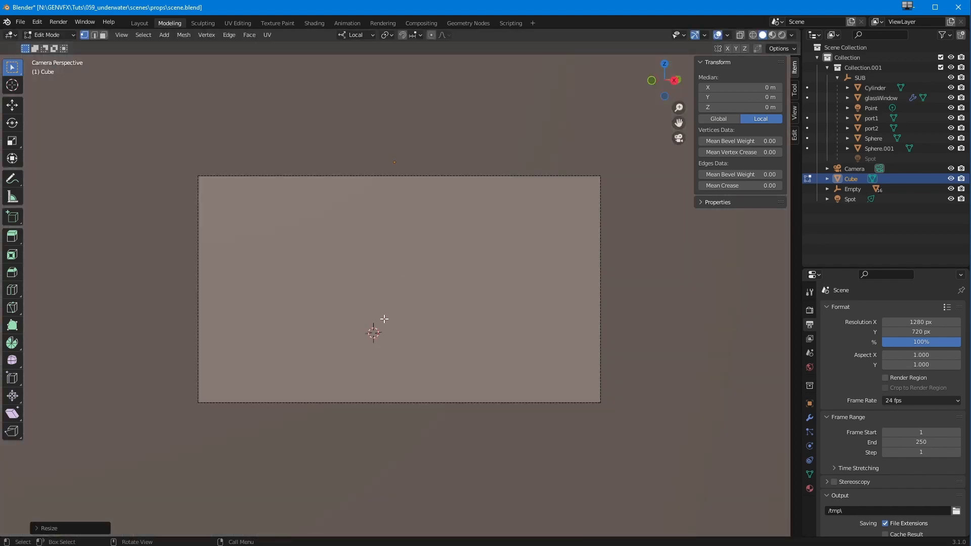
pyautogui.scroll(2, 364, 283)
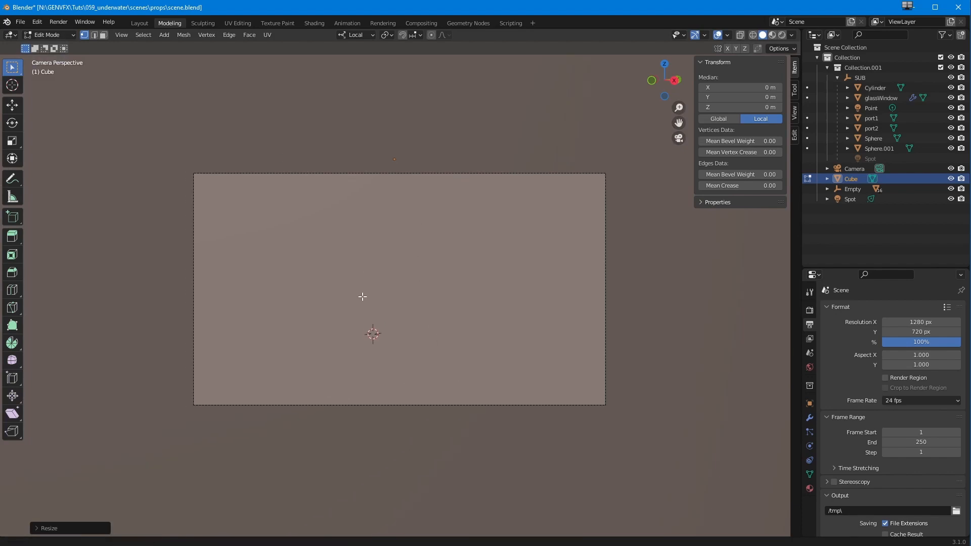
pyautogui.scroll(-1, 359, 288)
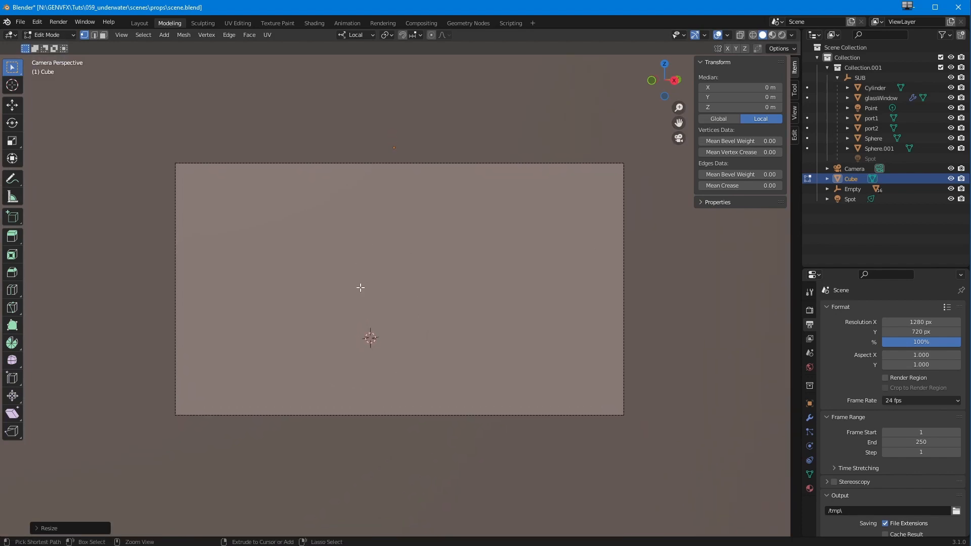
pyautogui.click(792, 116)
pyautogui.click(737, 188)
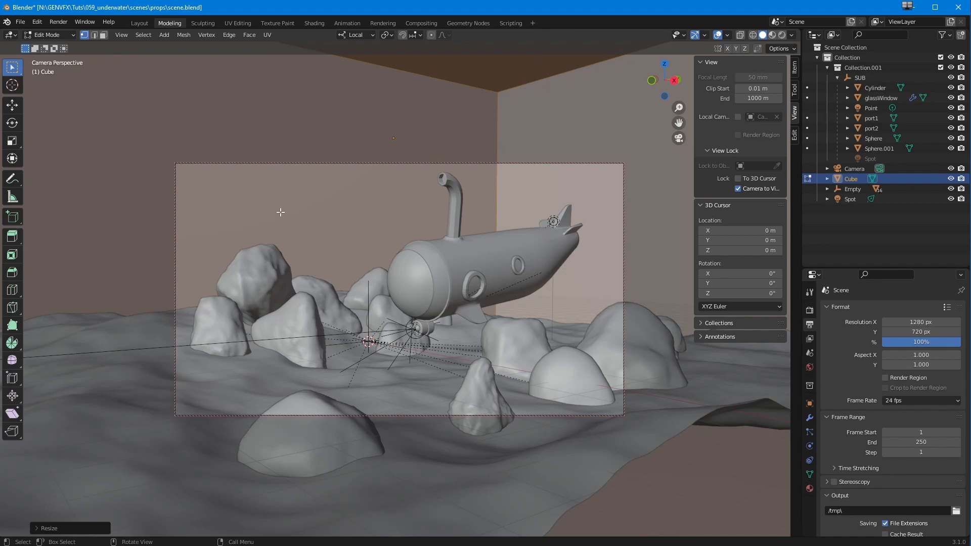
# - Switch to the Layout workspace and show the whole cube from outside in rendered shading
pyautogui.click(140, 23)
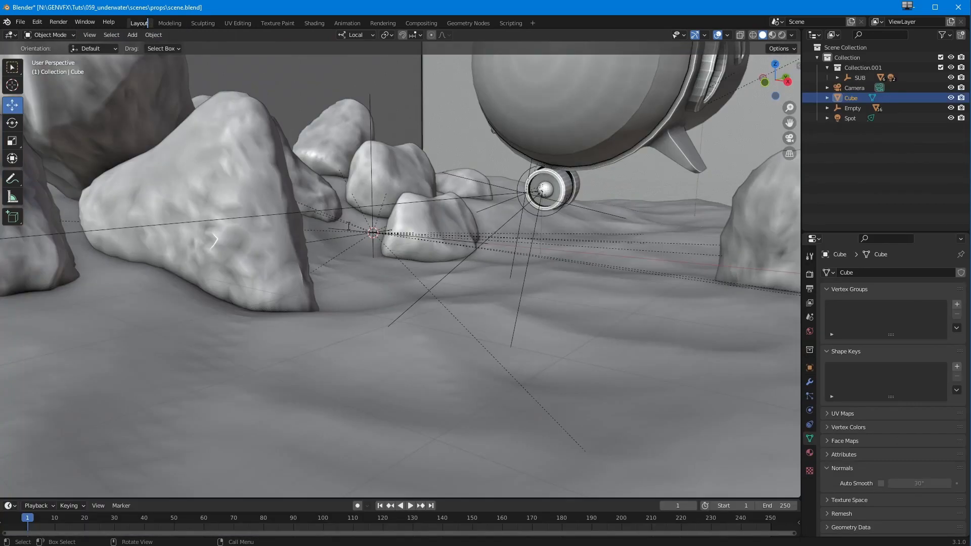
pyautogui.click(394, 231)
pyautogui.moveTo(388, 256)
pyautogui.mouseDown(button='middle')
pyautogui.moveTo(319, 252)
pyautogui.moveTo(384, 261)
pyautogui.mouseUp(button='middle')
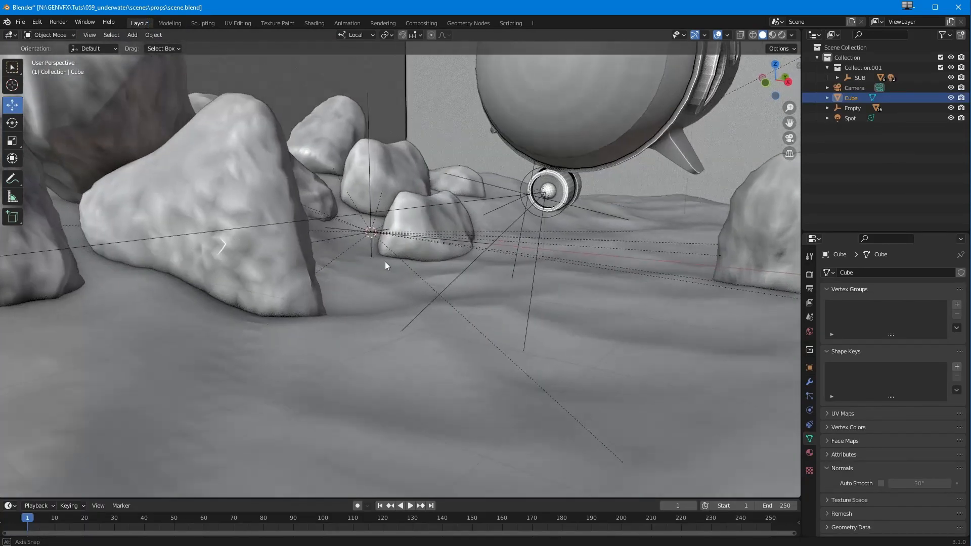
pyautogui.scroll(-8, 384, 319)
pyautogui.scroll(-8, 383, 332)
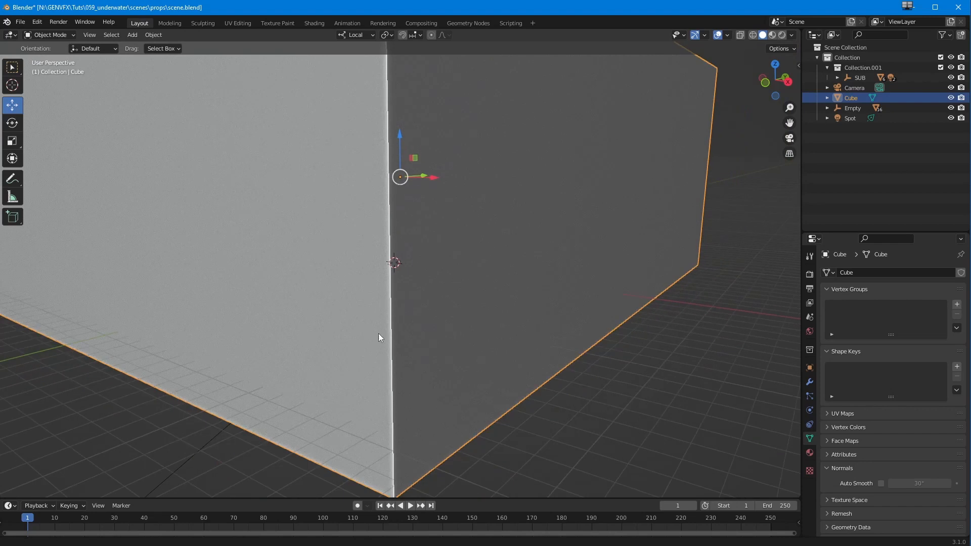
pyautogui.moveTo(386, 329); pyautogui.dragTo(384, 278, button='middle')
pyautogui.click(780, 36)
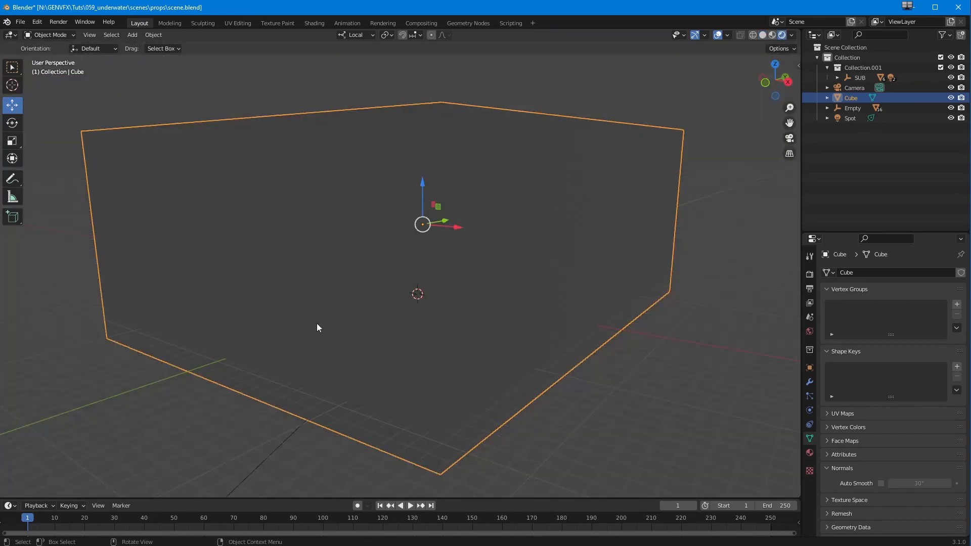
# - Check the rendered scene from inside and outside the cube and select the enclosing cube
pyautogui.moveTo(345, 242)
pyautogui.mouseDown(button='middle')
pyautogui.moveTo(331, 292)
pyautogui.moveTo(381, 201)
pyautogui.mouseUp(button='middle')
pyautogui.moveTo(377, 238); pyautogui.dragTo(341, 301, button='middle')
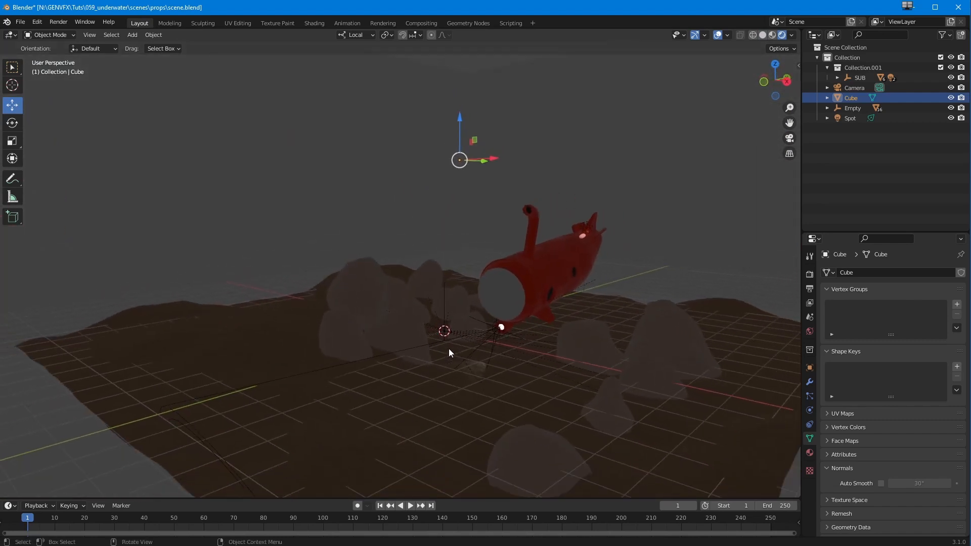
pyautogui.scroll(-5, 460, 300)
pyautogui.moveTo(436, 311); pyautogui.dragTo(360, 317, button='middle')
pyautogui.click(350, 289)
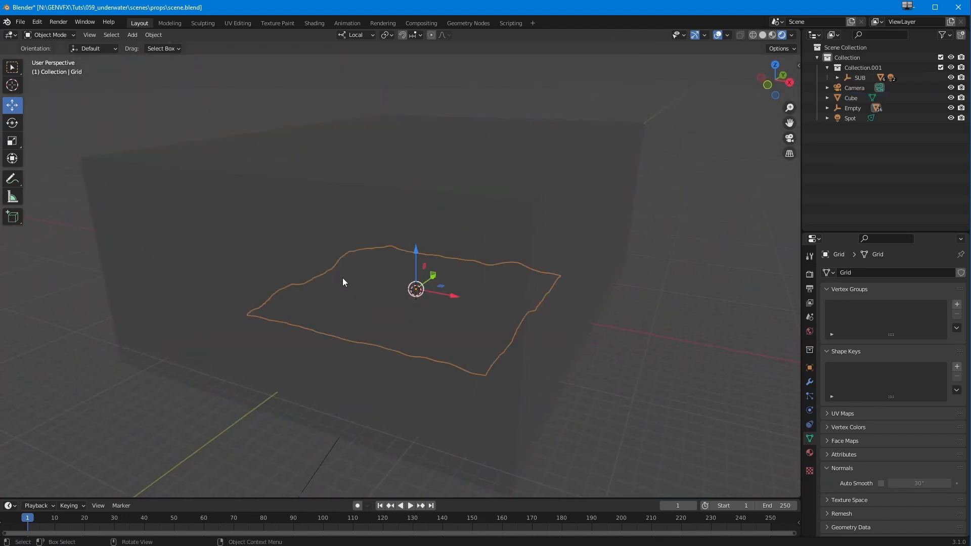
pyautogui.click(233, 216)
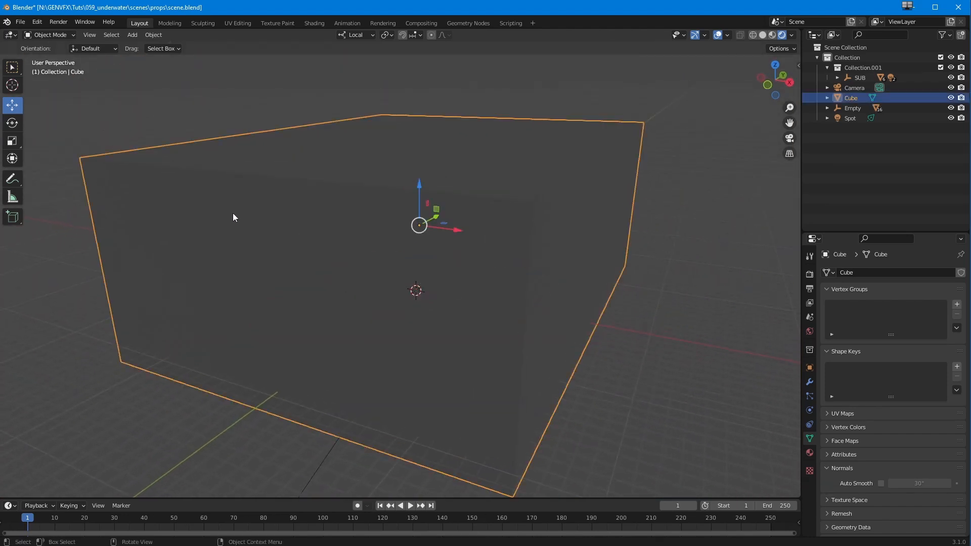
# - Open the enclosing cube's material in the Shading workspace and show the whole cube from outside in rendered shading
pyautogui.click(809, 452)
pyautogui.click(840, 317)
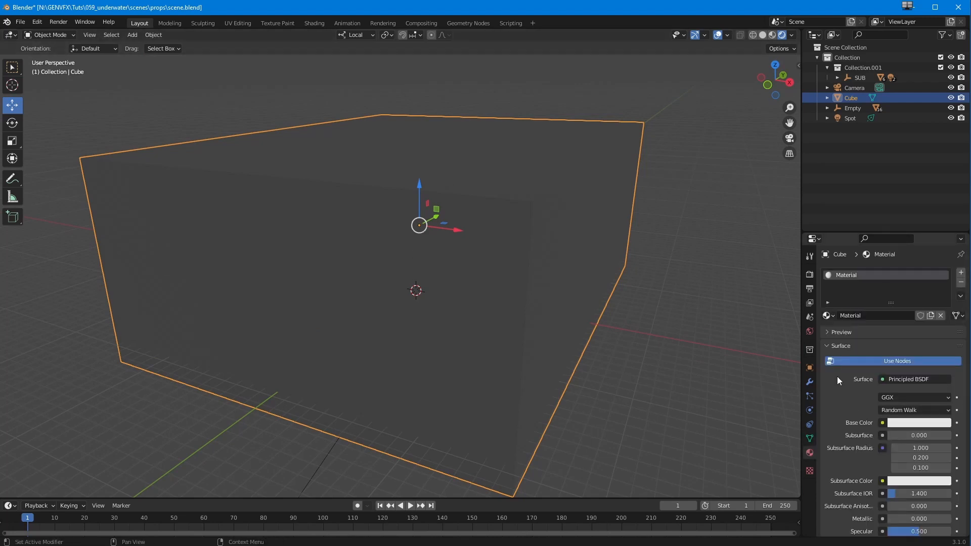
pyautogui.click(314, 23)
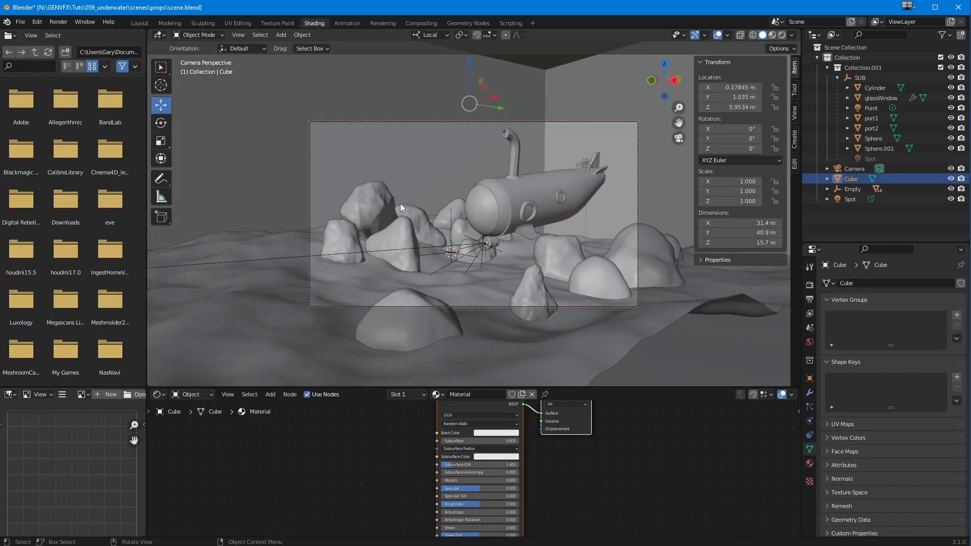
pyautogui.moveTo(406, 212)
pyautogui.mouseDown(button='middle')
pyautogui.moveTo(414, 220)
pyautogui.moveTo(407, 280)
pyautogui.moveTo(432, 250)
pyautogui.moveTo(415, 269)
pyautogui.moveTo(424, 268)
pyautogui.mouseUp(button='middle')
pyautogui.scroll(-2, 433, 249)
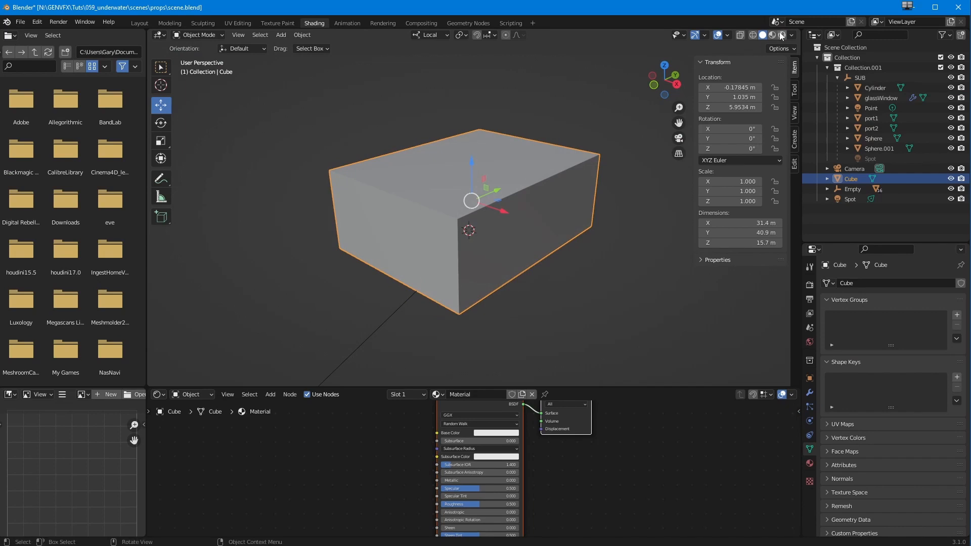
pyautogui.click(781, 36)
# - Add a Principled Volume node, link it to the Material Output's Volume input, and disconnect the Principled BSDF from Surface
pyautogui.scroll(5, 380, 434)
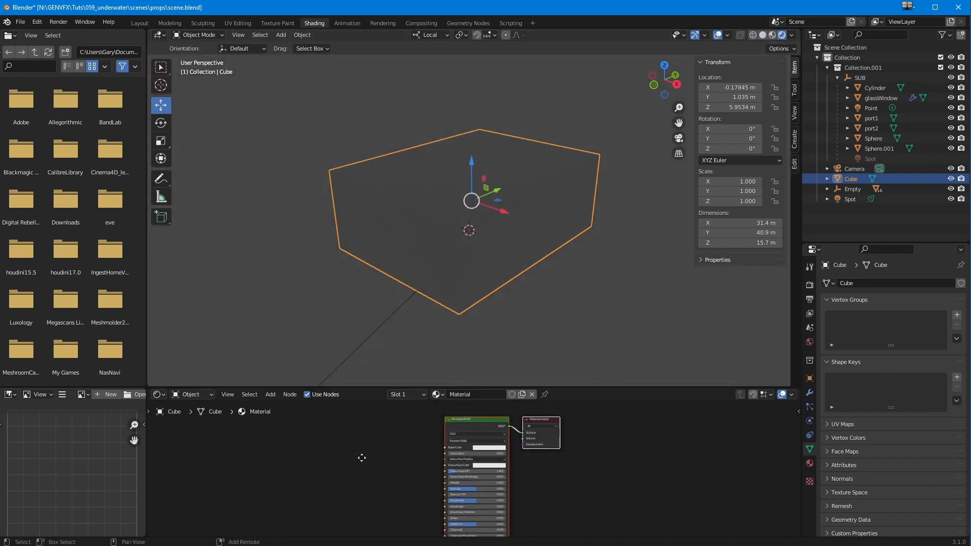
pyautogui.moveTo(411, 444); pyautogui.dragTo(272, 438)
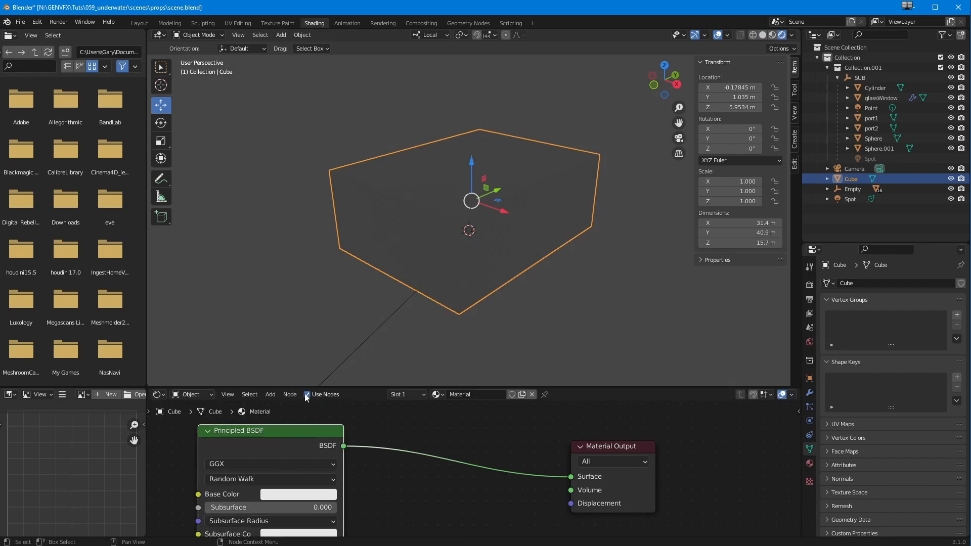
pyautogui.click(269, 396)
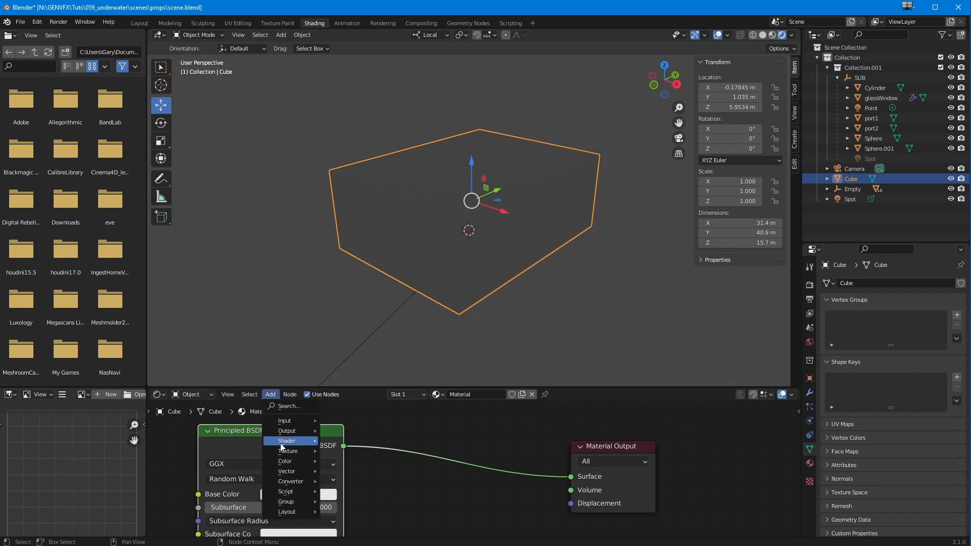
pyautogui.moveTo(283, 442)
pyautogui.click(358, 369)
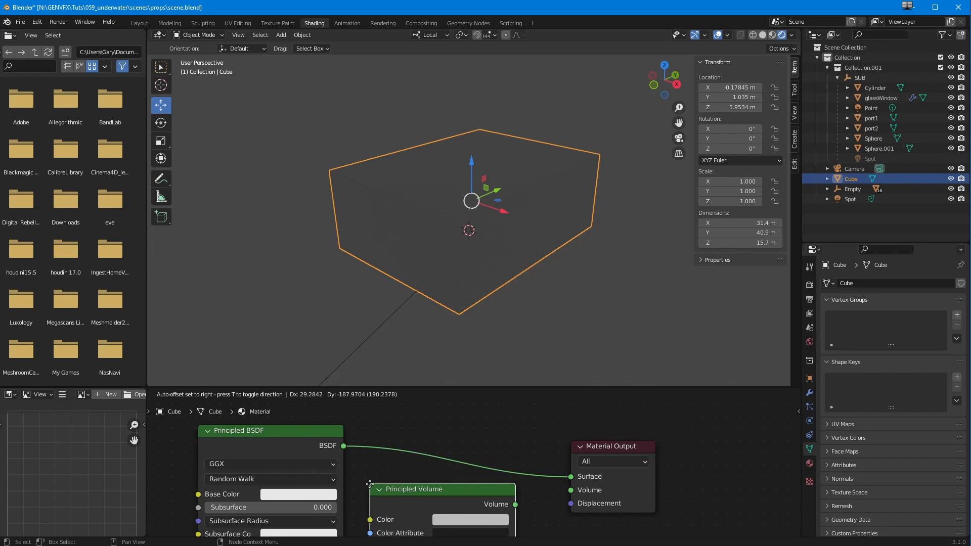
pyautogui.click(536, 497)
pyautogui.moveTo(515, 505); pyautogui.dragTo(523, 451)
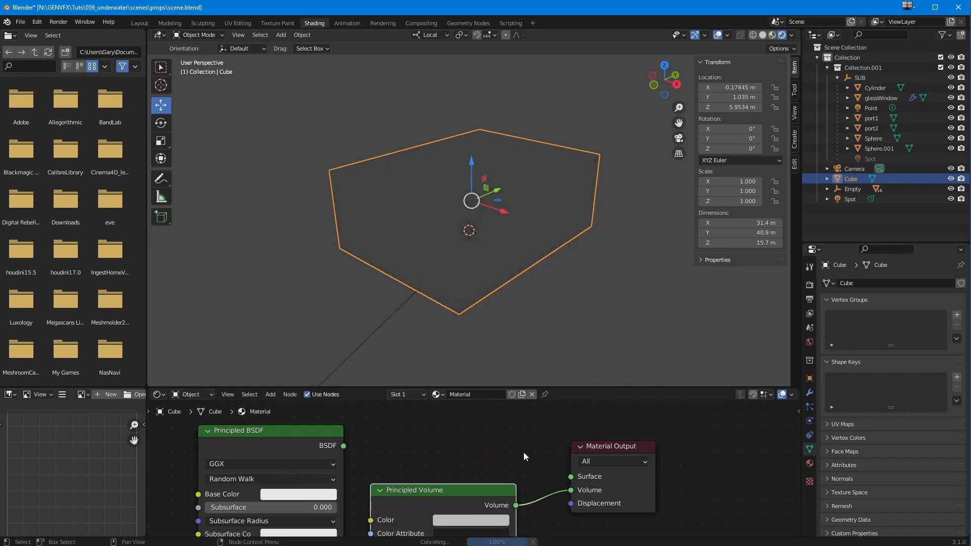
# - Enable Ambient Occlusion, Screen Space Reflections and Volumetric Shadows in the Eevee render settings
pyautogui.scroll(6, 375, 303)
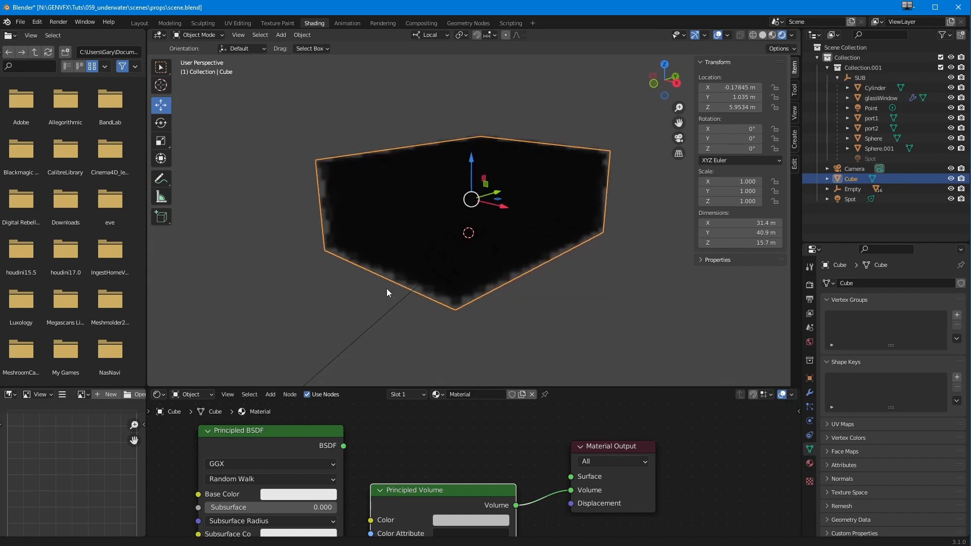
pyautogui.scroll(4, 400, 262)
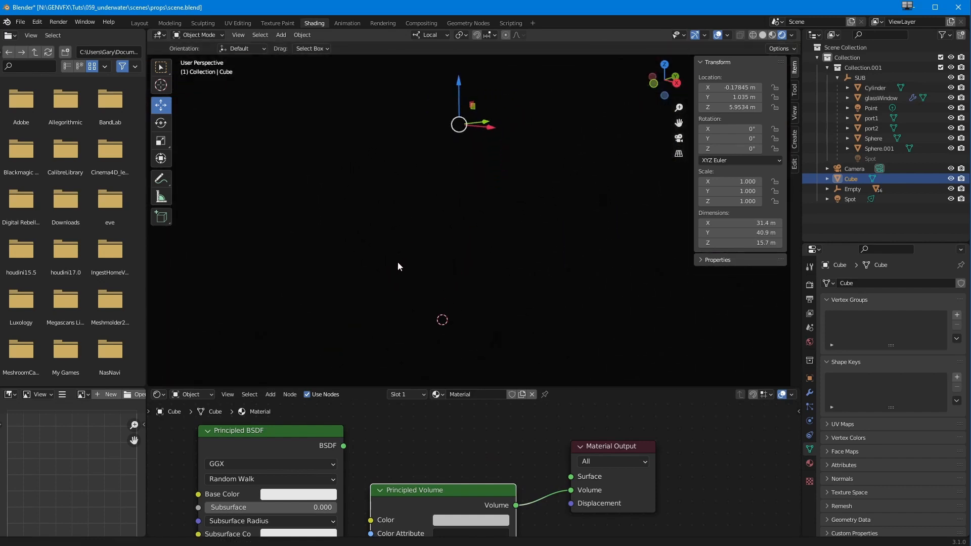
pyautogui.scroll(-3, 384, 287)
pyautogui.moveTo(387, 269); pyautogui.dragTo(416, 284, button='middle')
pyautogui.click(808, 285)
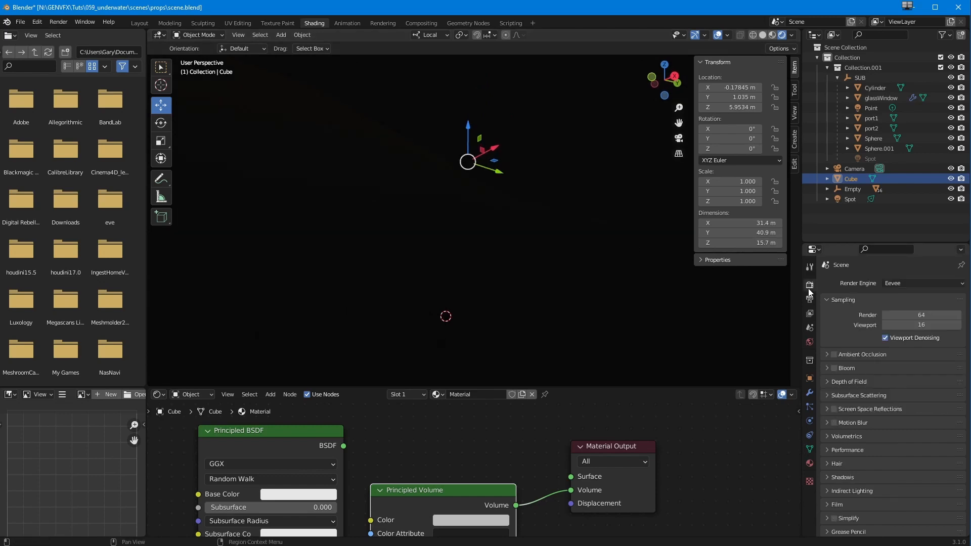
pyautogui.click(827, 395)
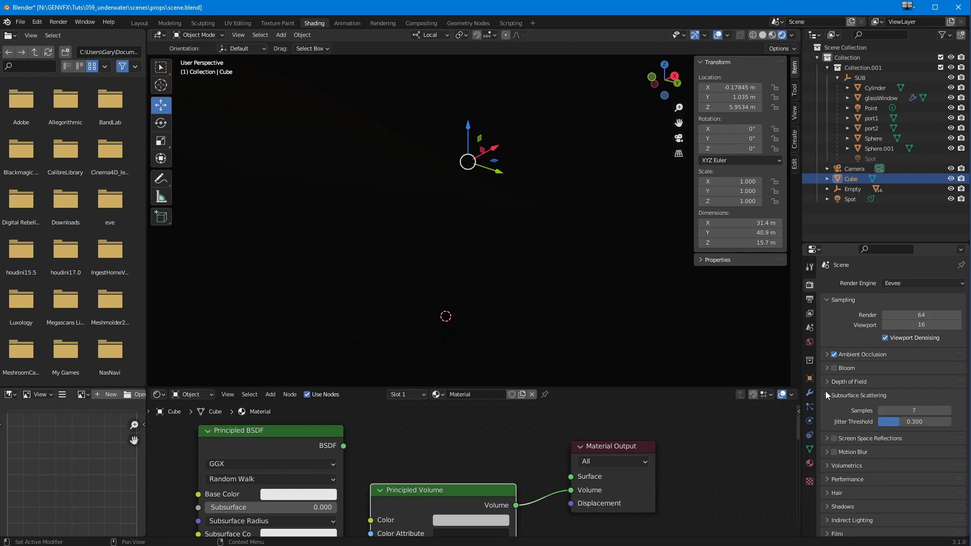
pyautogui.click(826, 394)
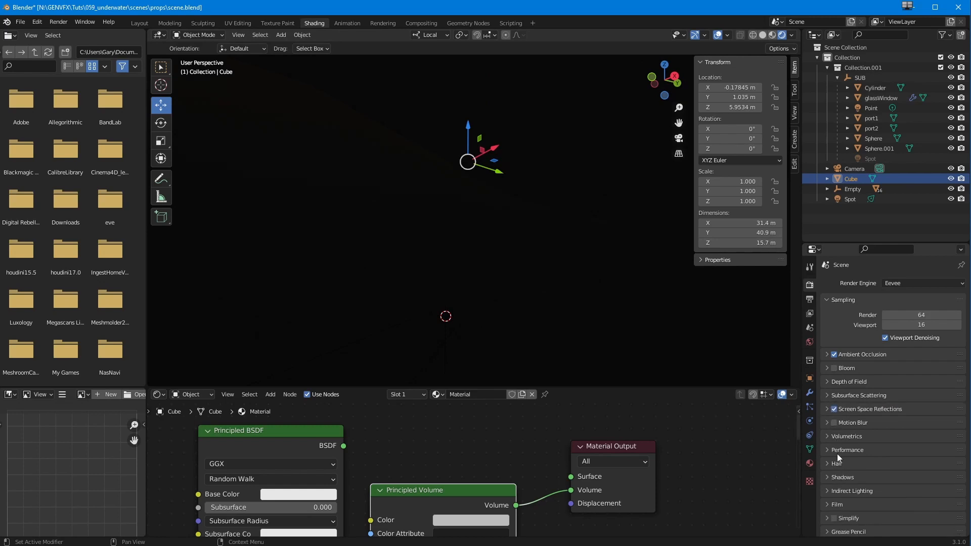
pyautogui.click(832, 436)
pyautogui.scroll(-3, 840, 447)
pyautogui.scroll(-1, 839, 440)
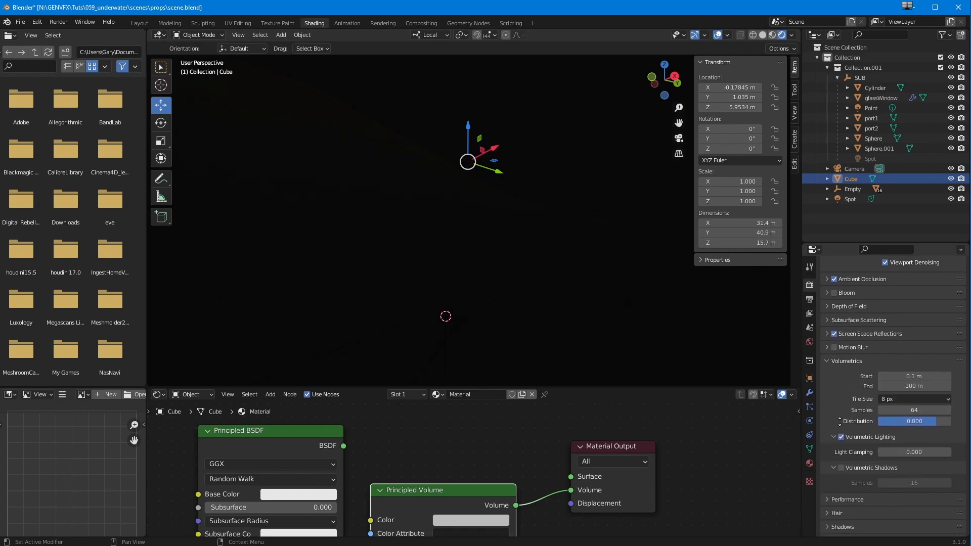
pyautogui.click(841, 466)
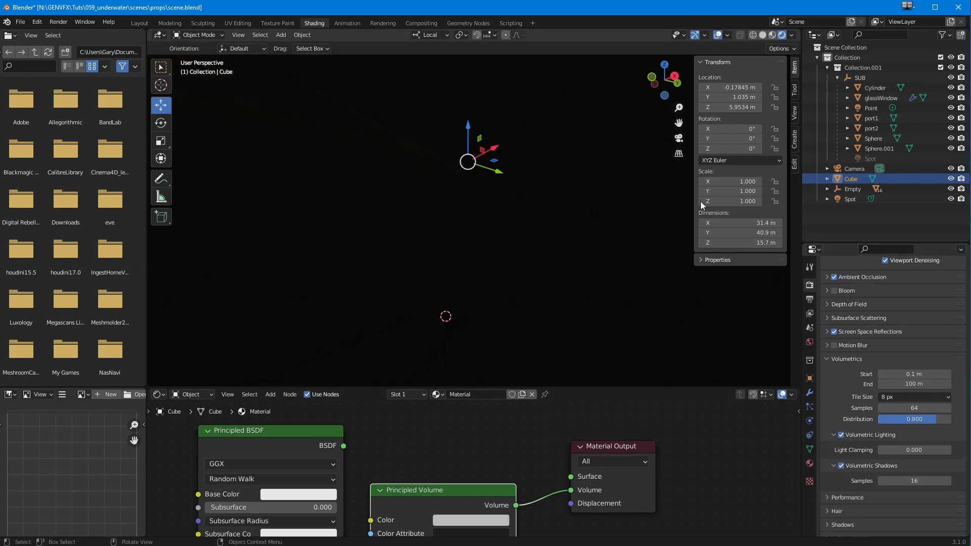
# - Delete the unused Principled BSDF node and move the Principled Volume node into its place
pyautogui.keyDown('ctrl'); pyautogui.moveTo(389, 220); pyautogui.dragTo(386, 245, button='middle'); pyautogui.keyUp('ctrl')
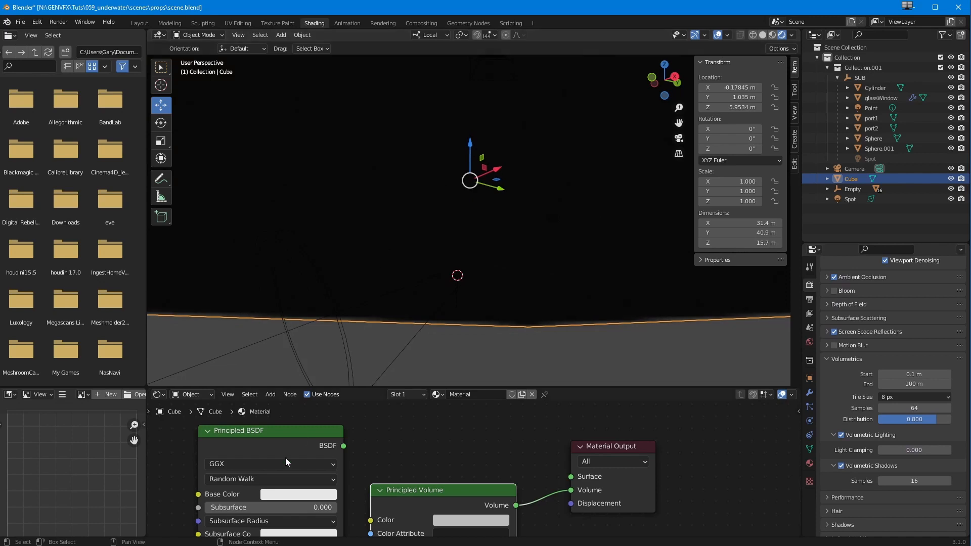
pyautogui.click(284, 436)
pyautogui.press('x')
pyautogui.moveTo(434, 489); pyautogui.dragTo(353, 442)
pyautogui.scroll(-1, 337, 495)
pyautogui.moveTo(338, 496); pyautogui.dragTo(381, 475, button='middle')
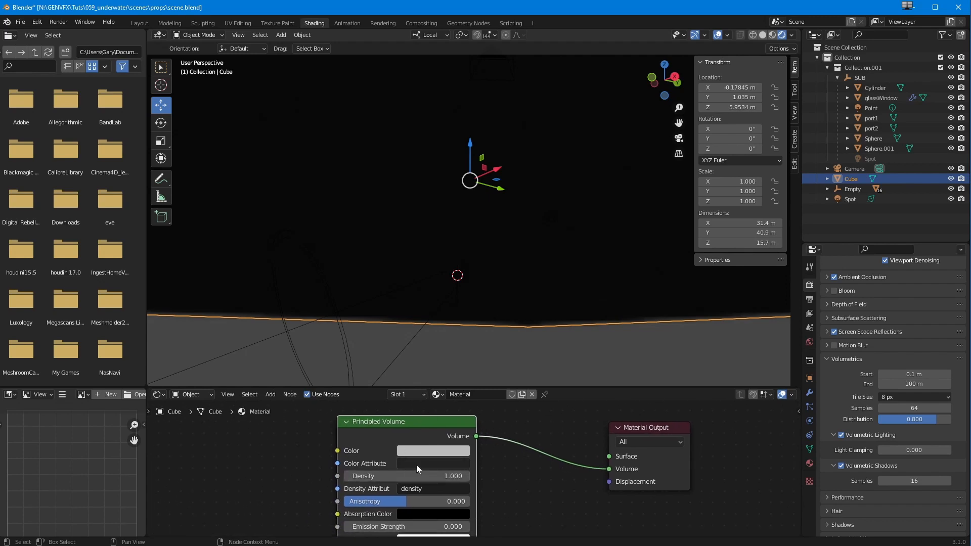
# - Set the Principled Volume's Density to 0.2
pyautogui.scroll(-2, 416, 465)
pyautogui.moveTo(398, 494); pyautogui.dragTo(404, 470, button='middle')
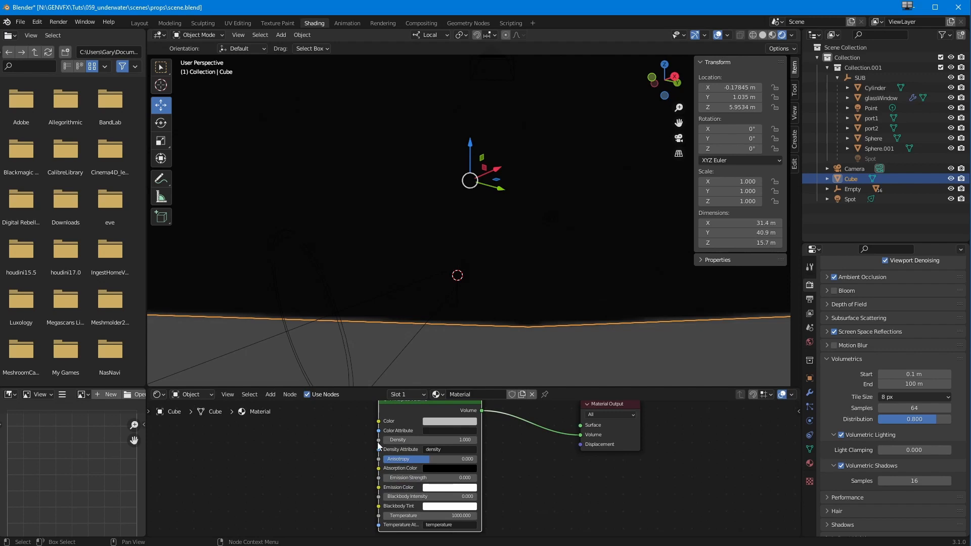
pyautogui.moveTo(315, 438); pyautogui.dragTo(307, 461, button='middle')
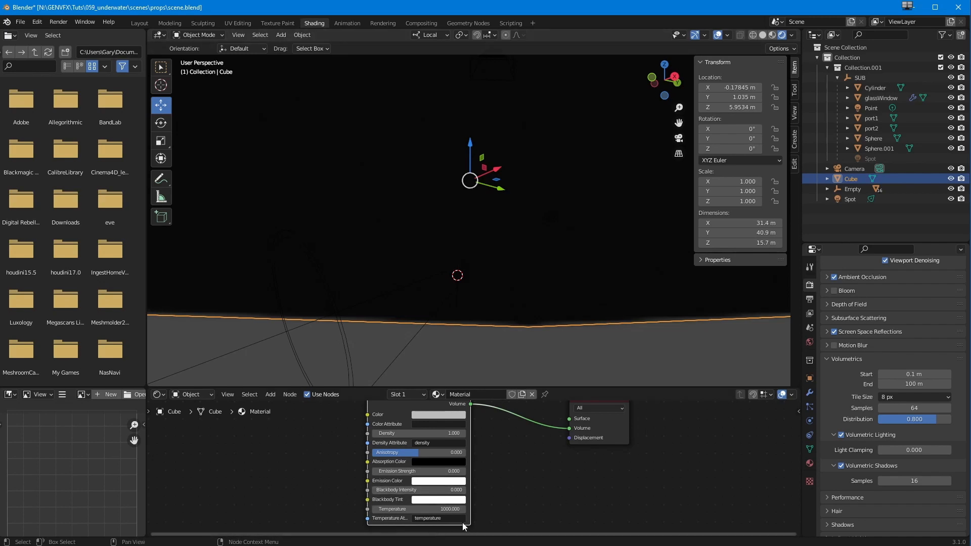
pyautogui.moveTo(311, 463); pyautogui.dragTo(314, 490, button='middle')
pyautogui.scroll(2, 293, 486)
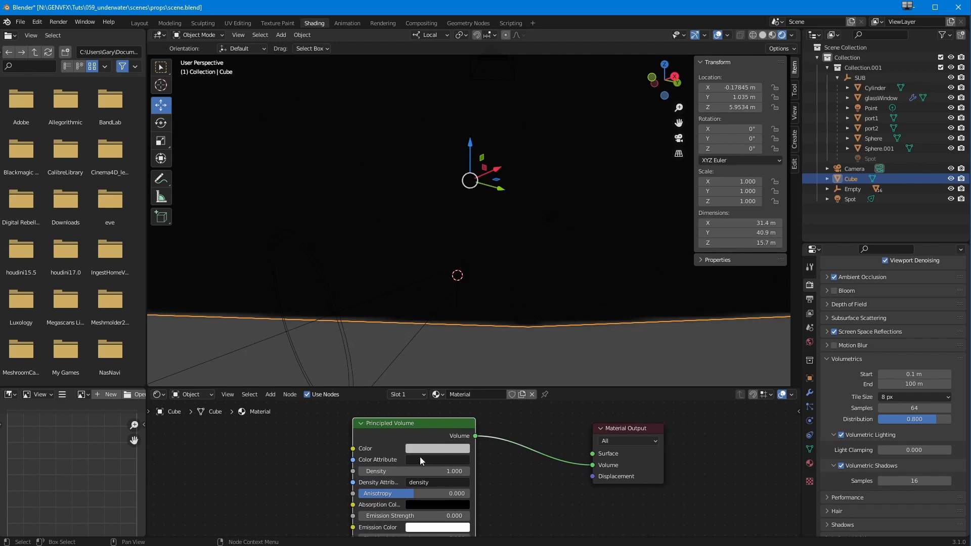
pyautogui.click(416, 471)
pyautogui.write('0.2')
pyautogui.press('Return')
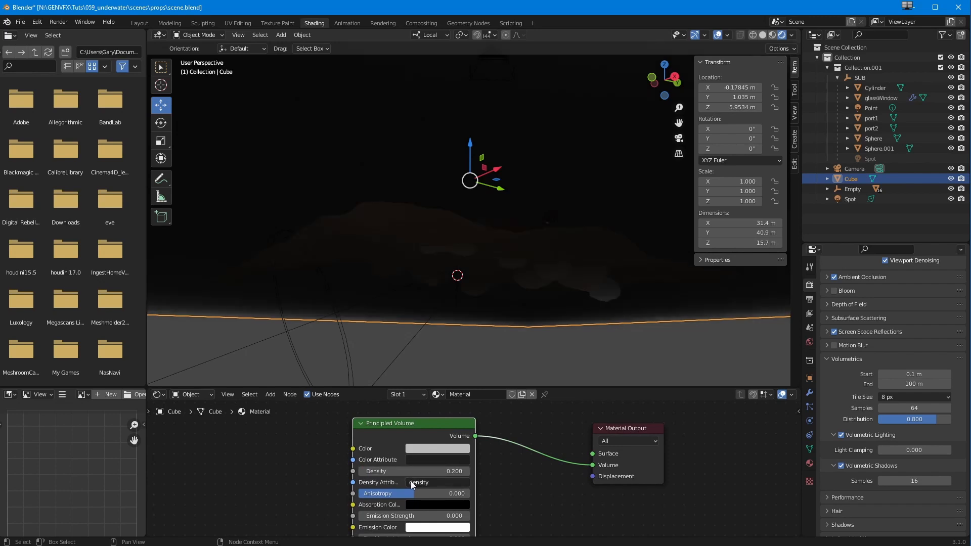
# - Bring the submarine into view inside the cube and set the Principled Volume's Color to a very pale blue at value 1.000
pyautogui.moveTo(390, 286); pyautogui.dragTo(412, 281, button='middle')
pyautogui.keyDown('ctrl'); pyautogui.moveTo(413, 282); pyautogui.dragTo(408, 189, button='middle'); pyautogui.keyUp('ctrl')
pyautogui.moveTo(408, 228); pyautogui.dragTo(276, 250, button='middle')
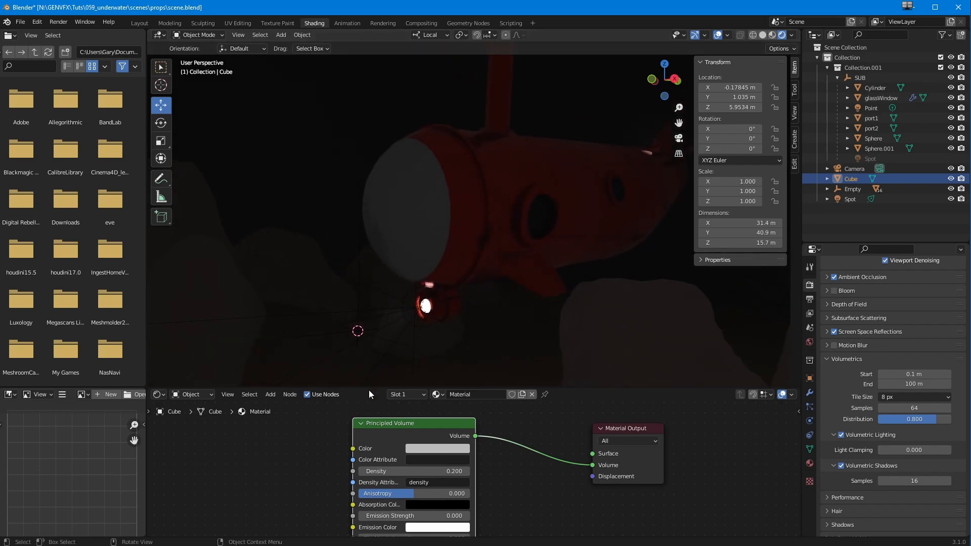
pyautogui.keyDown('ctrl'); pyautogui.moveTo(367, 347); pyautogui.dragTo(362, 357, button='middle'); pyautogui.keyUp('ctrl')
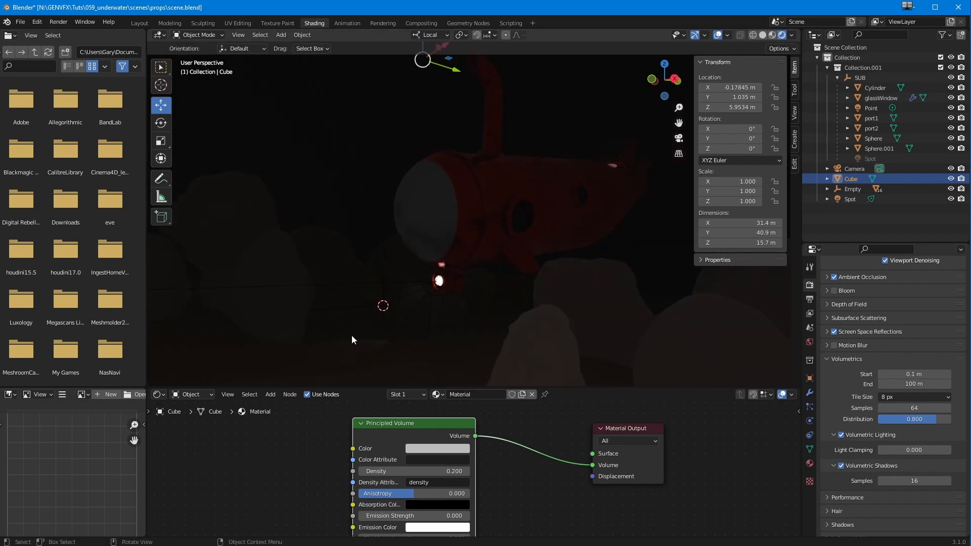
pyautogui.keyDown('ctrl'); pyautogui.moveTo(394, 284); pyautogui.dragTo(338, 317, button='middle'); pyautogui.keyUp('ctrl')
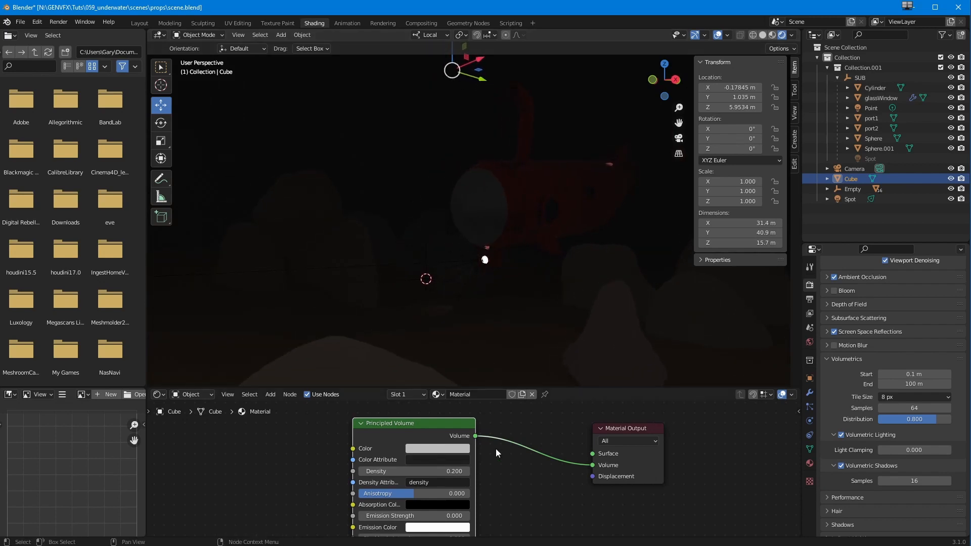
pyautogui.click(420, 450)
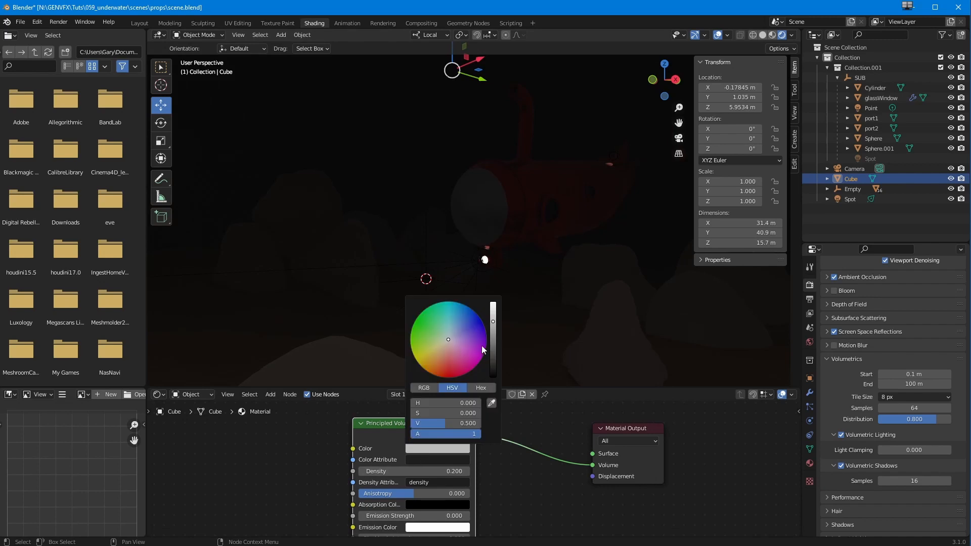
pyautogui.moveTo(495, 326); pyautogui.dragTo(496, 282)
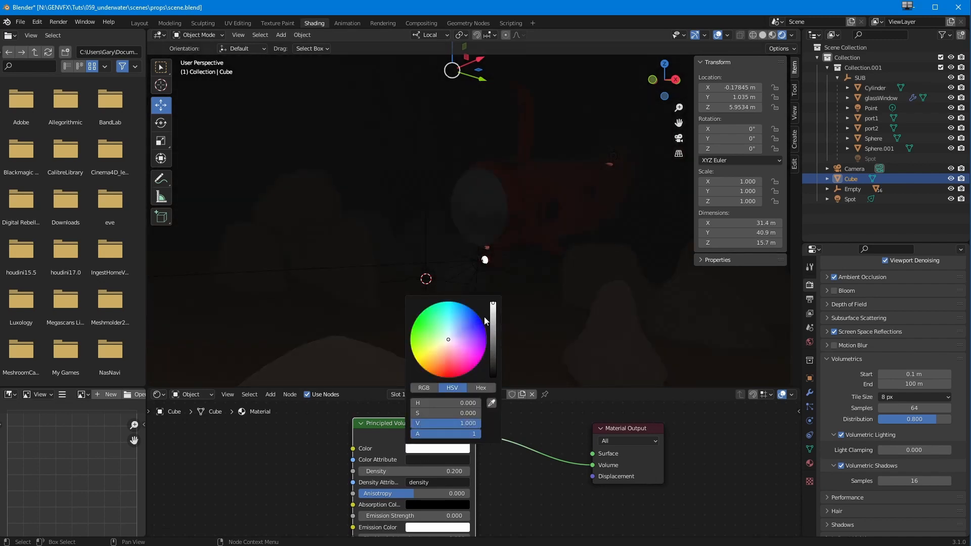
pyautogui.moveTo(447, 341); pyautogui.dragTo(450, 337)
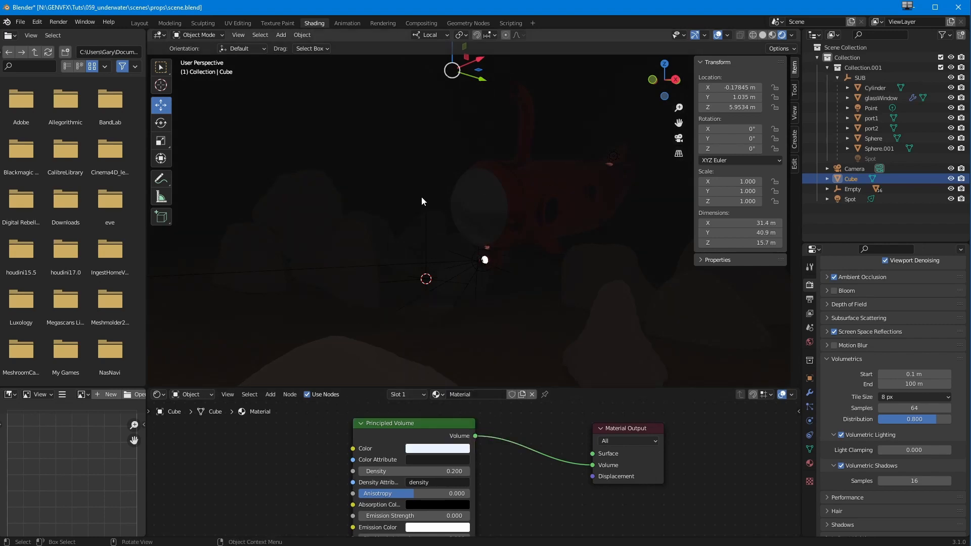
# - Set the Principled Volume's Density to 0.1
pyautogui.click(424, 470)
pyautogui.write('.1')
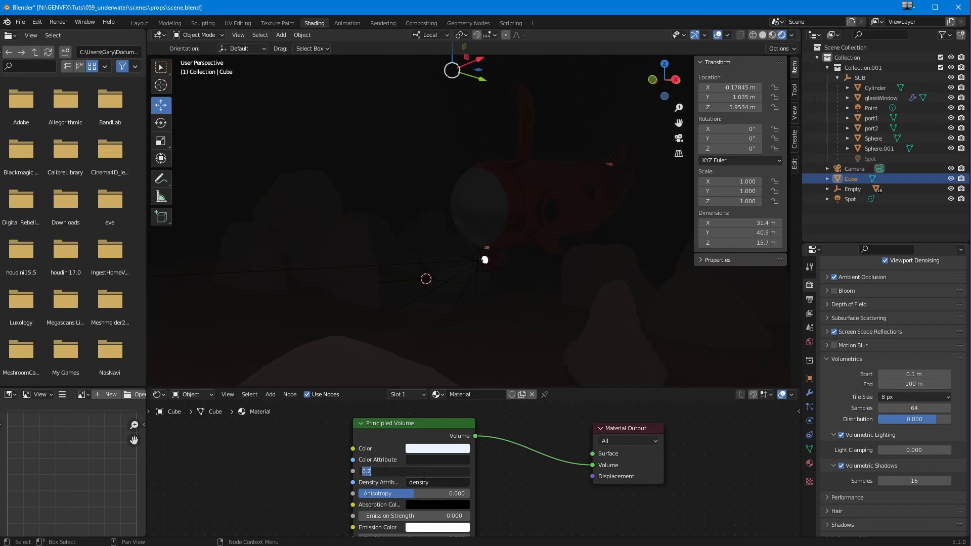
pyautogui.press('Return')
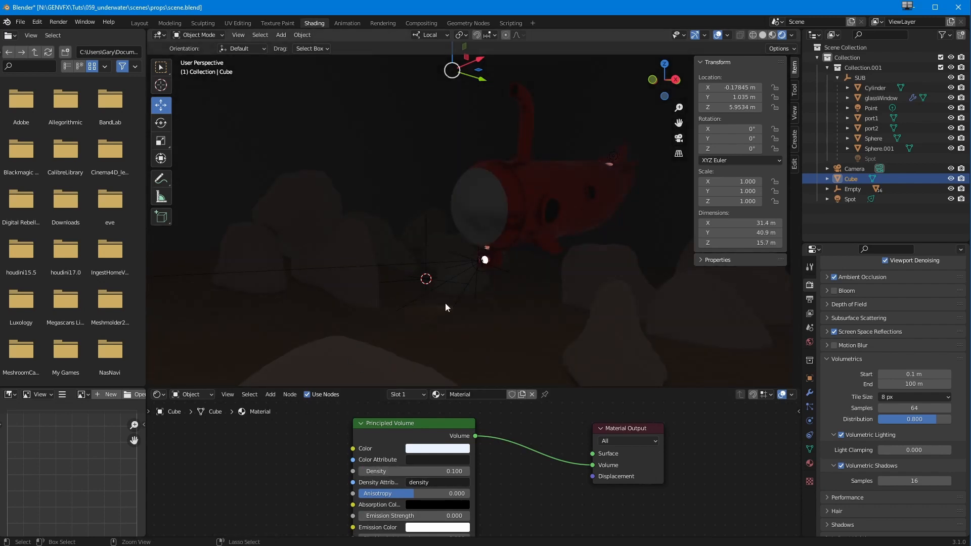
# - Try negative and positive Anisotropy values on the Principled Volume and leave it at -0.100
pyautogui.moveTo(448, 268); pyautogui.dragTo(422, 311, button='middle')
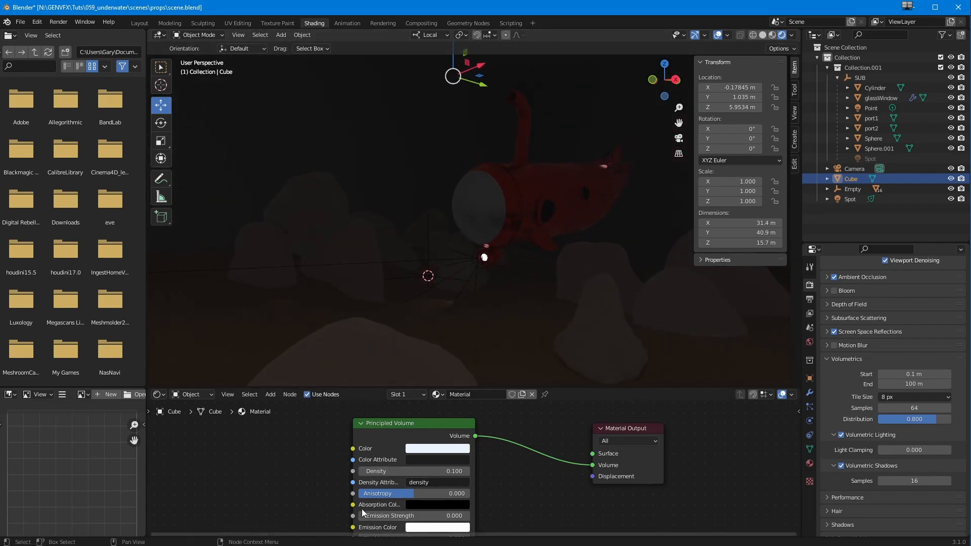
pyautogui.click(411, 494)
pyautogui.press('Escape')
pyautogui.moveTo(413, 493); pyautogui.dragTo(387, 504)
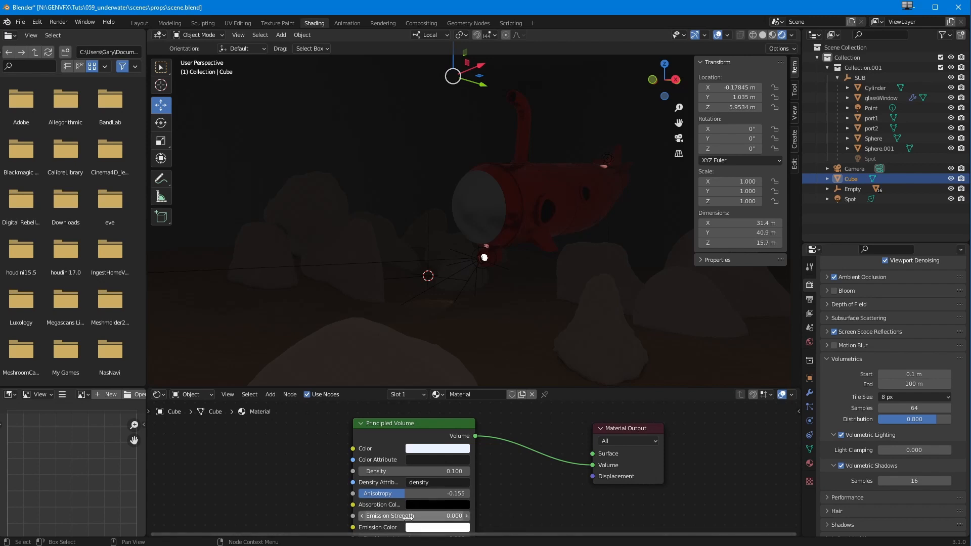
pyautogui.moveTo(414, 496); pyautogui.dragTo(503, 506)
pyautogui.moveTo(446, 490); pyautogui.dragTo(407, 496)
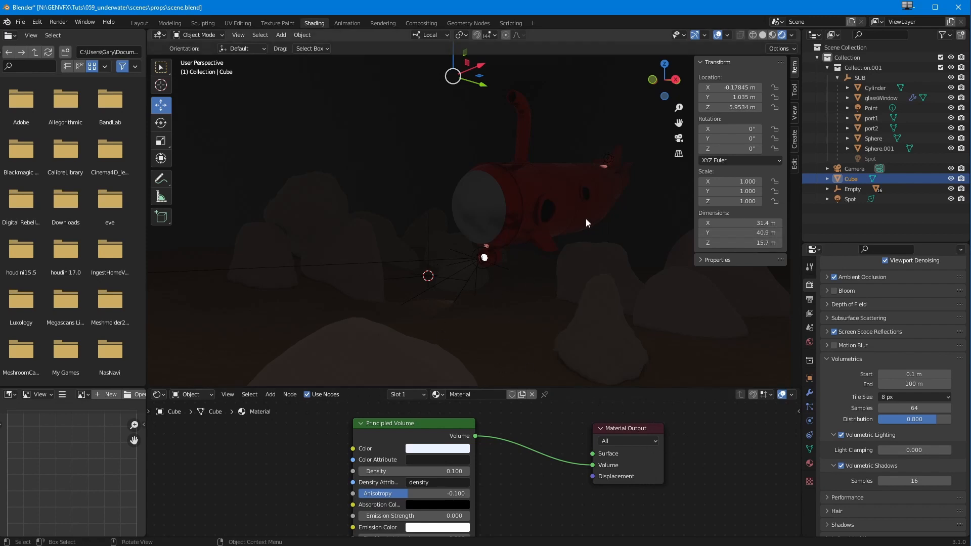
# - Select the submarine's spot light and set its Power to 5000 W
pyautogui.click(866, 158)
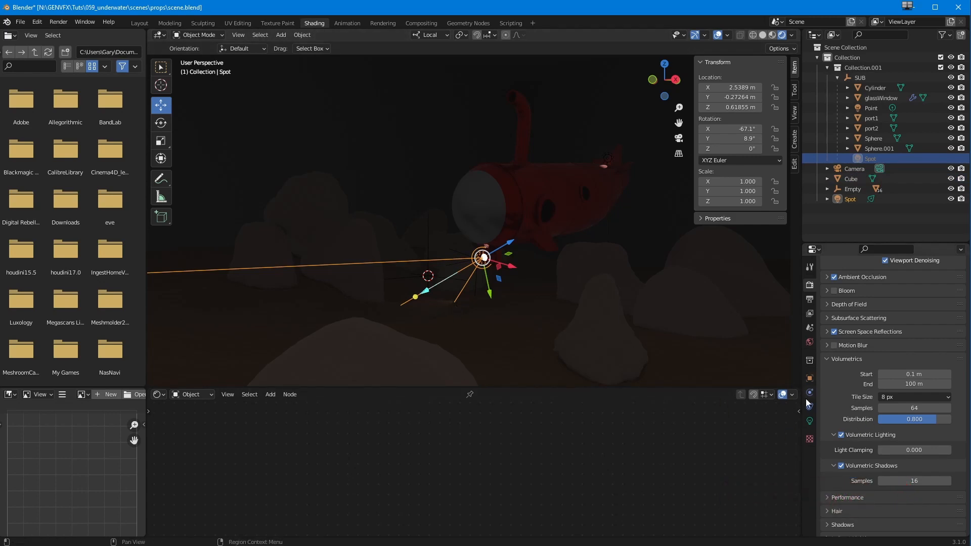
pyautogui.click(810, 421)
pyautogui.doubleClick(914, 352)
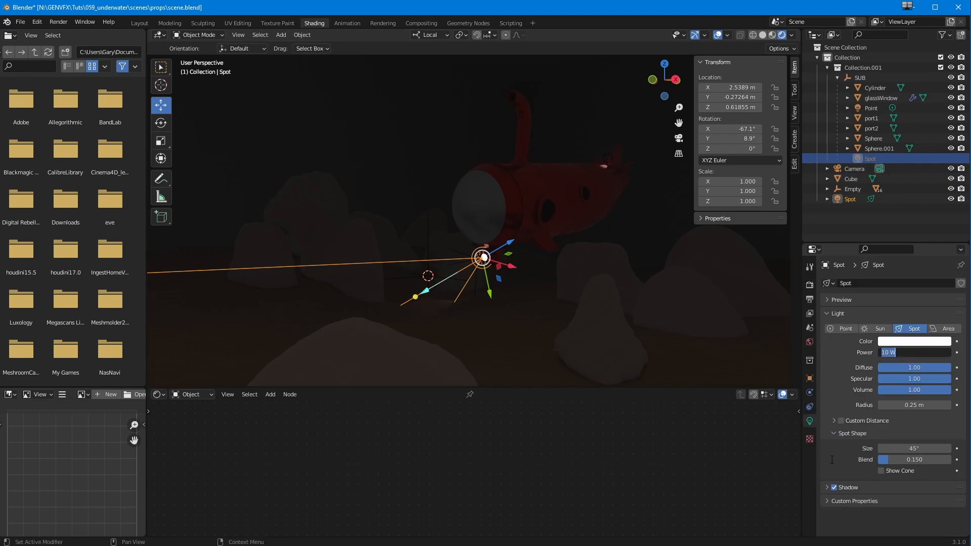
pyautogui.write('5000')
pyautogui.press('Return')
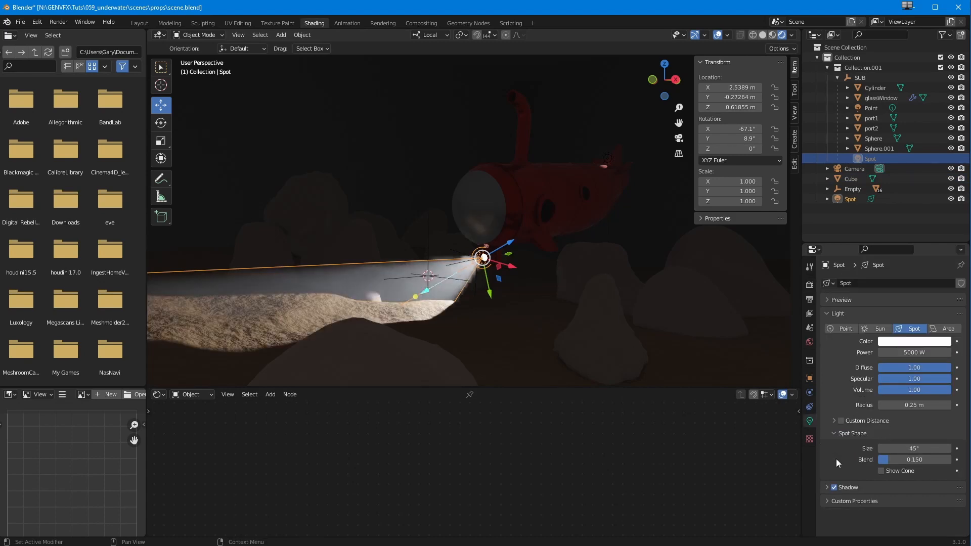
# - Rename the point light under the SUB empty to indicsitrLampRed
pyautogui.moveTo(547, 302); pyautogui.dragTo(355, 351, button='middle')
pyautogui.moveTo(545, 231); pyautogui.dragTo(435, 303, button='middle')
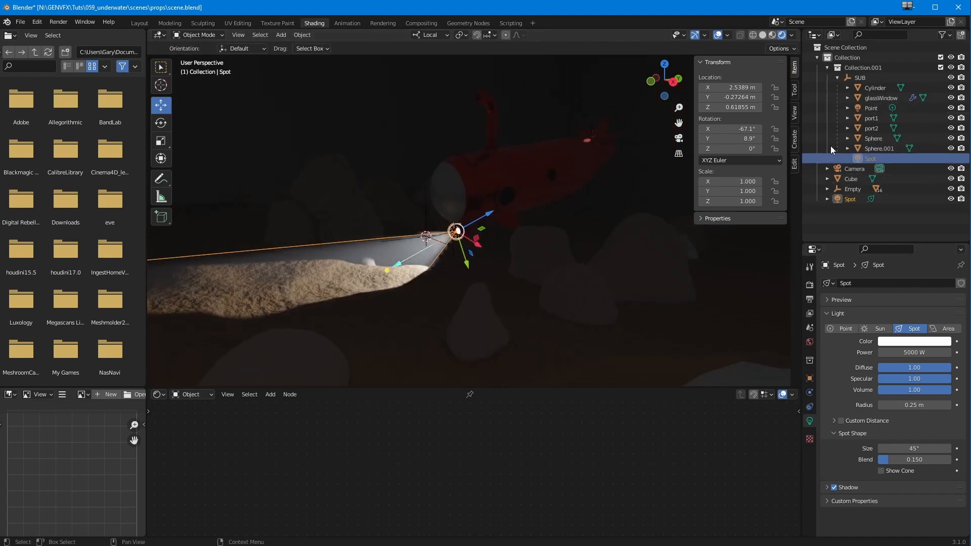
pyautogui.click(866, 108)
pyautogui.doubleClick(870, 108)
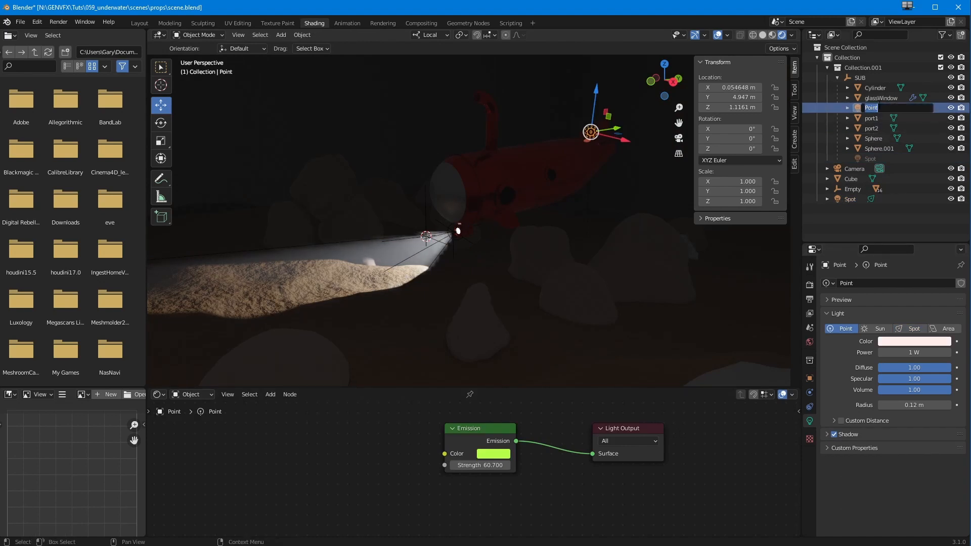
pyautogui.write('indicsitrLampRed')
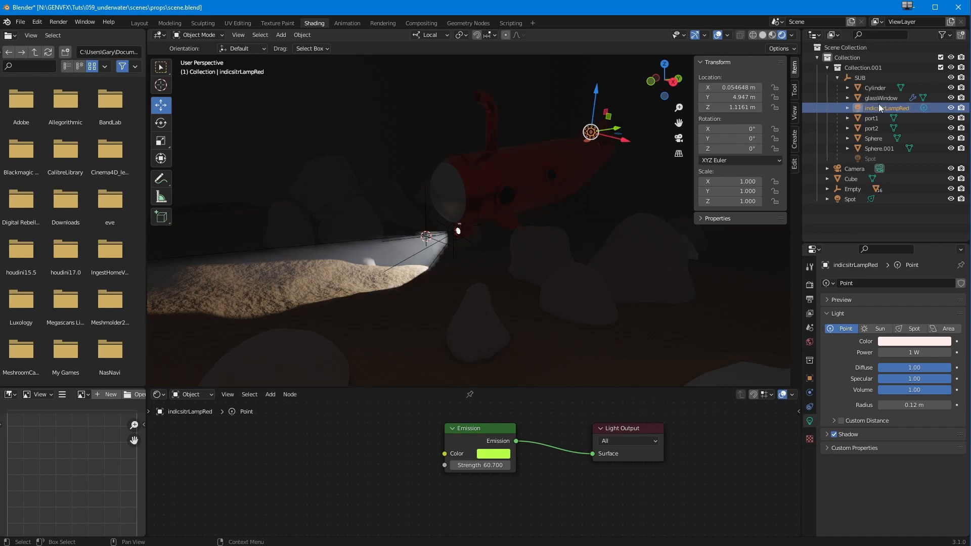
pyautogui.press('Return')
# - Change the indicator lamp's light Color to saturated red and set its Power to 5000 W
pyautogui.click(897, 343)
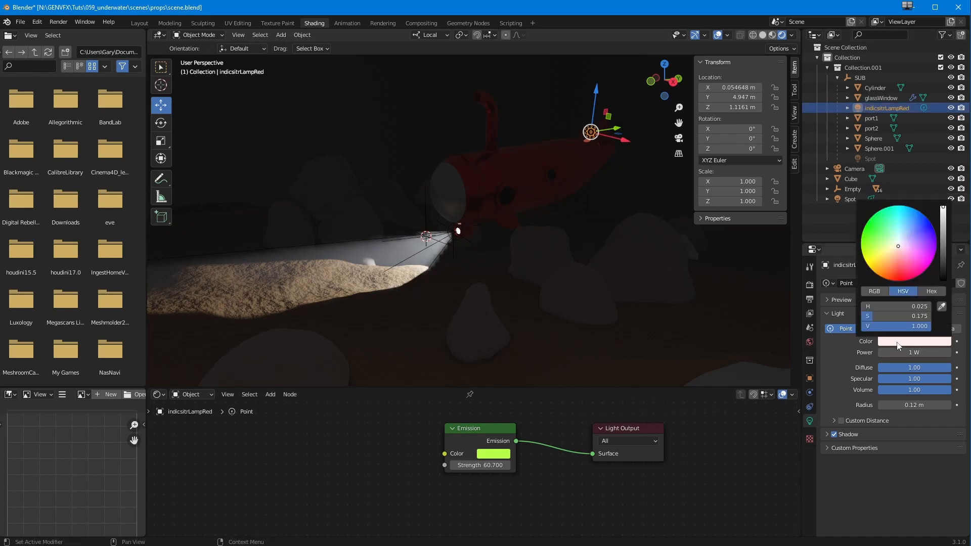
pyautogui.moveTo(887, 259); pyautogui.dragTo(896, 279)
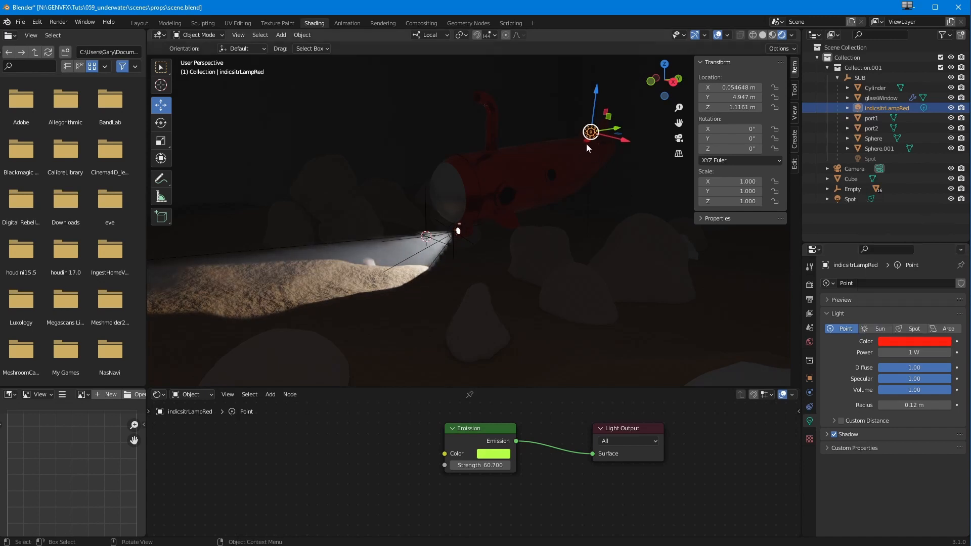
pyautogui.click(888, 352)
pyautogui.write('5000')
pyautogui.press('Return')
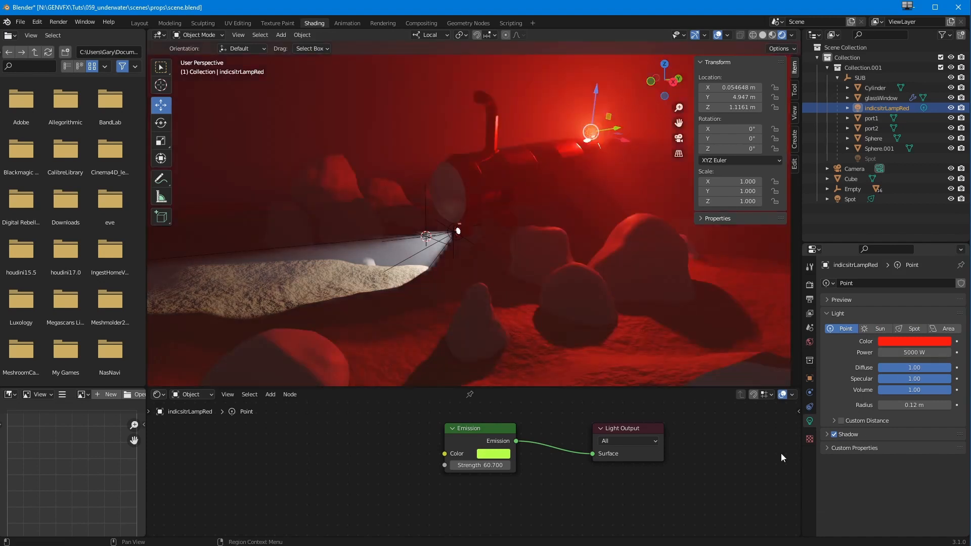
# - Set the red indicator lamp's Power to 500 W
pyautogui.moveTo(481, 328); pyautogui.dragTo(515, 291, button='middle')
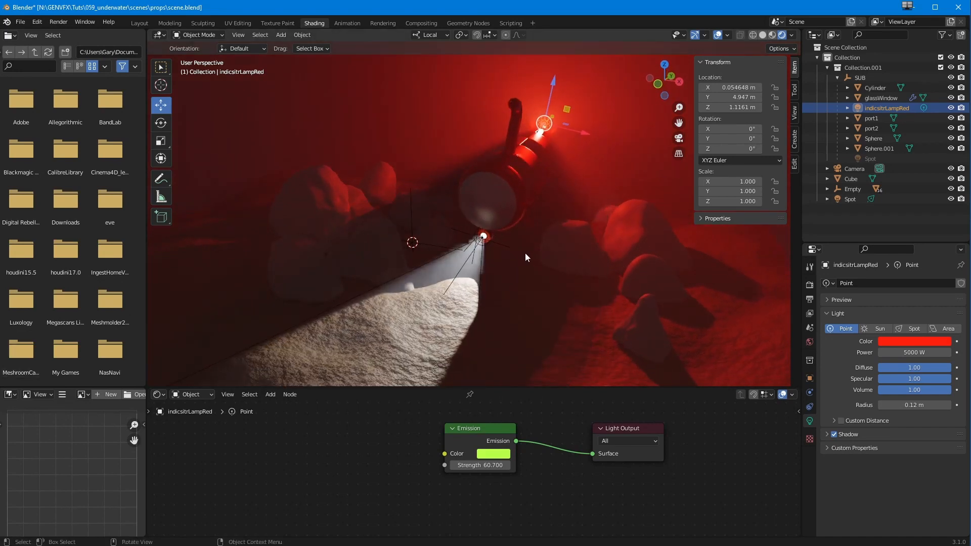
pyautogui.moveTo(535, 248); pyautogui.dragTo(431, 270, button='middle')
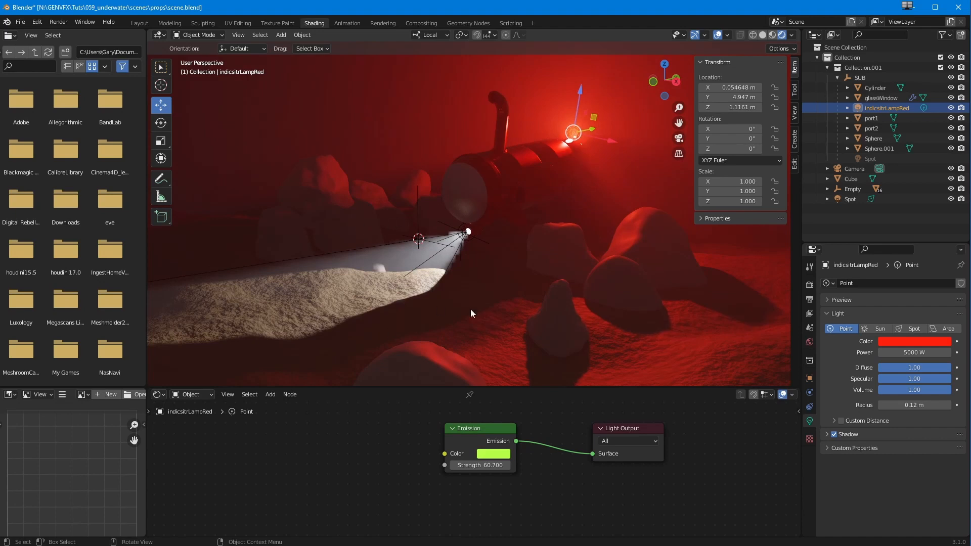
pyautogui.click(914, 353)
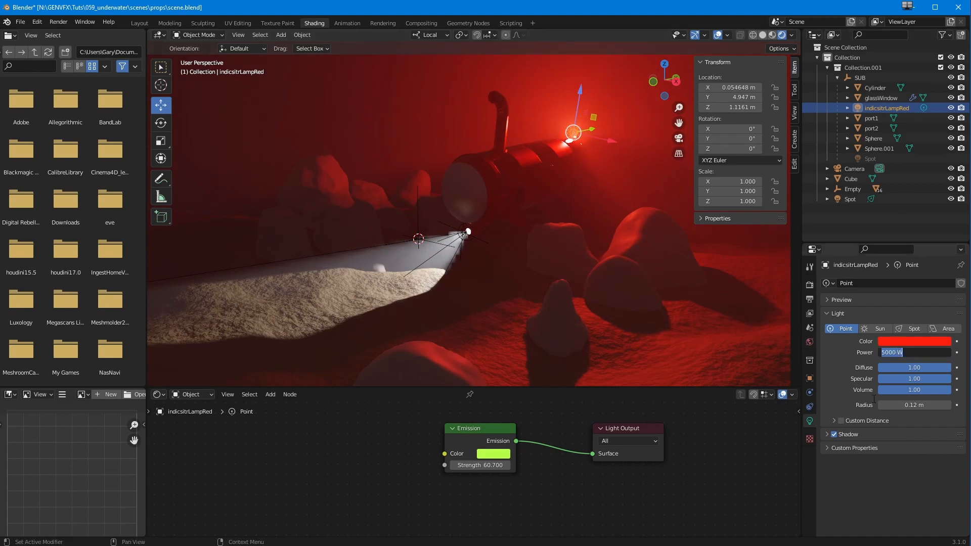
pyautogui.write('500')
pyautogui.press('Return')
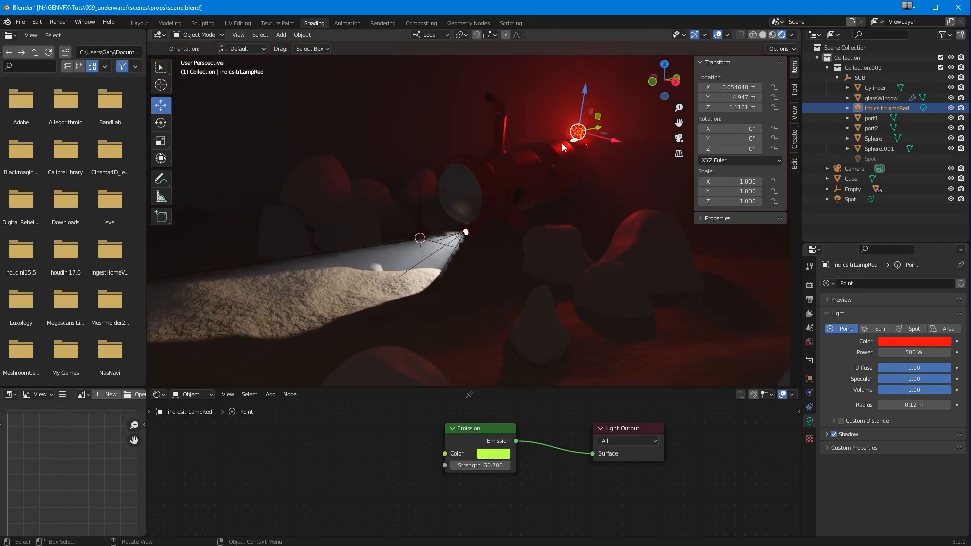
pyautogui.moveTo(569, 149); pyautogui.dragTo(496, 243, button='middle')
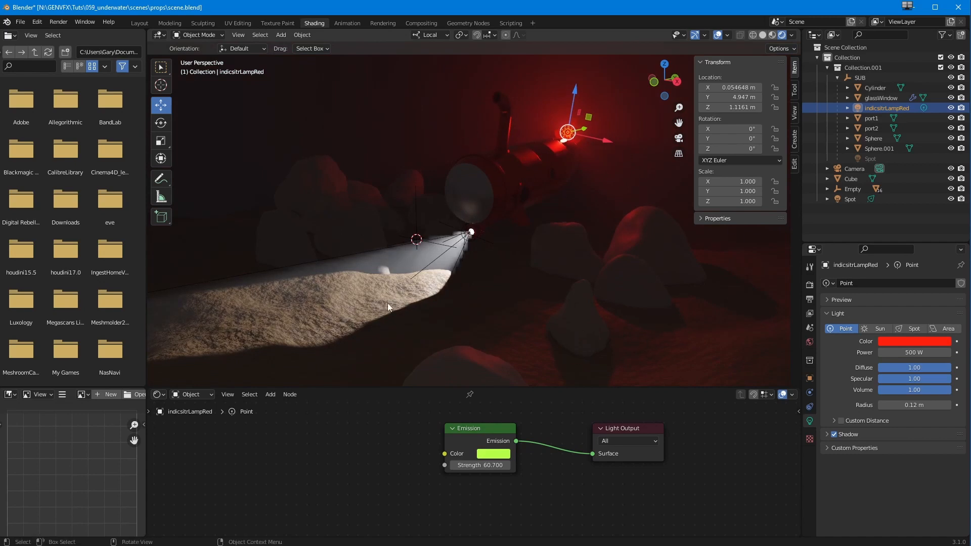
# - Select the submarine's spot light and set its Spot Shape Size to 71.4° and Blend to 0.102
pyautogui.click(862, 157)
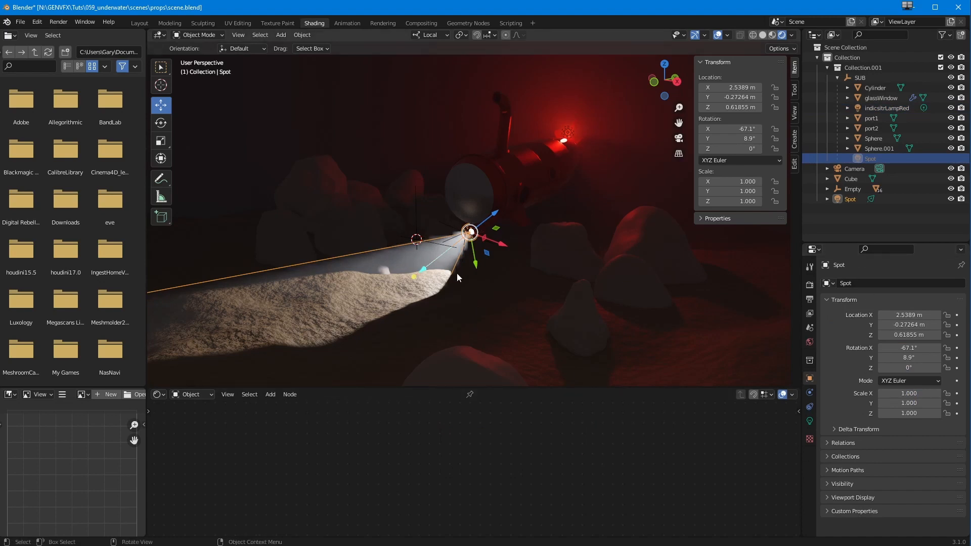
pyautogui.click(810, 421)
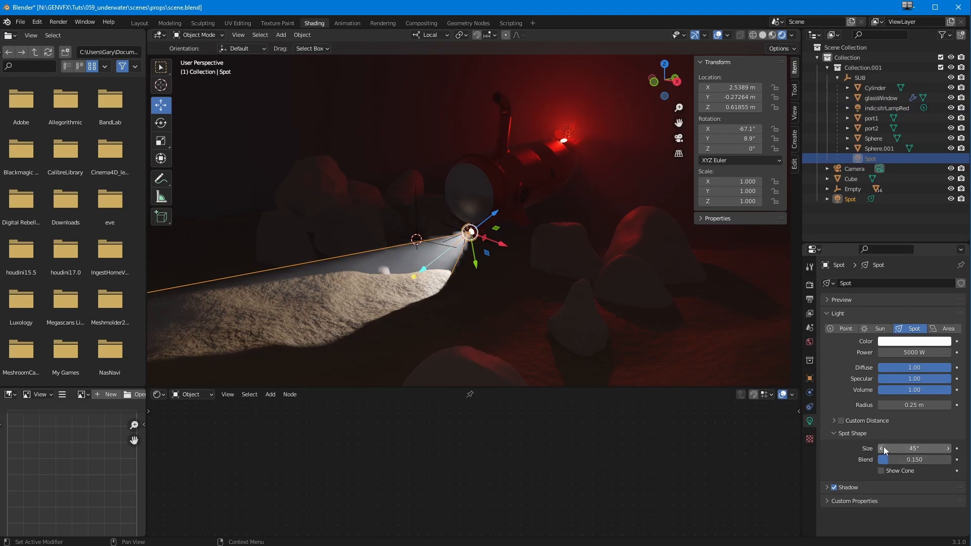
pyautogui.moveTo(895, 447); pyautogui.dragTo(953, 448)
pyautogui.moveTo(536, 267); pyautogui.dragTo(451, 280, button='middle')
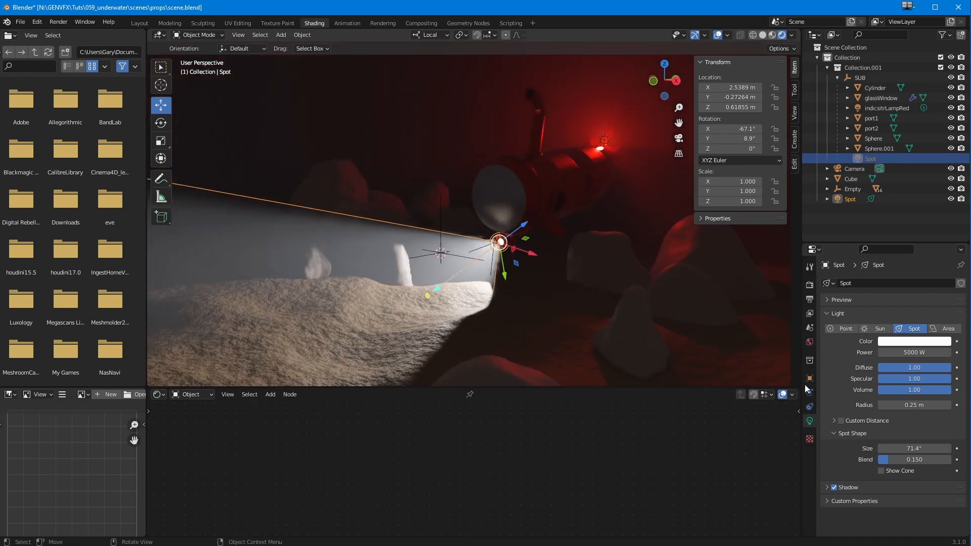
pyautogui.moveTo(886, 459)
pyautogui.mouseDown()
pyautogui.moveTo(917, 460)
pyautogui.moveTo(895, 458)
pyautogui.mouseUp()
pyautogui.moveTo(525, 331); pyautogui.dragTo(454, 314, button='middle')
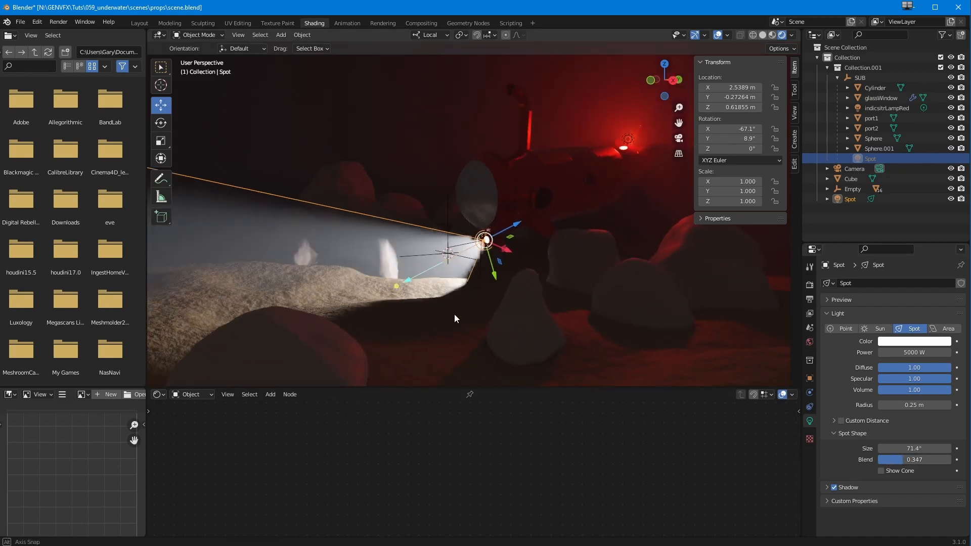
pyautogui.moveTo(893, 459)
pyautogui.mouseDown()
pyautogui.moveTo(866, 460)
pyautogui.moveTo(952, 463)
pyautogui.moveTo(899, 463)
pyautogui.mouseUp()
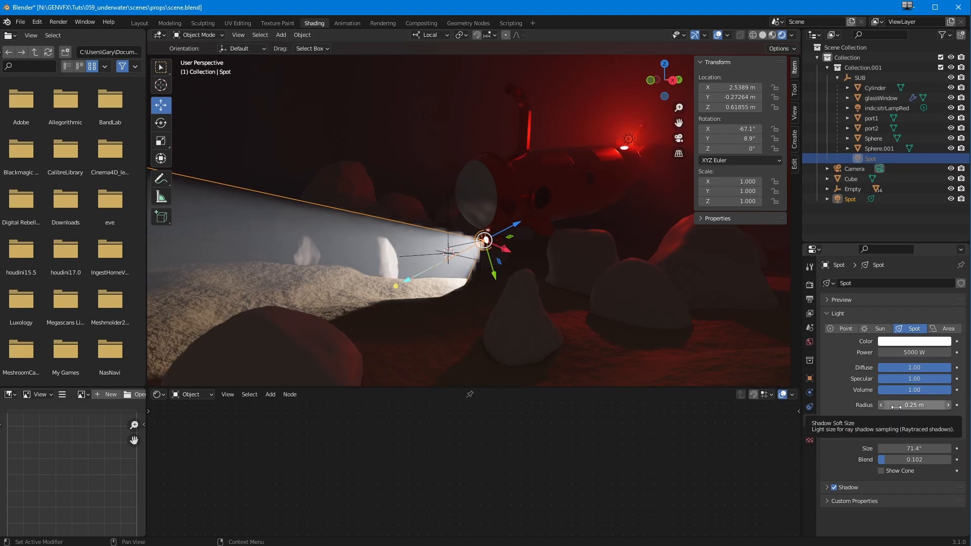
# - Try a large spot light Radius of 2.6 m, and settle on 0.43 m
pyautogui.moveTo(903, 404); pyautogui.dragTo(933, 402)
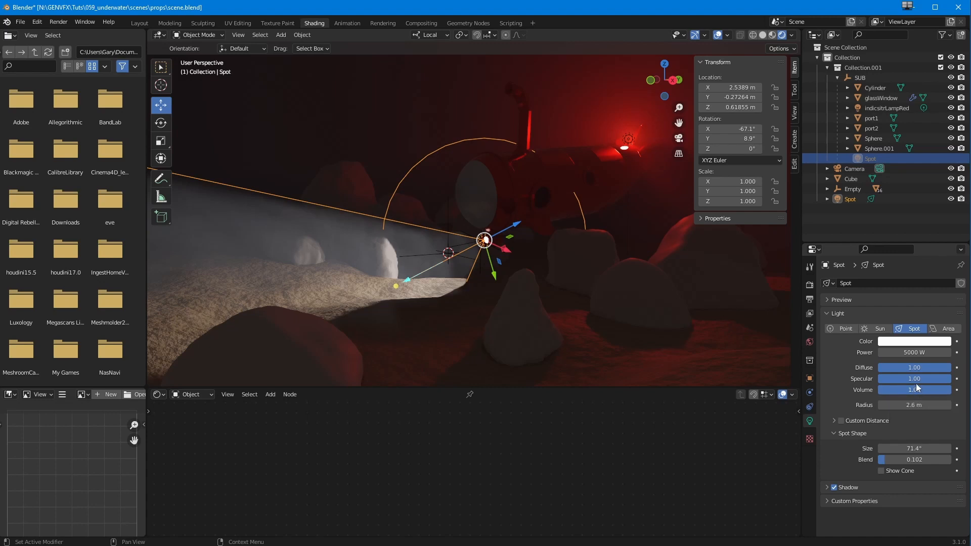
pyautogui.moveTo(912, 405); pyautogui.dragTo(799, 411)
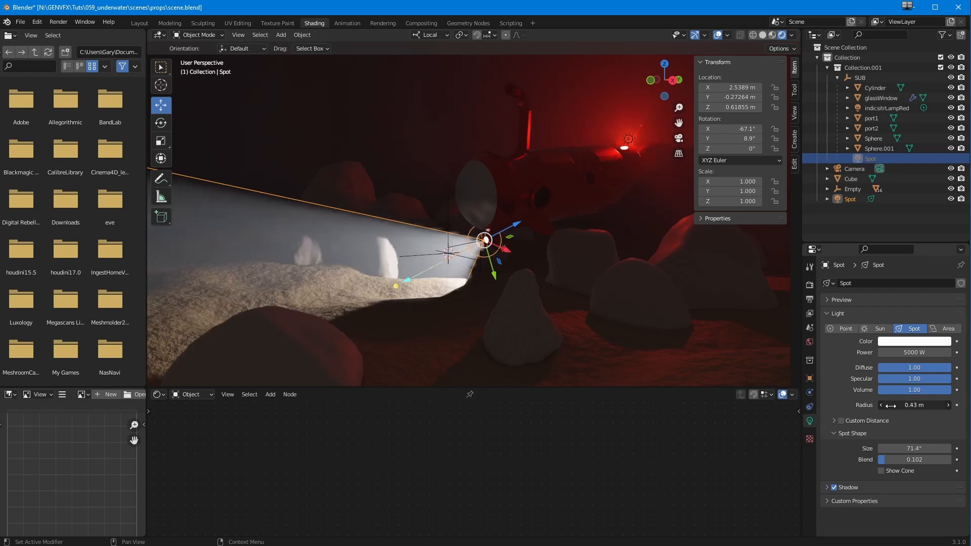
pyautogui.moveTo(499, 304)
pyautogui.mouseDown(button='middle')
pyautogui.moveTo(502, 283)
pyautogui.moveTo(482, 310)
pyautogui.mouseUp(button='middle')
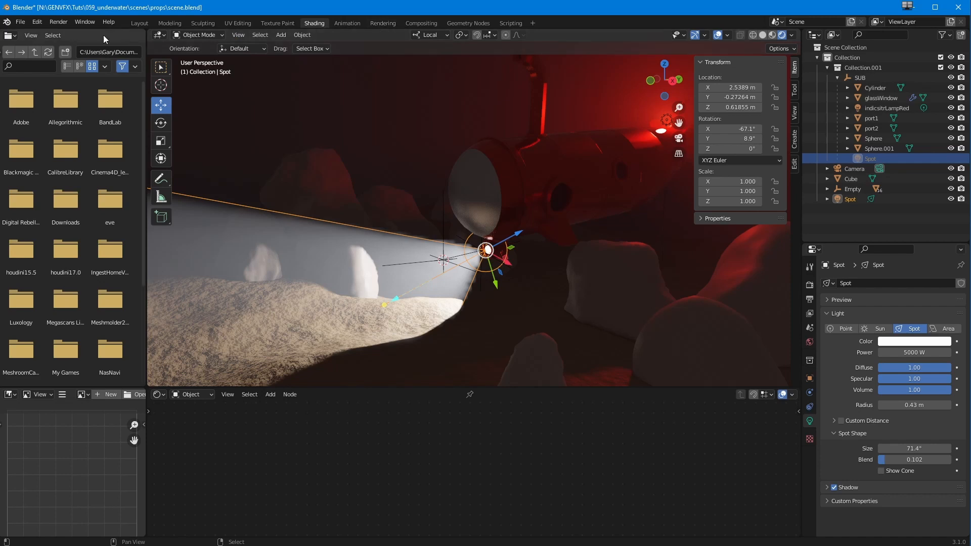
# - Render the current frame and inspect the result enlarged in the Rendering workspace
pyautogui.click(58, 22)
pyautogui.click(56, 33)
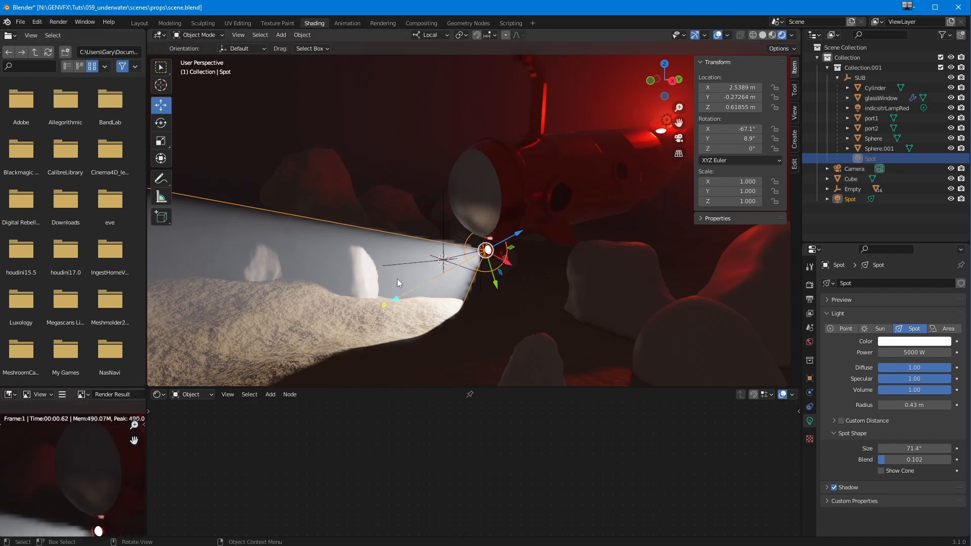
pyautogui.click(387, 22)
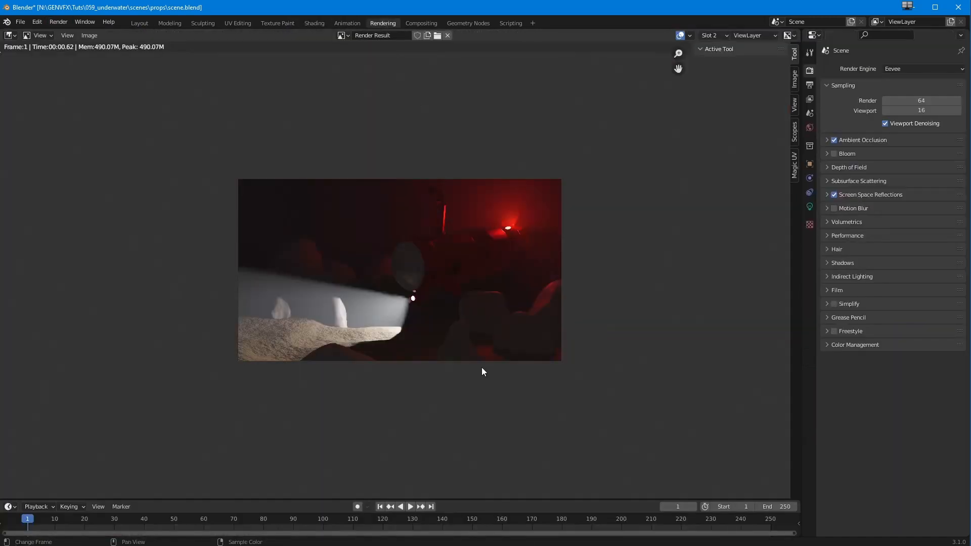
pyautogui.scroll(3, 396, 329)
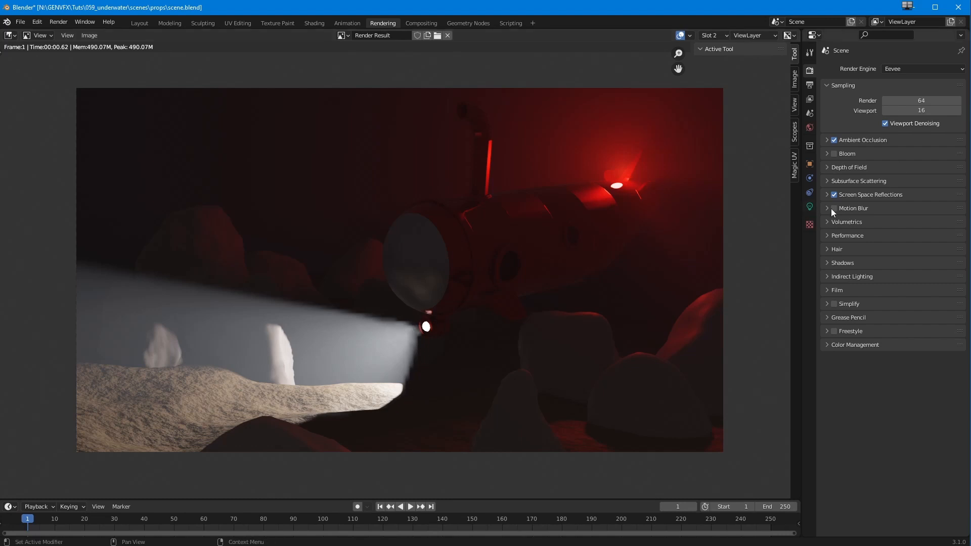
# - Set the Eevee Volumetrics Tile Size to 2 px and Samples to 128
pyautogui.click(829, 222)
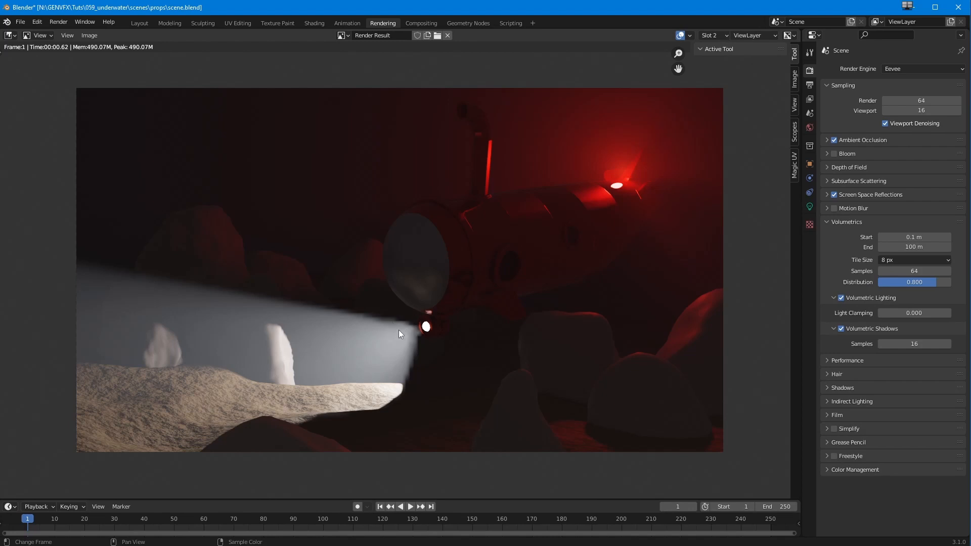
pyautogui.click(899, 260)
pyautogui.click(888, 272)
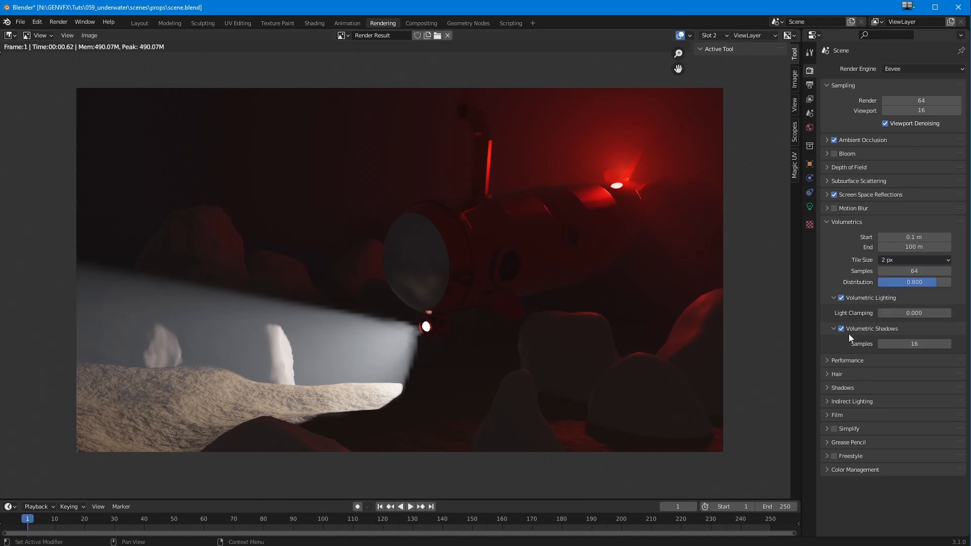
pyautogui.click(903, 271)
pyautogui.write('128')
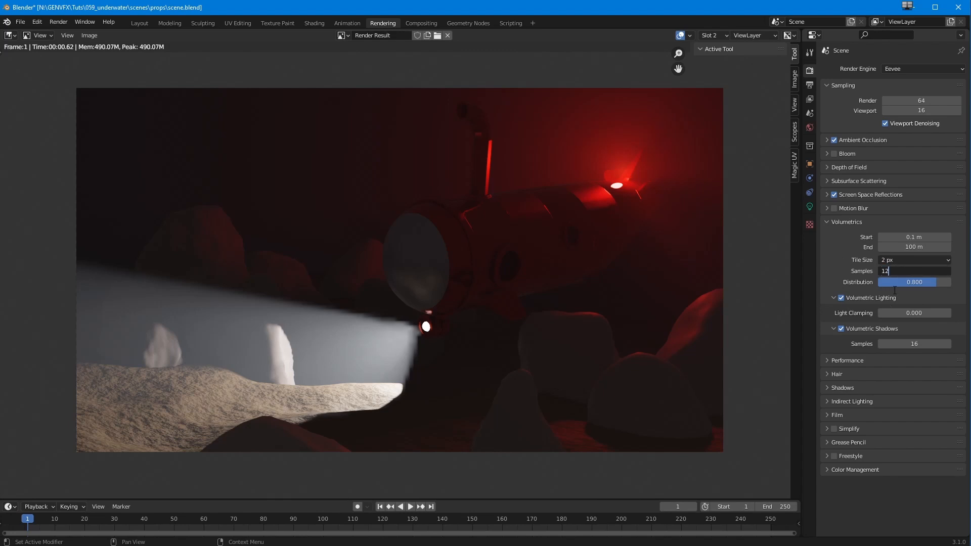
pyautogui.press('Return')
# - Render the current frame into Slot 3
pyautogui.click(710, 35)
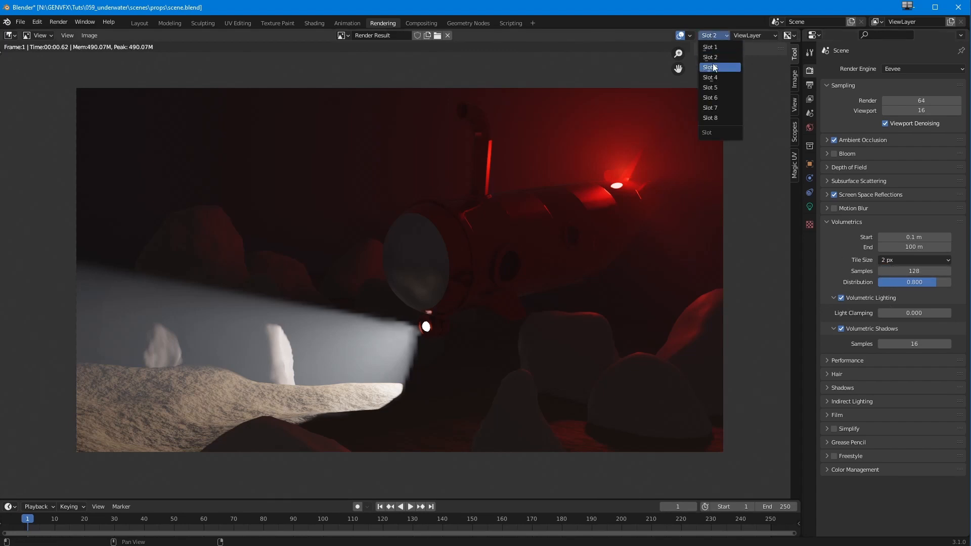
pyautogui.click(715, 64)
pyautogui.click(53, 22)
pyautogui.click(55, 35)
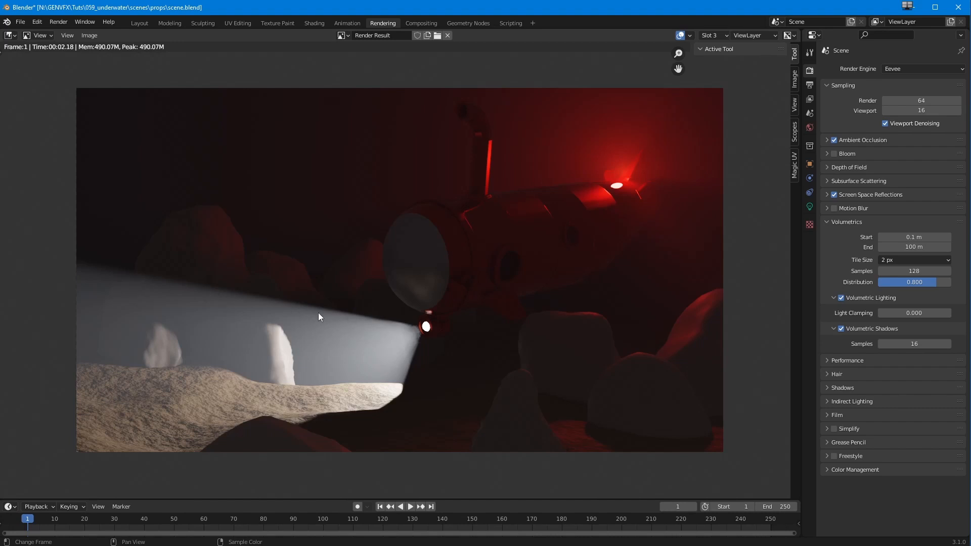
# - Compare the volumetric light beam between the renders in Slot 2 and Slot 3
pyautogui.click(708, 35)
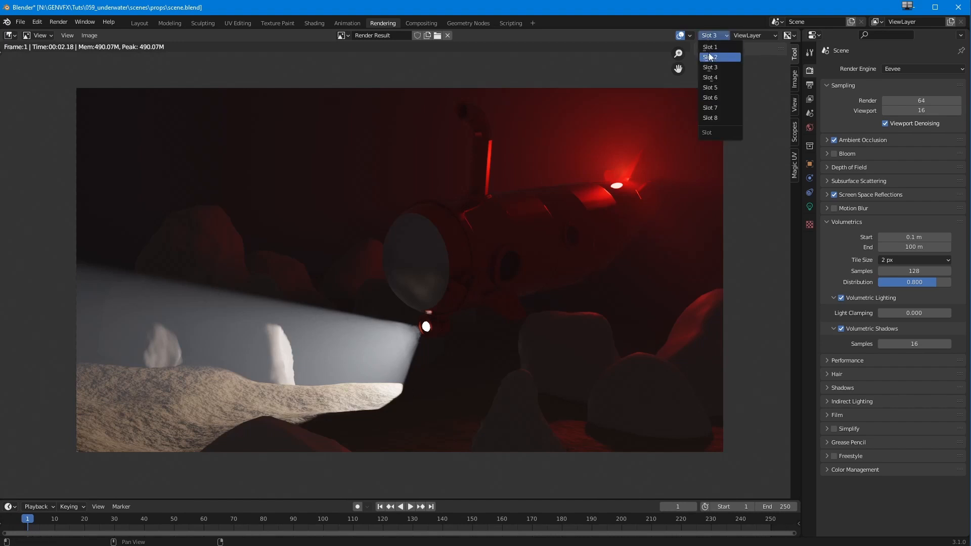
pyautogui.click(711, 54)
pyautogui.click(711, 35)
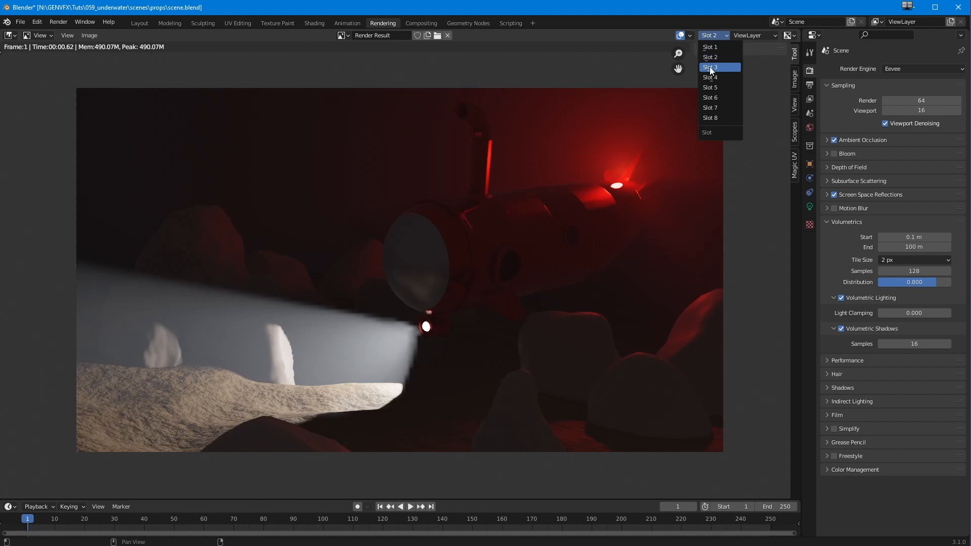
pyautogui.click(712, 64)
pyautogui.click(706, 36)
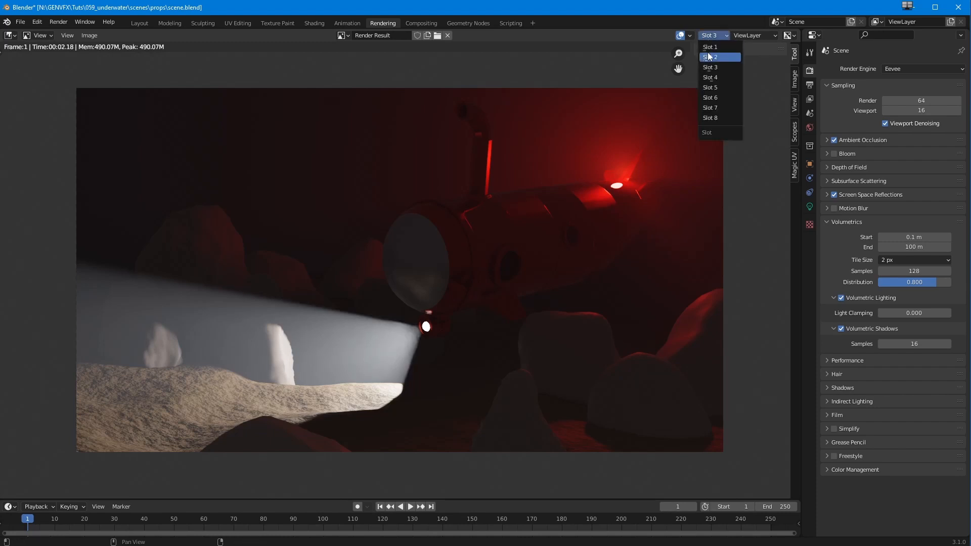
pyautogui.click(709, 56)
pyautogui.click(708, 37)
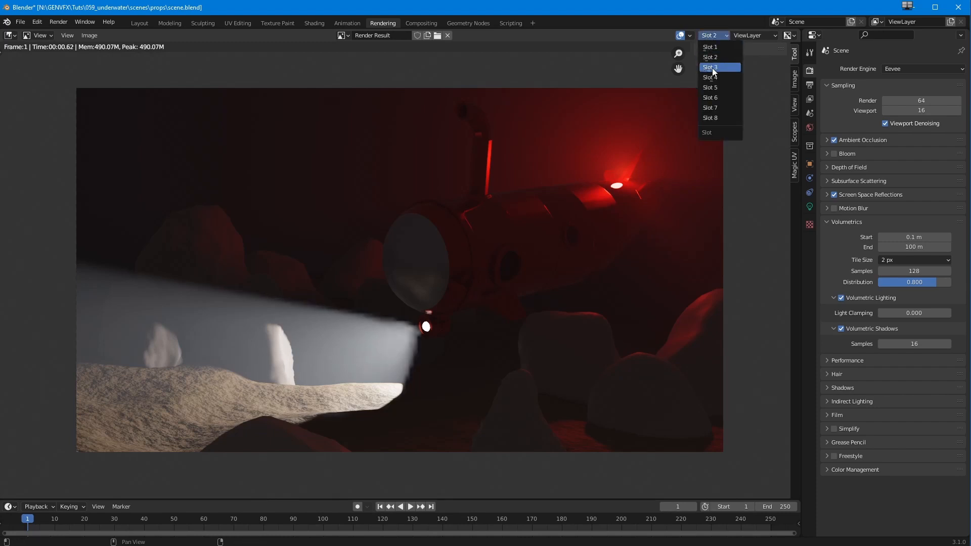
pyautogui.click(712, 67)
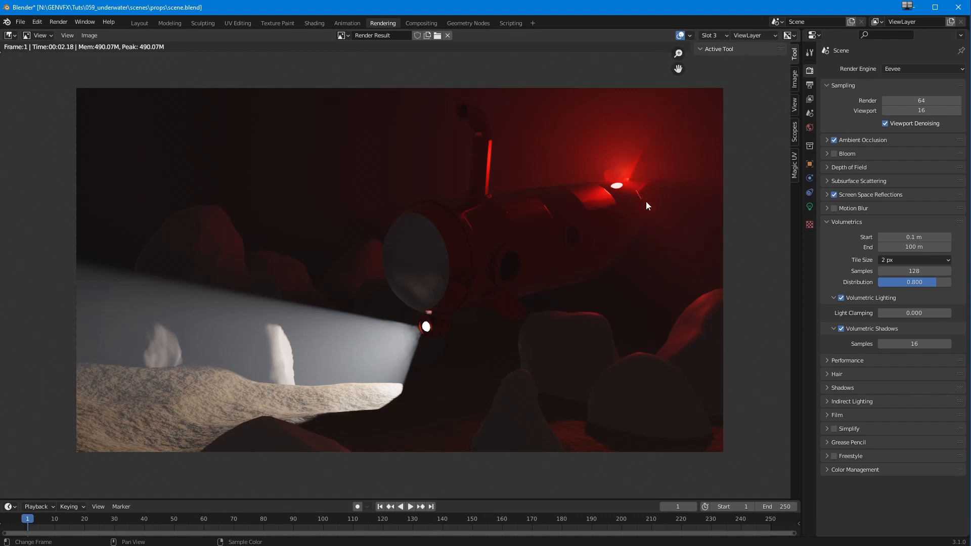
# - Give the spot light a warm pale yellow Color (H 0.119, S 0.470, V 1.000) and render the image again
pyautogui.click(809, 206)
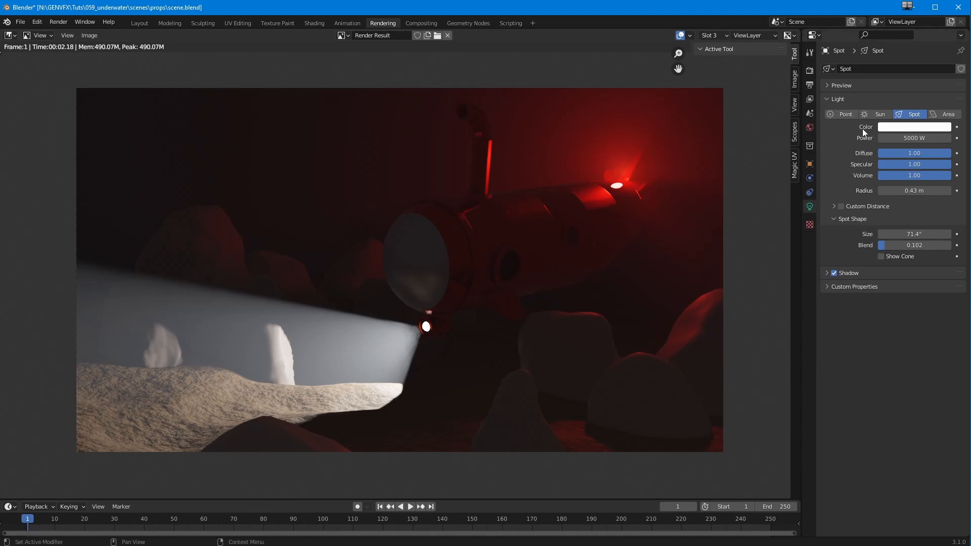
pyautogui.click(899, 128)
pyautogui.moveTo(896, 175); pyautogui.dragTo(891, 181)
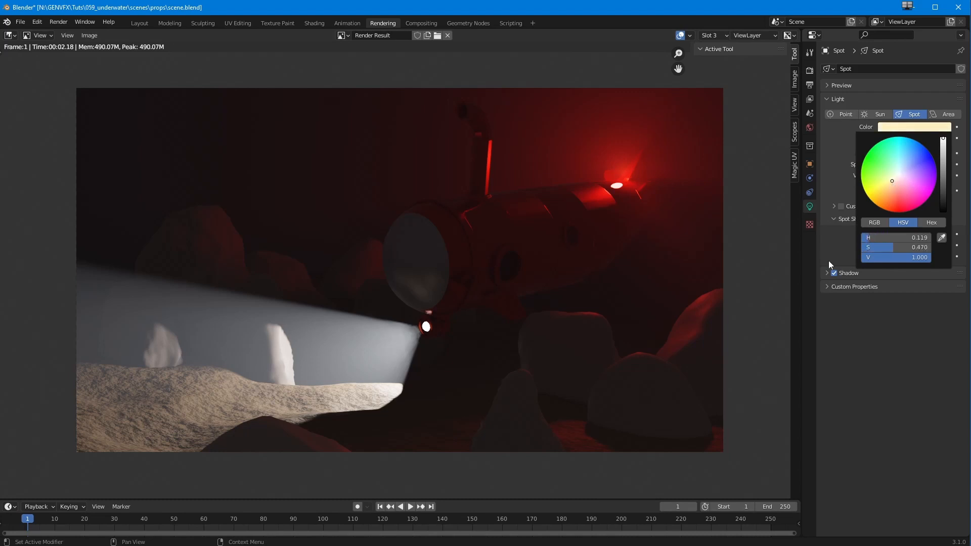
pyautogui.click(58, 22)
pyautogui.click(64, 33)
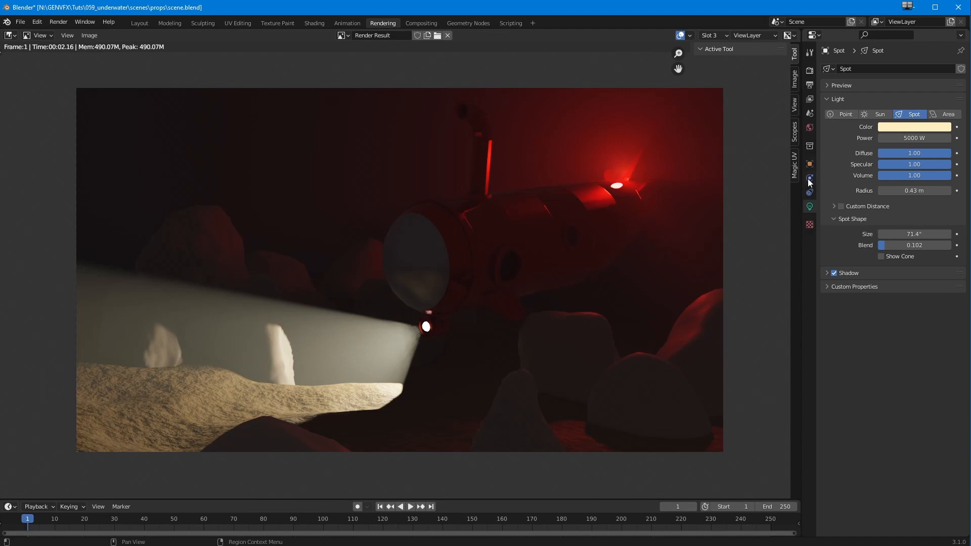
# - Set the World background Color to a bright light blue (H 0.550, S 0.648, V 1.000) and render the image
pyautogui.click(810, 127)
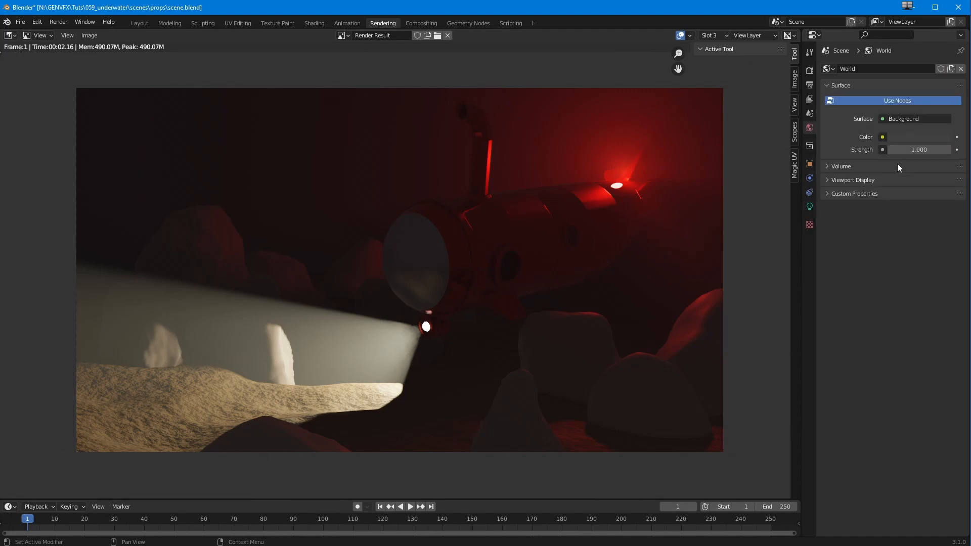
pyautogui.click(899, 137)
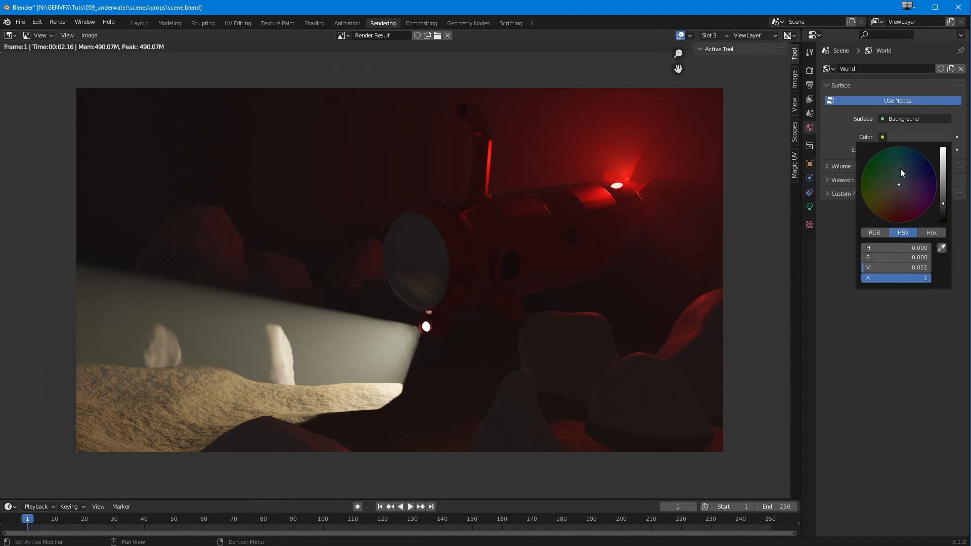
pyautogui.click(907, 165)
pyautogui.moveTo(906, 165); pyautogui.dragTo(944, 146)
pyautogui.click(57, 23)
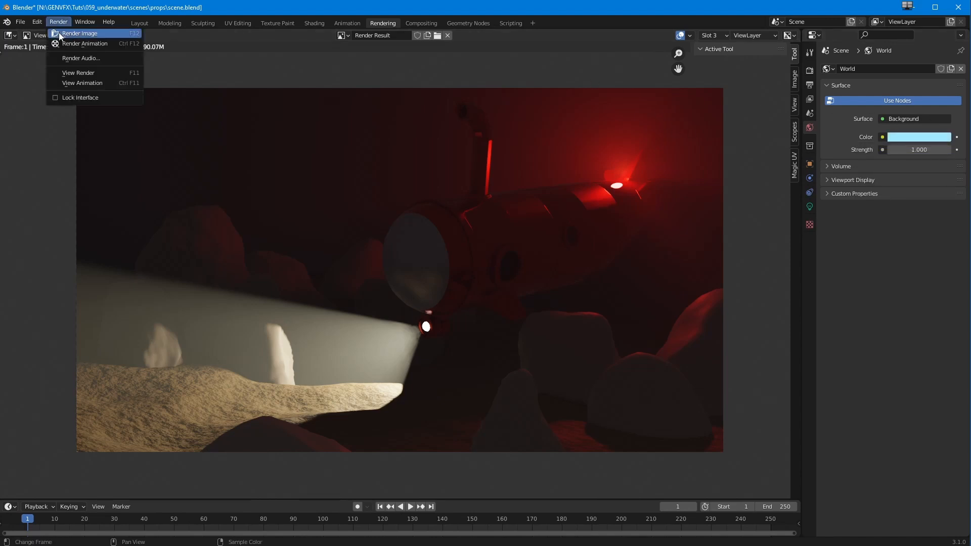
pyautogui.click(60, 34)
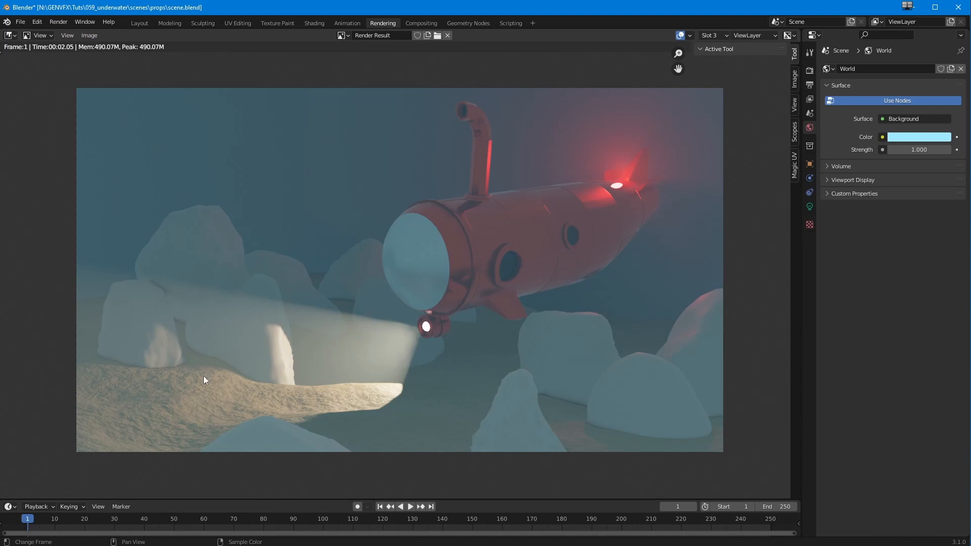
# - Shift the World background Color slightly toward cyan and set its Strength to 1
pyautogui.click(935, 141)
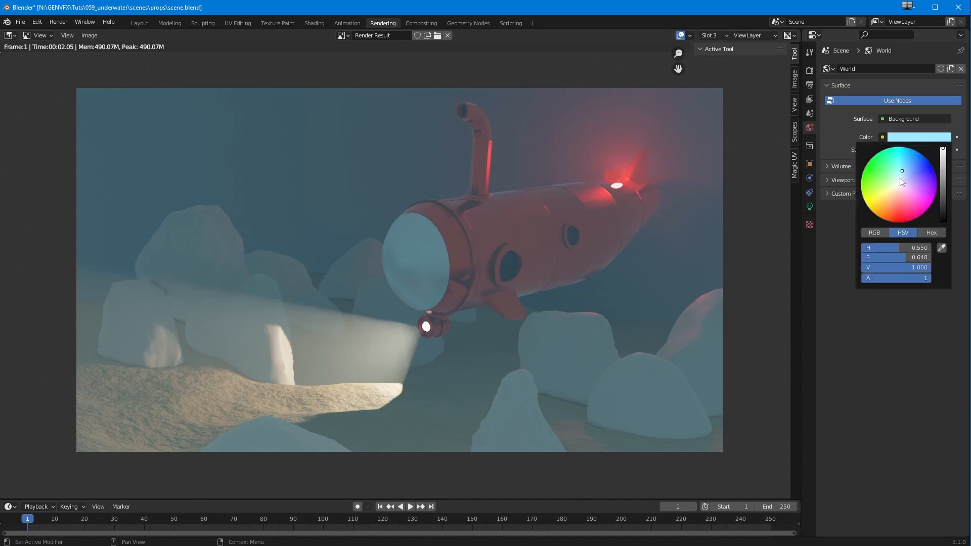
pyautogui.moveTo(925, 151); pyautogui.dragTo(940, 151)
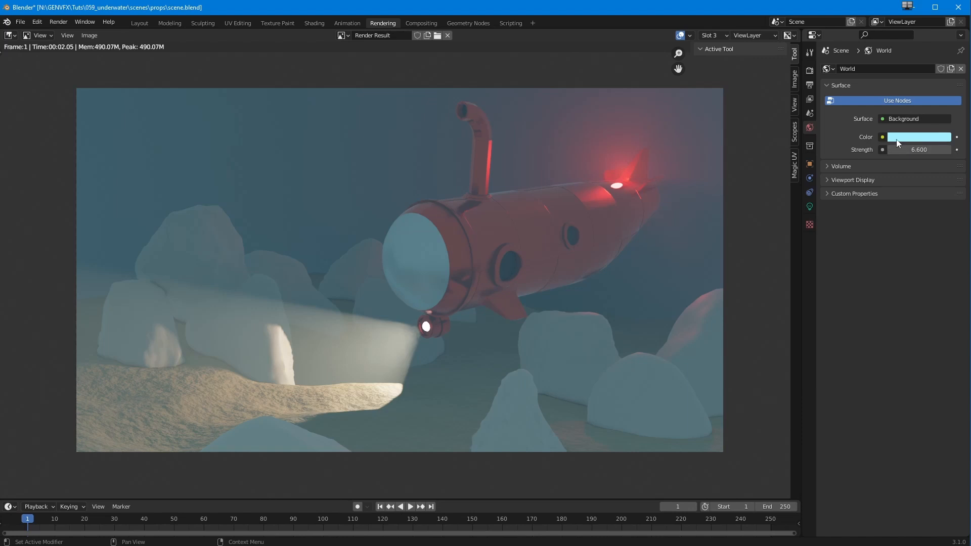
pyautogui.click(916, 152)
pyautogui.write('1')
pyautogui.press('Return')
# - Darken and saturate the World background Color to H 0.536, S 0.961, V 0.095 and render the image
pyautogui.click(921, 141)
pyautogui.moveTo(941, 170); pyautogui.dragTo(943, 197)
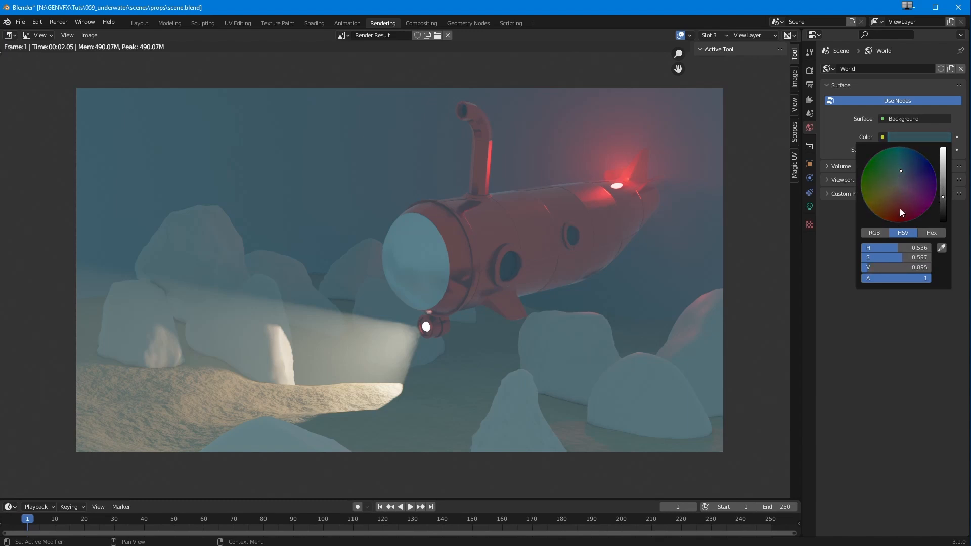
pyautogui.moveTo(885, 259); pyautogui.dragTo(923, 260)
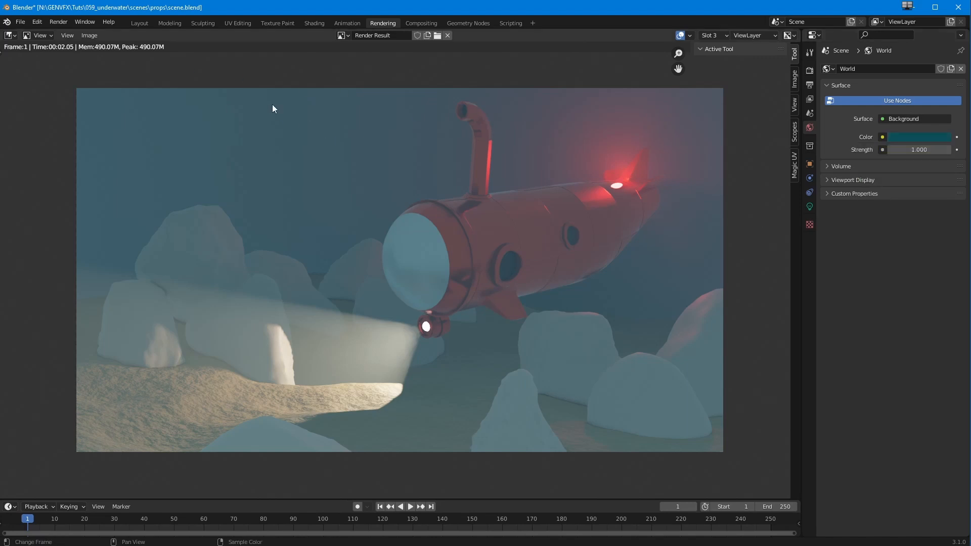
pyautogui.click(58, 22)
pyautogui.click(64, 34)
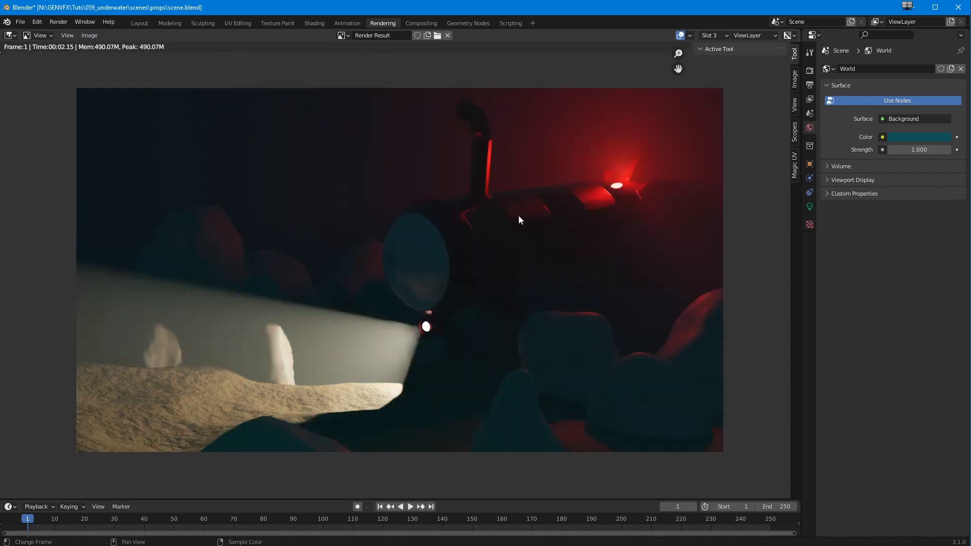
# - Brighten the World background Color to a deep teal with S 0.968 and V 0.138, and render the image again
pyautogui.click(899, 138)
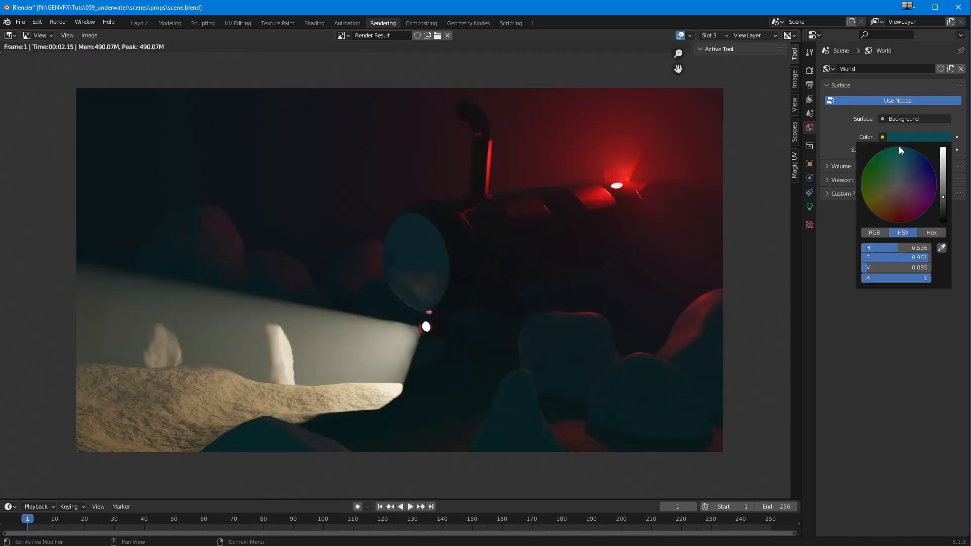
pyautogui.moveTo(942, 198); pyautogui.dragTo(942, 193)
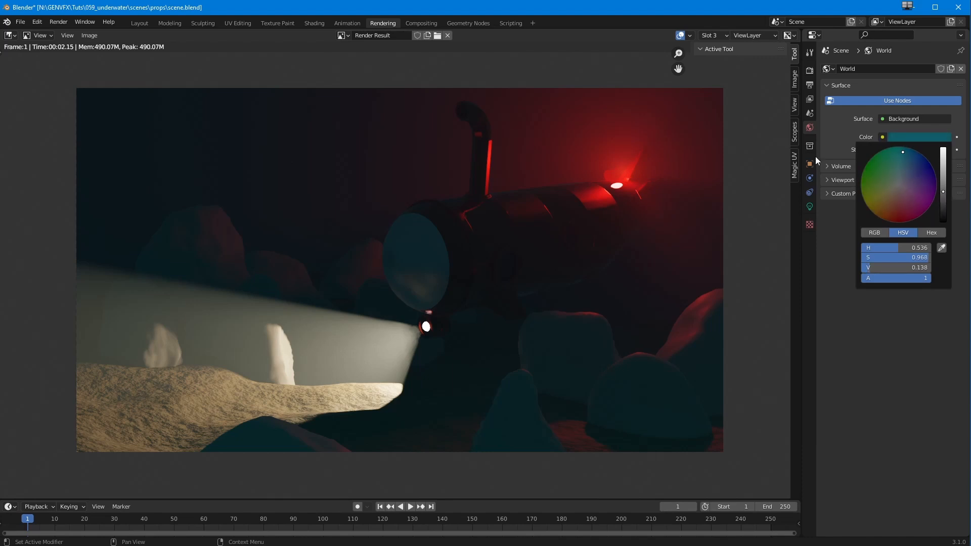
pyautogui.click(58, 22)
pyautogui.click(63, 33)
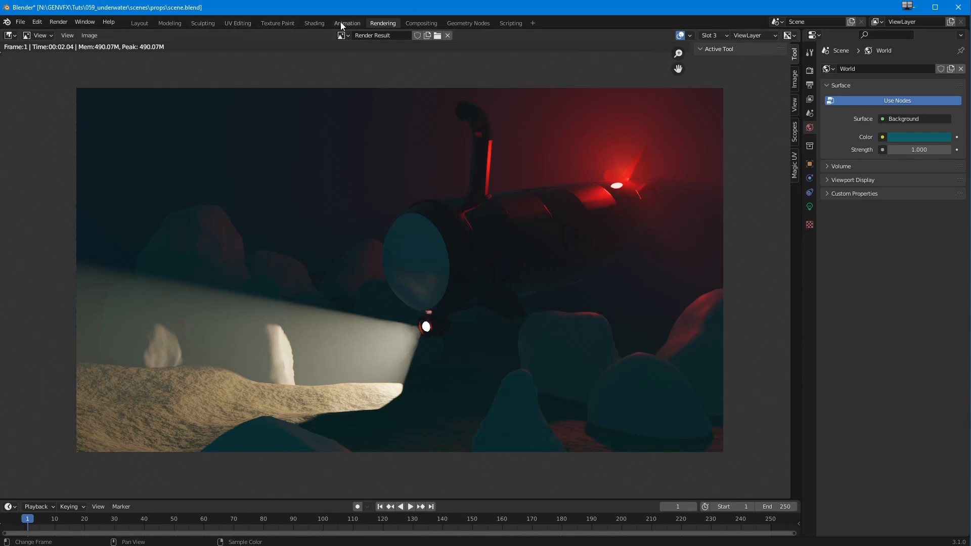
# - In the Shading workspace, delete the Geometry and ColorRamp nodes from the material of the large rock below the submarine
pyautogui.click(314, 22)
pyautogui.click(607, 293)
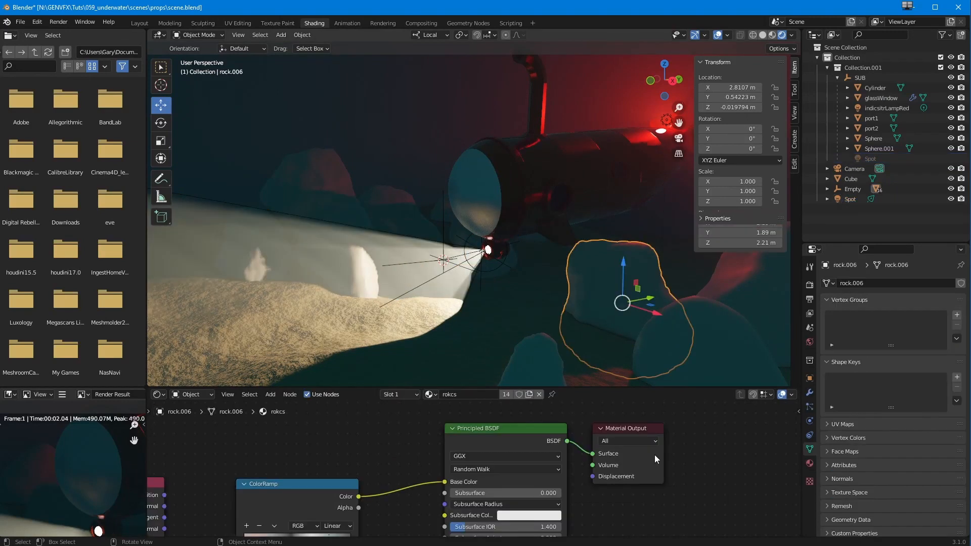
pyautogui.moveTo(363, 516); pyautogui.dragTo(337, 517, button='middle')
pyautogui.scroll(-5, 452, 458)
pyautogui.scroll(3, 349, 513)
pyautogui.scroll(-4, 452, 468)
pyautogui.moveTo(450, 478); pyautogui.dragTo(390, 495, button='middle')
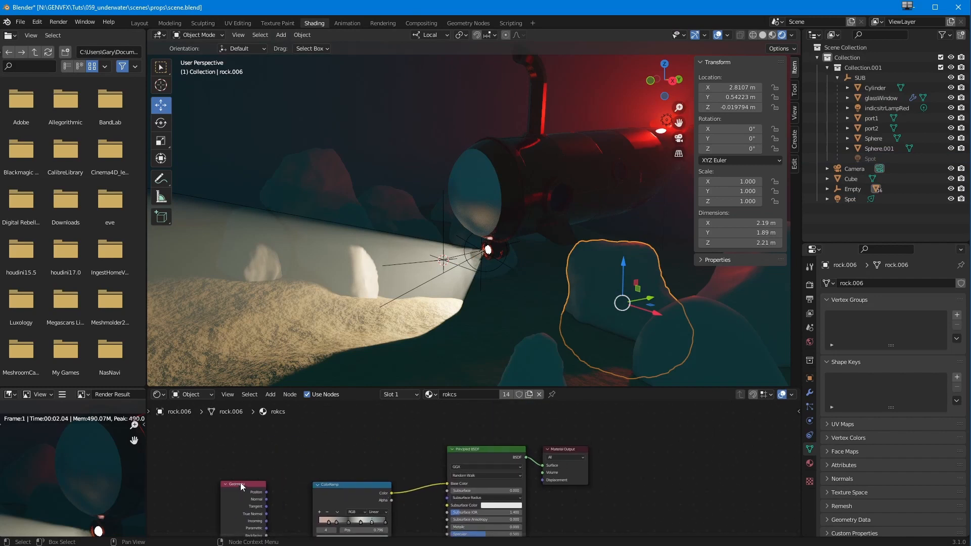
pyautogui.moveTo(241, 483); pyautogui.dragTo(226, 480)
pyautogui.press('x')
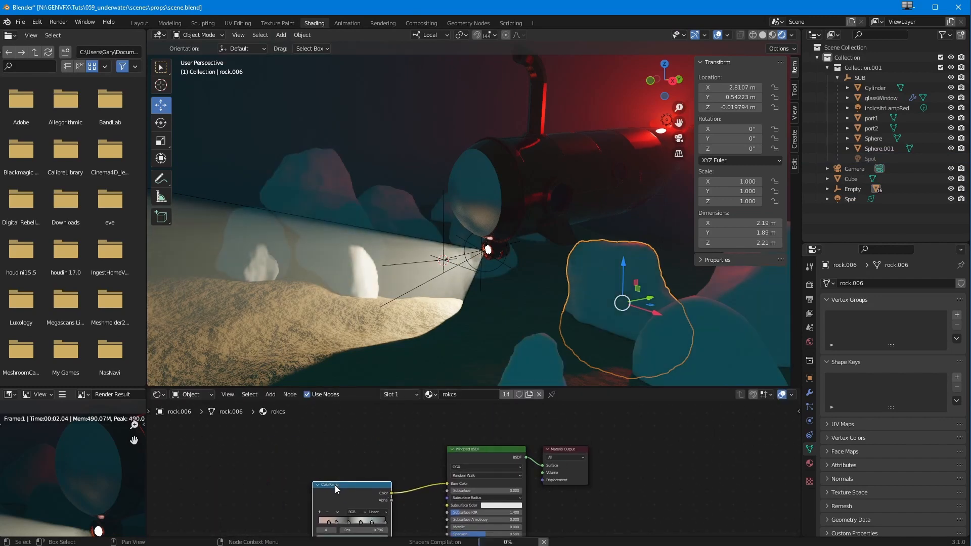
pyautogui.press('x')
# - Add a Musgrave Texture node to the rock material and connect its Height to the Principled BSDF Base Color
pyautogui.scroll(4, 340, 484)
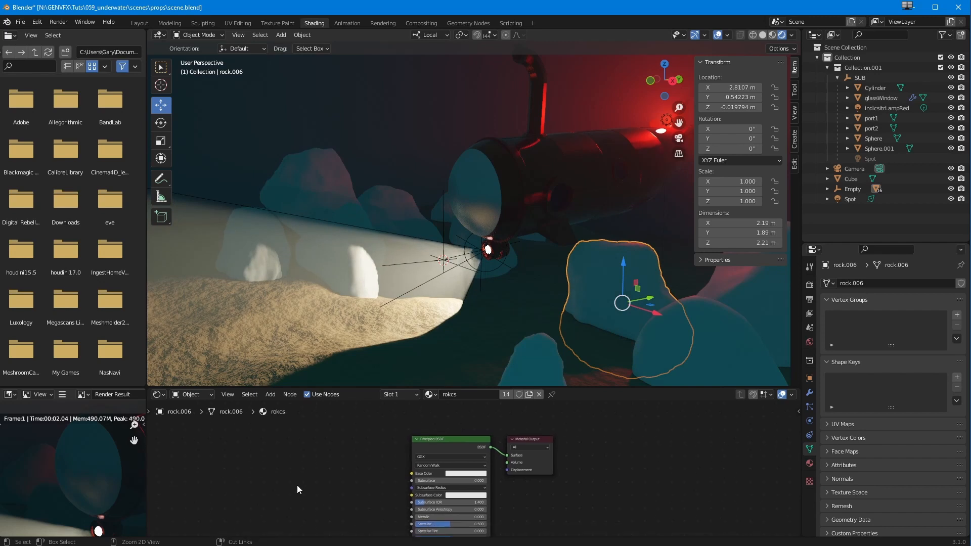
pyautogui.moveTo(387, 472); pyautogui.dragTo(528, 475, button='middle')
pyautogui.click(270, 394)
pyautogui.moveTo(282, 475)
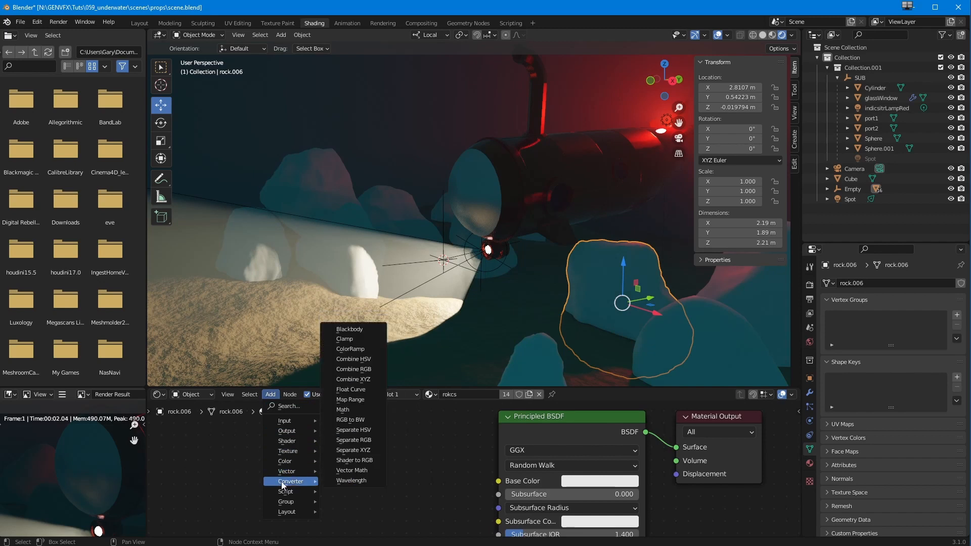
pyautogui.moveTo(283, 451)
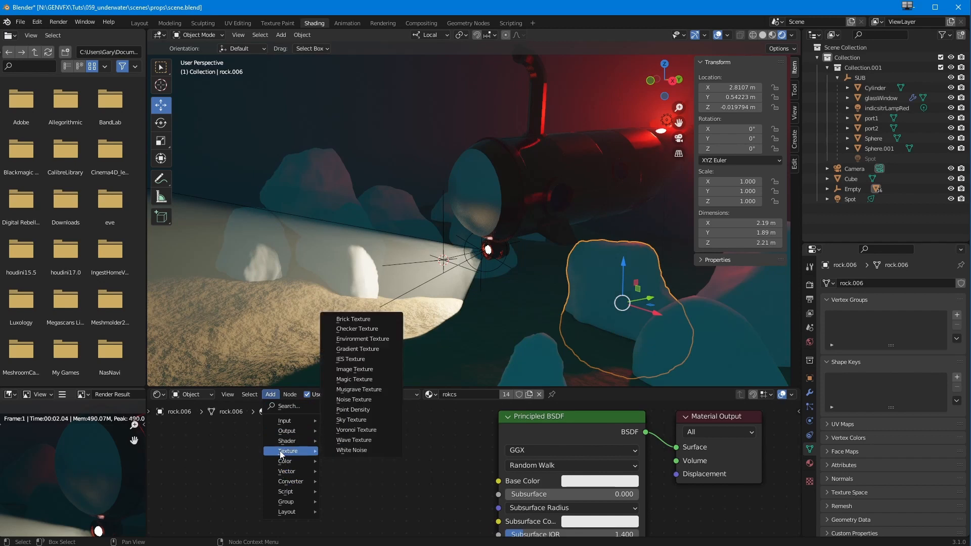
pyautogui.click(345, 393)
pyautogui.click(358, 479)
pyautogui.moveTo(352, 454); pyautogui.dragTo(499, 480)
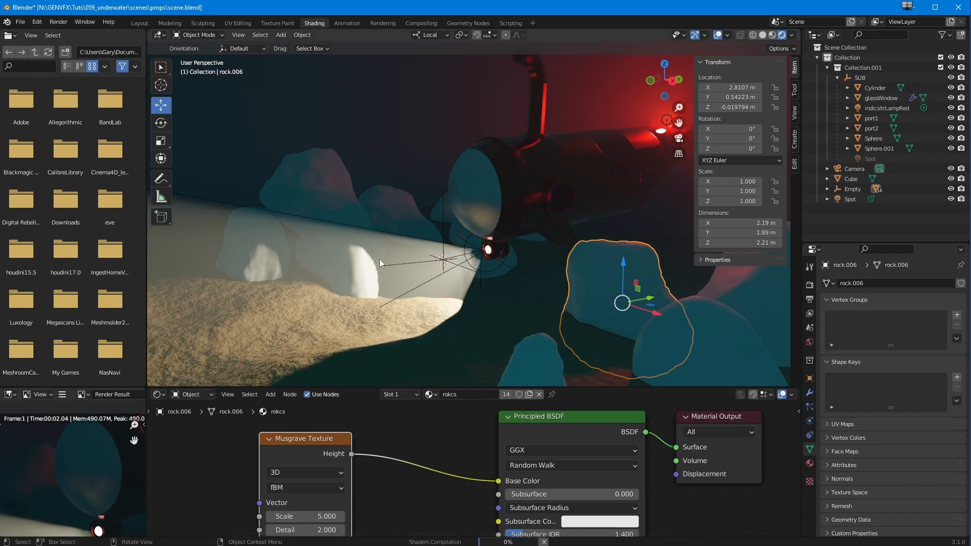
# - Set the rock's Musgrave Texture to Scale -0.100, Detail 15.000 and Dimension 0.400
pyautogui.keyDown('ctrl'); pyautogui.moveTo(390, 516); pyautogui.dragTo(384, 501, button='middle'); pyautogui.keyUp('ctrl')
pyautogui.moveTo(384, 501); pyautogui.dragTo(399, 438, button='middle')
pyautogui.moveTo(355, 445); pyautogui.dragTo(635, 456)
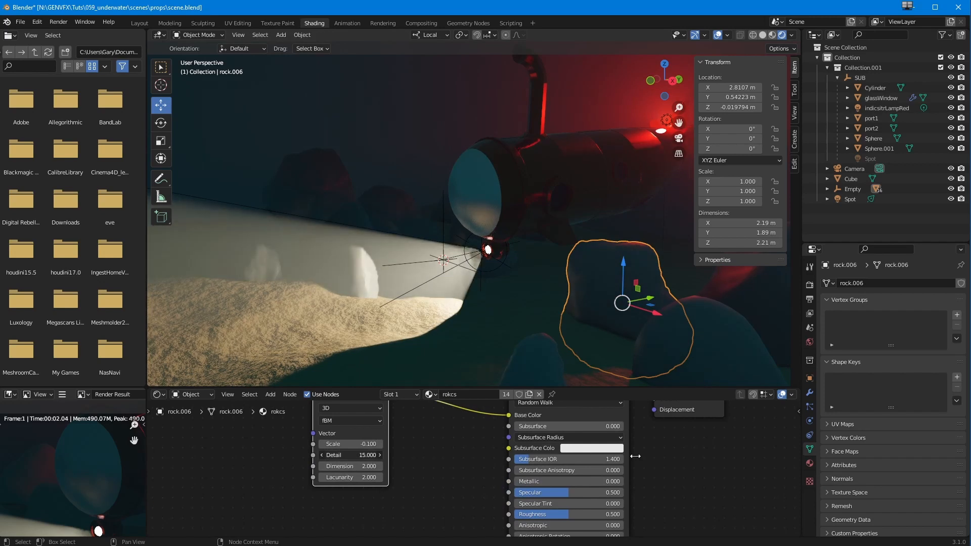
pyautogui.moveTo(337, 466)
pyautogui.mouseDown()
pyautogui.moveTo(318, 466)
pyautogui.moveTo(335, 468)
pyautogui.mouseUp()
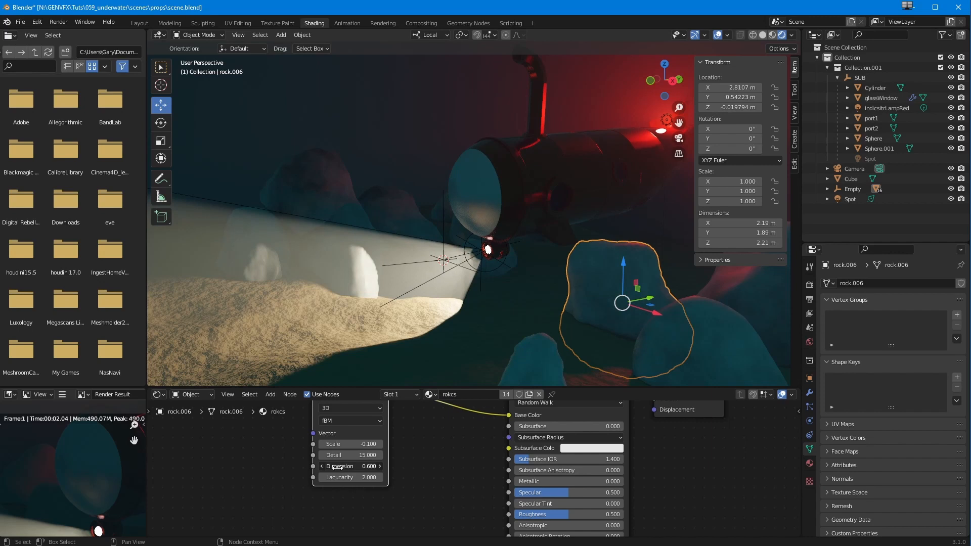
pyautogui.moveTo(337, 468); pyautogui.dragTo(338, 468)
pyautogui.scroll(-3, 284, 472)
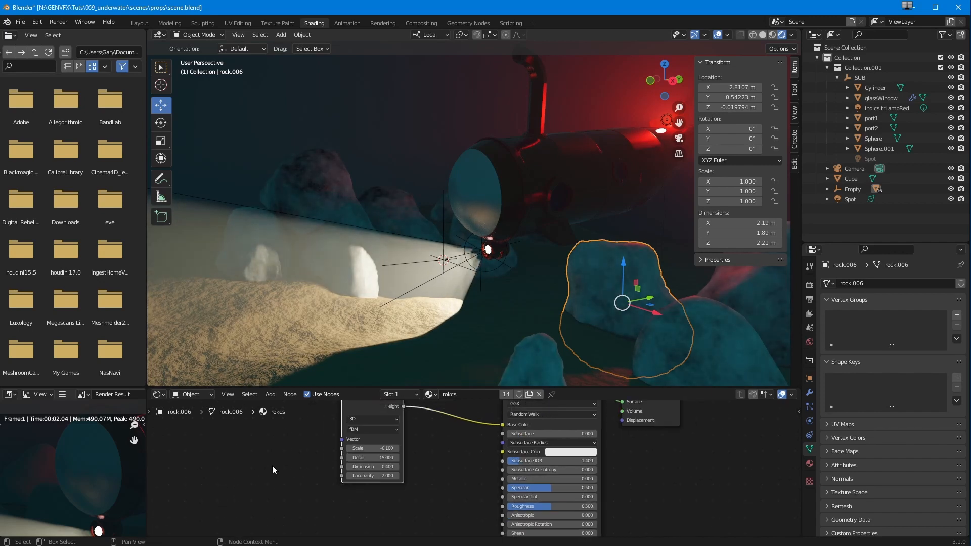
# - Make room beside the Musgrave Texture and insert a ColorRamp between it and the Principled BSDF Base Color
pyautogui.keyDown('shift'); pyautogui.moveTo(338, 454); pyautogui.dragTo(319, 498, button='middle'); pyautogui.keyUp('shift')
pyautogui.moveTo(352, 445); pyautogui.dragTo(255, 443)
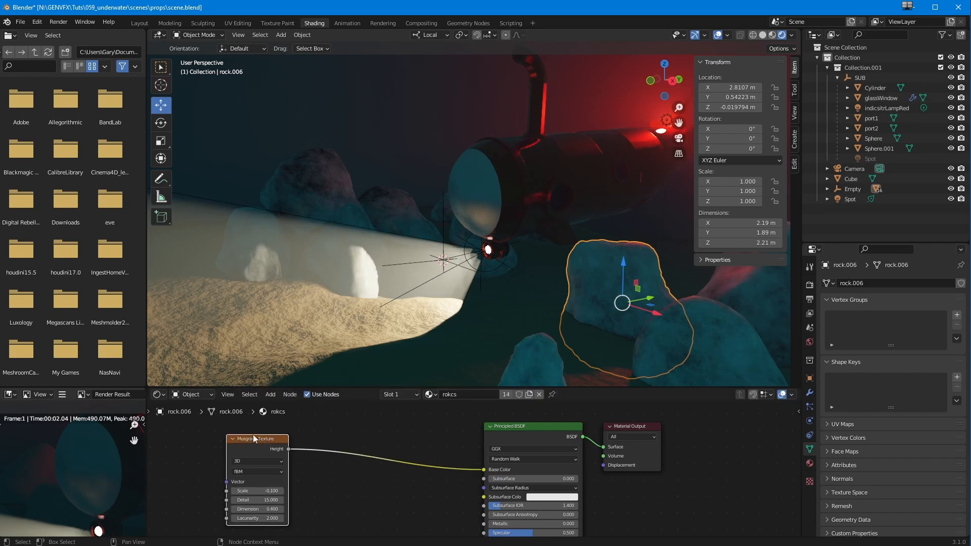
pyautogui.click(270, 394)
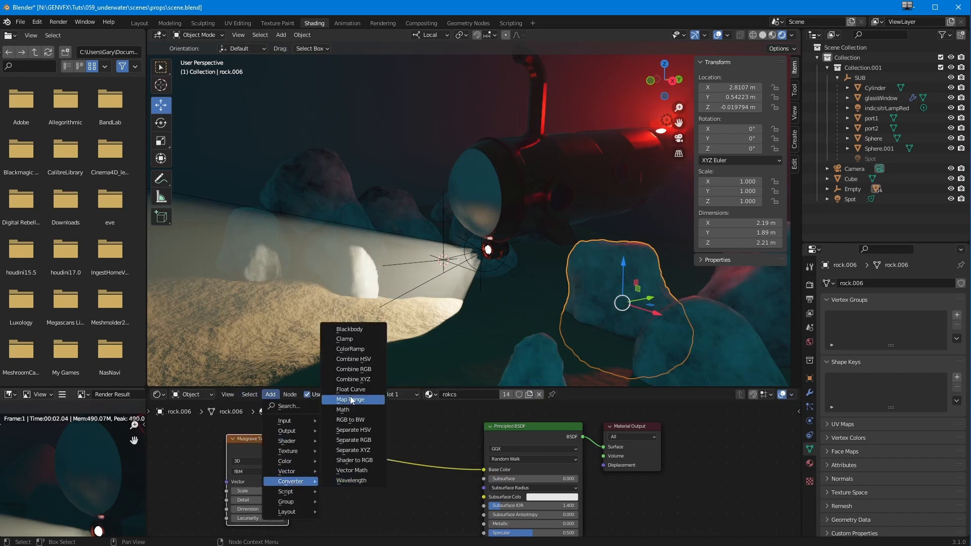
pyautogui.click(350, 349)
pyautogui.click(352, 497)
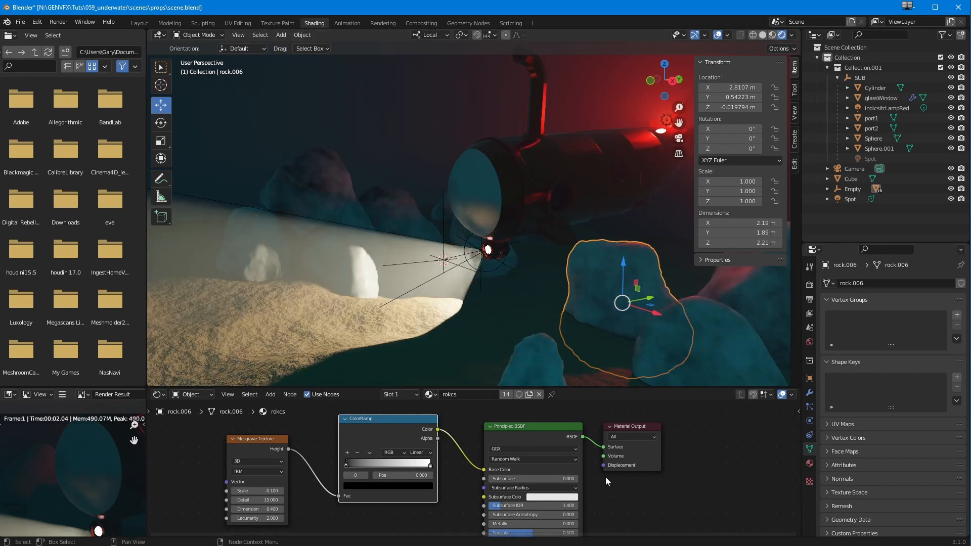
# - Darken the ColorRamp's white end stop to a grey with V 0.392
pyautogui.scroll(2, 407, 466)
pyautogui.click(417, 465)
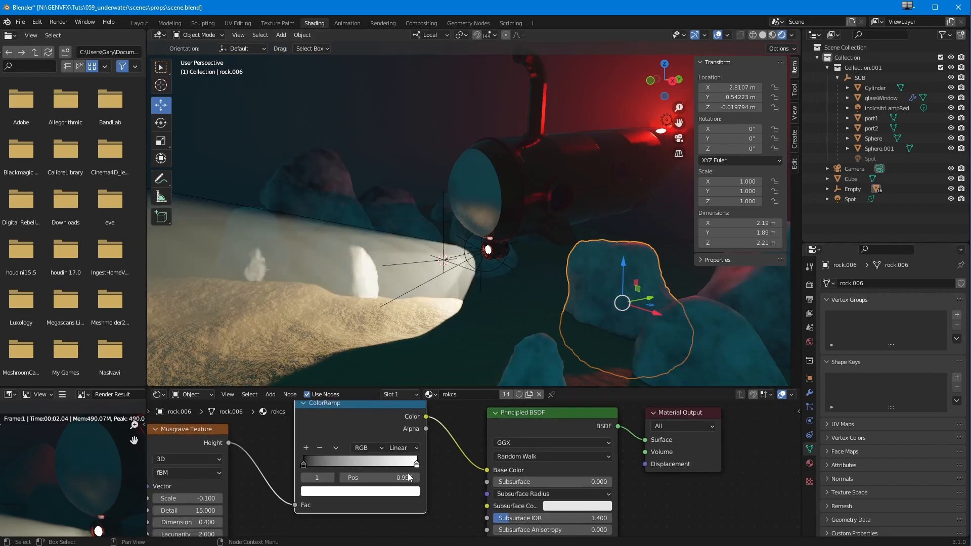
pyautogui.click(360, 491)
pyautogui.moveTo(396, 347); pyautogui.dragTo(396, 362)
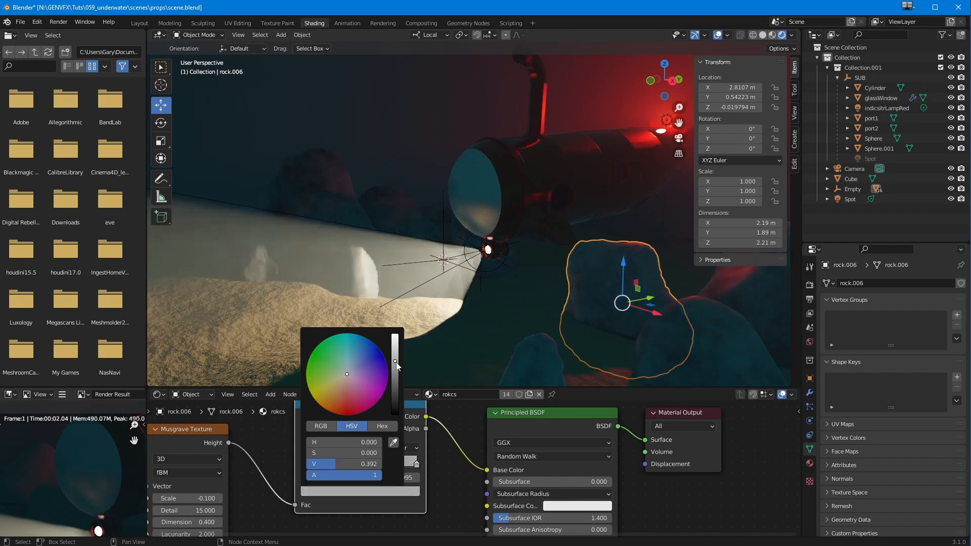
# - Set the Musgrave Texture in the sandy Grid's material to Scale 0.700, Detail 9.400 and Dimension 0.500
pyautogui.click(239, 345)
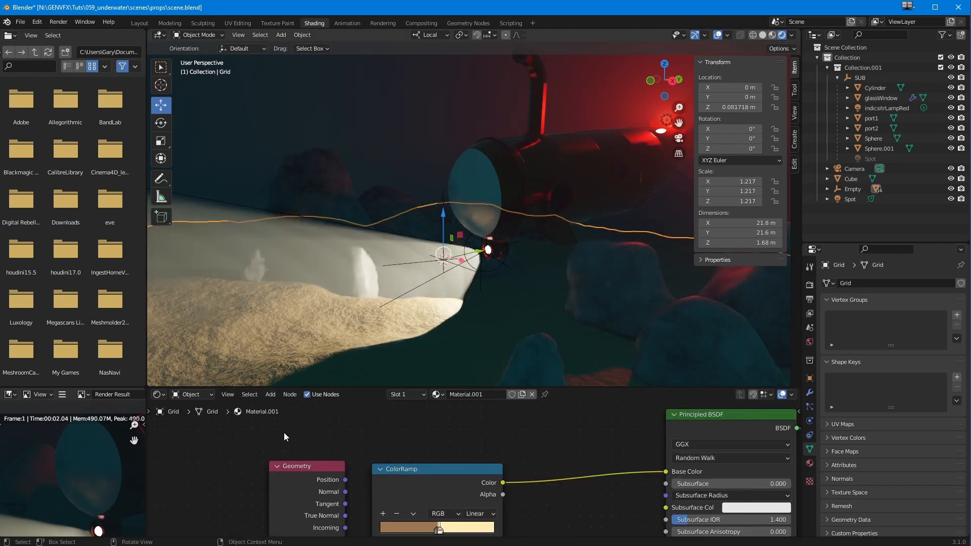
pyautogui.scroll(-3, 463, 512)
pyautogui.moveTo(464, 514); pyautogui.dragTo(560, 437, button='middle')
pyautogui.scroll(7, 416, 470)
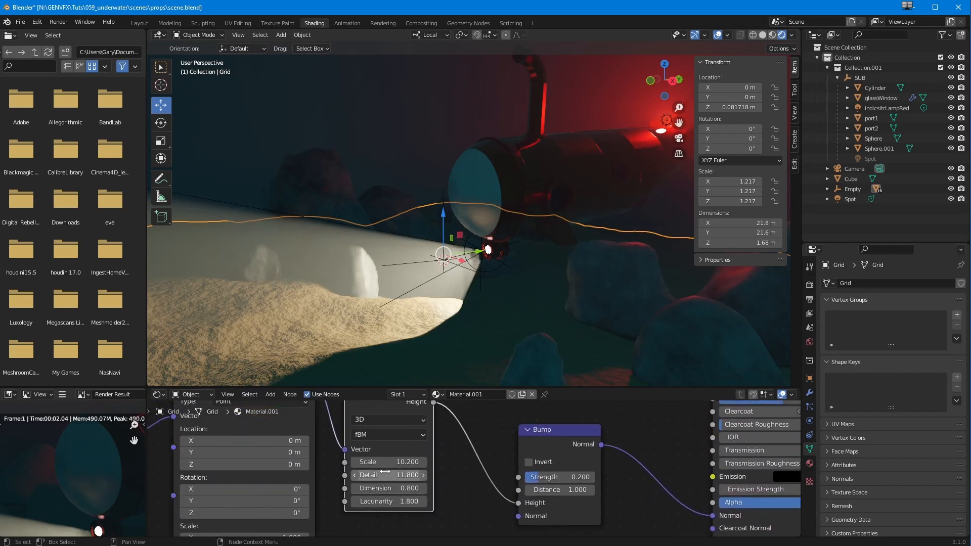
pyautogui.moveTo(386, 464)
pyautogui.mouseDown()
pyautogui.moveTo(270, 458)
pyautogui.moveTo(335, 462)
pyautogui.moveTo(363, 476)
pyautogui.moveTo(339, 476)
pyautogui.moveTo(365, 488)
pyautogui.moveTo(390, 479)
pyautogui.mouseUp()
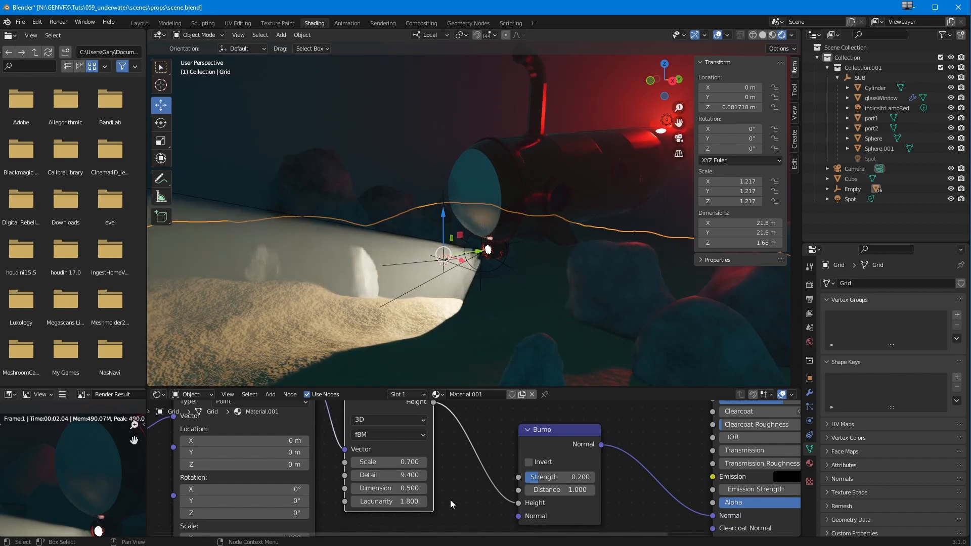
# - Set the Bump Strength of the Grid's sand material to 0.1 and inspect the seabed in the viewport
pyautogui.click(556, 478)
pyautogui.write('0.1')
pyautogui.press('Return')
pyautogui.scroll(-2, 355, 458)
pyautogui.moveTo(384, 354); pyautogui.dragTo(328, 339, button='middle')
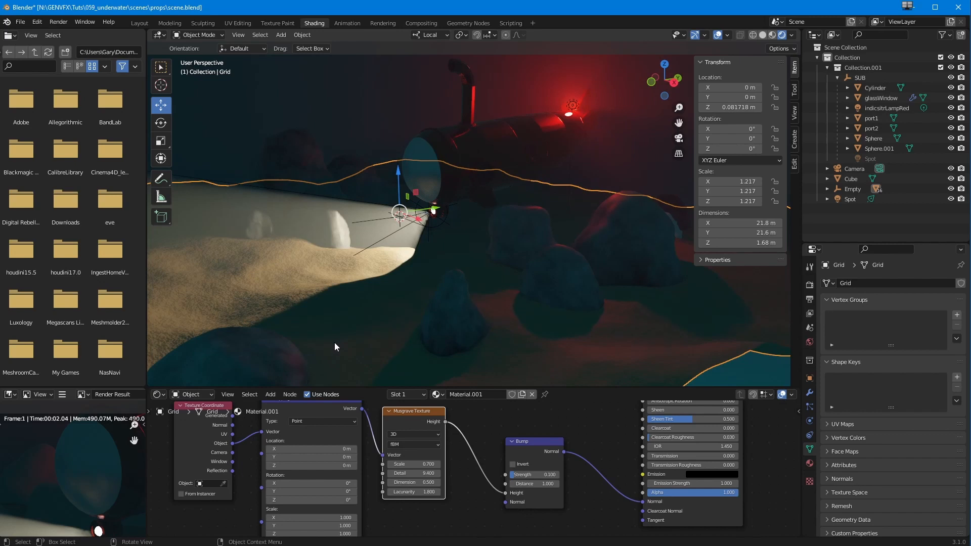
# - Look through the camera, render the image and show the result in the Rendering workspace
pyautogui.press('KP_0')
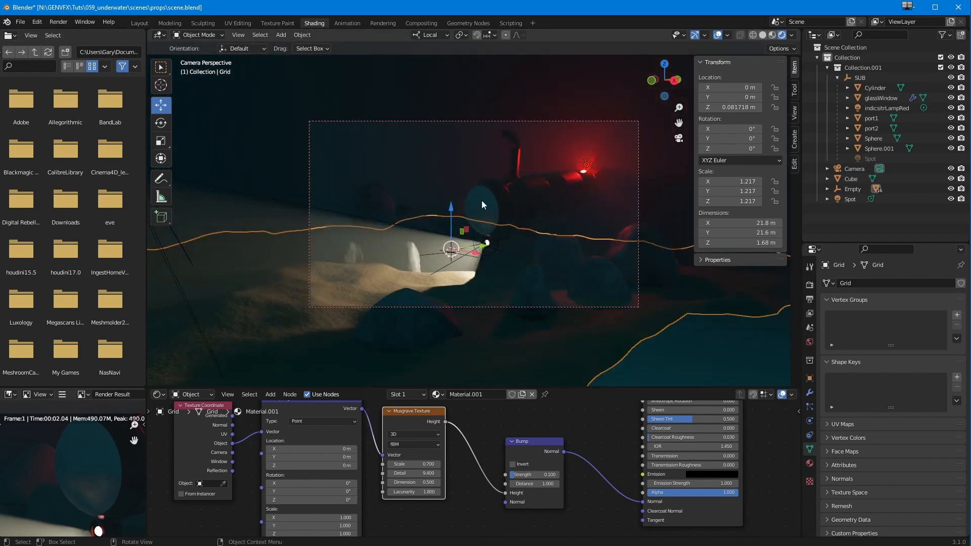
pyautogui.click(415, 170)
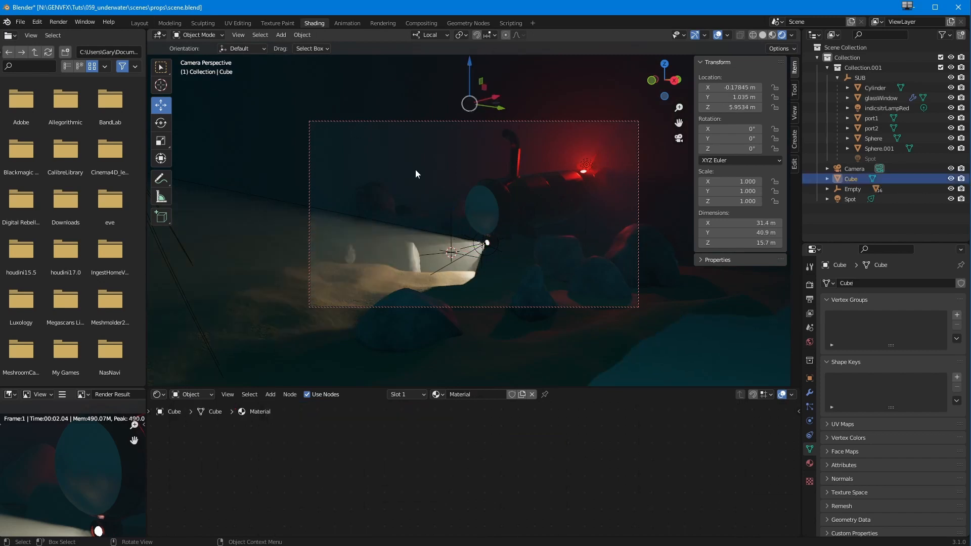
pyautogui.click(59, 22)
pyautogui.click(67, 35)
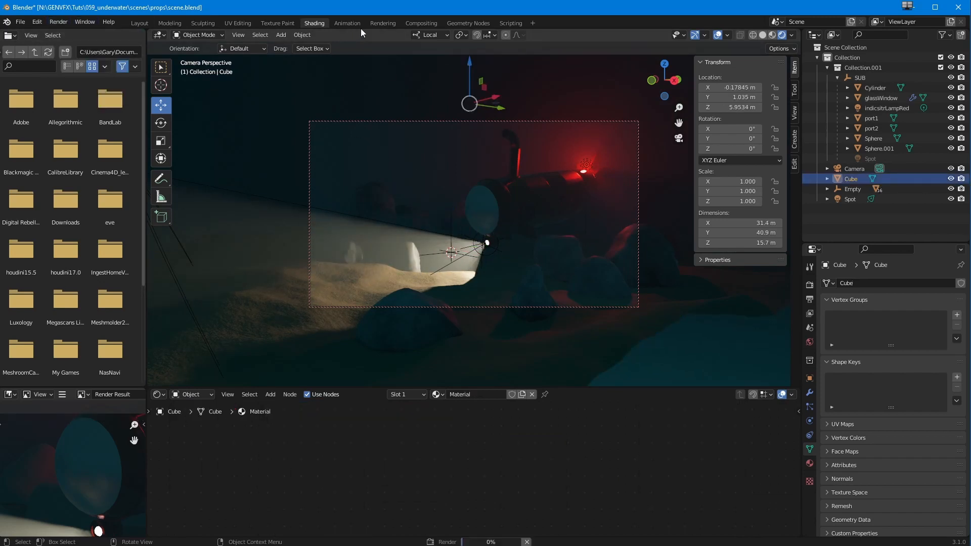
pyautogui.click(382, 23)
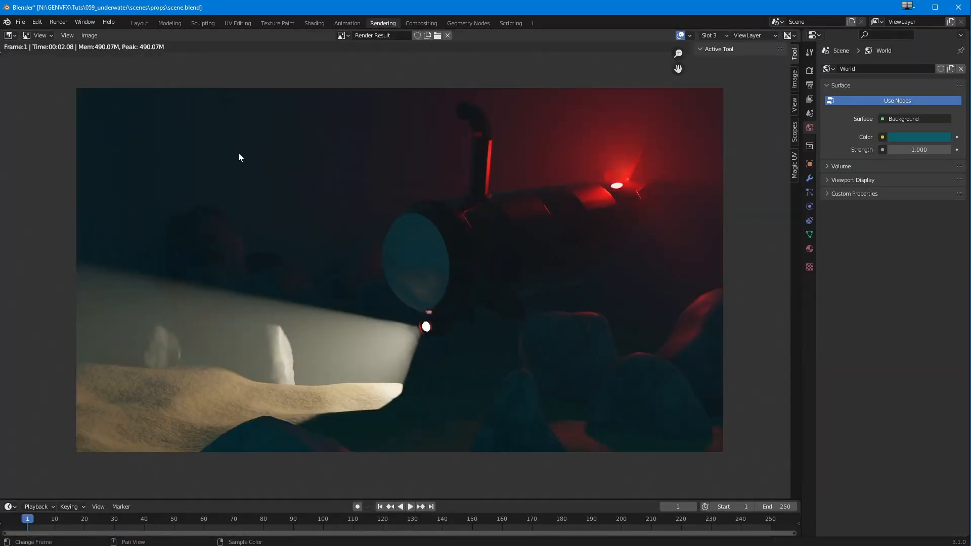
# - Save the scene as a new file named subScene_001 in the props folder
pyautogui.click(20, 21)
pyautogui.click(23, 96)
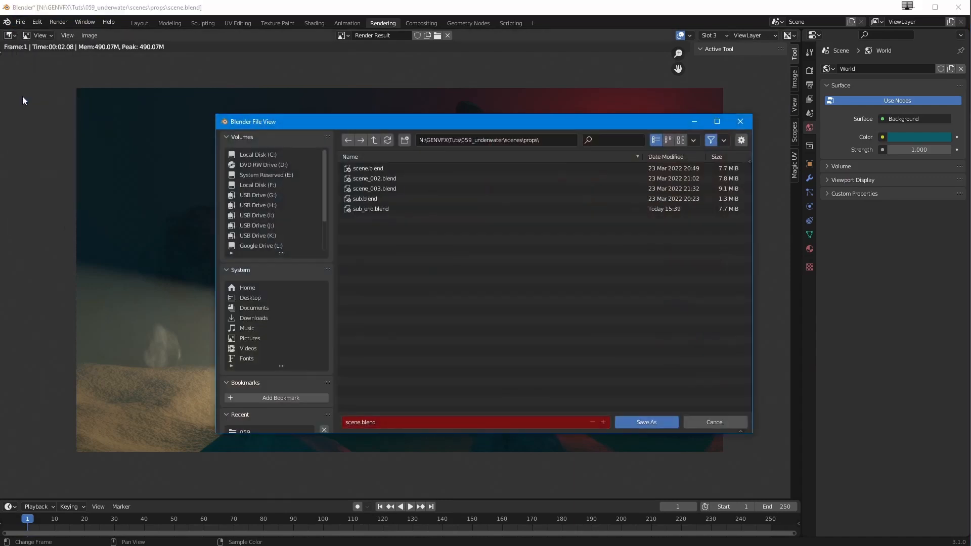
pyautogui.click(379, 422)
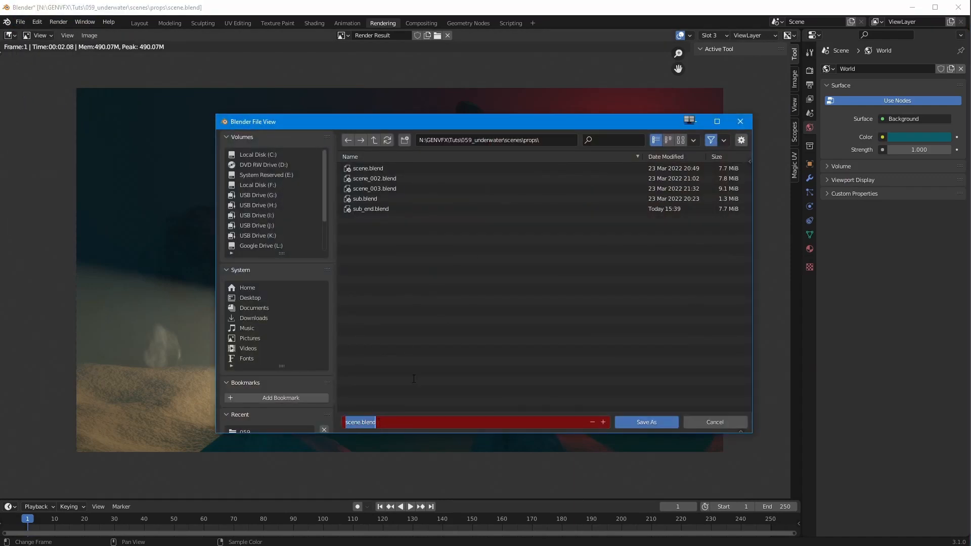
pyautogui.write('subScene_001')
pyautogui.press('Return')
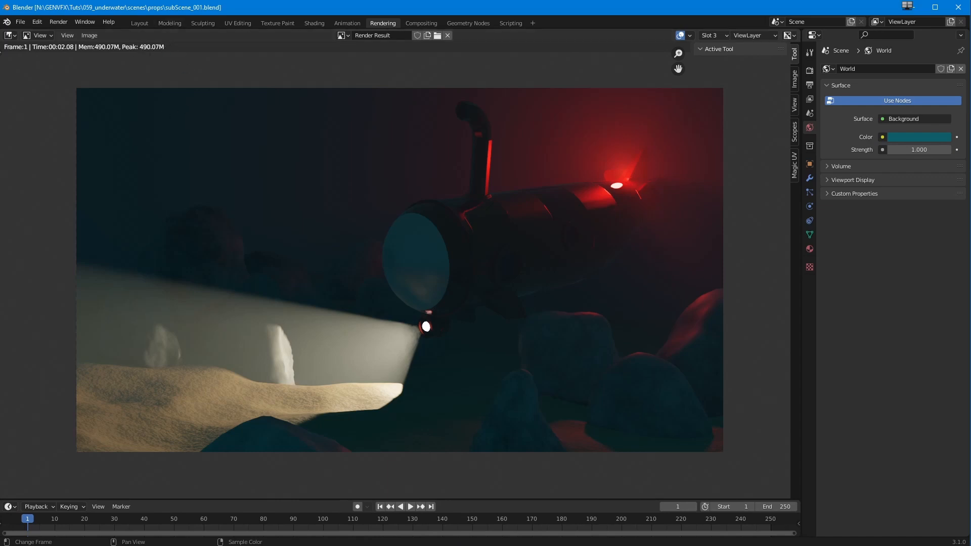
# - In the Layout workspace, add a UV sphere with 8 segments and 4 rings
pyautogui.click(139, 23)
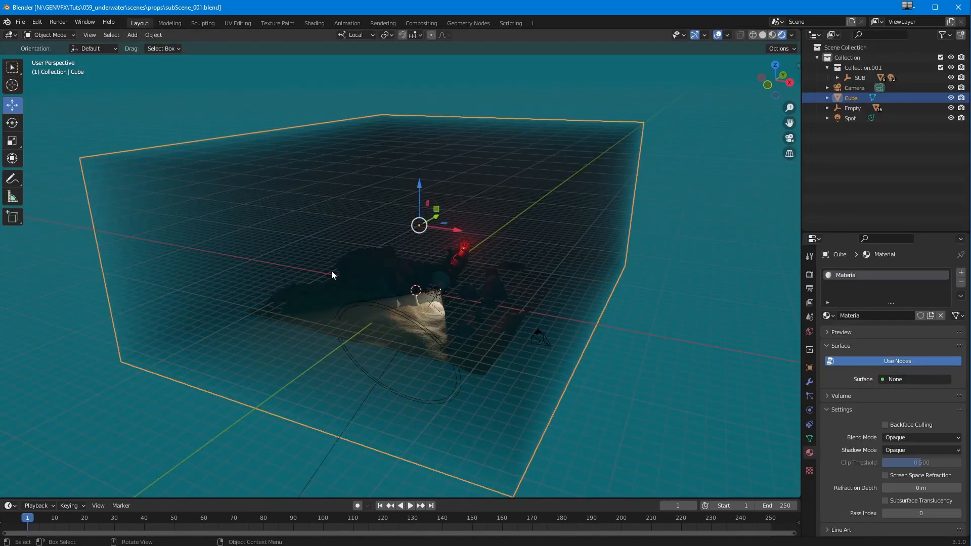
pyautogui.moveTo(293, 293); pyautogui.dragTo(260, 247, button='middle')
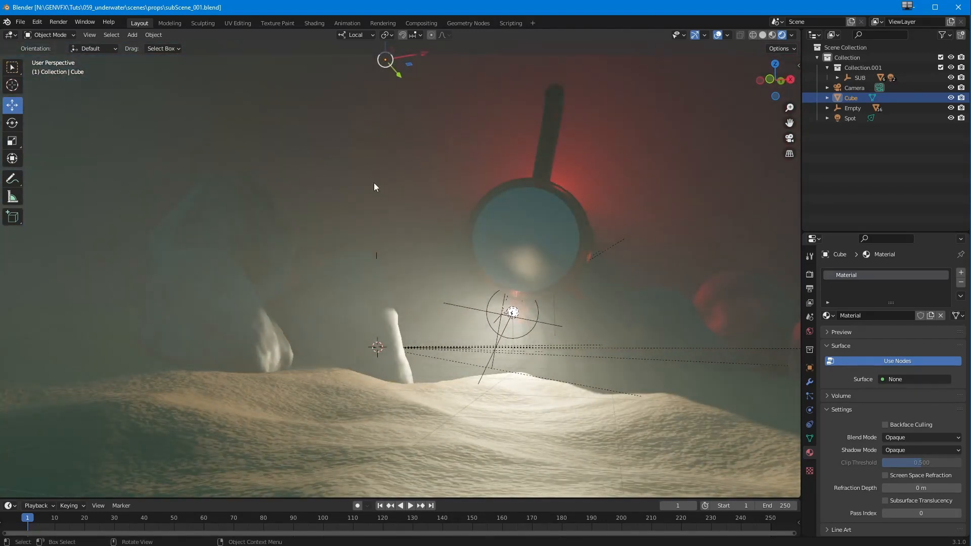
pyautogui.moveTo(334, 383); pyautogui.dragTo(354, 385, button='middle')
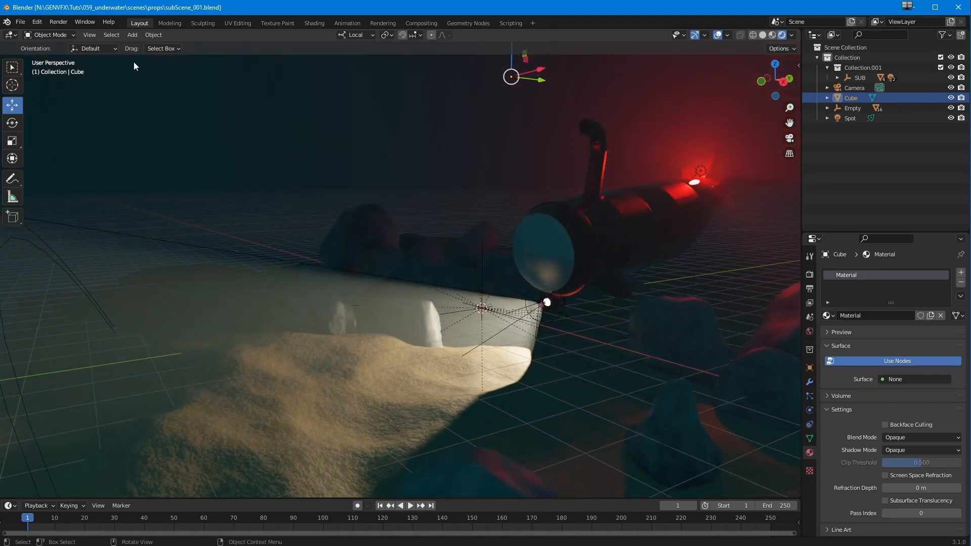
pyautogui.click(132, 34)
pyautogui.moveTo(135, 47)
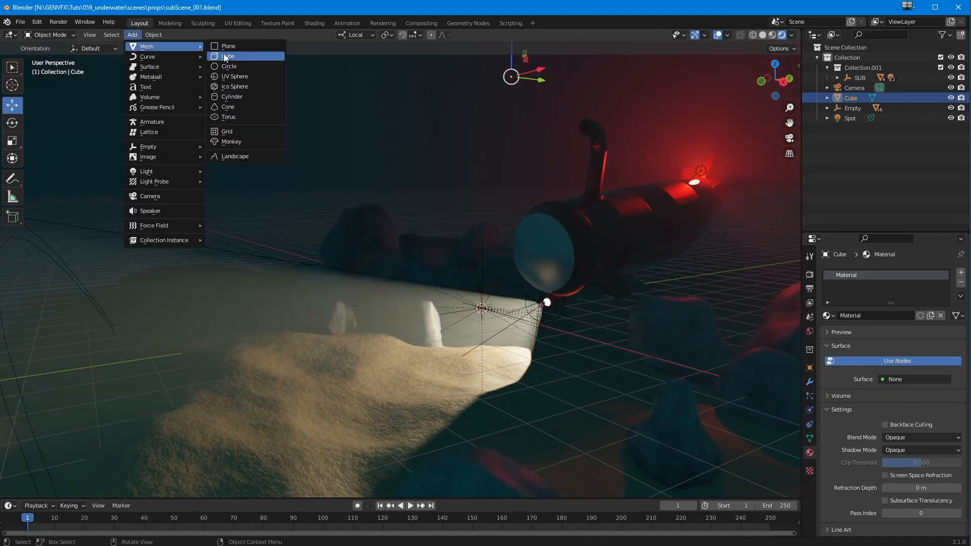
pyautogui.click(234, 76)
pyautogui.click(126, 382)
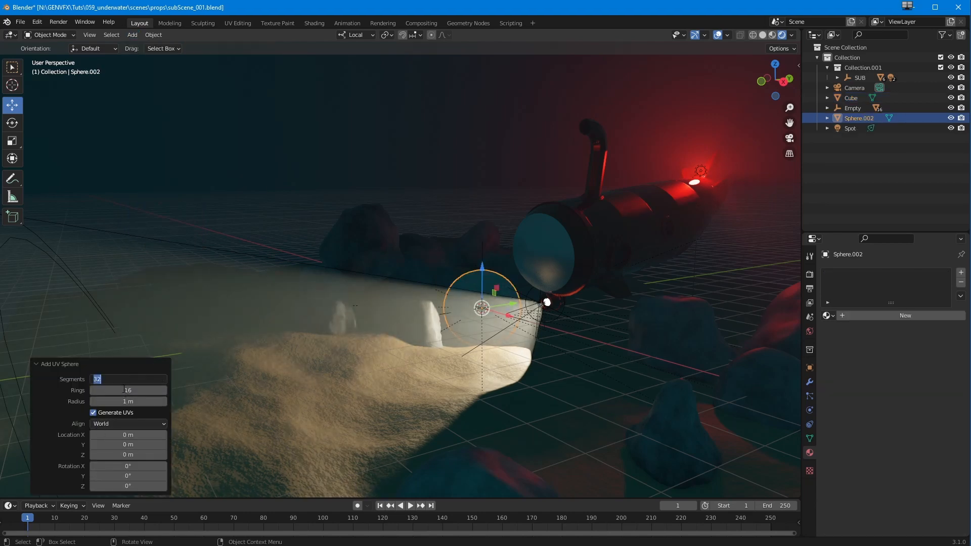
pyautogui.write('8')
pyautogui.press('Return')
pyautogui.click(125, 390)
pyautogui.write('4')
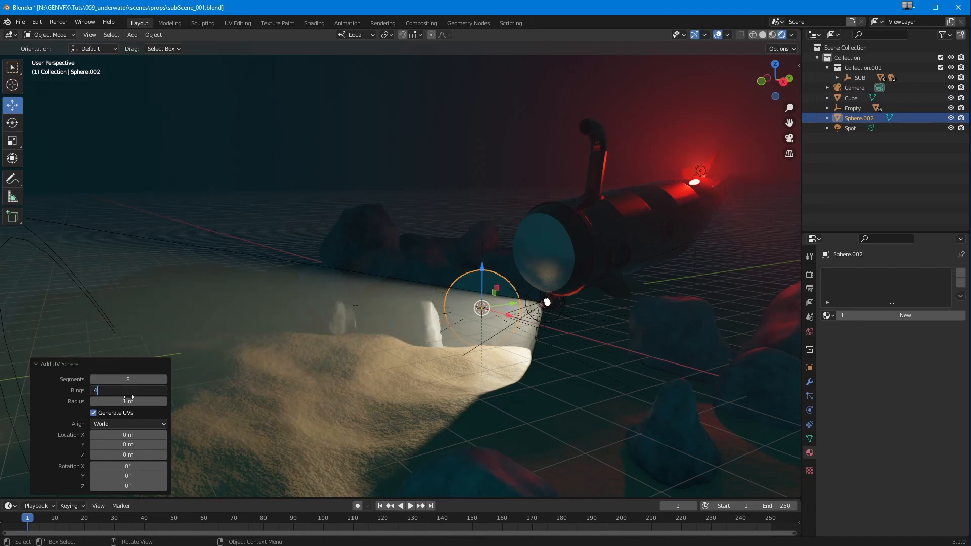
pyautogui.press('Return')
pyautogui.moveTo(332, 409); pyautogui.dragTo(201, 314, button='middle')
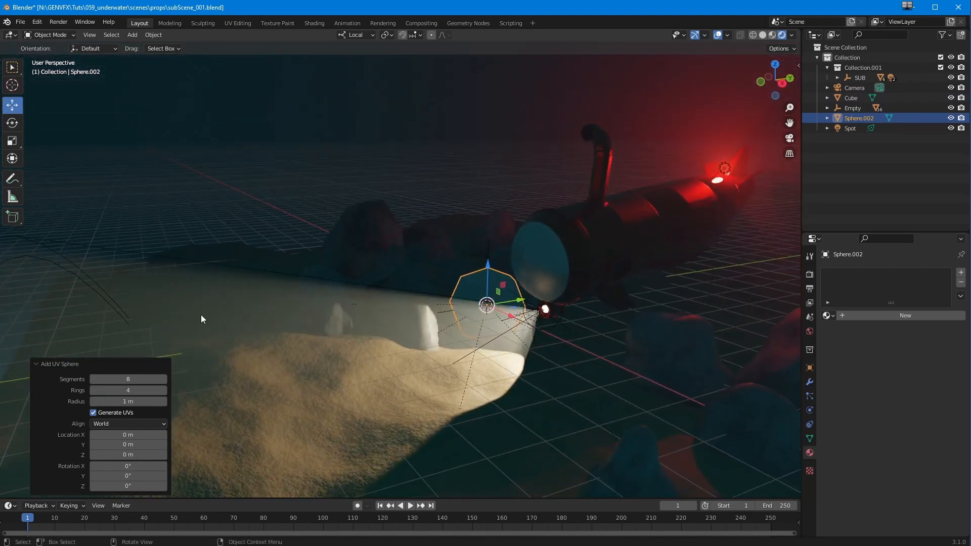
# - Scale the sphere's mesh down to about 0.059 in Edit Mode and return to Object Mode
pyautogui.click(44, 35)
pyautogui.click(48, 56)
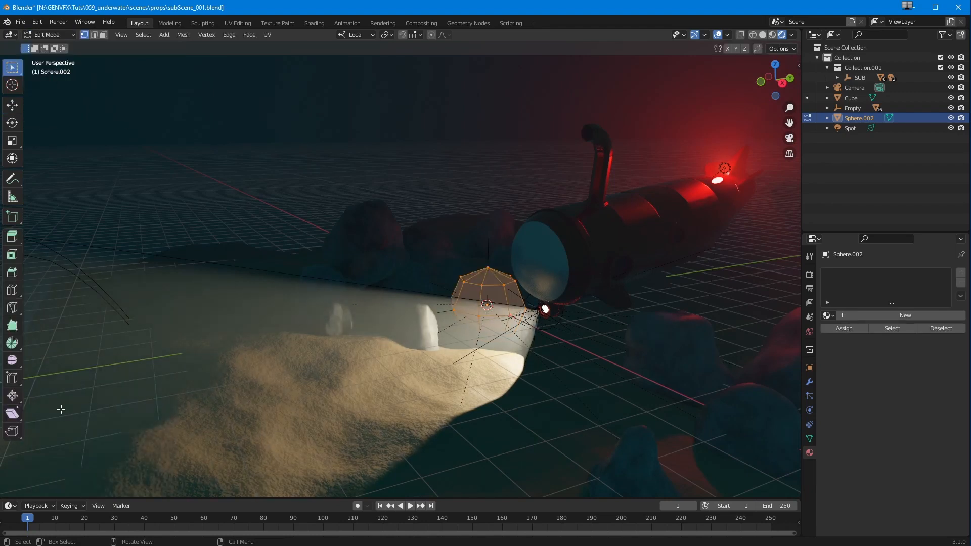
pyautogui.press('s')
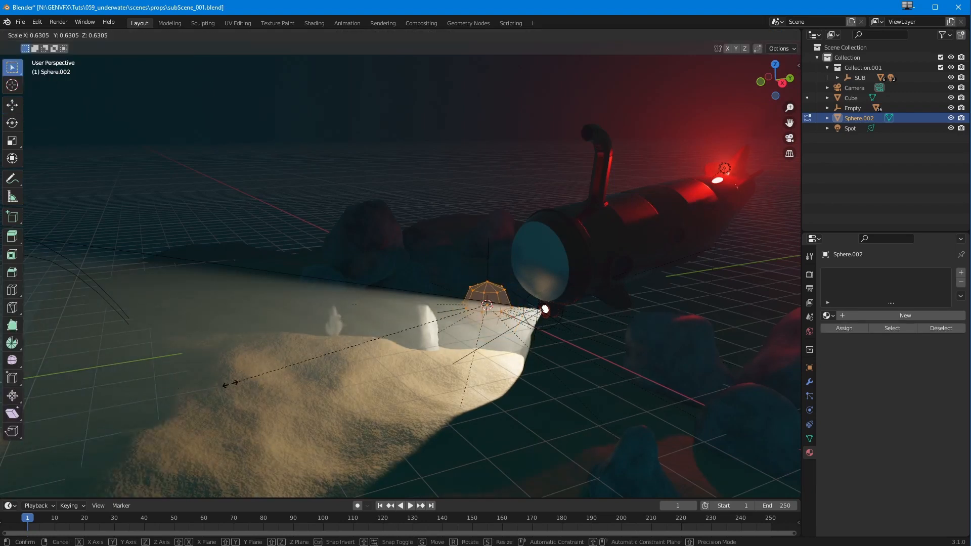
pyautogui.click(461, 311)
pyautogui.click(49, 35)
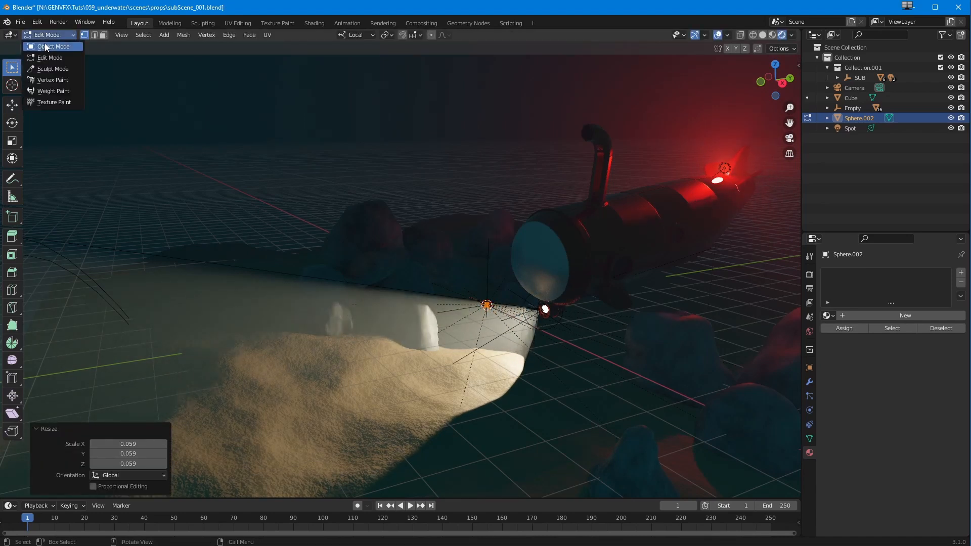
pyautogui.click(48, 46)
# - Move the tiny sphere into the submarine's light beam just above the sand, at about X 2.32 m, Y -2.25 m and Z 0.01 m
pyautogui.moveTo(522, 302); pyautogui.dragTo(223, 343)
pyautogui.moveTo(213, 309); pyautogui.dragTo(210, 216)
pyautogui.click(211, 216)
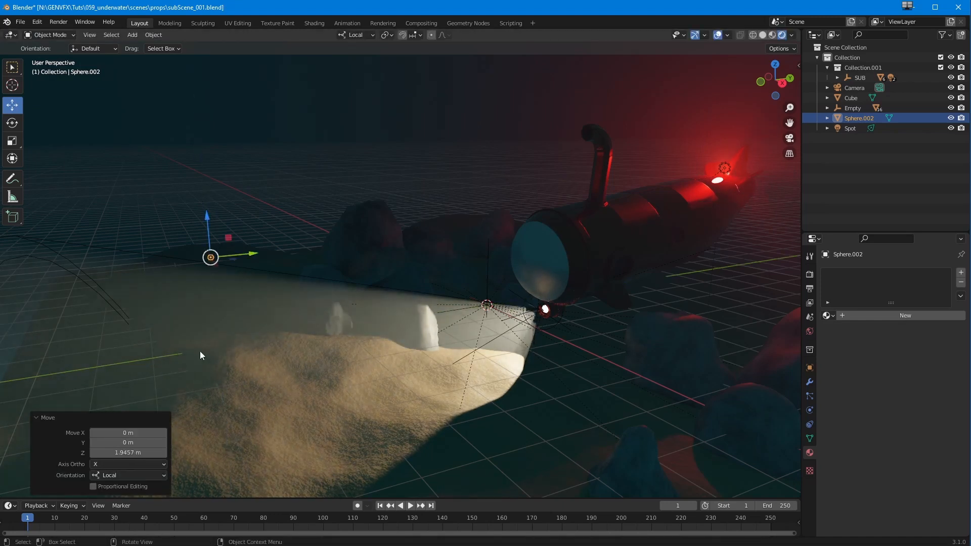
pyautogui.moveTo(199, 351); pyautogui.dragTo(211, 343, button='middle')
pyautogui.moveTo(225, 203); pyautogui.dragTo(227, 248)
pyautogui.moveTo(264, 287); pyautogui.dragTo(487, 289)
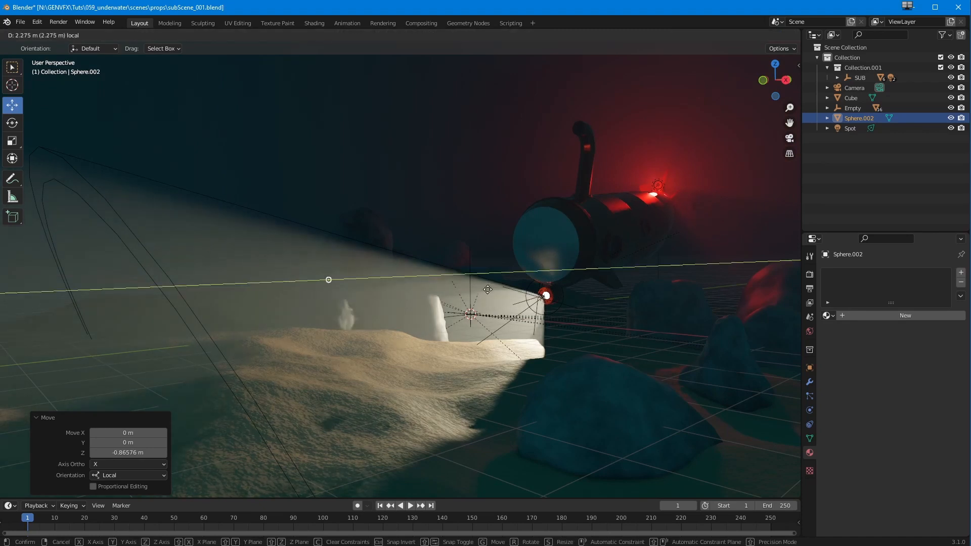
pyautogui.click(541, 290)
pyautogui.moveTo(540, 291); pyautogui.dragTo(557, 280, button='middle')
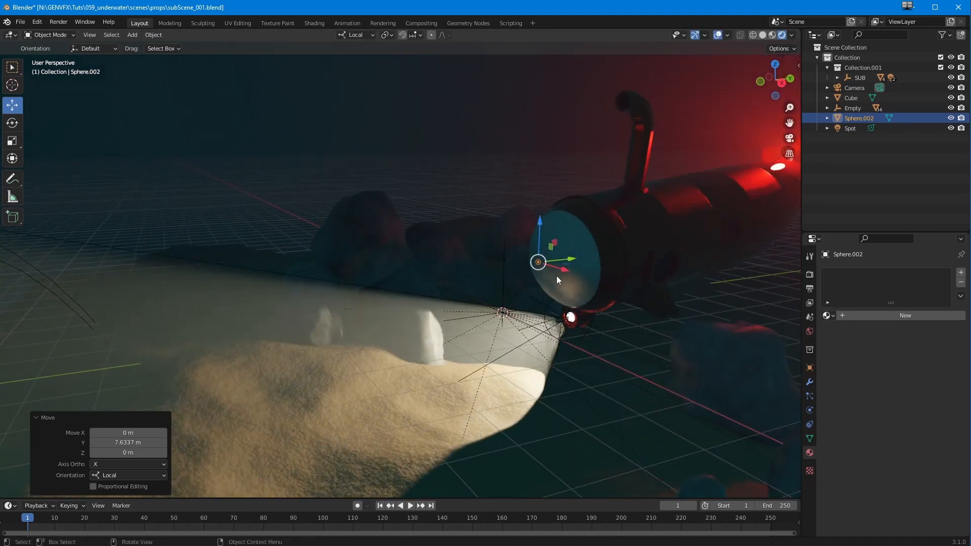
pyautogui.moveTo(563, 270); pyautogui.dragTo(633, 318)
pyautogui.moveTo(644, 280); pyautogui.dragTo(499, 267)
pyautogui.moveTo(500, 267); pyautogui.dragTo(324, 314, button='middle')
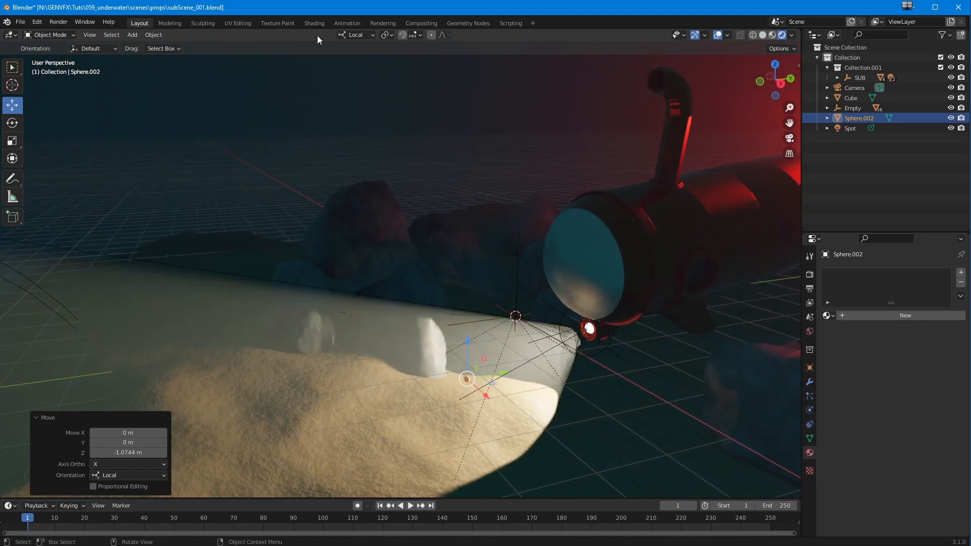
# - Frame the tiny sphere in the Shading workspace and shade it smooth
pyautogui.click(314, 23)
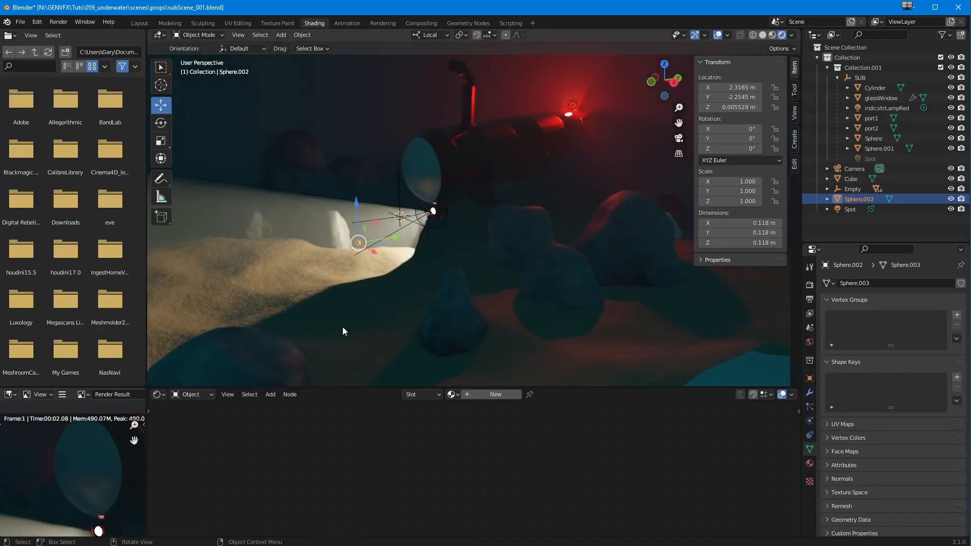
pyautogui.press('KP_Decimal')
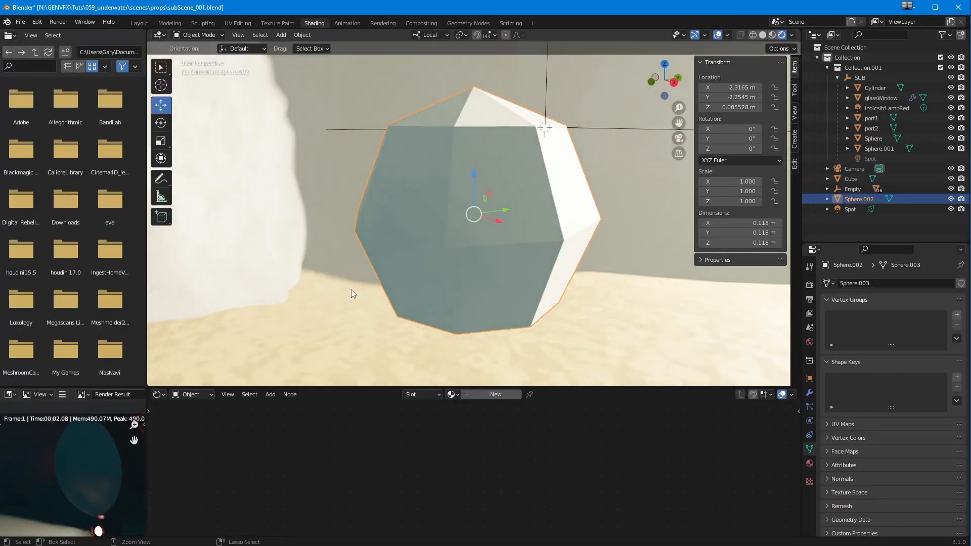
pyautogui.scroll(-5, 350, 291)
pyautogui.click(281, 35)
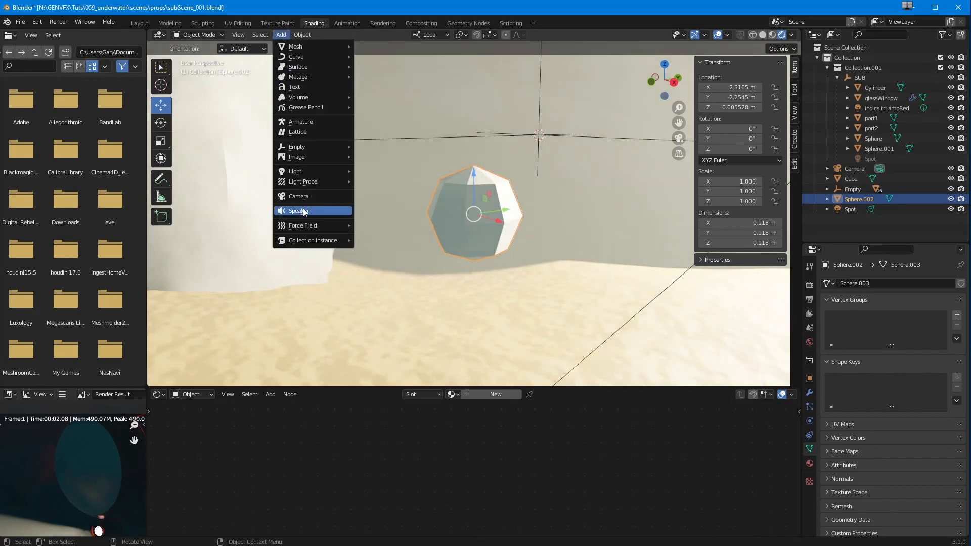
pyautogui.click(307, 36)
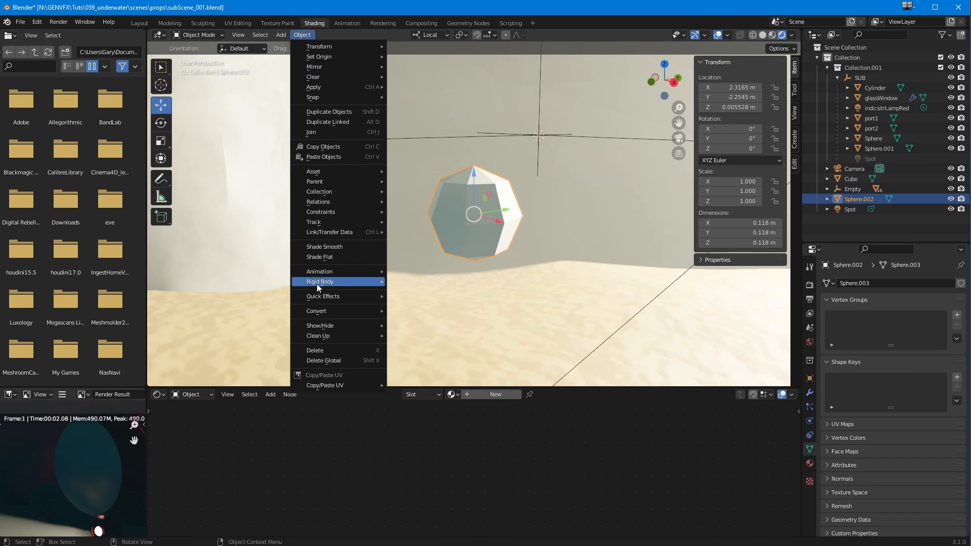
pyautogui.click(320, 246)
pyautogui.moveTo(329, 264)
pyautogui.keyDown('ctrl'); pyautogui.mouseDown(button='middle')
pyautogui.moveTo(335, 279)
pyautogui.moveTo(319, 319)
pyautogui.moveTo(329, 337)
pyautogui.moveTo(316, 275)
pyautogui.mouseUp(button='middle'); pyautogui.keyUp('ctrl')
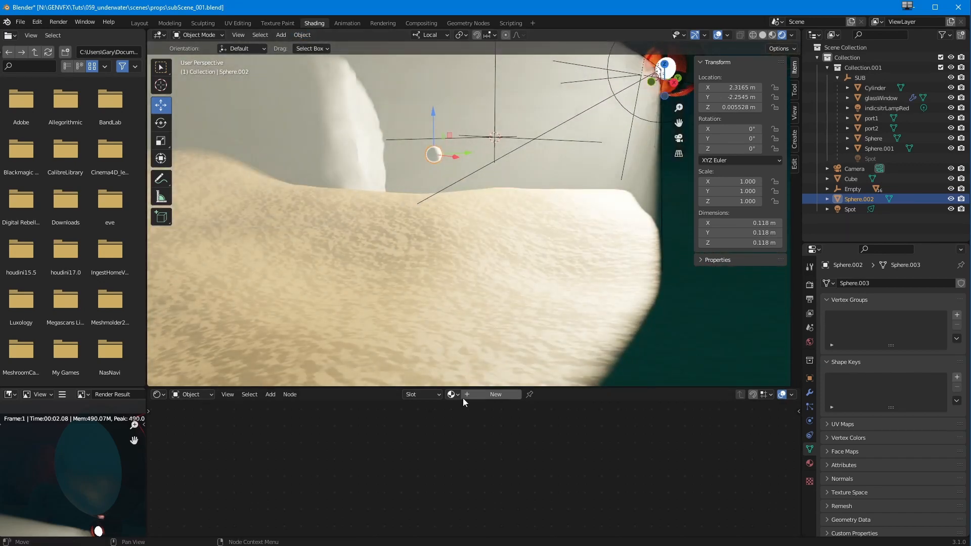
# - Create a new material for the sphere with Specular 1.000, Roughness about 0.509 and Metallic about 0.127
pyautogui.click(470, 395)
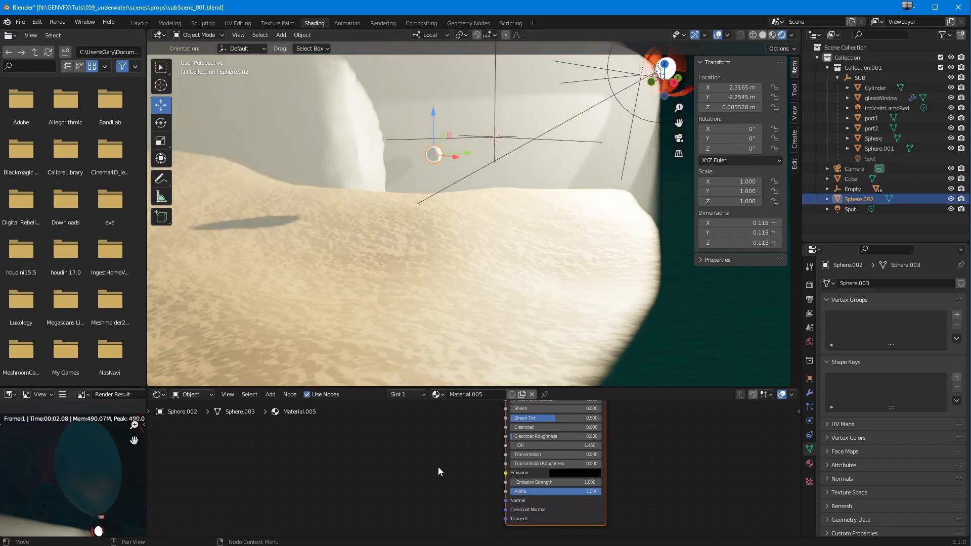
pyautogui.moveTo(356, 452); pyautogui.dragTo(349, 500, button='middle')
pyautogui.keyDown('ctrl'); pyautogui.moveTo(348, 499); pyautogui.dragTo(354, 438, button='middle'); pyautogui.keyUp('ctrl')
pyautogui.moveTo(321, 501); pyautogui.dragTo(419, 459, button='middle')
pyautogui.moveTo(531, 494); pyautogui.dragTo(600, 511)
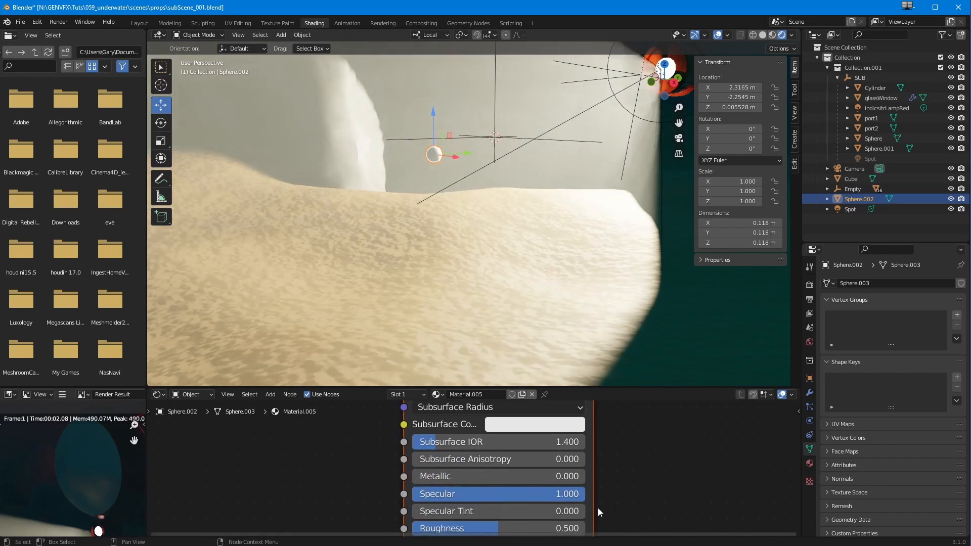
pyautogui.moveTo(480, 528); pyautogui.dragTo(499, 528)
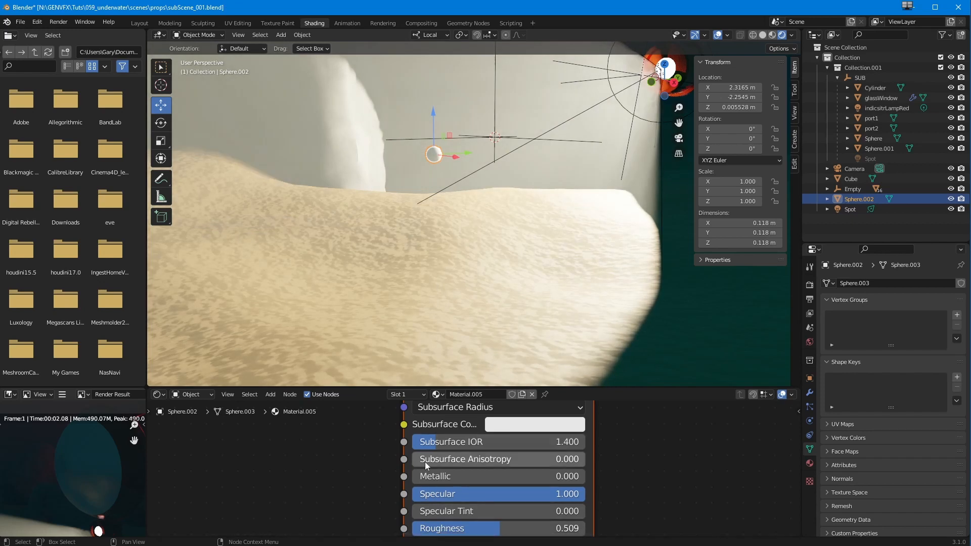
pyautogui.moveTo(428, 476); pyautogui.dragTo(464, 477)
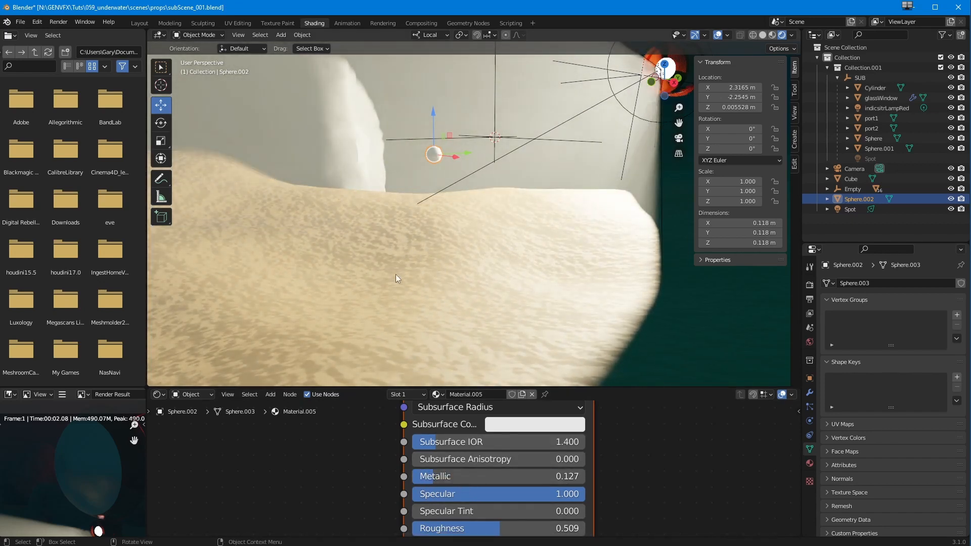
# - Set the sphere material's Base Color to a dark green with H 0.447, S 0.785 and V 0.175
pyautogui.scroll(-5, 340, 491)
pyautogui.moveTo(319, 529); pyautogui.dragTo(314, 452, button='middle')
pyautogui.moveTo(370, 523)
pyautogui.mouseDown(button='middle')
pyautogui.moveTo(364, 468)
pyautogui.moveTo(365, 536)
pyautogui.mouseUp(button='middle')
pyautogui.moveTo(370, 407); pyautogui.dragTo(362, 534, button='middle')
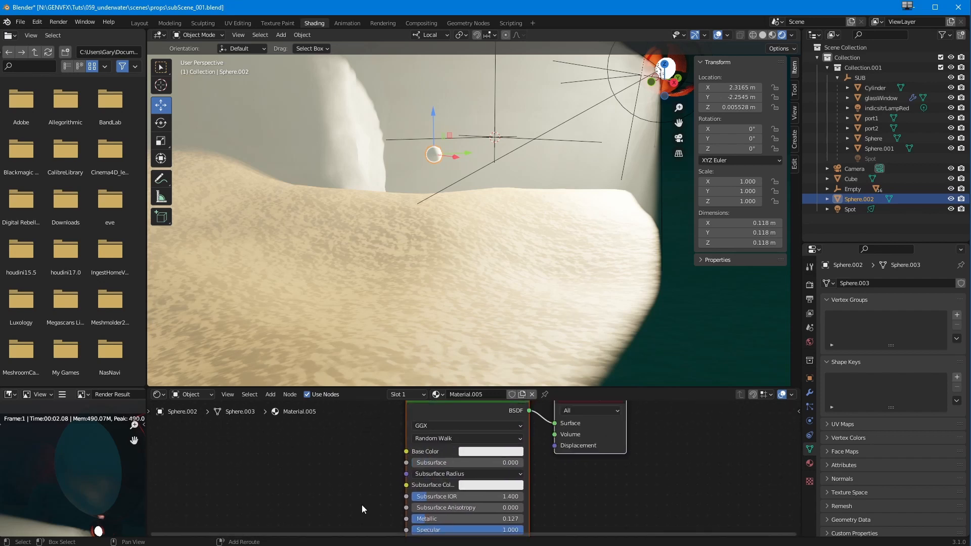
pyautogui.click(476, 451)
pyautogui.moveTo(502, 341); pyautogui.dragTo(549, 337)
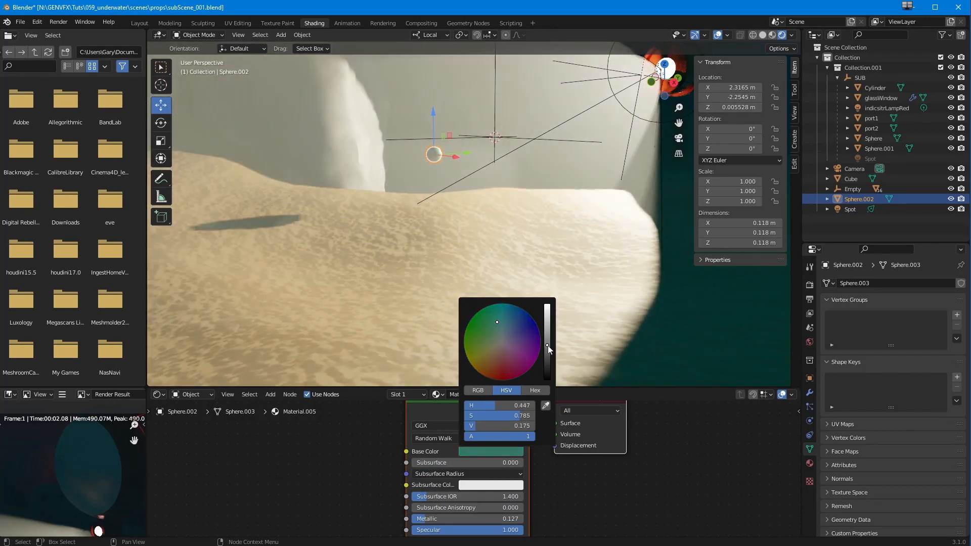
# - Raise the sphere above the light beam to a Z location of about 1.30 m and keep it selected
pyautogui.moveTo(360, 312); pyautogui.dragTo(451, 144, button='middle')
pyautogui.moveTo(451, 144); pyautogui.dragTo(452, 43)
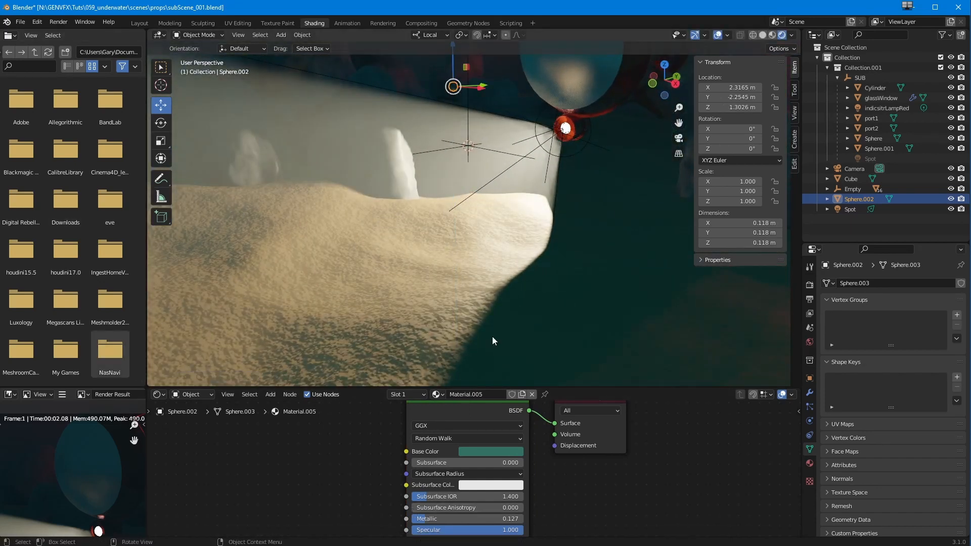
pyautogui.click(853, 189)
pyautogui.moveTo(505, 197); pyautogui.dragTo(483, 233, button='middle')
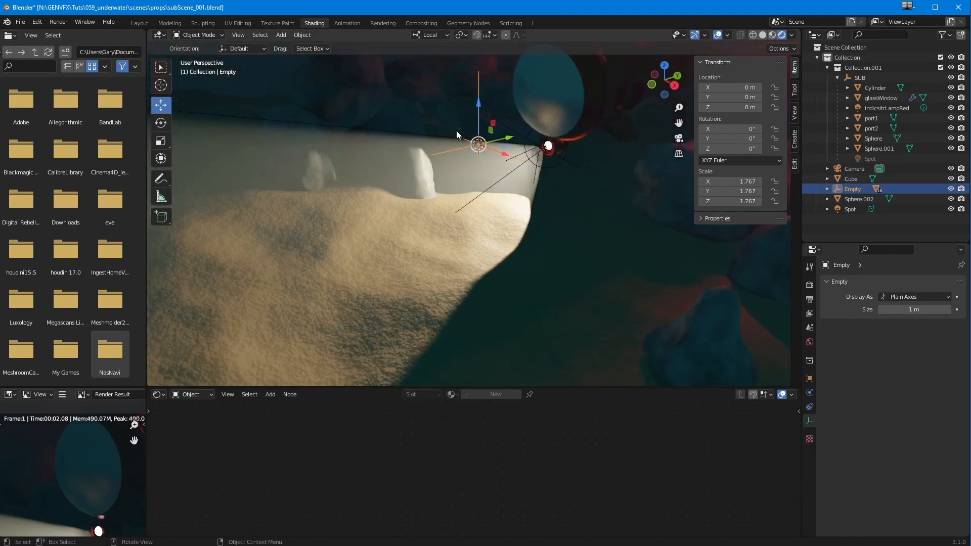
pyautogui.click(458, 127)
pyautogui.moveTo(356, 289)
pyautogui.mouseDown(button='middle')
pyautogui.moveTo(339, 329)
pyautogui.moveTo(367, 272)
pyautogui.moveTo(329, 296)
pyautogui.moveTo(342, 294)
pyautogui.mouseUp(button='middle')
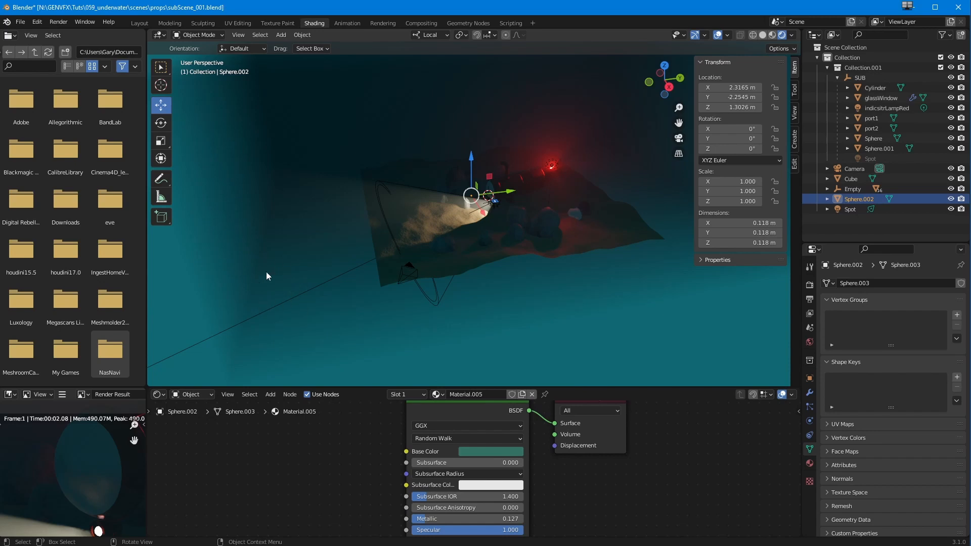
# - Select the large volume cube and add a particle system to it
pyautogui.moveTo(291, 317); pyautogui.dragTo(286, 262, button='middle')
pyautogui.click(298, 349)
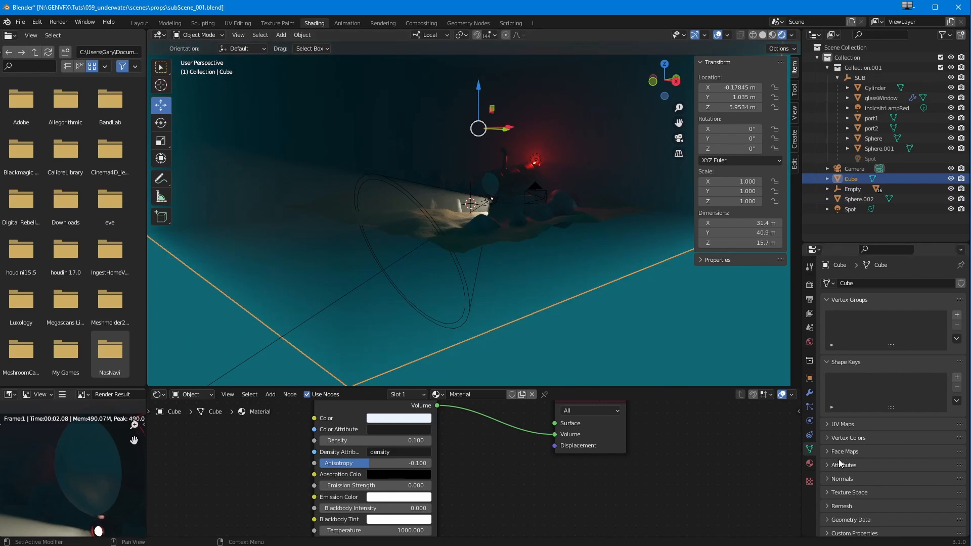
pyautogui.scroll(-1, 845, 382)
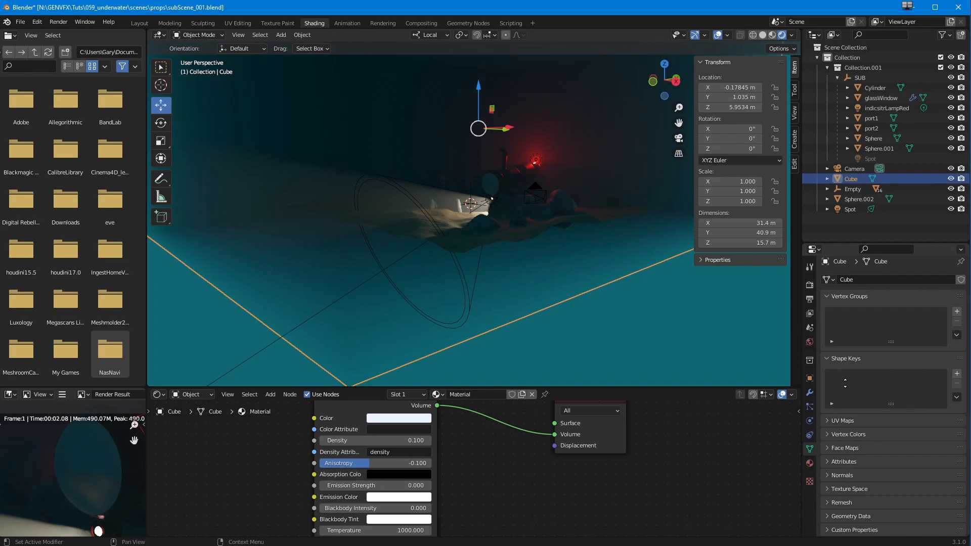
pyautogui.click(809, 392)
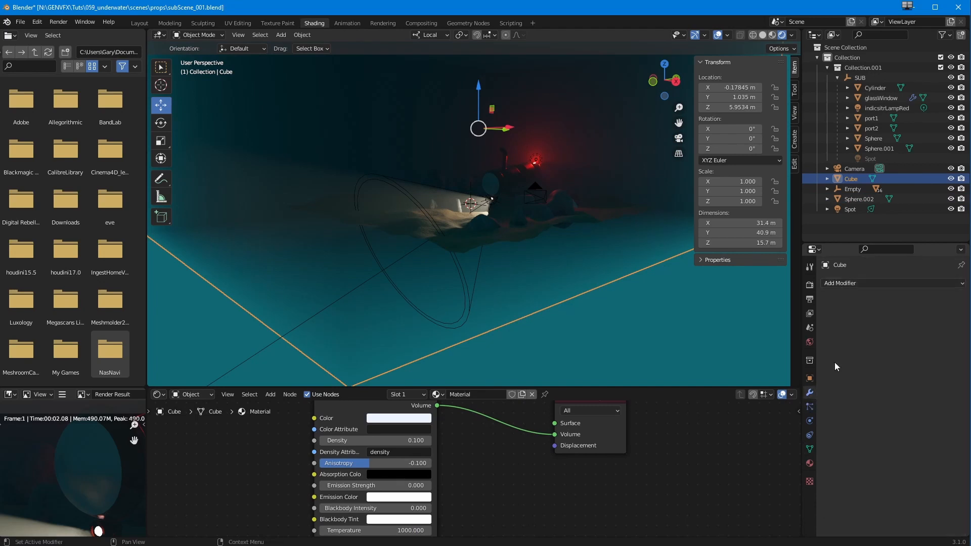
pyautogui.click(862, 285)
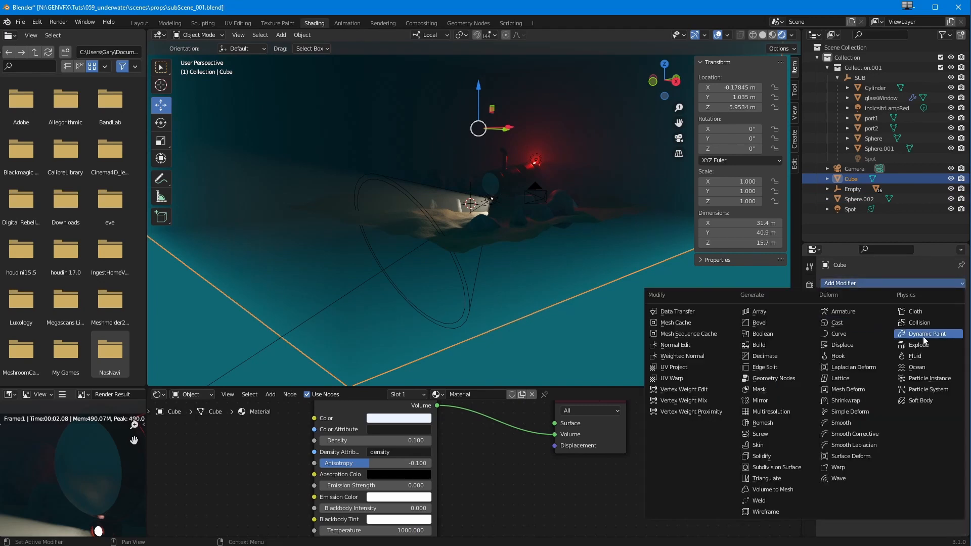
pyautogui.click(920, 393)
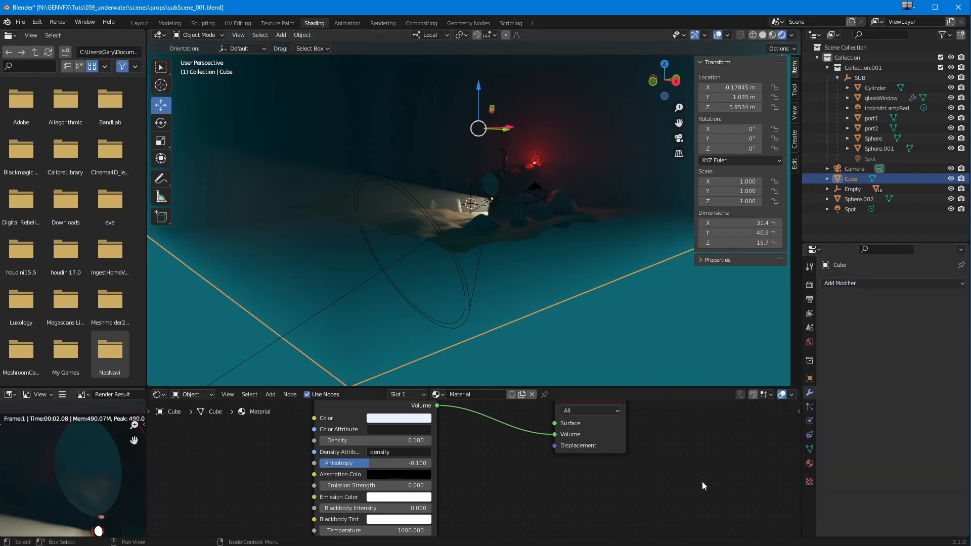
pyautogui.click(961, 285)
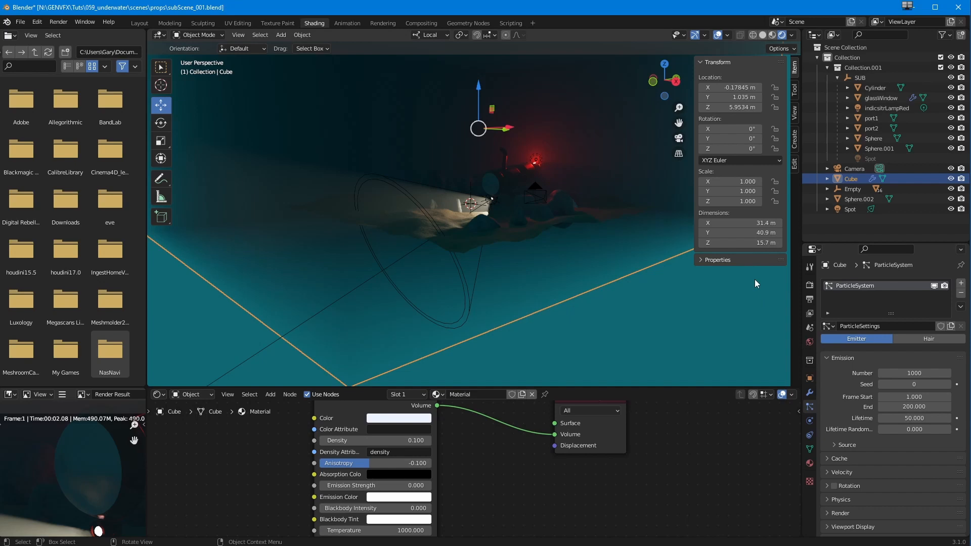
# - Set the cube's particle emission to 9000 particles, with emission ending at frame 1
pyautogui.click(887, 373)
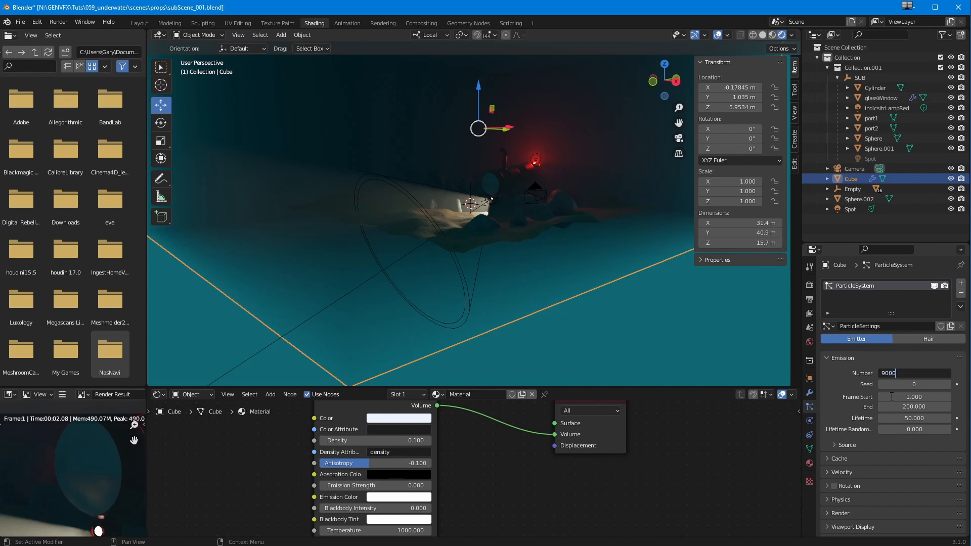
pyautogui.press('Return')
pyautogui.click(911, 408)
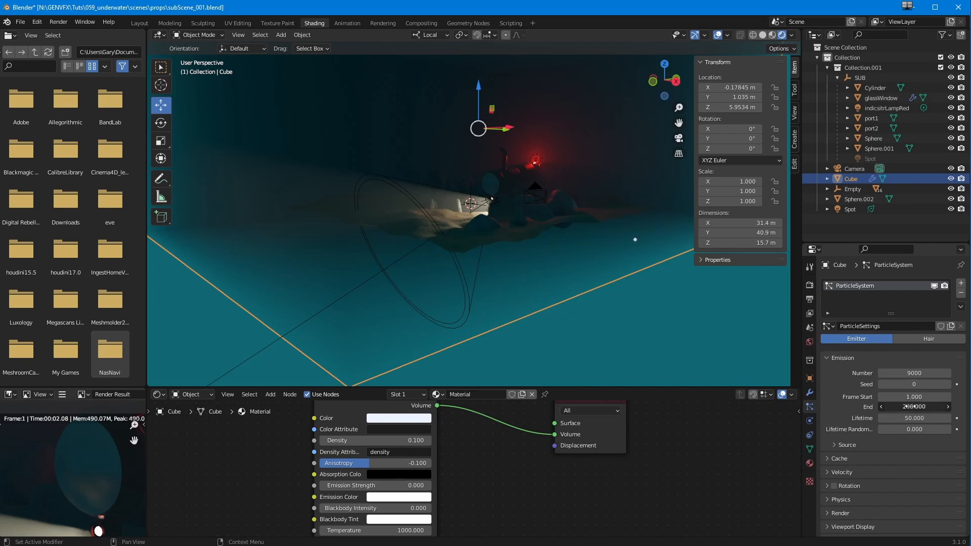
pyautogui.write('1')
pyautogui.press('Return')
pyautogui.moveTo(490, 292); pyautogui.dragTo(514, 289, button='middle')
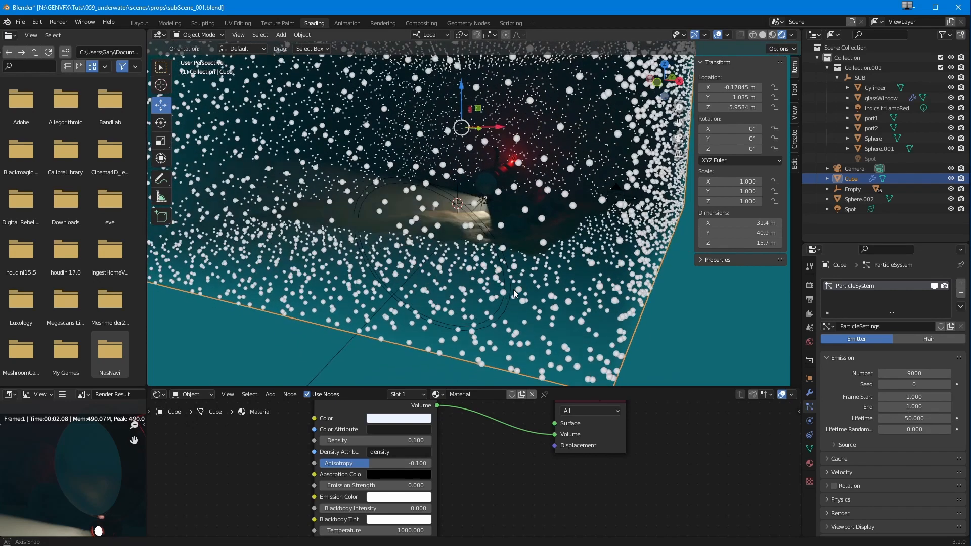
# - Emit the cube's particles from its Volume and enable Use Modifier Stack
pyautogui.click(832, 445)
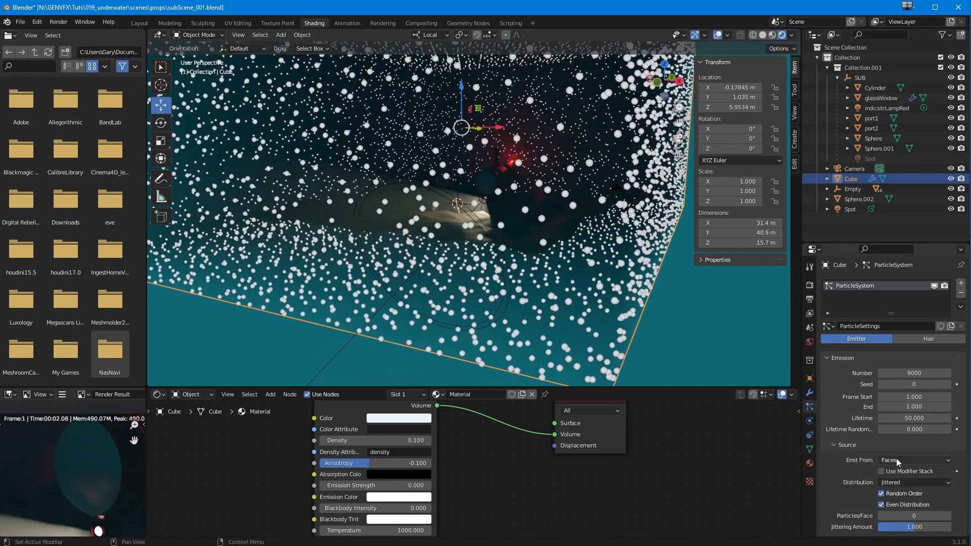
pyautogui.click(898, 462)
pyautogui.click(904, 500)
pyautogui.moveTo(471, 311); pyautogui.dragTo(462, 286, button='middle')
pyautogui.click(881, 472)
pyautogui.scroll(7, 462, 286)
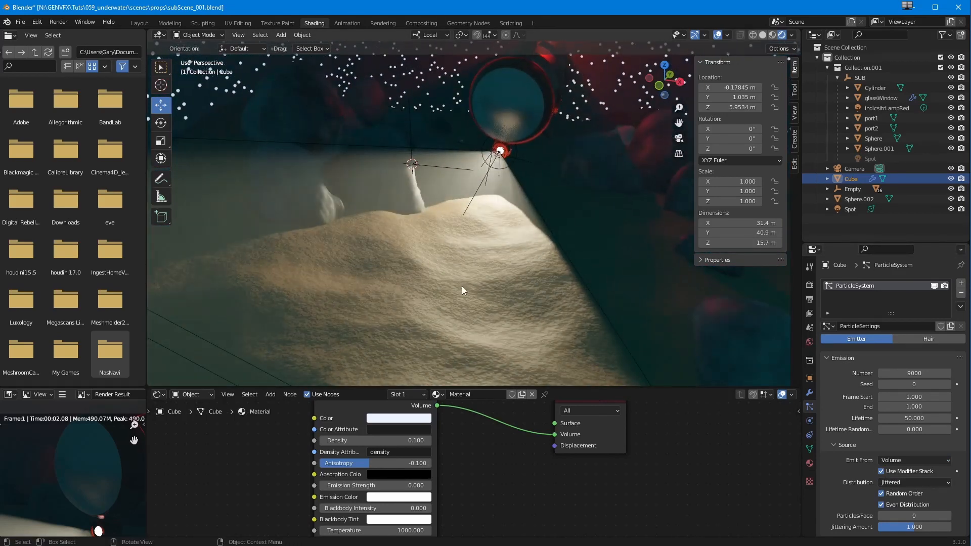
# - Switch to the Layout workspace and play the particle animation from frame 1 to check how particles fill the cube
pyautogui.click(139, 23)
pyautogui.press('space')
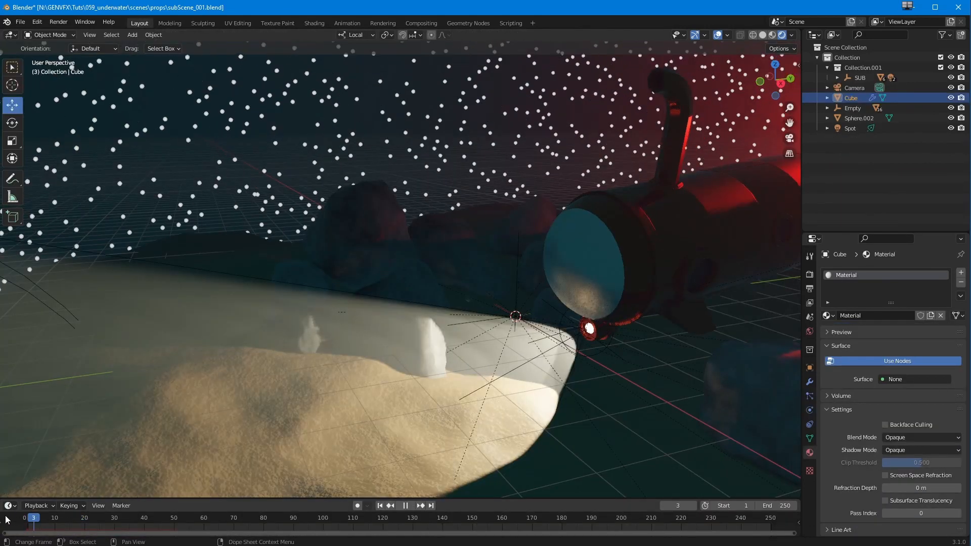
pyautogui.click(29, 519)
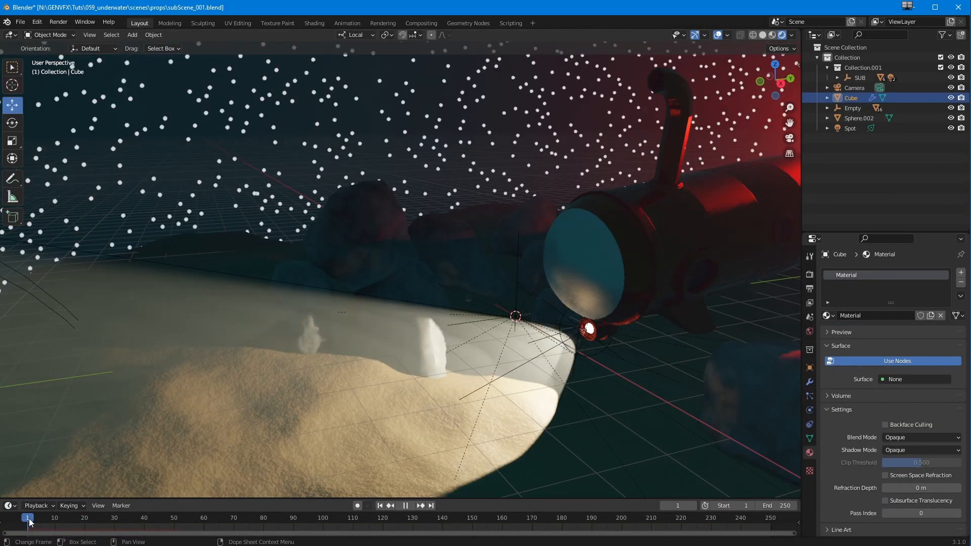
pyautogui.press('space')
pyautogui.moveTo(181, 396); pyautogui.dragTo(237, 420, button='middle')
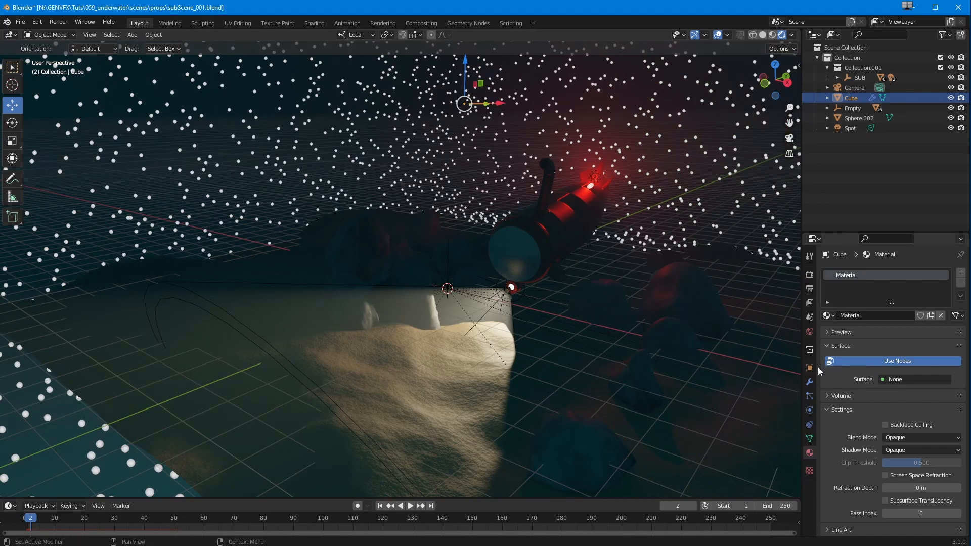
# - Turn off Use Modifier Stack in the cube's particle settings and use Sphere.002 as the particles' instance object
pyautogui.click(809, 396)
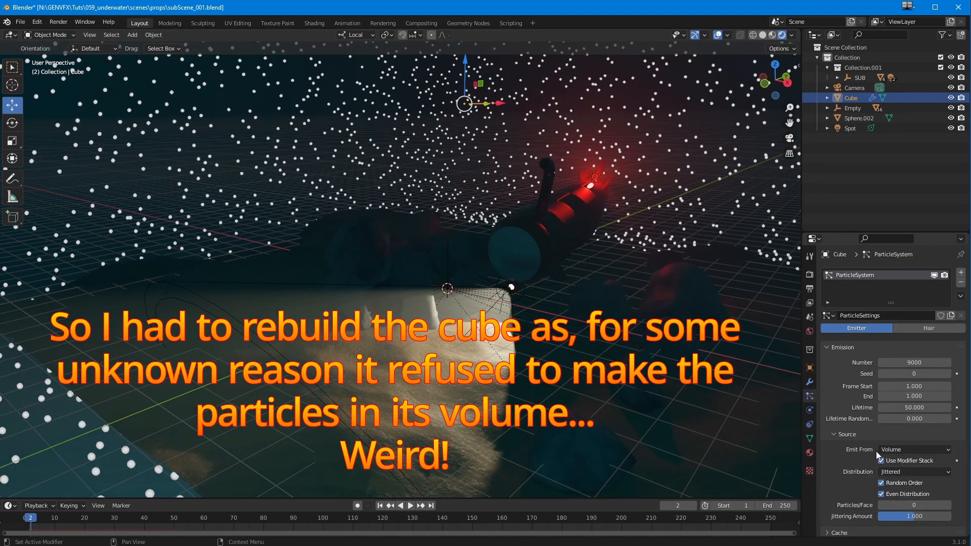
pyautogui.scroll(-4, 836, 420)
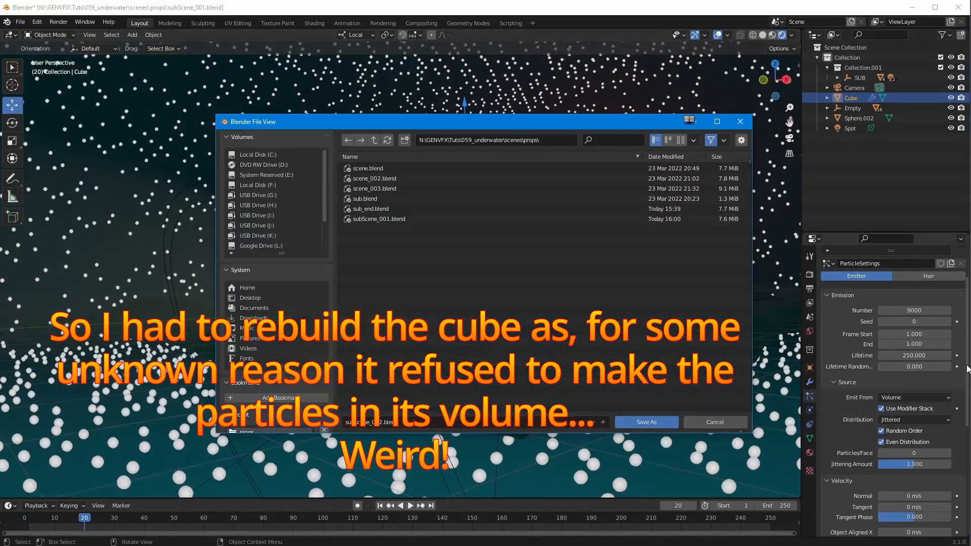
pyautogui.click(881, 409)
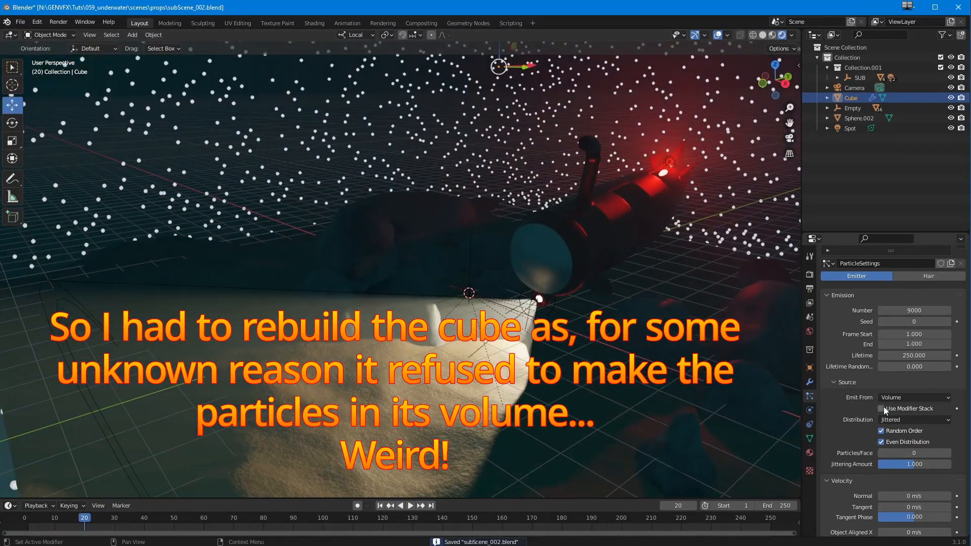
pyautogui.click(915, 420)
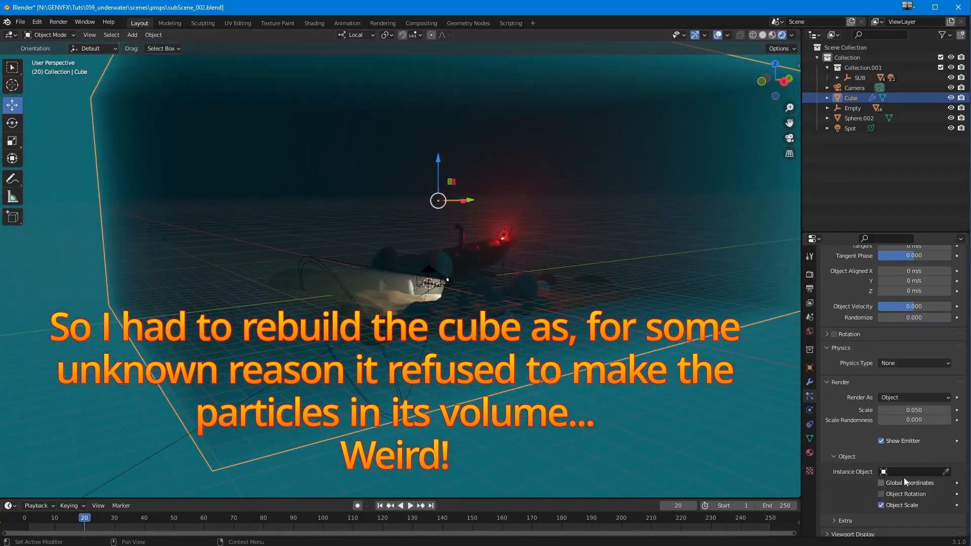
pyautogui.click(903, 478)
pyautogui.click(843, 412)
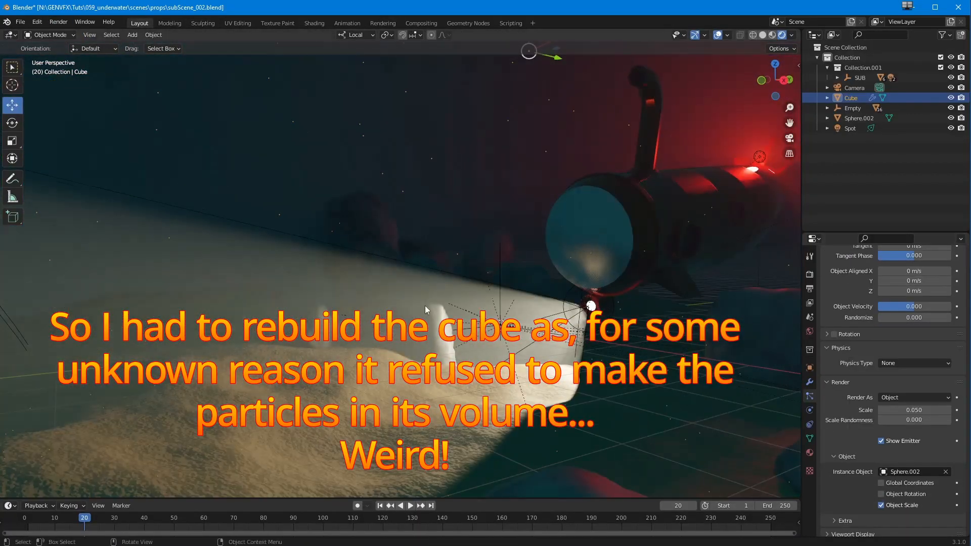
pyautogui.press('space')
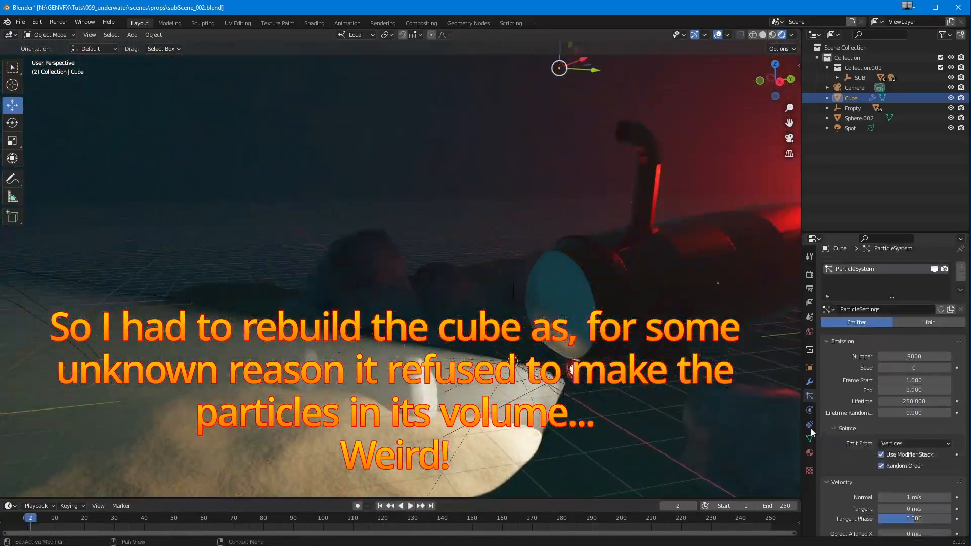
pyautogui.click(21, 21)
pyautogui.moveTo(37, 76)
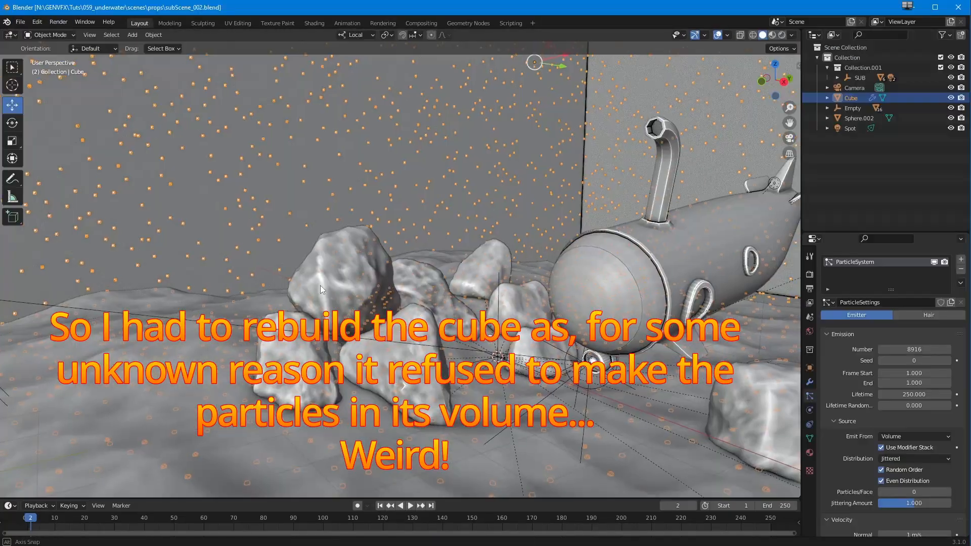
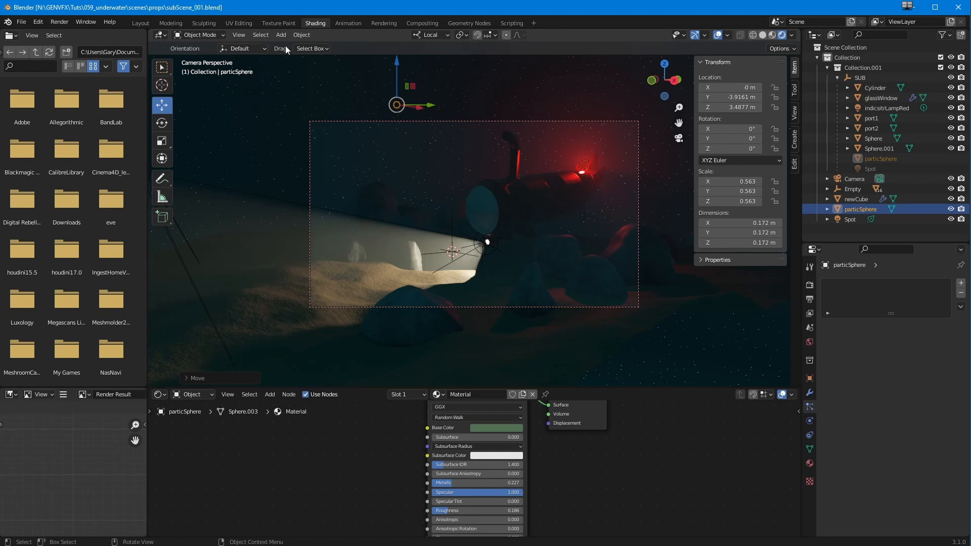
# - Select newCube and enable Use Modifier Stack for its volume particles, checking them around the submarine and light beam
pyautogui.click(793, 124)
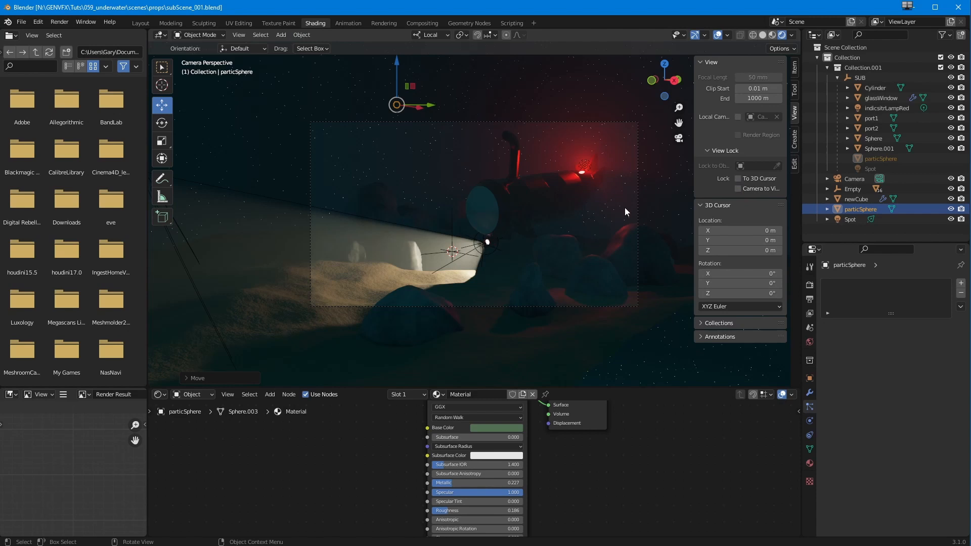
pyautogui.scroll(3, 623, 256)
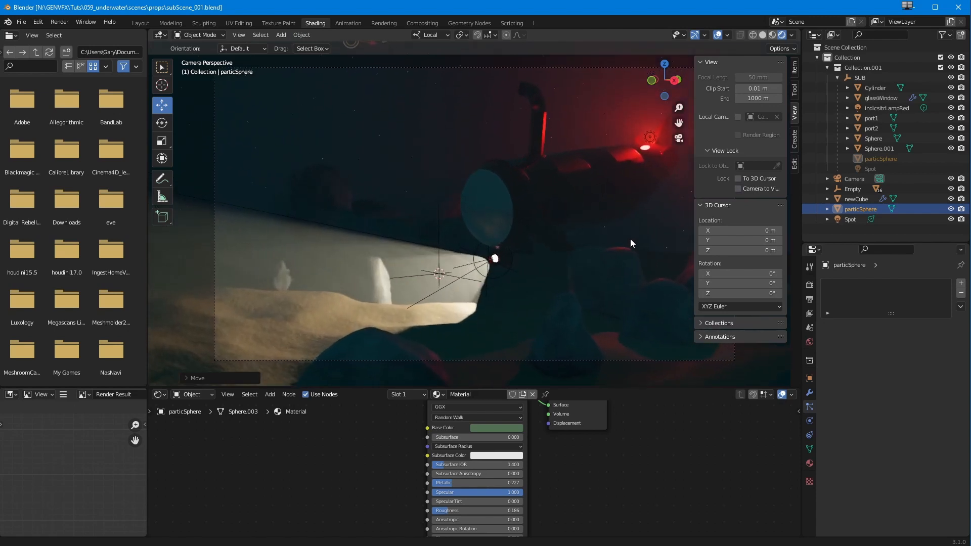
pyautogui.keyDown('shift'); pyautogui.moveTo(624, 249); pyautogui.dragTo(593, 260, button='middle'); pyautogui.keyUp('shift')
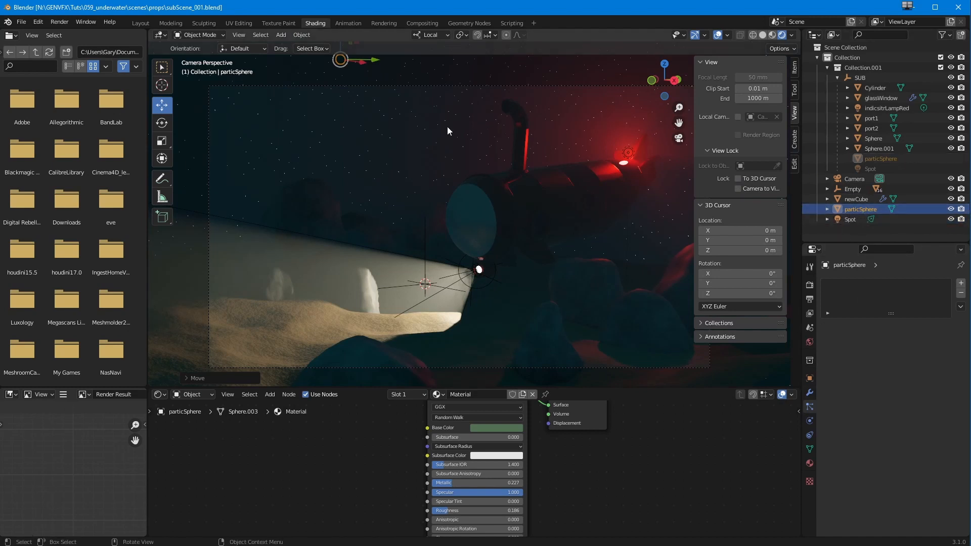
pyautogui.moveTo(404, 156); pyautogui.dragTo(433, 250, button='middle')
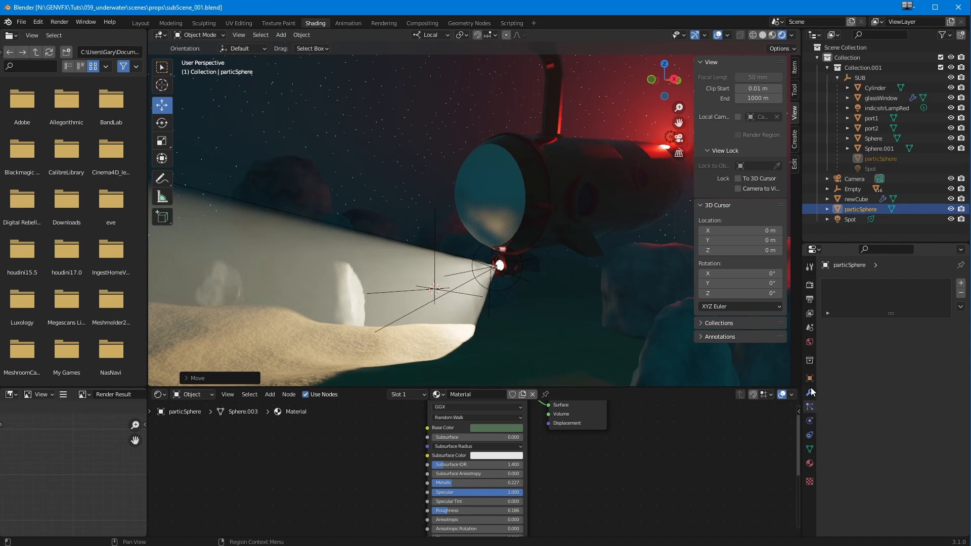
pyautogui.click(865, 201)
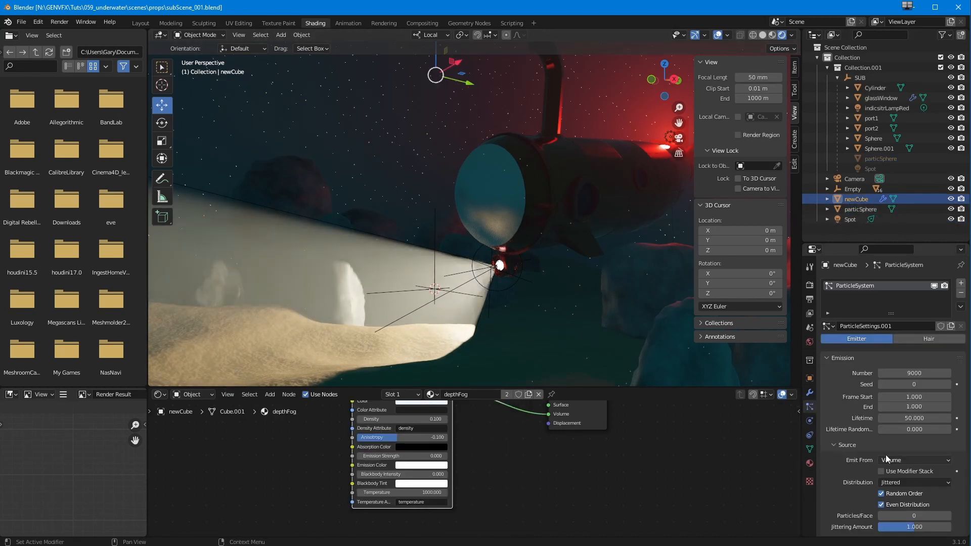
pyautogui.click(881, 471)
pyautogui.moveTo(556, 311); pyautogui.dragTo(497, 272, button='middle')
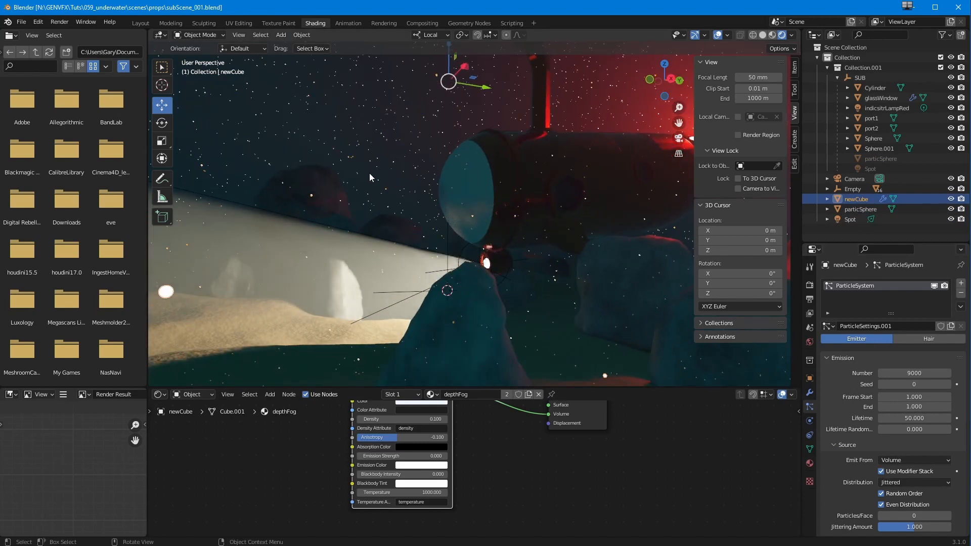
pyautogui.moveTo(359, 243); pyautogui.dragTo(407, 218, button='middle')
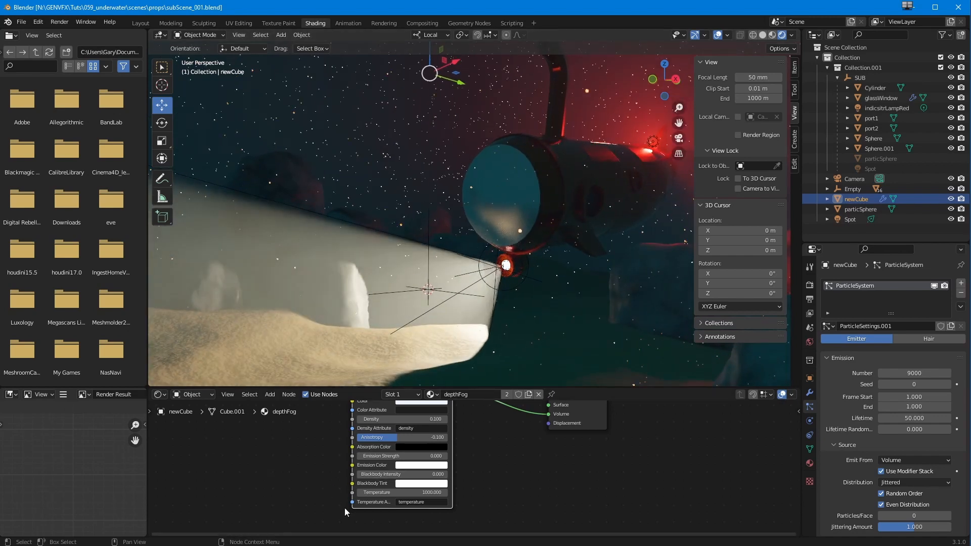
# - Split off a new area beneath the shader editor as a Timeline and play the particle animation
pyautogui.moveTo(798, 537); pyautogui.dragTo(793, 503)
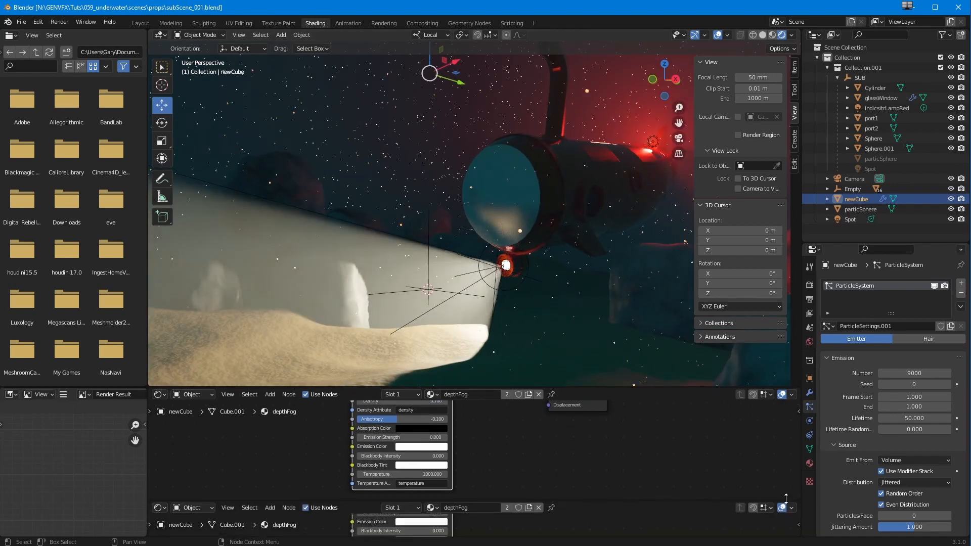
pyautogui.click(159, 507)
pyautogui.click(160, 507)
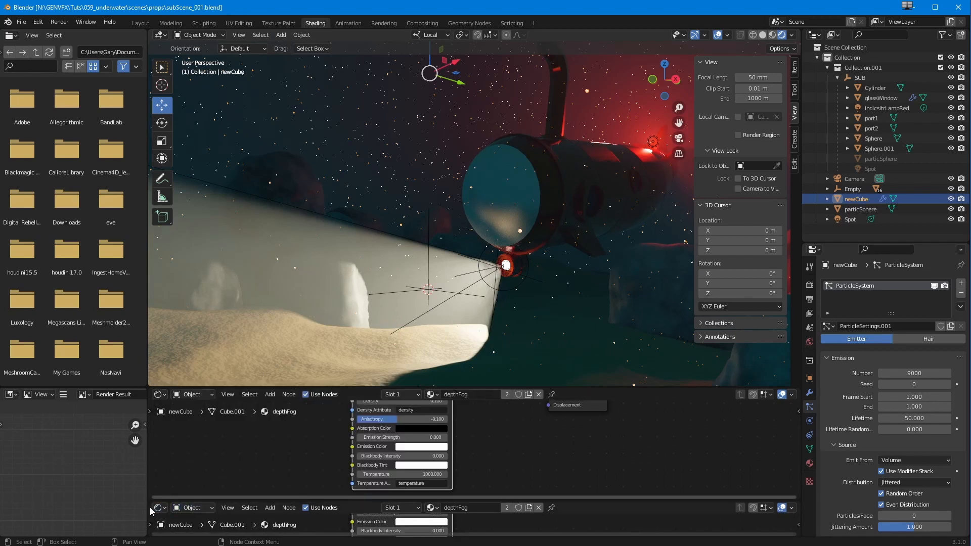
pyautogui.click(160, 510)
pyautogui.click(284, 418)
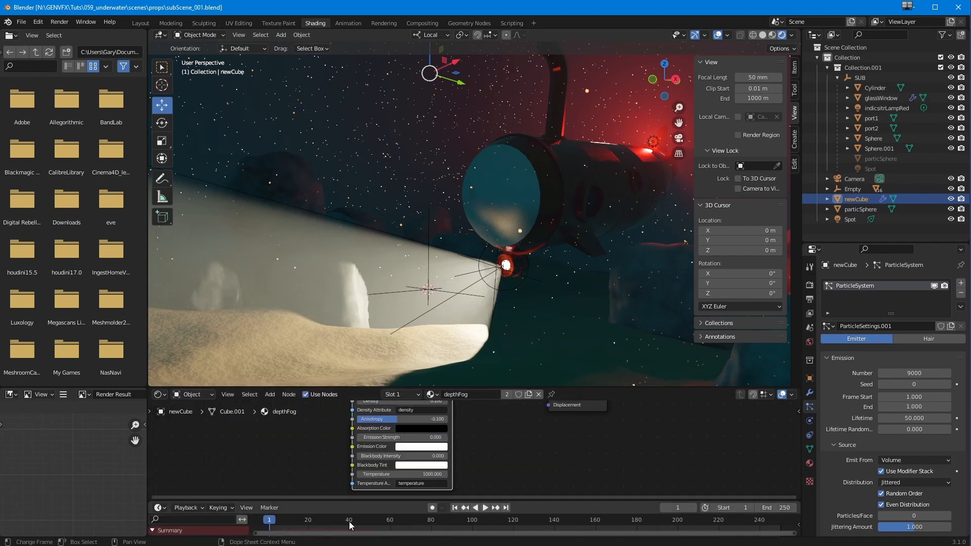
pyautogui.press('space')
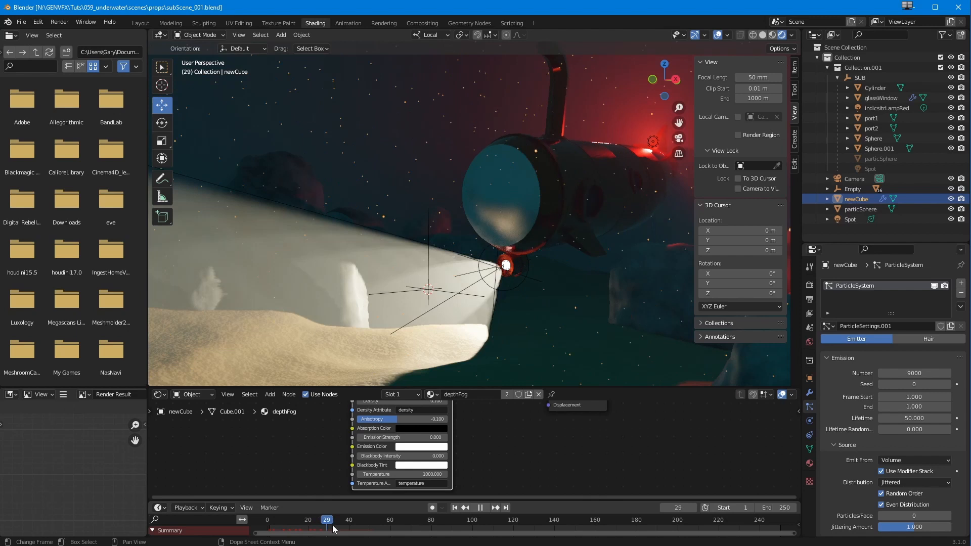
# - Return the timeline to frame 1 and set the newCube particle system's physics type to None
pyautogui.moveTo(386, 521); pyautogui.dragTo(270, 517)
pyautogui.press('space')
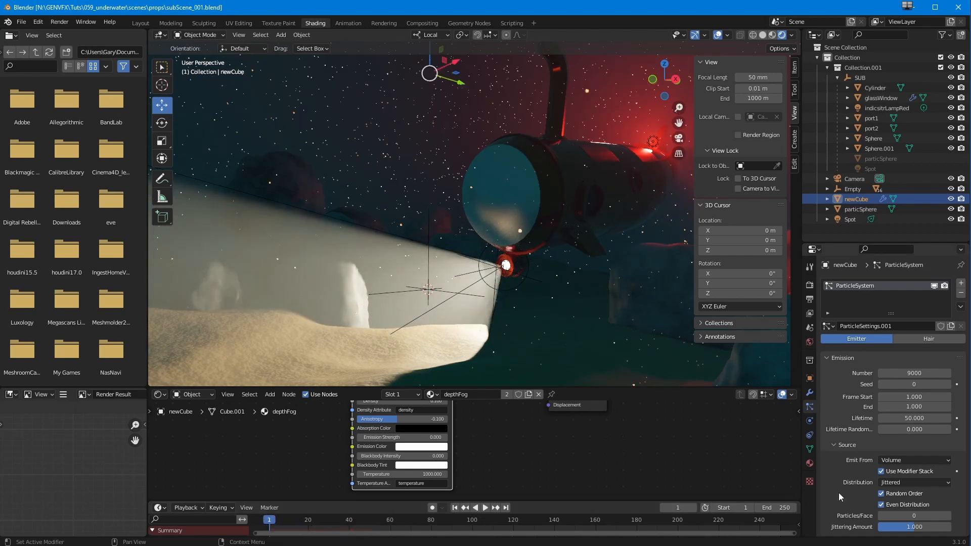
pyautogui.scroll(-8, 839, 492)
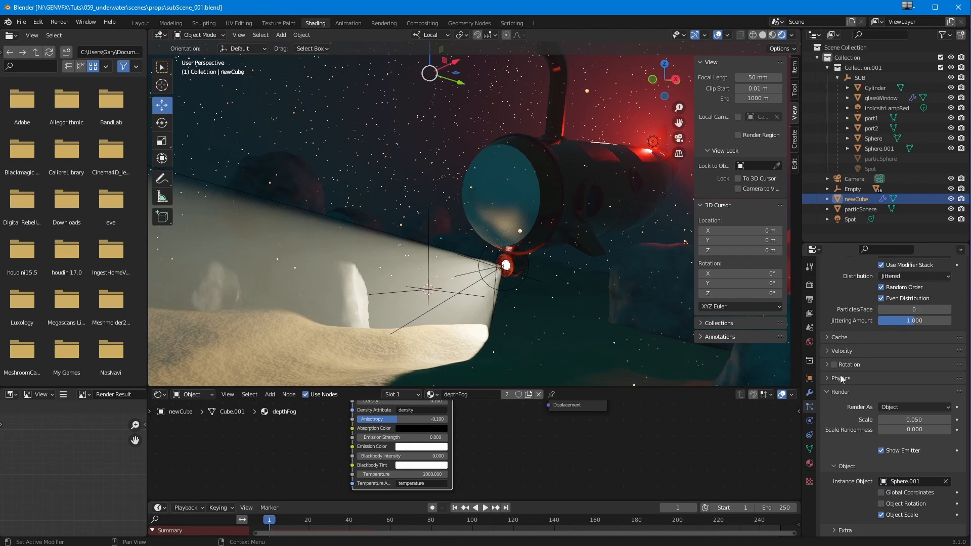
pyautogui.click(827, 391)
pyautogui.click(825, 420)
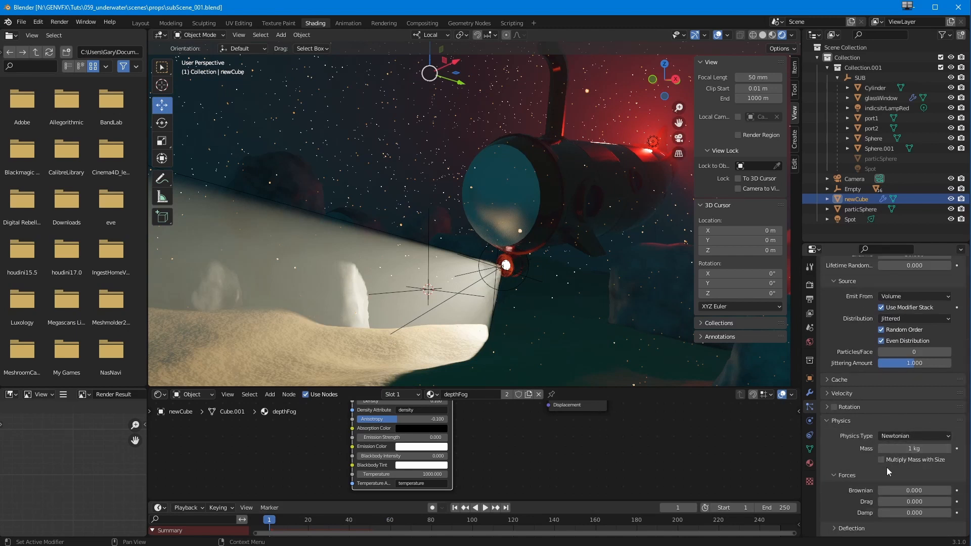
pyautogui.click(899, 439)
pyautogui.click(910, 447)
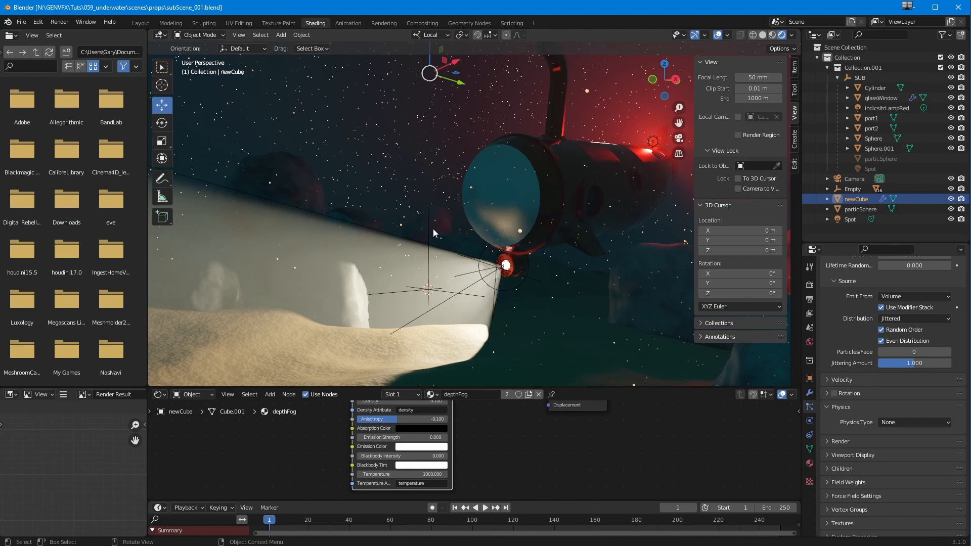
# - Set the particle physics type to Newtonian and the gravity field weight to 0
pyautogui.click(888, 423)
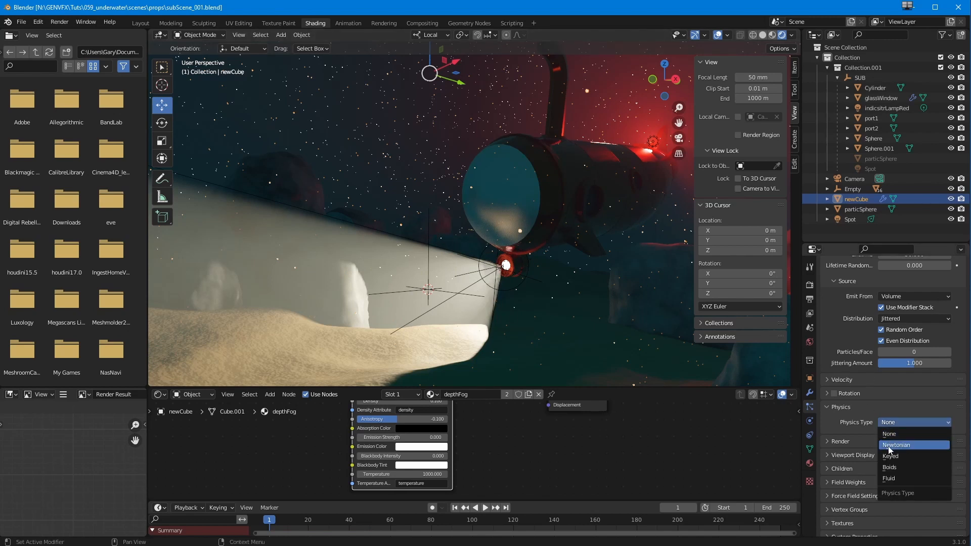
pyautogui.click(887, 450)
pyautogui.scroll(-5, 869, 380)
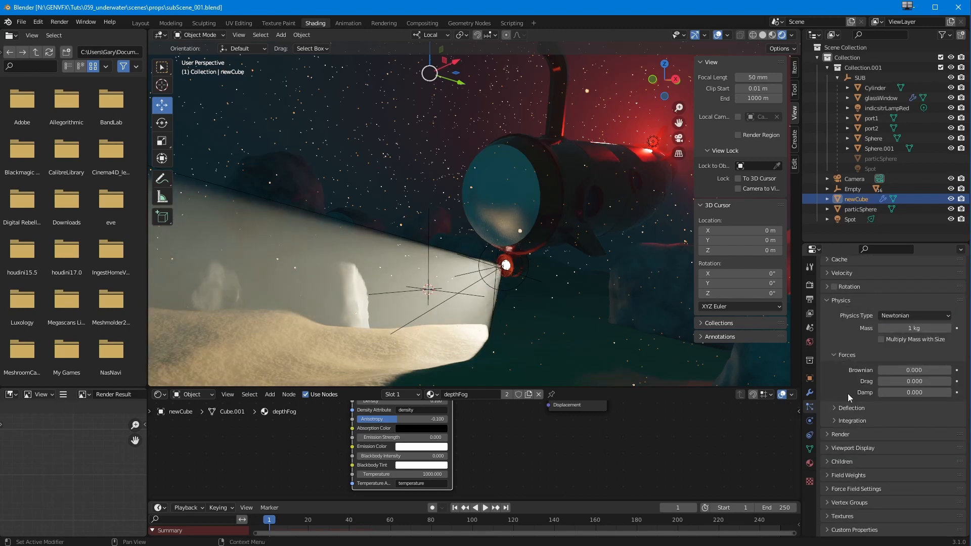
pyautogui.click(829, 477)
pyautogui.moveTo(839, 521); pyautogui.dragTo(838, 401, button='middle')
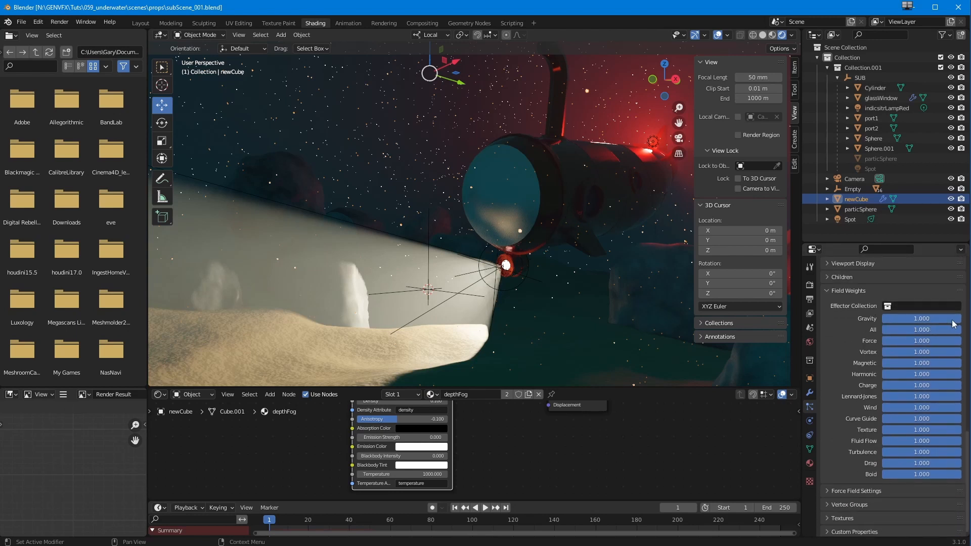
pyautogui.write('0')
pyautogui.press('Return')
# - Play the animation from the start to check how the particles move without gravity
pyautogui.press('space')
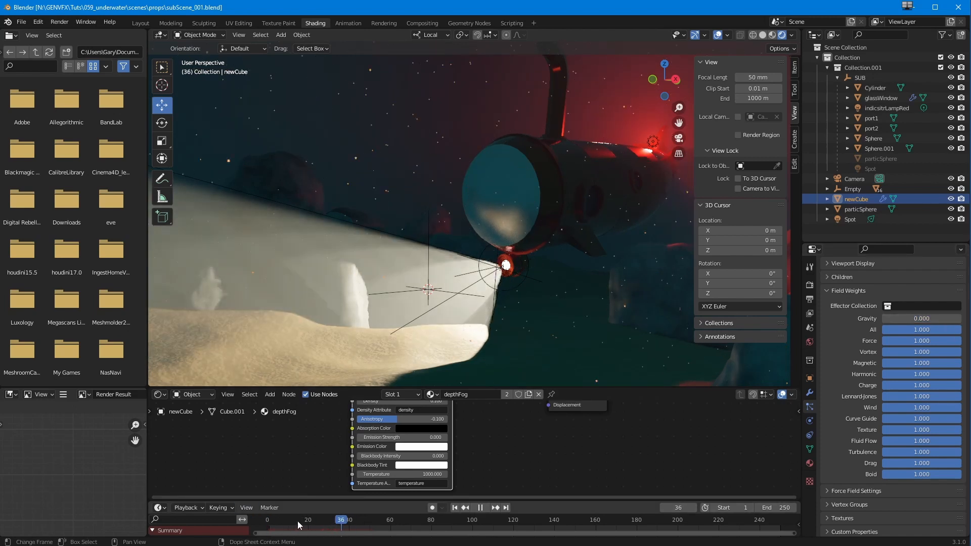
pyautogui.click(269, 520)
pyautogui.moveTo(270, 519); pyautogui.dragTo(267, 521)
pyautogui.press('space')
pyautogui.moveTo(856, 263); pyautogui.dragTo(856, 429, button='middle')
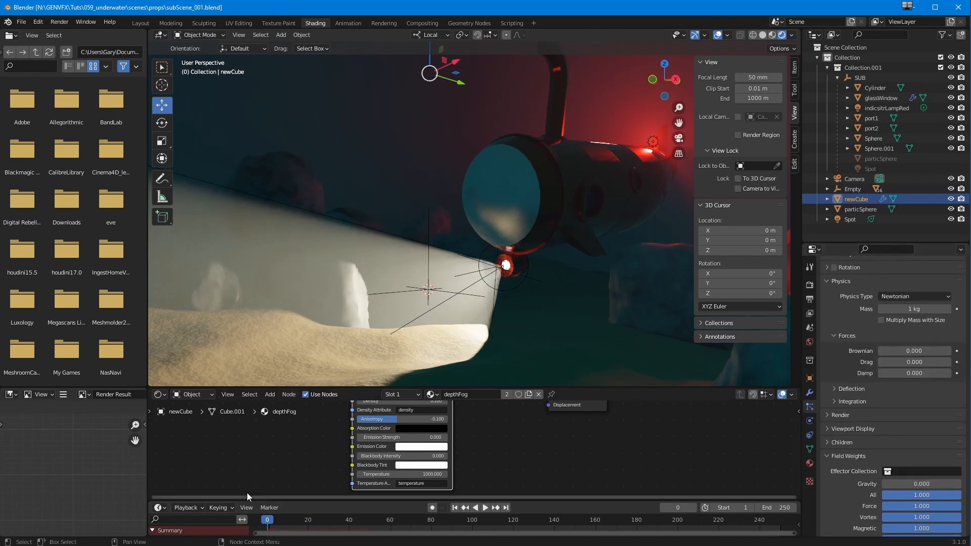
pyautogui.press('space')
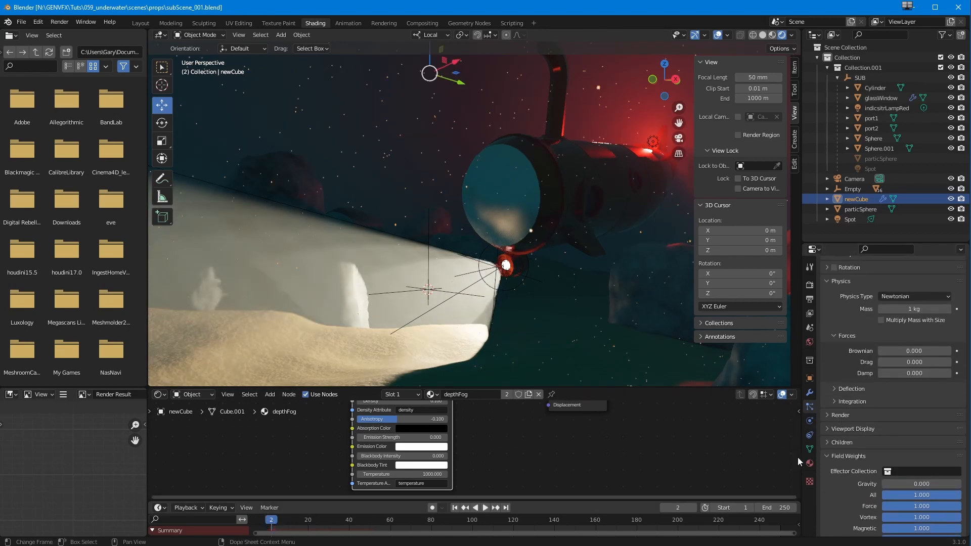
# - Set the particle system's normal velocity to 0 m/s
pyautogui.click(829, 456)
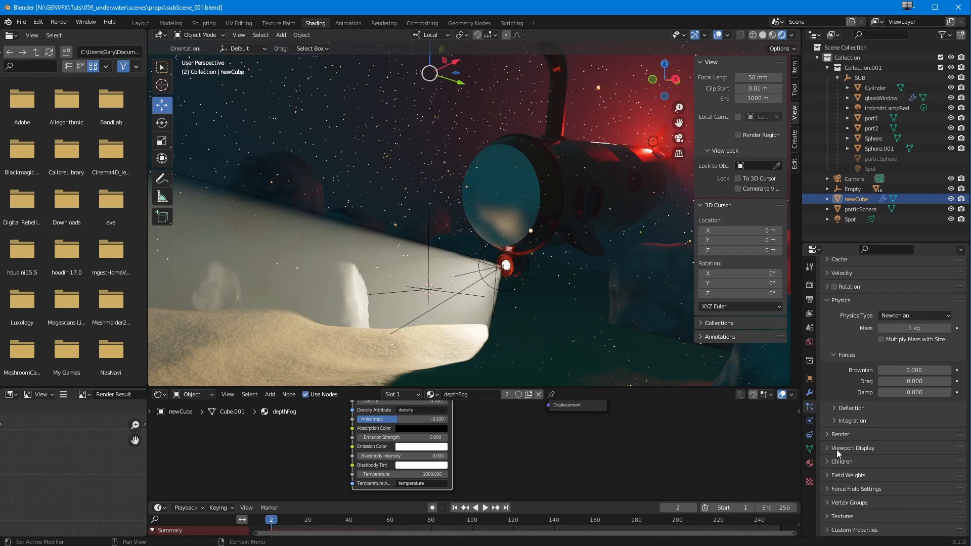
pyautogui.scroll(3, 831, 445)
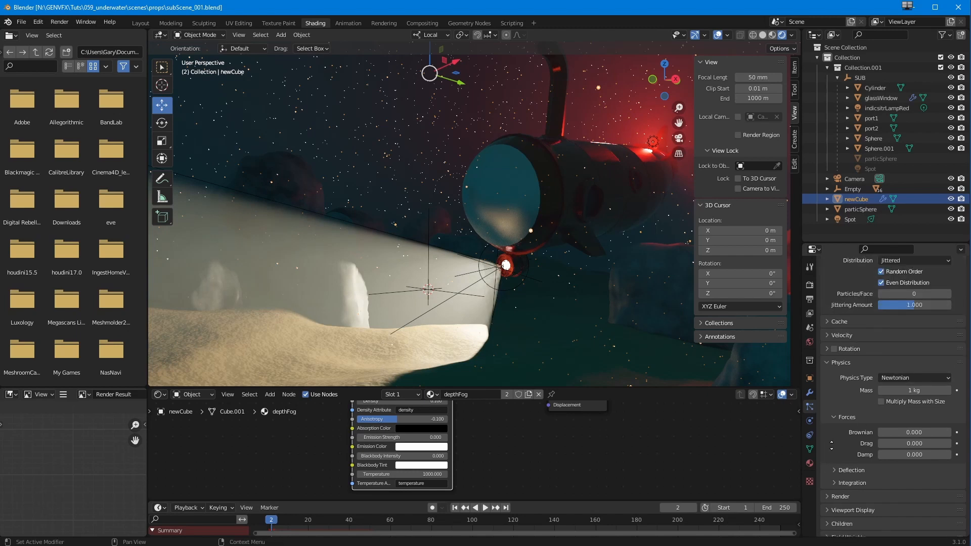
pyautogui.click(827, 335)
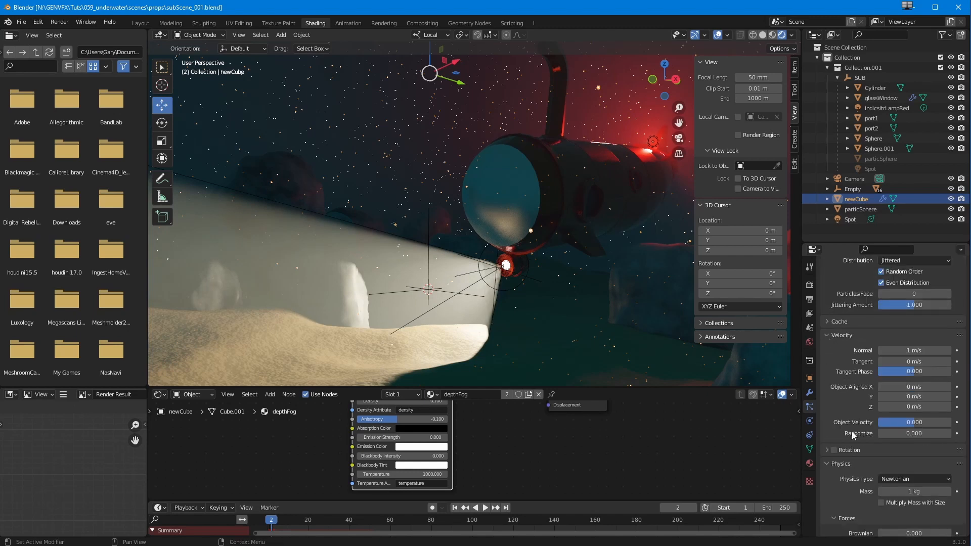
pyautogui.write('0')
pyautogui.press('Return')
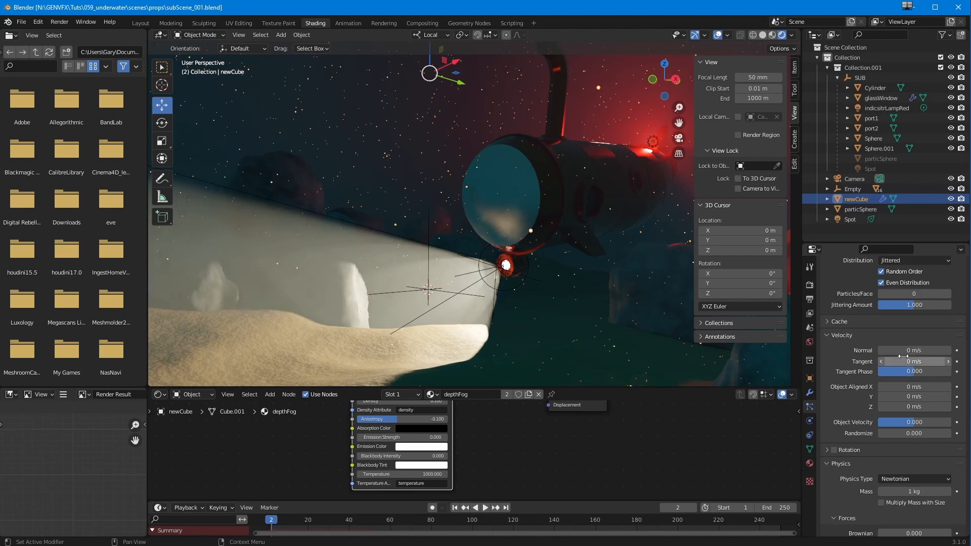
# - Play the animation and scrub its early frames to check the particles with zero normal velocity
pyautogui.click(485, 507)
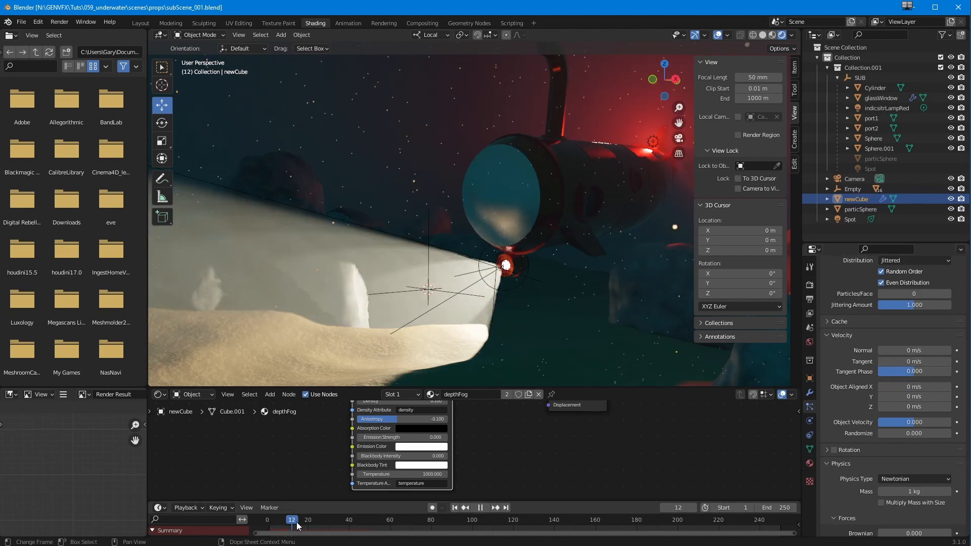
pyautogui.click(481, 507)
pyautogui.moveTo(274, 520)
pyautogui.mouseDown()
pyautogui.moveTo(316, 523)
pyautogui.moveTo(282, 523)
pyautogui.mouseUp()
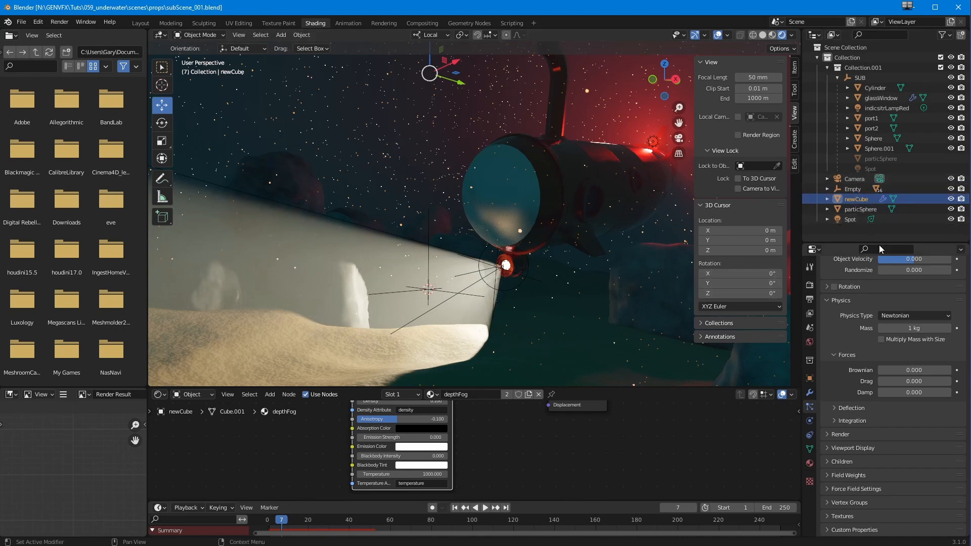
# - Set the particle lifetime to 250 frames in the emission settings
pyautogui.scroll(10, 890, 404)
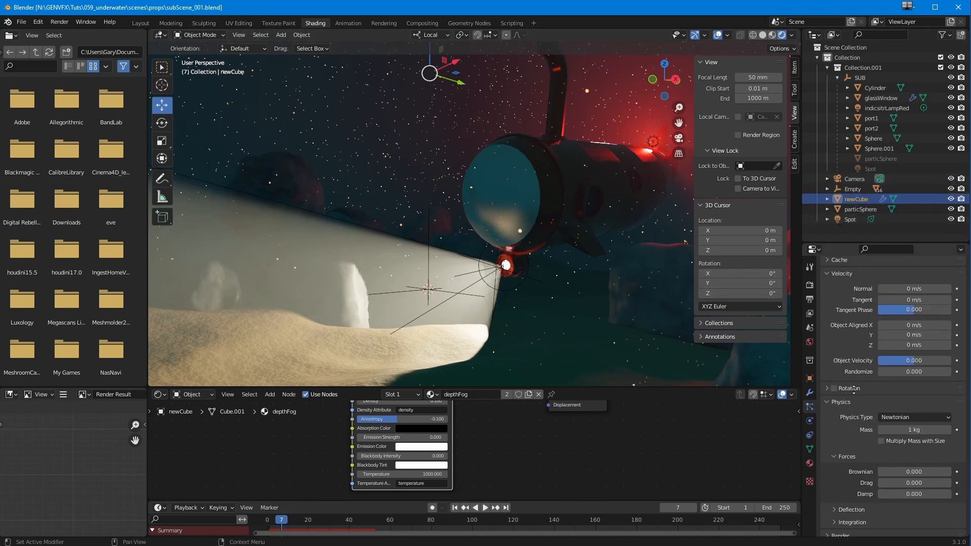
pyautogui.scroll(3, 874, 412)
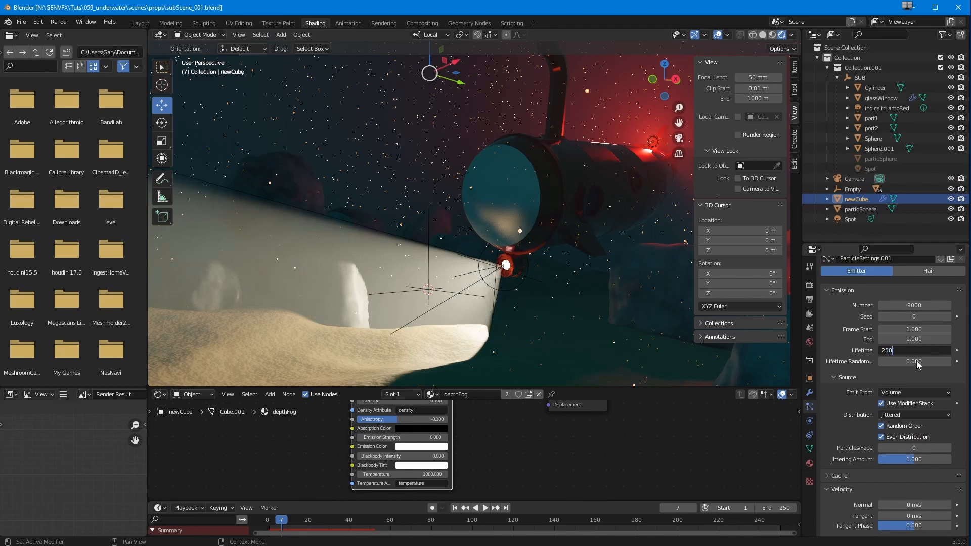
pyautogui.press('Return')
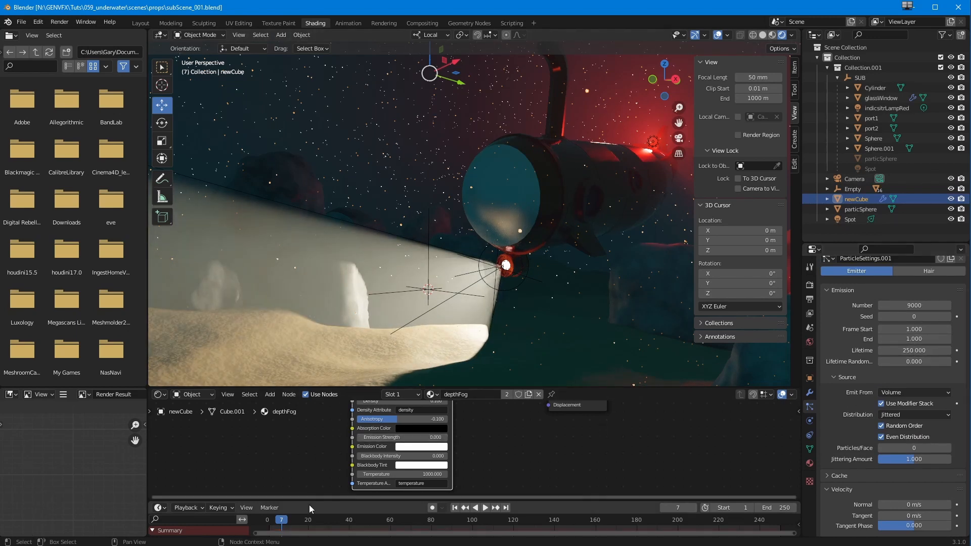
# - Replay the animation with the longer particle lifetime and stop it at frame 1
pyautogui.press('space')
pyautogui.moveTo(286, 527); pyautogui.dragTo(269, 524)
pyautogui.press('space')
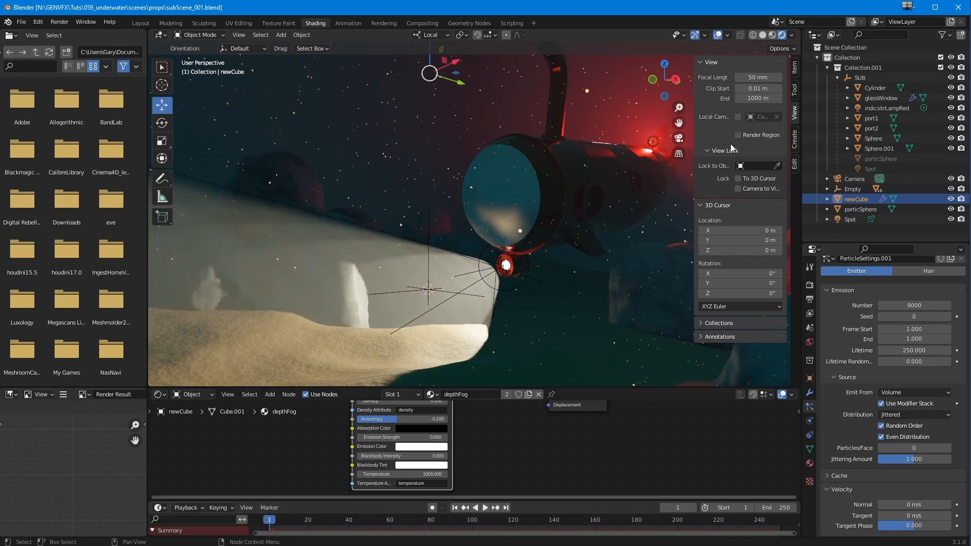
# - Examine the particles around the submarine's glass window up close, select particSphere, and switch to the camera view
pyautogui.moveTo(439, 289)
pyautogui.keyDown('ctrl'); pyautogui.mouseDown(button='middle')
pyautogui.moveTo(448, 244)
pyautogui.moveTo(438, 271)
pyautogui.mouseUp(button='middle'); pyautogui.keyUp('ctrl')
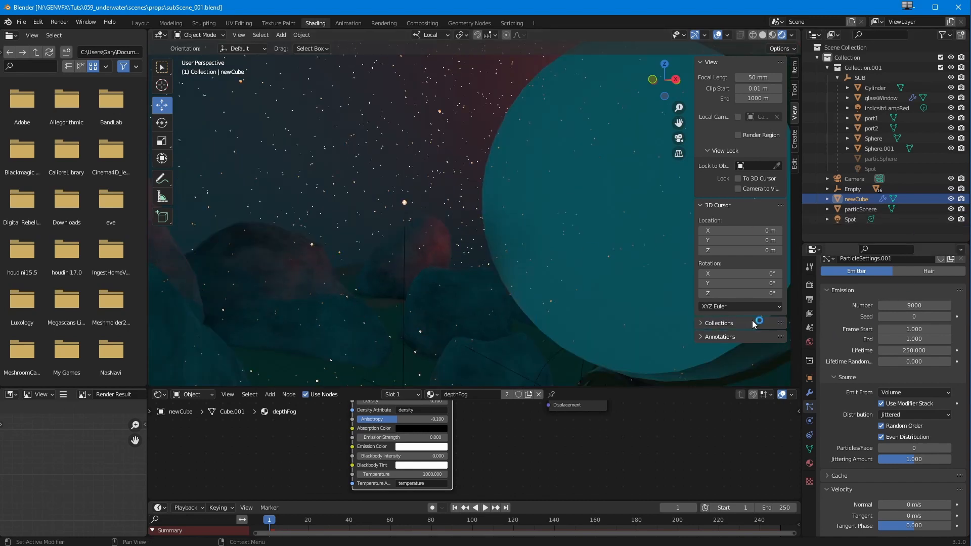
pyautogui.keyDown('ctrl'); pyautogui.moveTo(365, 205); pyautogui.dragTo(383, 255, button='middle'); pyautogui.keyUp('ctrl')
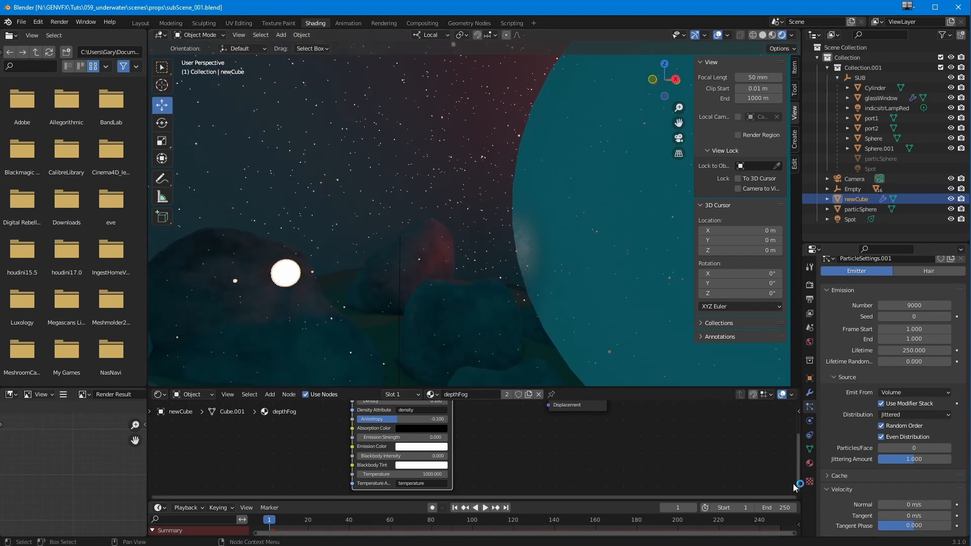
pyautogui.click(860, 209)
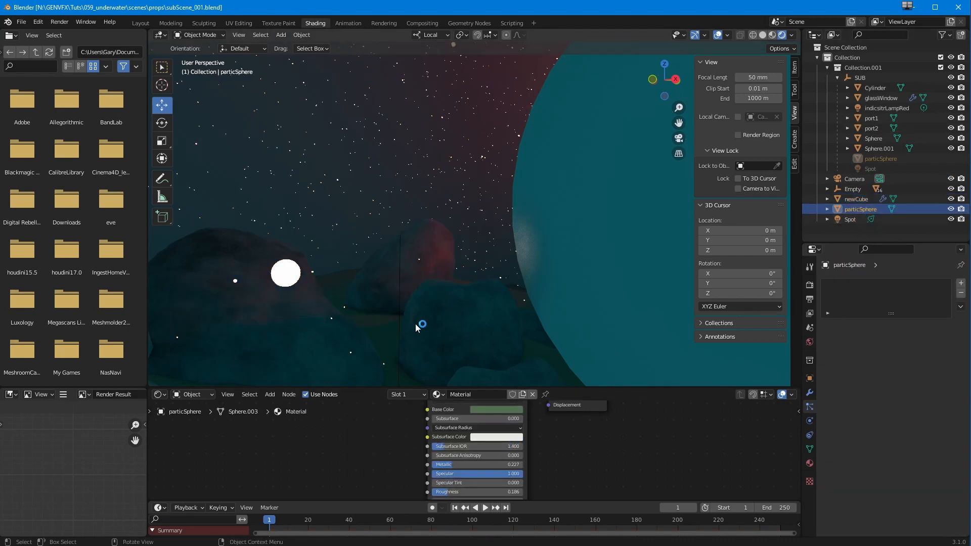
pyautogui.scroll(-4, 477, 245)
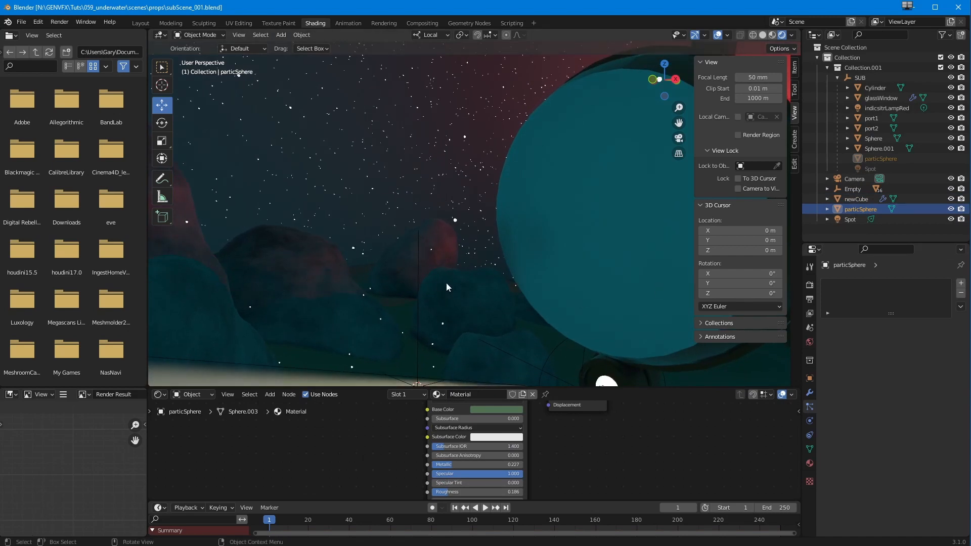
pyautogui.moveTo(453, 287)
pyautogui.mouseDown(button='middle')
pyautogui.moveTo(430, 289)
pyautogui.moveTo(439, 311)
pyautogui.moveTo(455, 302)
pyautogui.moveTo(438, 285)
pyautogui.mouseUp(button='middle')
pyautogui.moveTo(430, 280)
pyautogui.mouseDown(button='middle')
pyautogui.moveTo(453, 277)
pyautogui.moveTo(466, 217)
pyautogui.moveTo(436, 250)
pyautogui.moveTo(435, 239)
pyautogui.moveTo(447, 256)
pyautogui.moveTo(431, 298)
pyautogui.moveTo(438, 278)
pyautogui.moveTo(414, 253)
pyautogui.moveTo(433, 269)
pyautogui.mouseUp(button='middle')
pyautogui.press('KP_0')
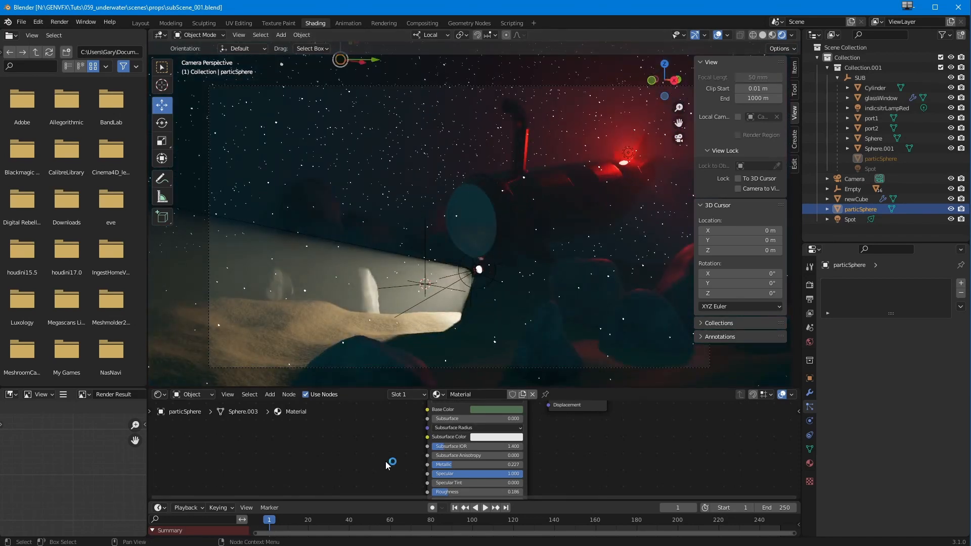
# - Replace the instance object in newCube's particle render settings with particSphere, sampled from the scene's object list
pyautogui.click(849, 219)
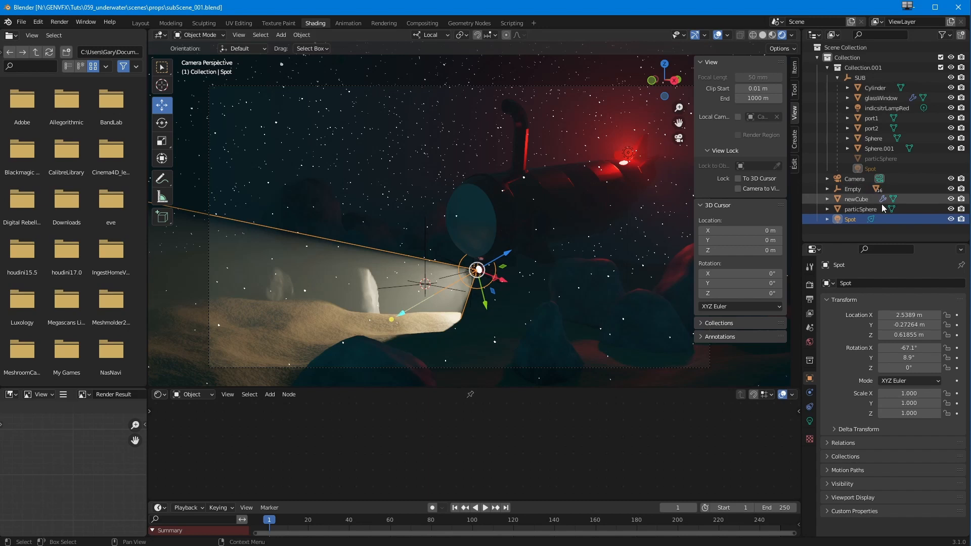
pyautogui.click(860, 209)
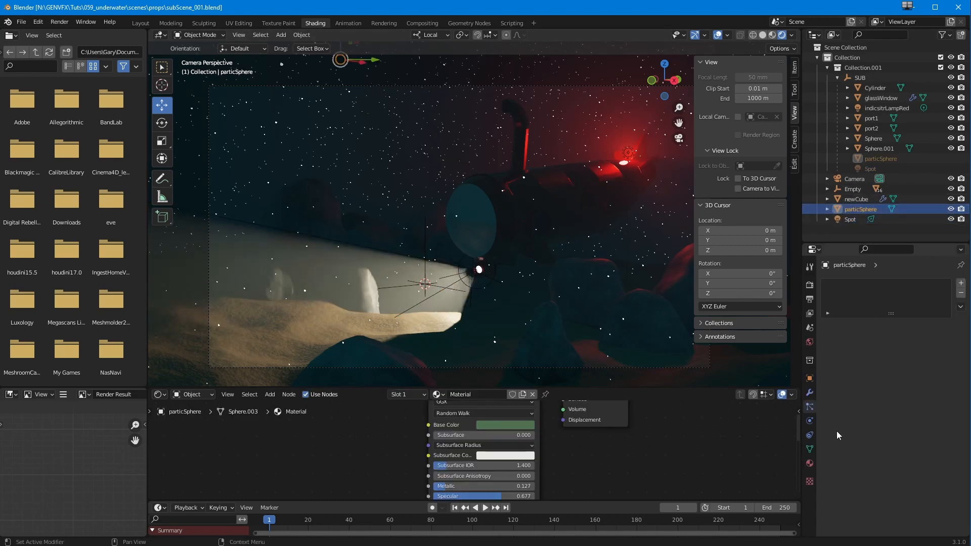
pyautogui.click(849, 199)
pyautogui.scroll(-10, 829, 506)
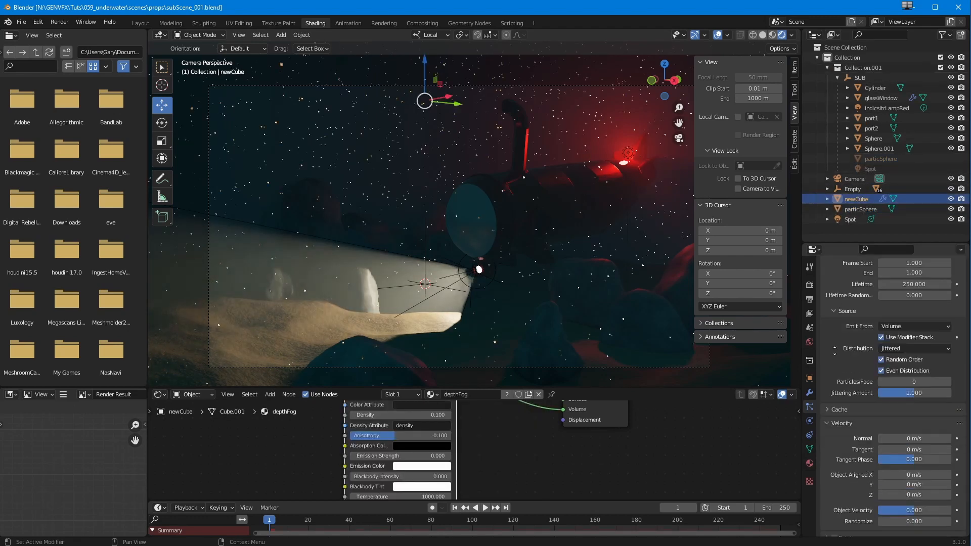
pyautogui.scroll(-5, 843, 498)
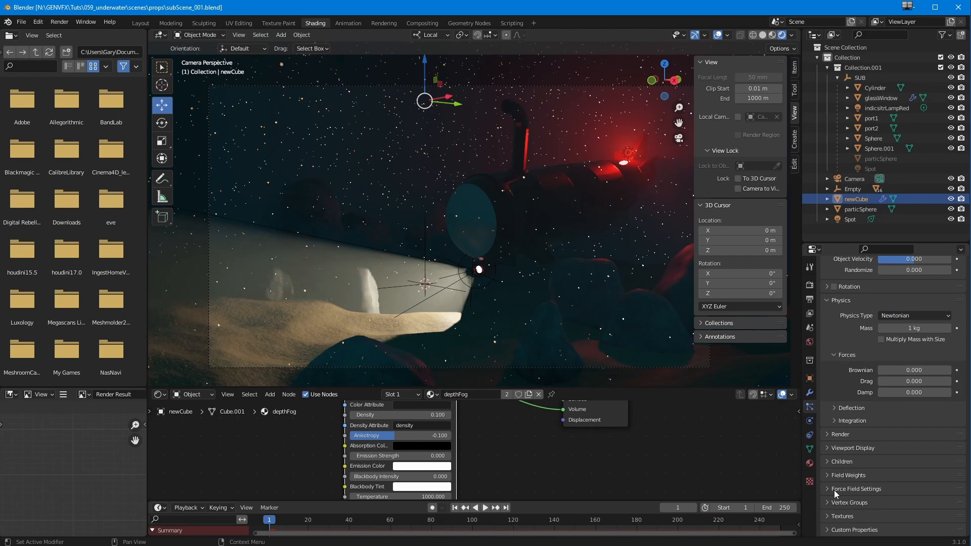
pyautogui.click(826, 435)
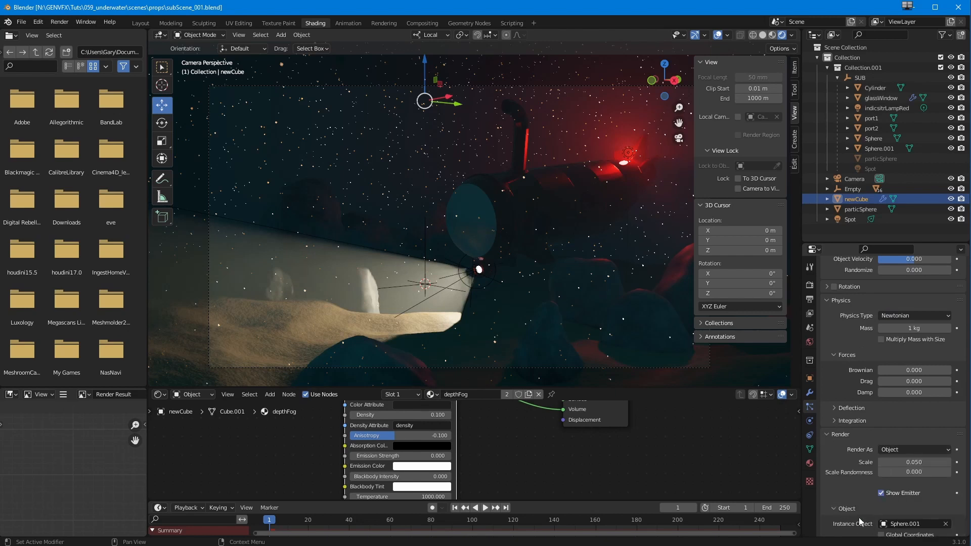
pyautogui.scroll(-3, 860, 522)
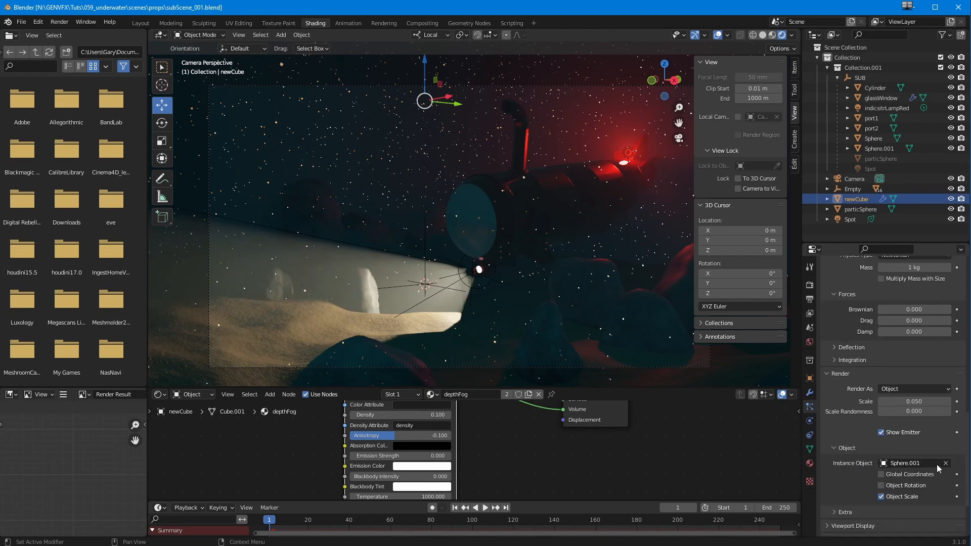
pyautogui.click(945, 463)
pyautogui.click(944, 464)
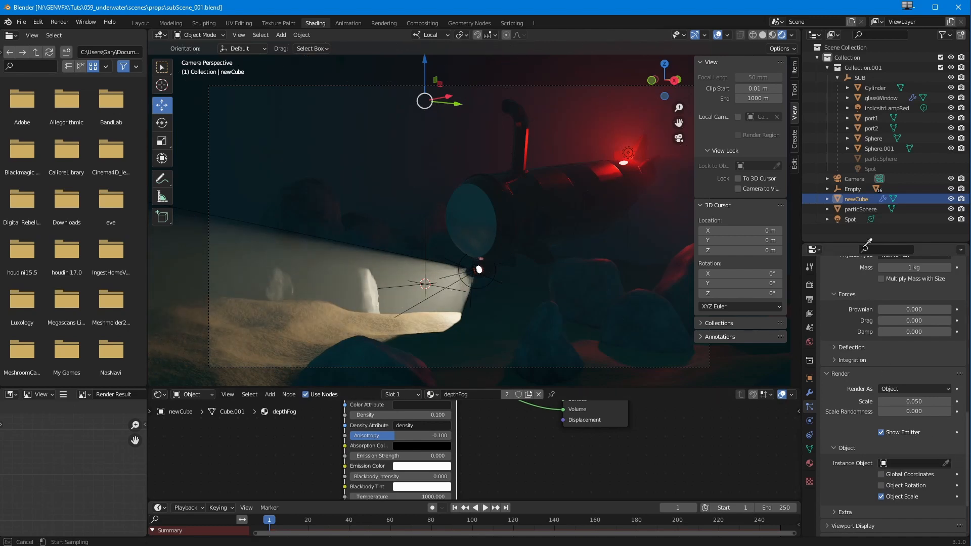
pyautogui.click(859, 209)
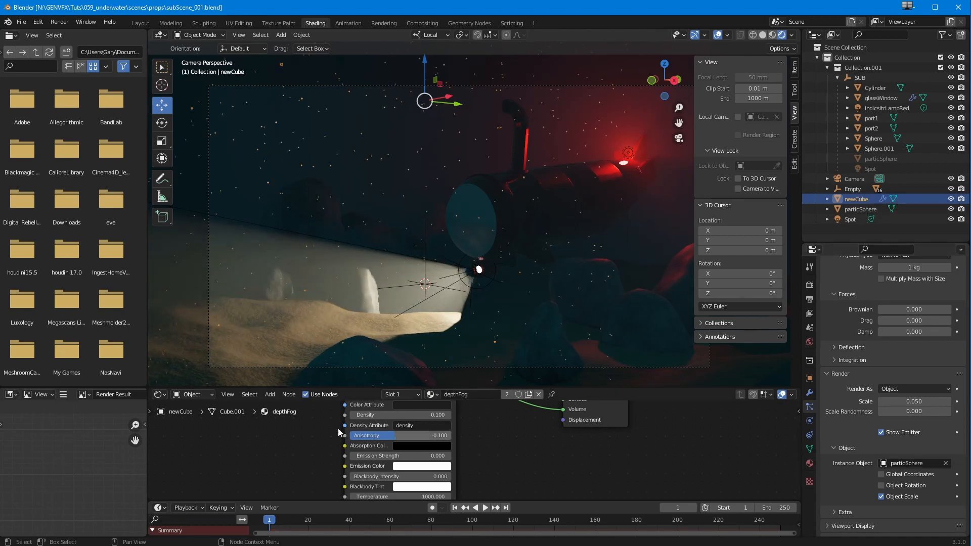
# - Set the render output format to the HDTV 1080p preset
pyautogui.click(851, 219)
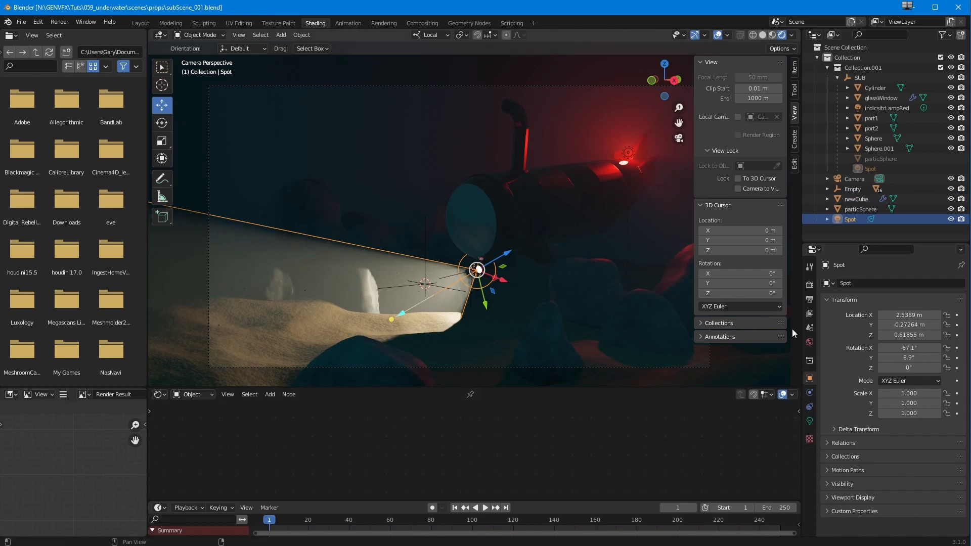
pyautogui.click(809, 314)
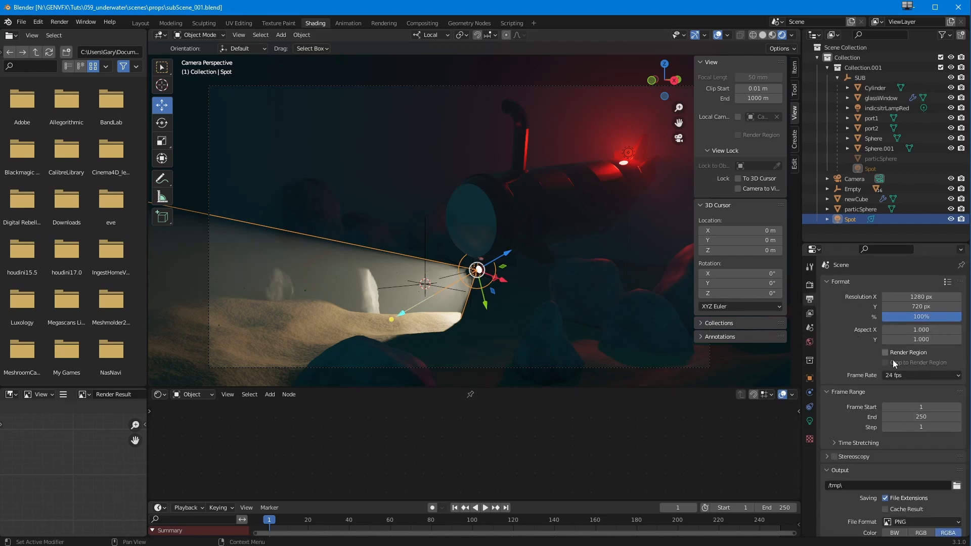
pyautogui.click(947, 282)
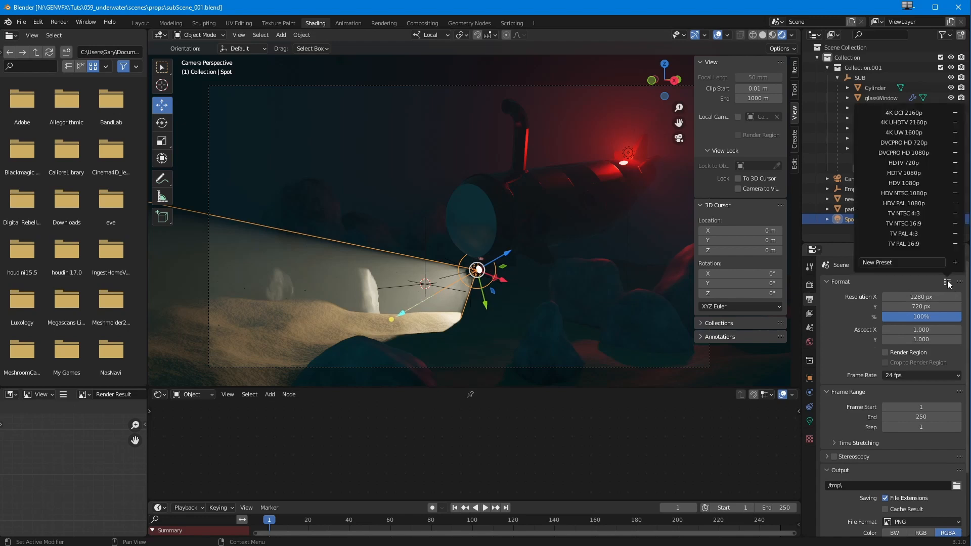
pyautogui.click(901, 185)
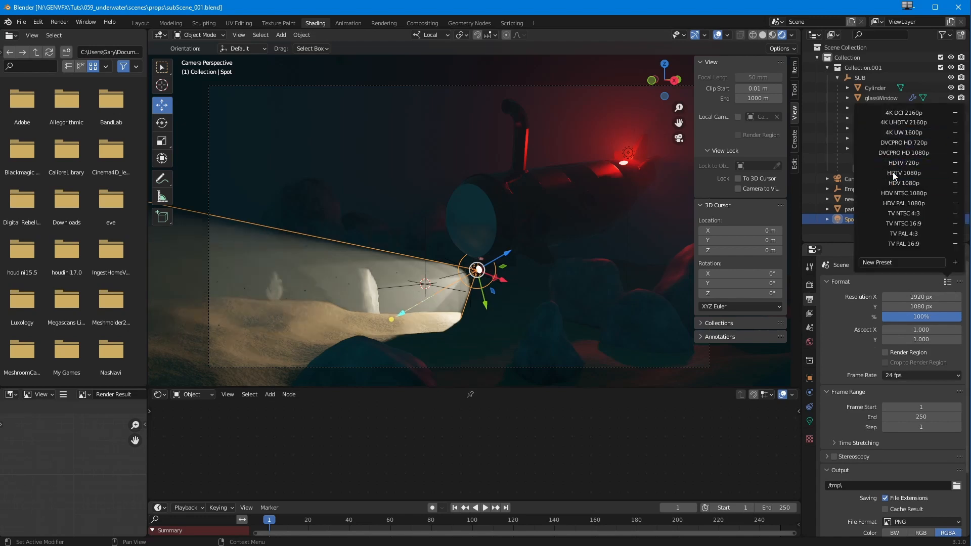
pyautogui.click(893, 172)
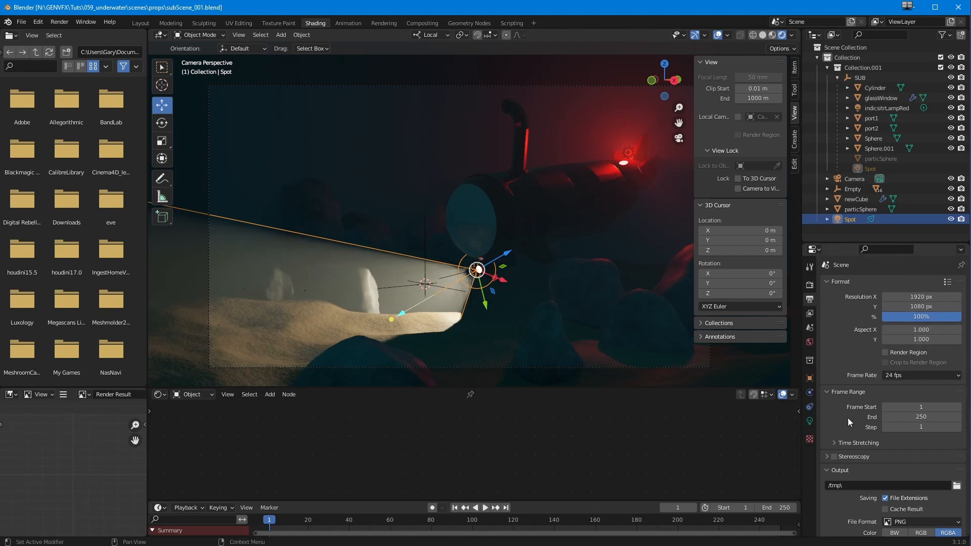
# - Rename the newCube object as volumeCube
pyautogui.click(862, 208)
pyautogui.click(853, 199)
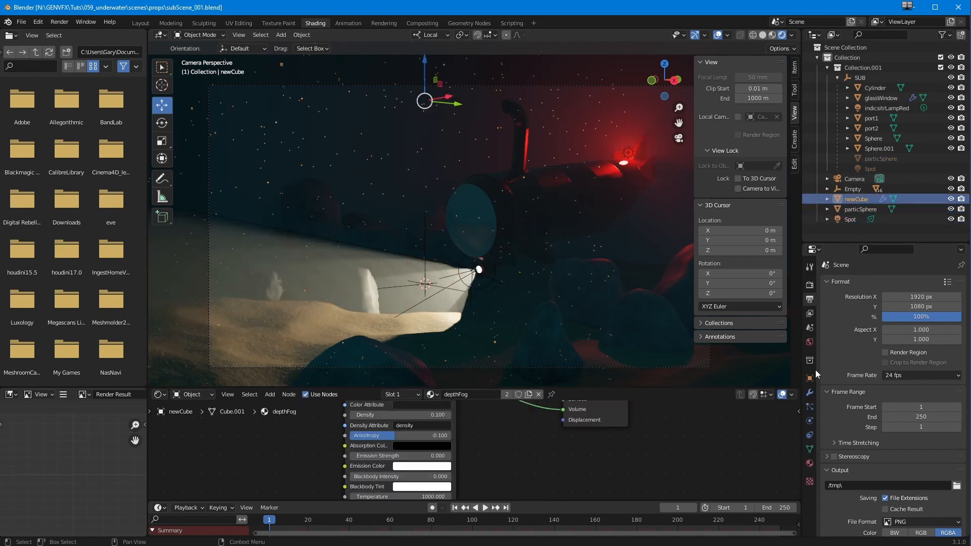
pyautogui.doubleClick(857, 198)
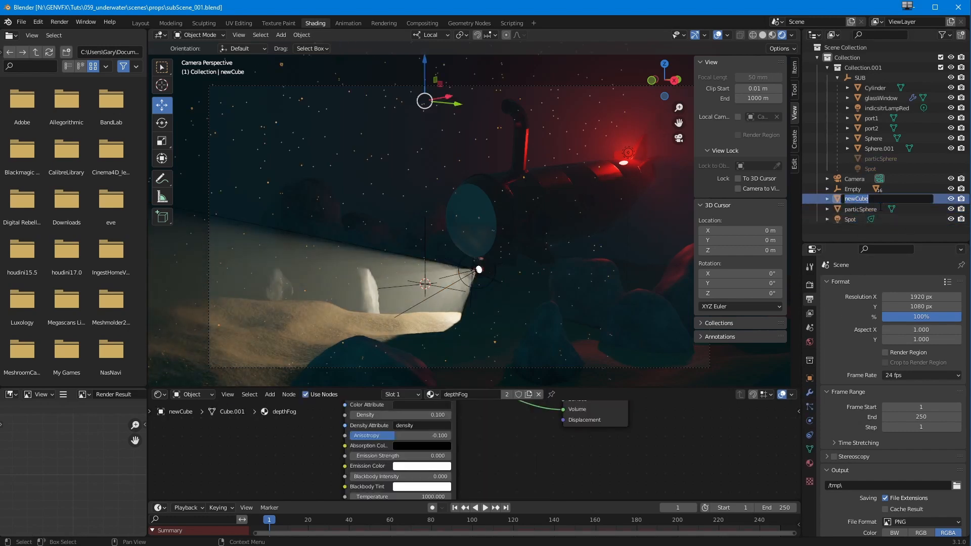
pyautogui.write('volumeCube')
pyautogui.press('Return')
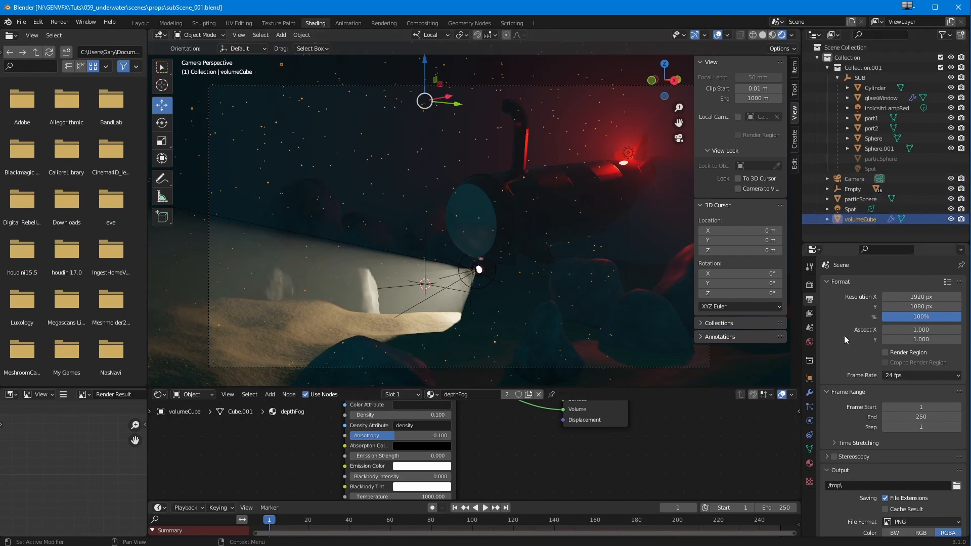
# - Set the number of emitted particles on volumeCube to 27000
pyautogui.scroll(-2, 843, 377)
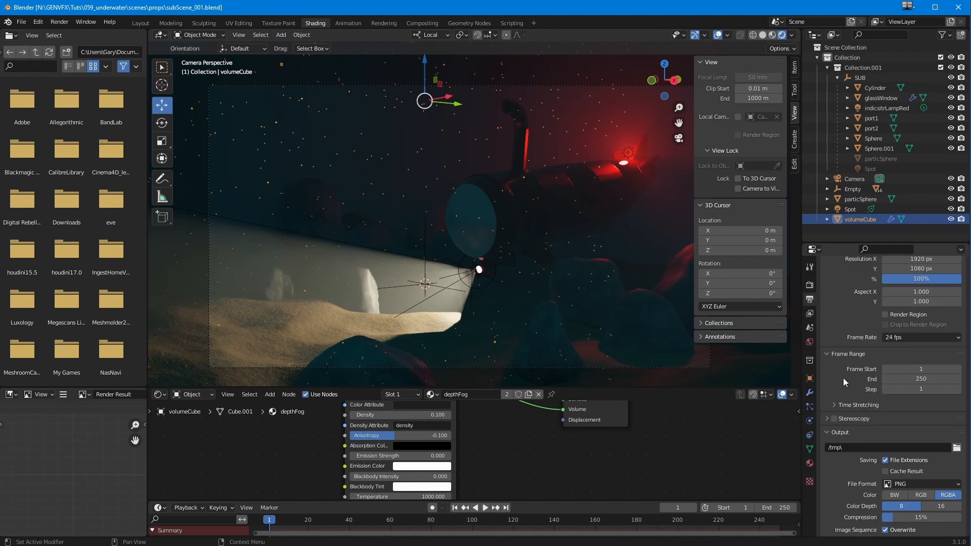
pyautogui.click(810, 407)
pyautogui.click(892, 335)
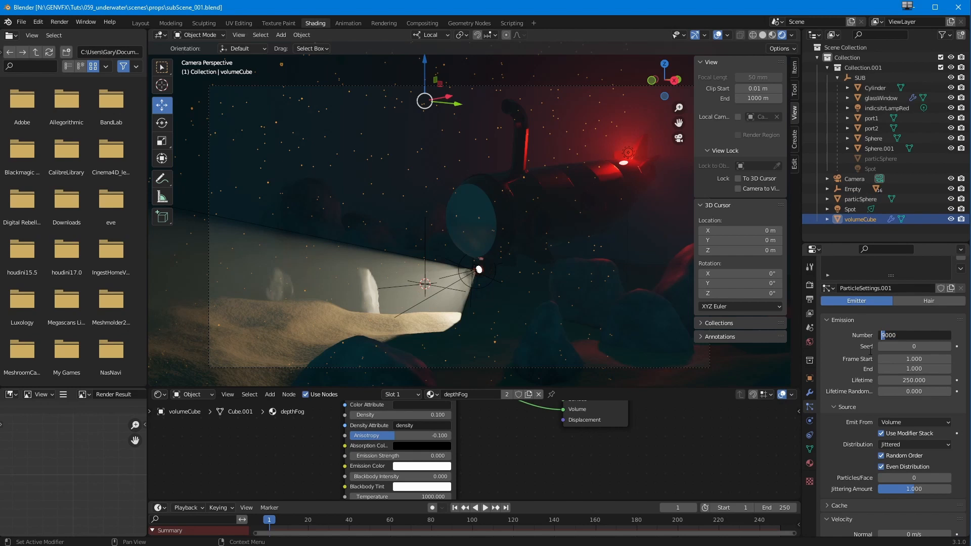
pyautogui.press('Return')
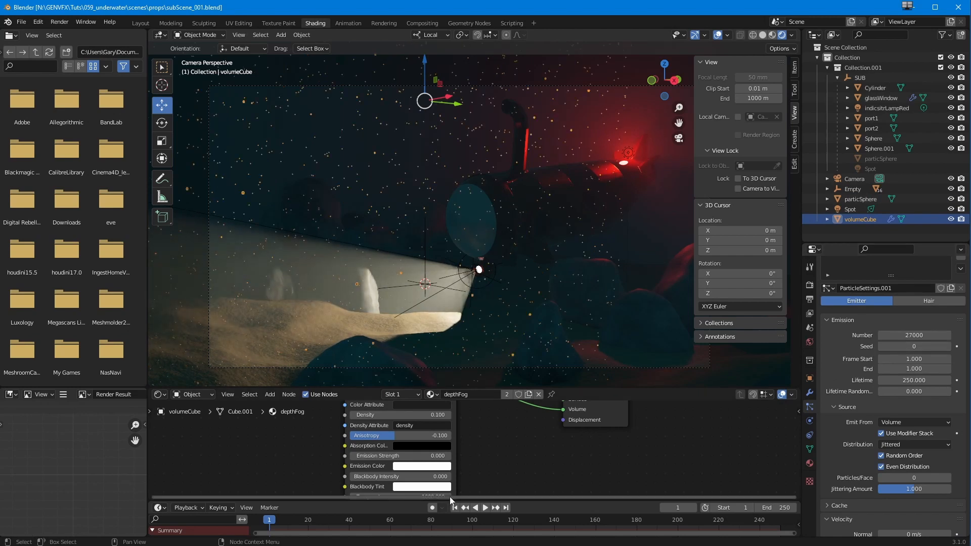
# - Switch to the Rendering workspace and render frame 1 to check the denser particles
pyautogui.click(859, 208)
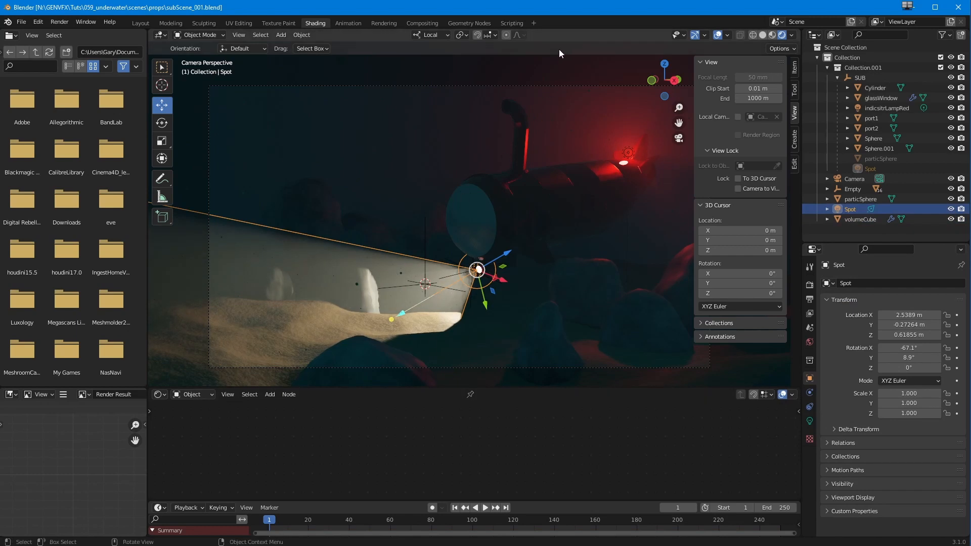
pyautogui.click(477, 266)
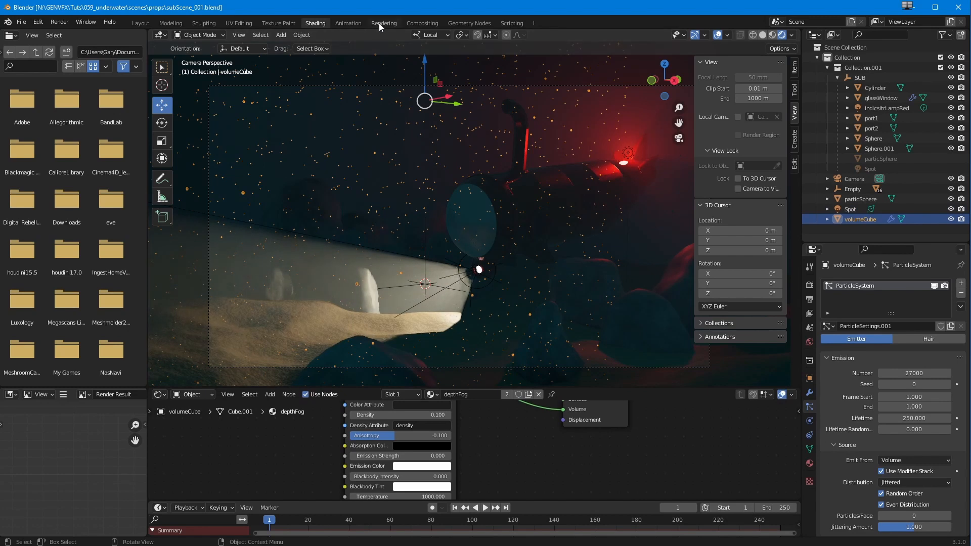
pyautogui.click(382, 24)
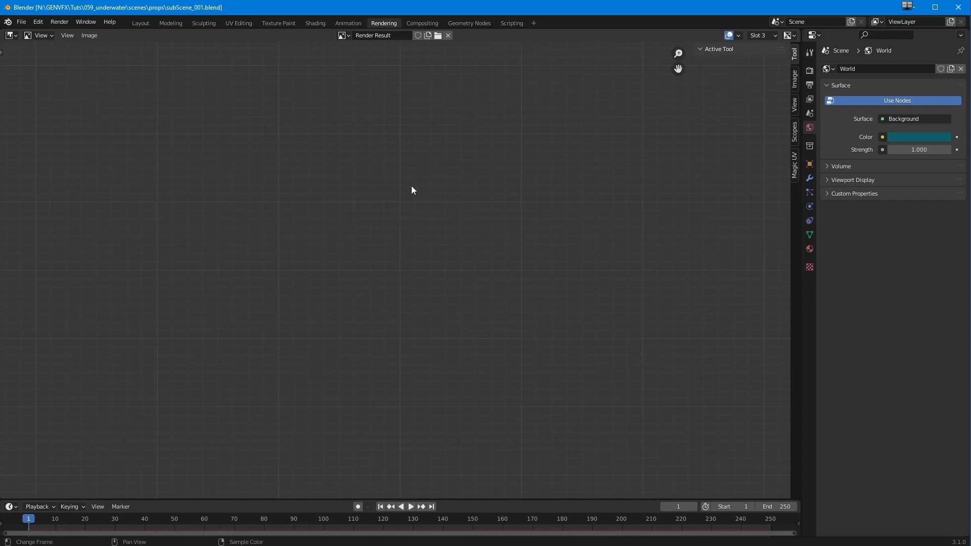
pyautogui.press('F12')
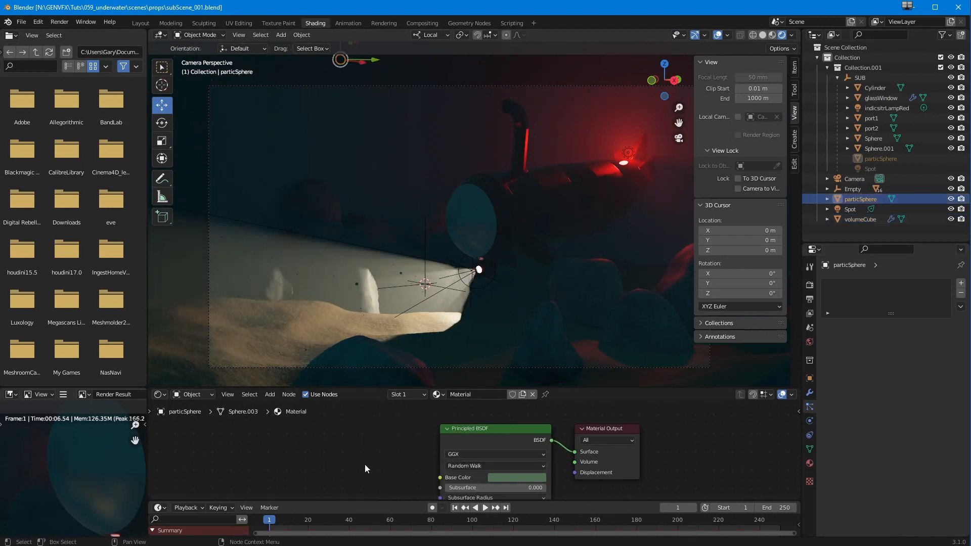
# - Set particSphere's material to Metallic 0.291 and Specular 0.891, and lower its Roughness
pyautogui.scroll(2, 428, 469)
pyautogui.scroll(1, 392, 478)
pyautogui.moveTo(392, 486); pyautogui.dragTo(398, 430, button='middle')
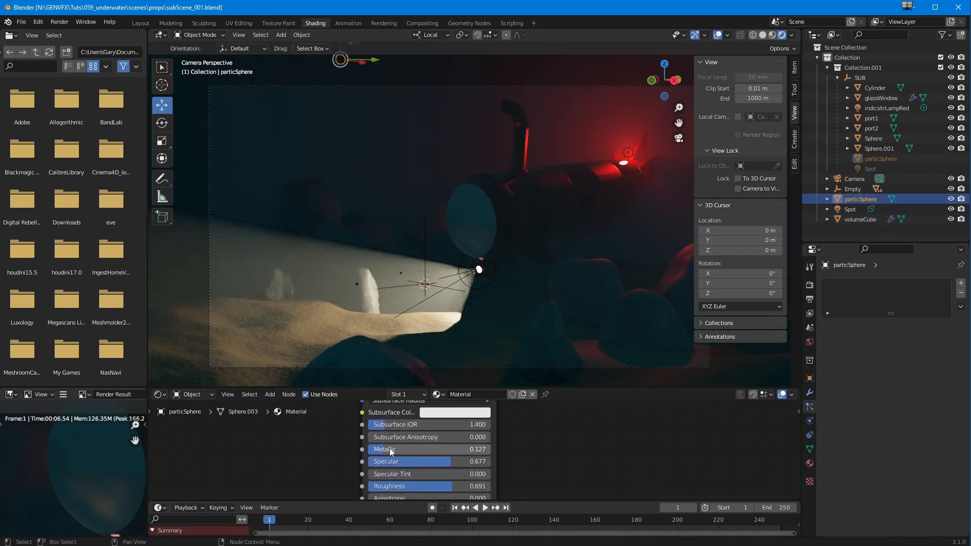
pyautogui.moveTo(398, 452); pyautogui.dragTo(505, 471)
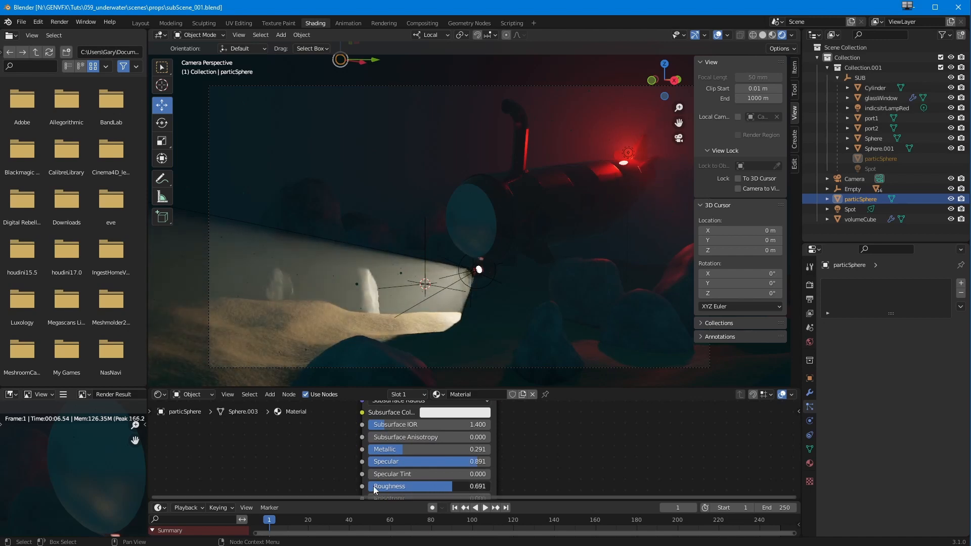
pyautogui.moveTo(394, 490); pyautogui.dragTo(368, 489)
# - Brighten particSphere's base colour to a pale green with hue 0.345, saturation 0.373 and value 0.765
pyautogui.moveTo(338, 434); pyautogui.dragTo(341, 482, button='middle')
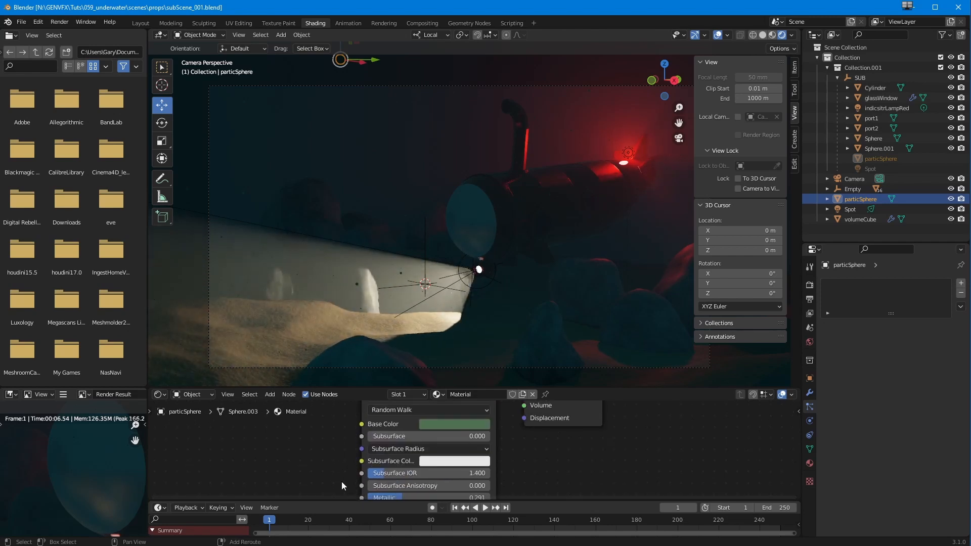
pyautogui.click(440, 425)
pyautogui.moveTo(513, 320); pyautogui.dragTo(516, 274)
pyautogui.click(458, 297)
pyautogui.moveTo(460, 387); pyautogui.dragTo(442, 385)
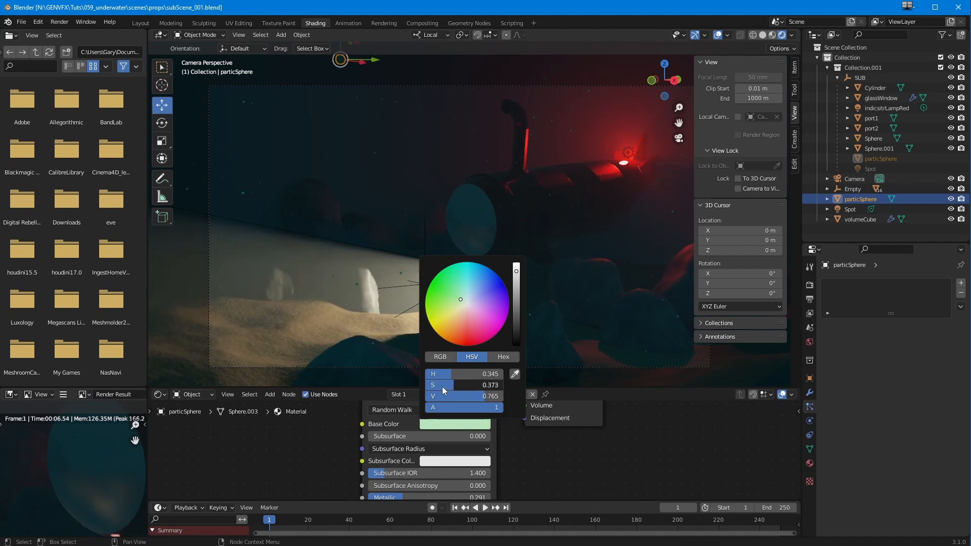
pyautogui.moveTo(443, 487)
pyautogui.mouseDown(button='middle')
pyautogui.moveTo(446, 408)
pyautogui.moveTo(432, 437)
pyautogui.moveTo(432, 407)
pyautogui.mouseUp(button='middle')
pyautogui.moveTo(432, 485); pyautogui.dragTo(431, 444, button='middle')
pyautogui.moveTo(408, 484)
pyautogui.mouseDown(button='middle')
pyautogui.moveTo(410, 429)
pyautogui.moveTo(410, 475)
pyautogui.mouseUp(button='middle')
pyautogui.click(809, 392)
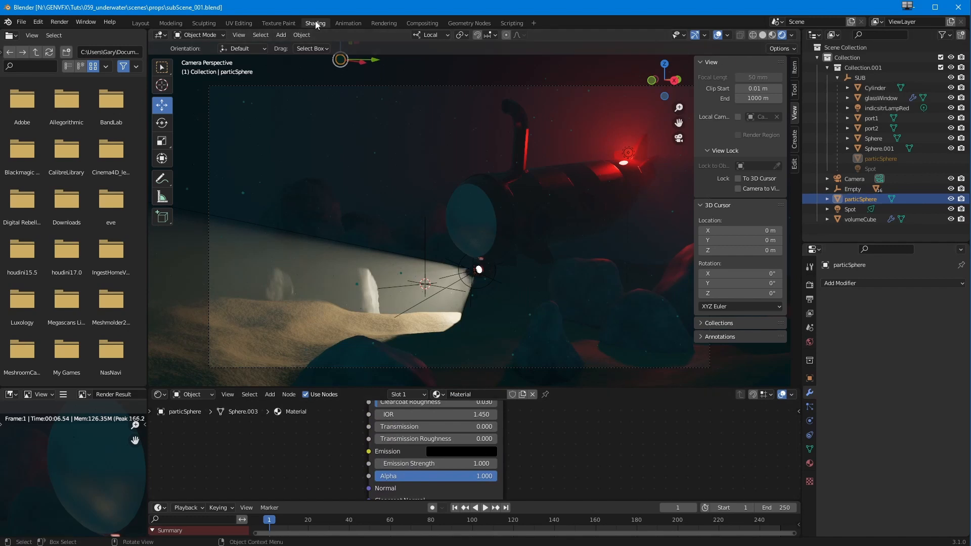
# - Re-render frame 1 in the Rendering workspace and inspect the full image with the recoloured particles
pyautogui.click(383, 24)
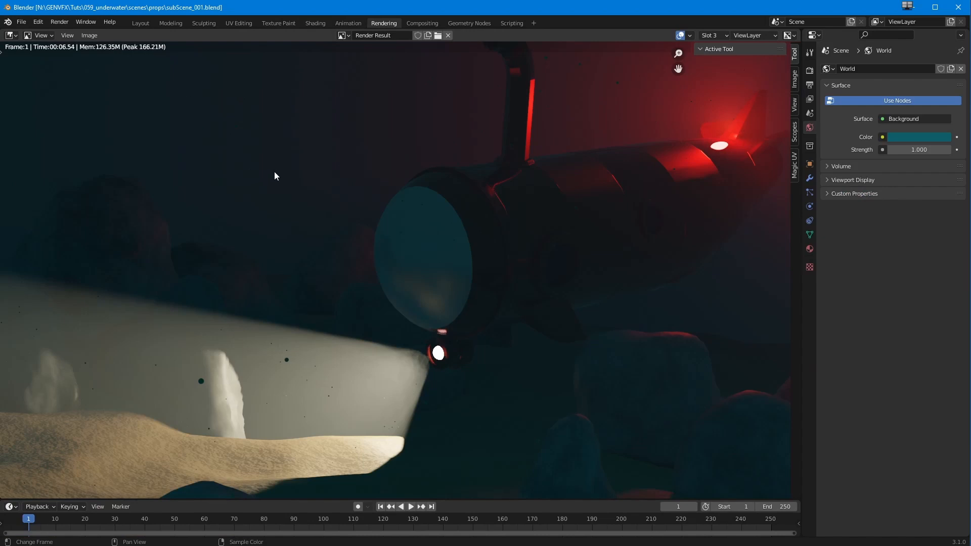
pyautogui.press('F12')
pyautogui.scroll(-2, 421, 332)
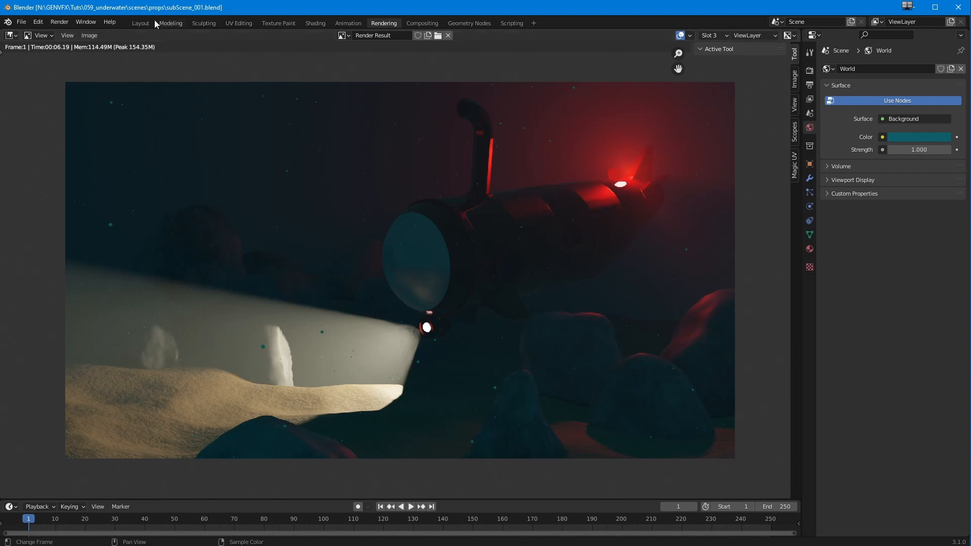
# - Select indicsitrLampRed near the submarine's tail fin in the Layout workspace and display the viewport in solid shading
pyautogui.click(309, 23)
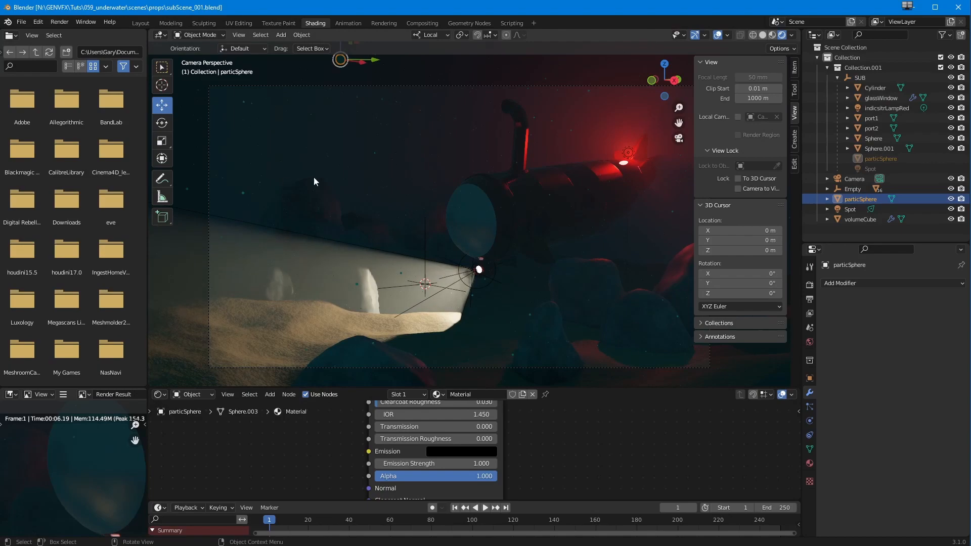
pyautogui.click(141, 23)
pyautogui.moveTo(318, 308)
pyautogui.mouseDown(button='middle')
pyautogui.moveTo(284, 297)
pyautogui.moveTo(300, 224)
pyautogui.moveTo(312, 293)
pyautogui.moveTo(274, 287)
pyautogui.moveTo(212, 303)
pyautogui.moveTo(221, 318)
pyautogui.moveTo(223, 299)
pyautogui.moveTo(285, 300)
pyautogui.moveTo(380, 265)
pyautogui.mouseUp(button='middle')
pyautogui.click(493, 177)
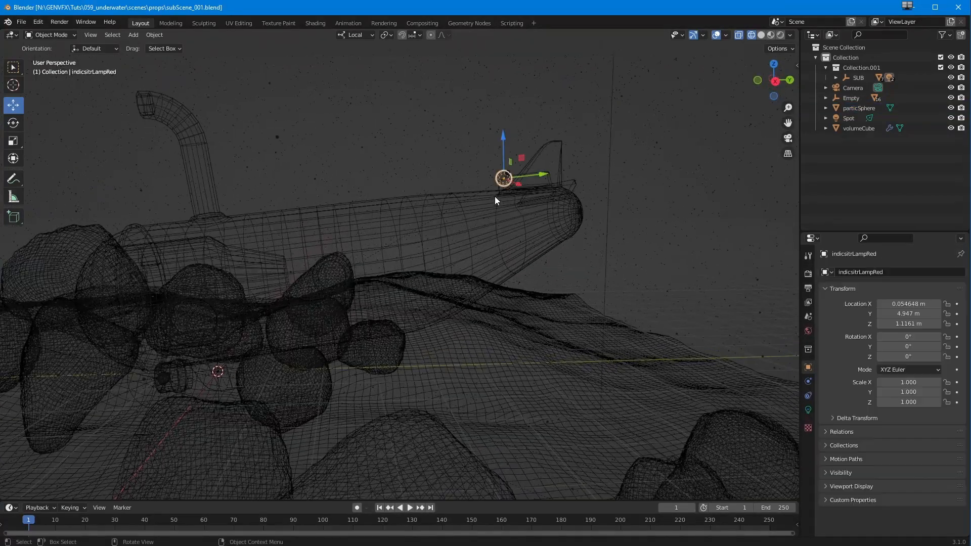
pyautogui.press('z')
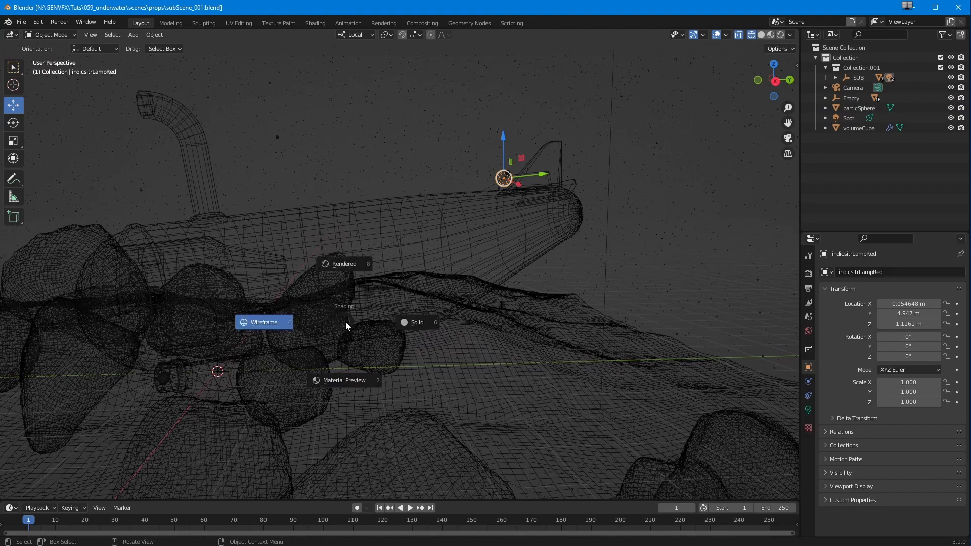
pyautogui.click(346, 323)
# - Shift indicsitrLampRed about -0.01 m along its local X axis and duplicate it in place
pyautogui.moveTo(480, 190); pyautogui.dragTo(330, 302, button='middle')
pyautogui.moveTo(271, 285); pyautogui.dragTo(282, 289)
pyautogui.moveTo(282, 289); pyautogui.dragTo(359, 268, button='middle')
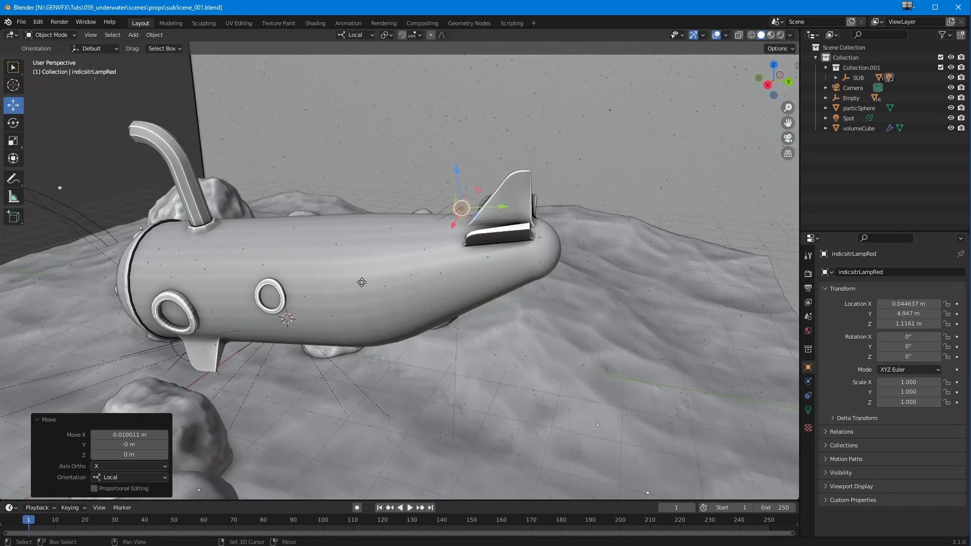
pyautogui.hotkey('shift', 'd')
pyautogui.rightClick(360, 273)
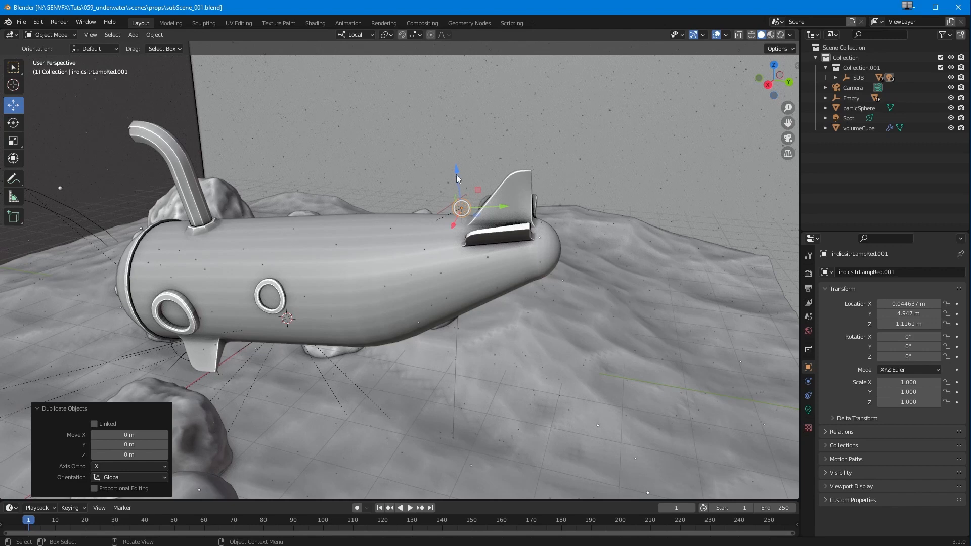
# - Move the duplicated lamp just below the submarine's tail, to about Y 5.31 m and Z -0.32 m
pyautogui.moveTo(457, 171); pyautogui.dragTo(473, 286)
pyautogui.moveTo(378, 305); pyautogui.dragTo(575, 278, button='middle')
pyautogui.moveTo(539, 275); pyautogui.dragTo(587, 268)
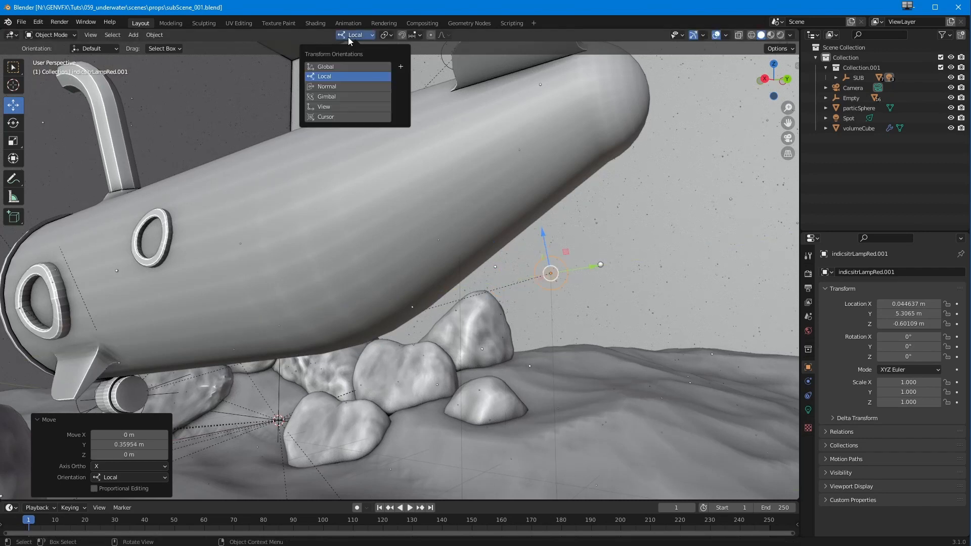
pyautogui.press('g')
pyautogui.press('z')
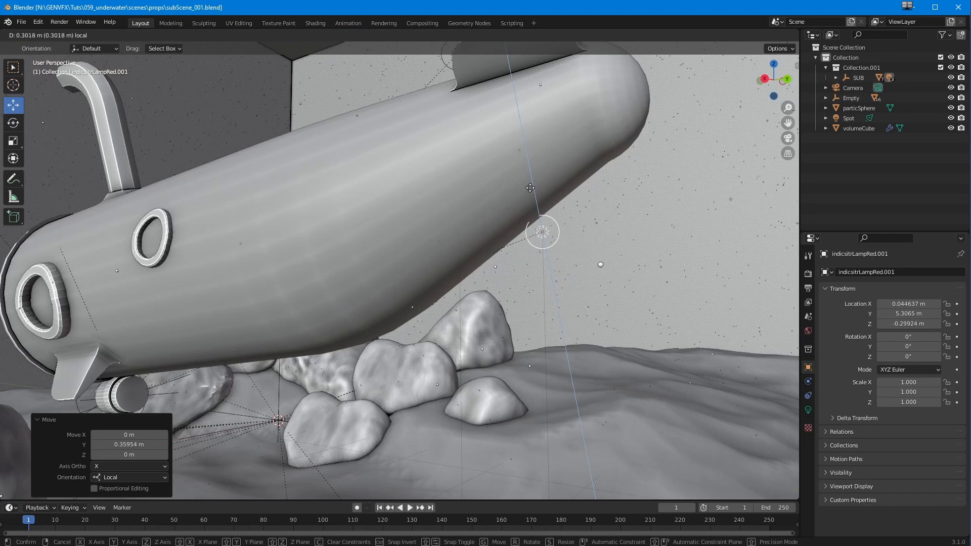
pyautogui.click(531, 192)
pyautogui.moveTo(384, 275); pyautogui.dragTo(414, 303, button='middle')
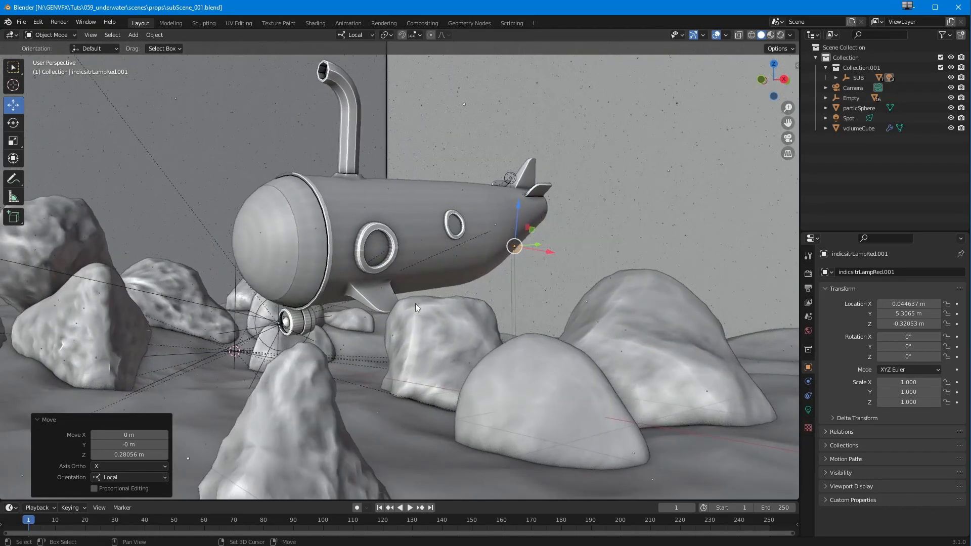
# - Return to the Shading workspace, hide the viewport sidebar and rename the duplicated lamp as indicsitrLampGreen
pyautogui.click(313, 23)
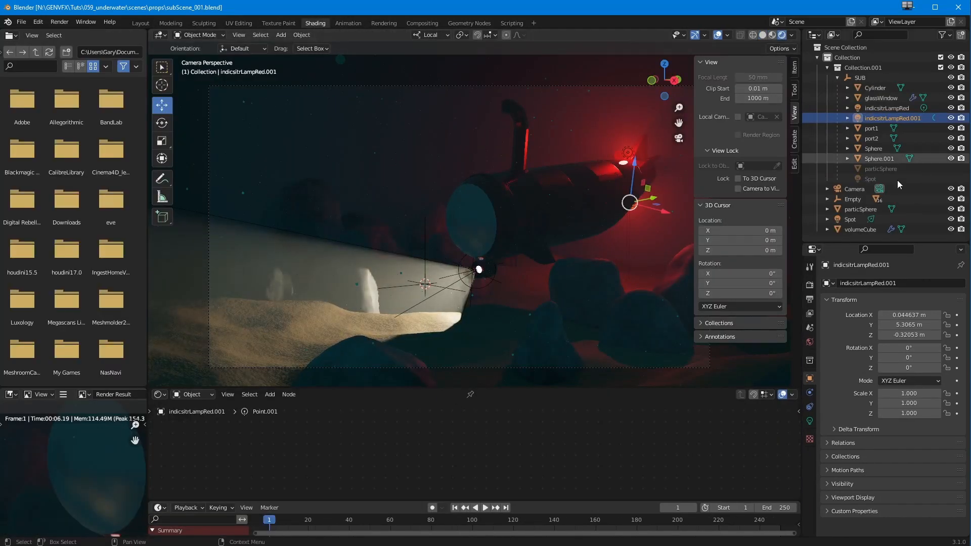
pyautogui.press('n')
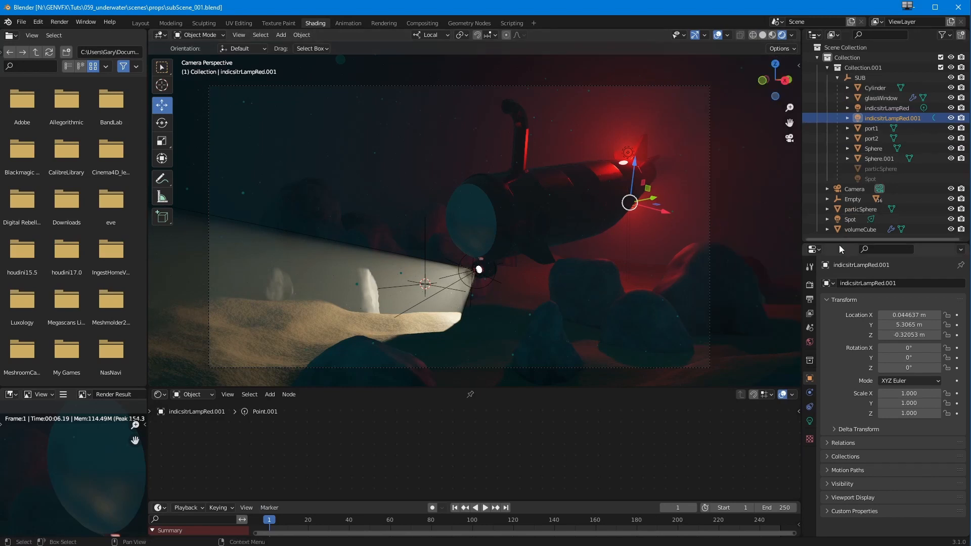
pyautogui.doubleClick(905, 118)
pyautogui.moveTo(897, 118); pyautogui.dragTo(966, 125)
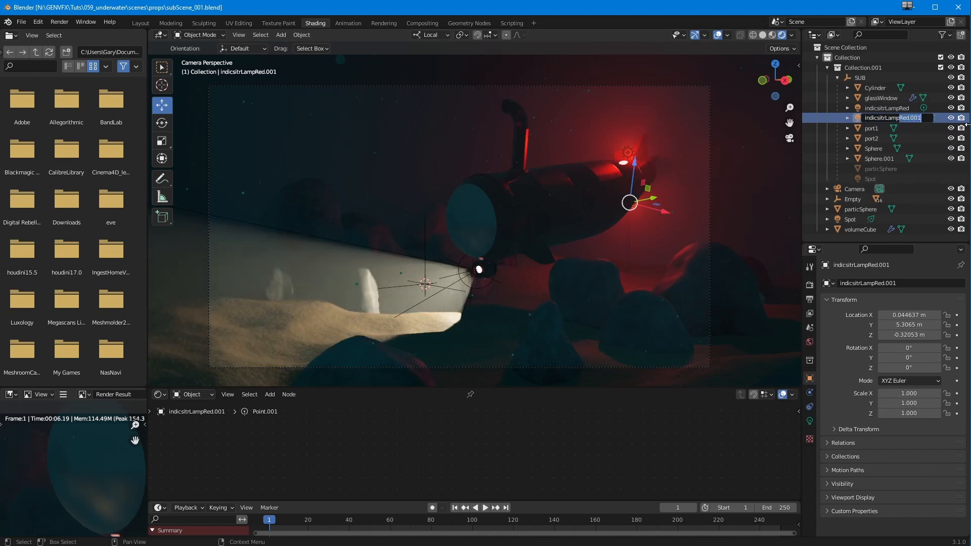
pyautogui.write('Gr')
pyautogui.press('Return')
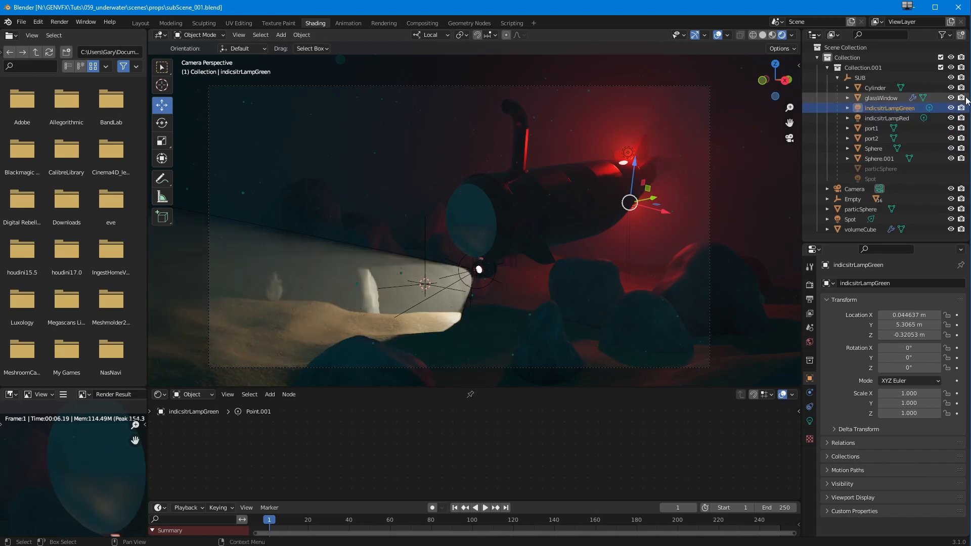
# - Change indicsitrLampGreen's light color to green with hue about 0.338 and saturation about 0.82
pyautogui.click(809, 420)
pyautogui.click(914, 341)
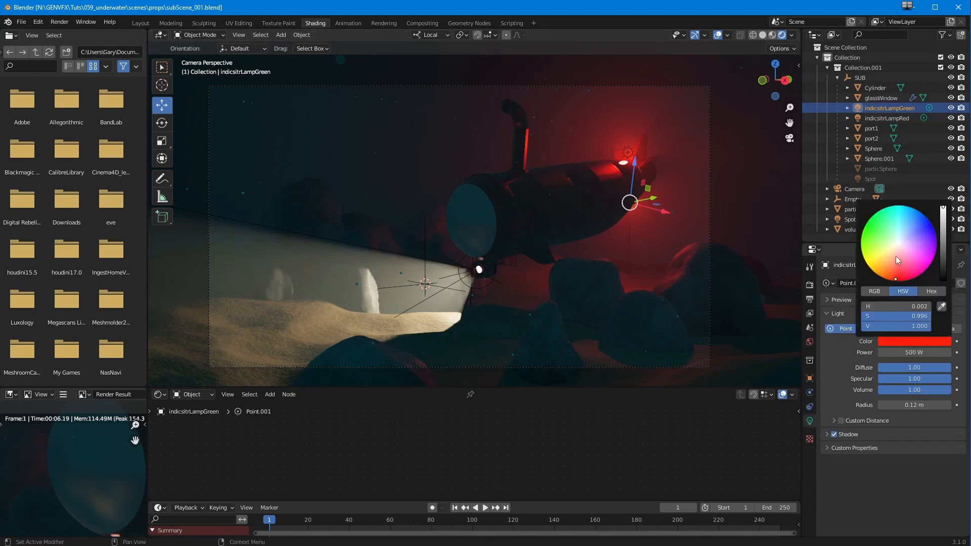
pyautogui.click(880, 232)
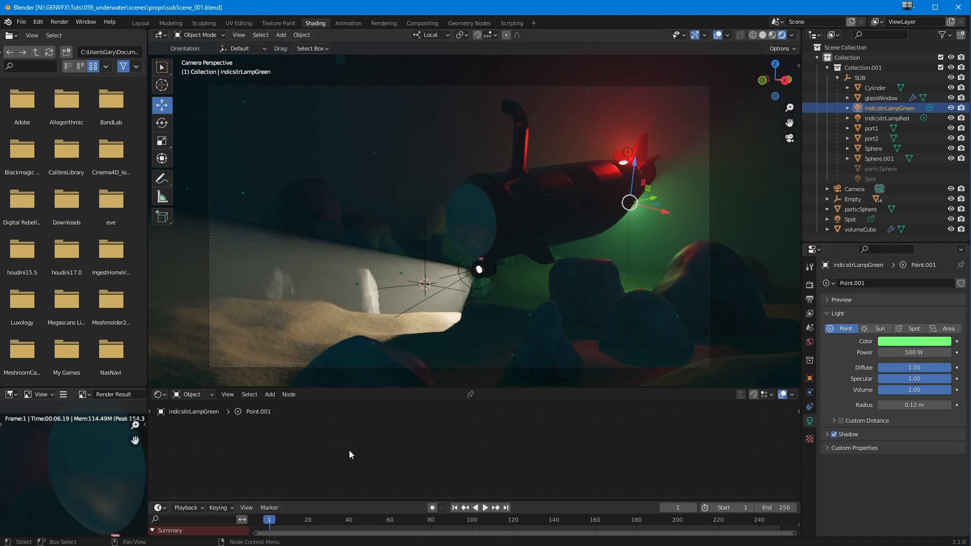
# - Select volumeCube and set the anisotropy of its depthFog Principled Volume node to 0.1
pyautogui.click(352, 173)
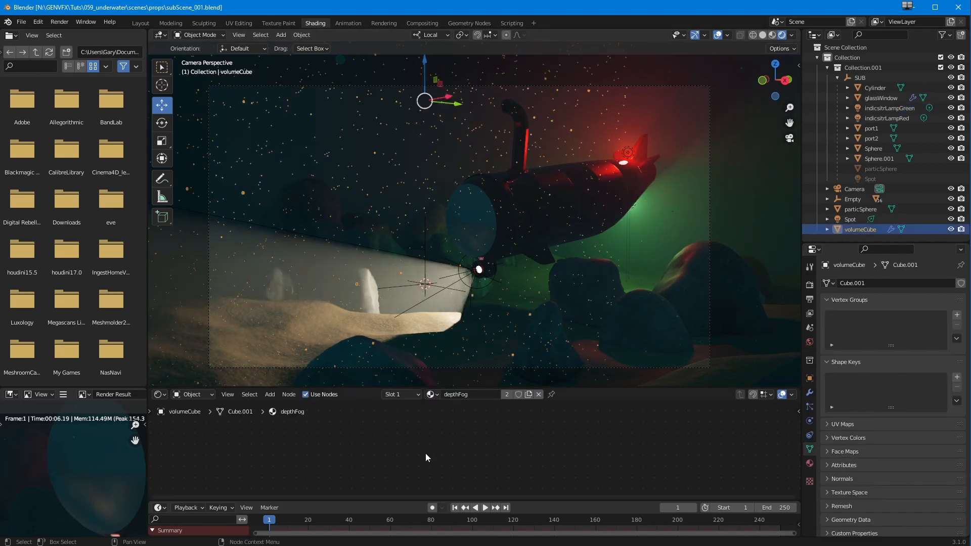
pyautogui.scroll(-5, 404, 450)
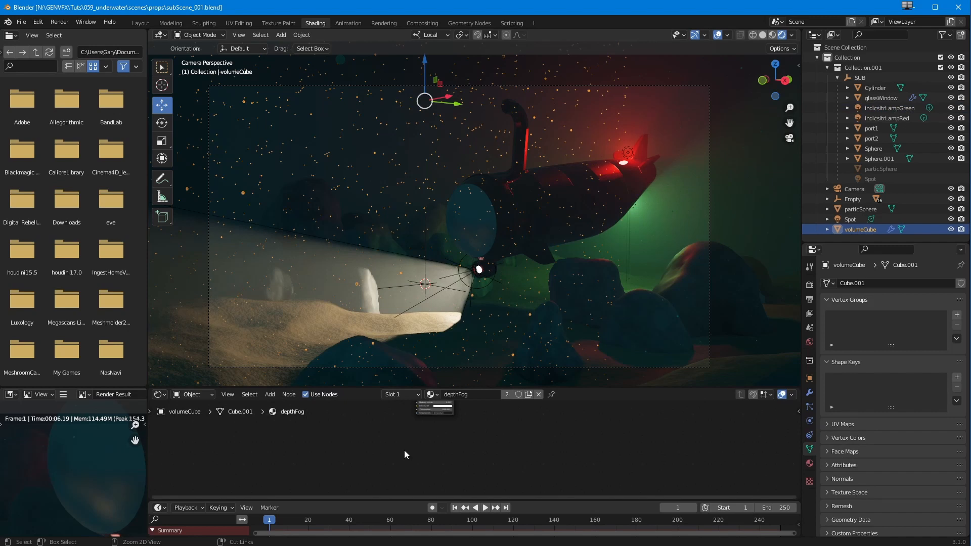
pyautogui.moveTo(403, 446); pyautogui.dragTo(411, 496, button='middle')
pyautogui.scroll(6, 408, 448)
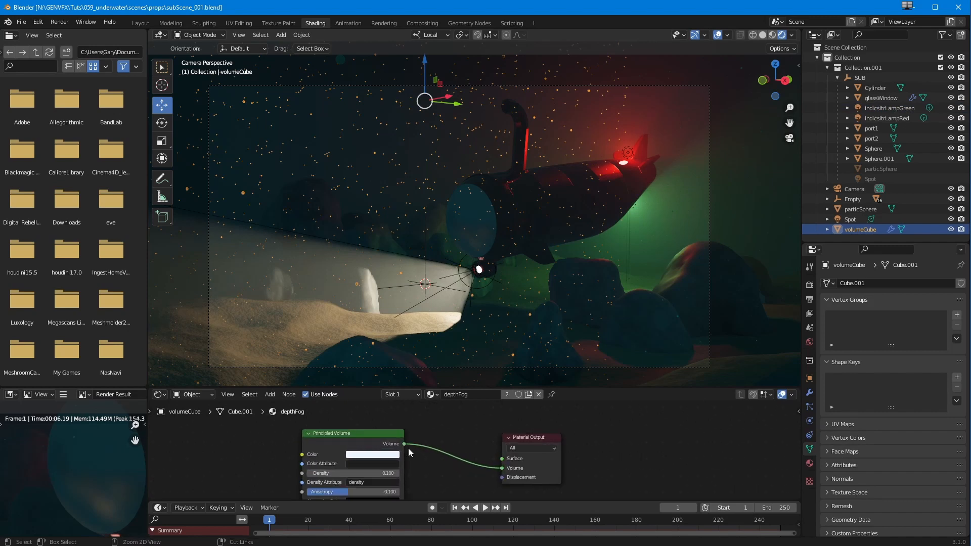
pyautogui.scroll(2, 379, 444)
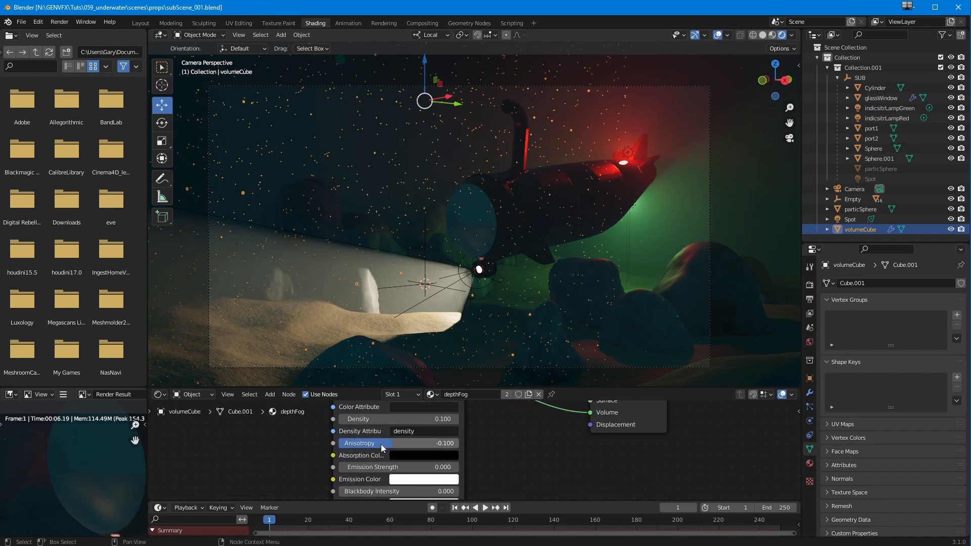
pyautogui.moveTo(385, 445)
pyautogui.mouseDown()
pyautogui.moveTo(328, 450)
pyautogui.moveTo(401, 444)
pyautogui.mouseUp()
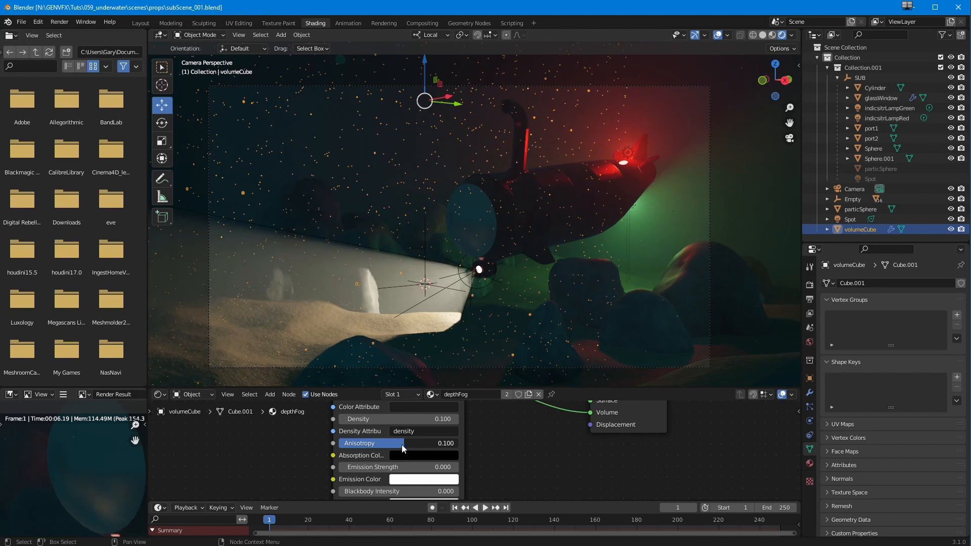
# - Try the extreme anisotropy values 1.0 and -1.0 on the depthFog Principled Volume node
pyautogui.moveTo(402, 447); pyautogui.dragTo(461, 451)
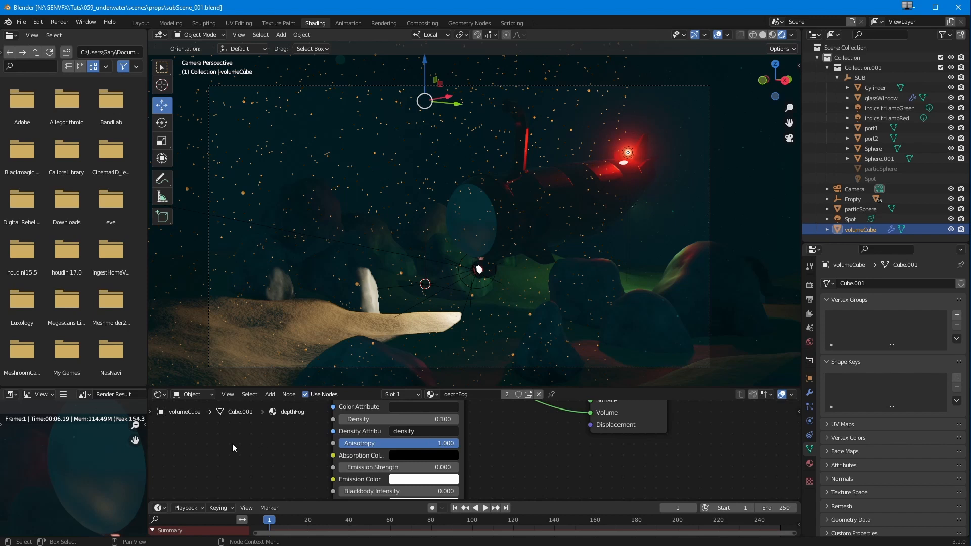
pyautogui.click(379, 443)
pyautogui.moveTo(378, 444); pyautogui.dragTo(305, 450)
pyautogui.write('-1')
pyautogui.press('Return')
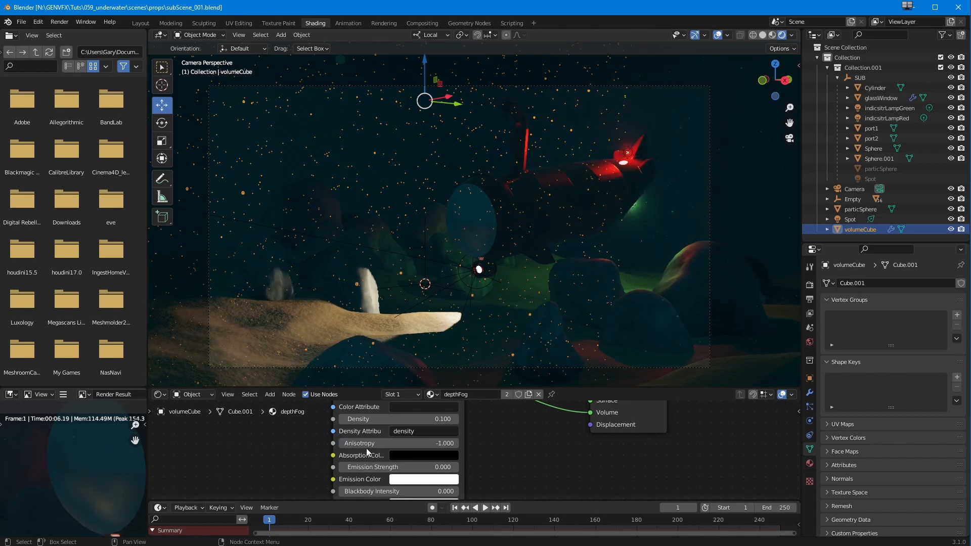
# - Set the depthFog volume's anisotropy to 0.9 and refine it to 0.95
pyautogui.click(350, 441)
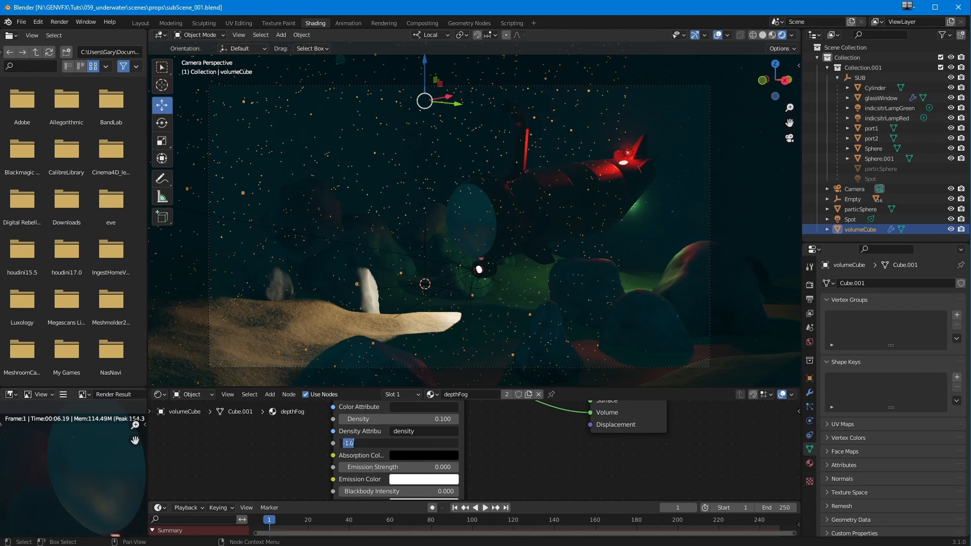
pyautogui.press('BackSpace')
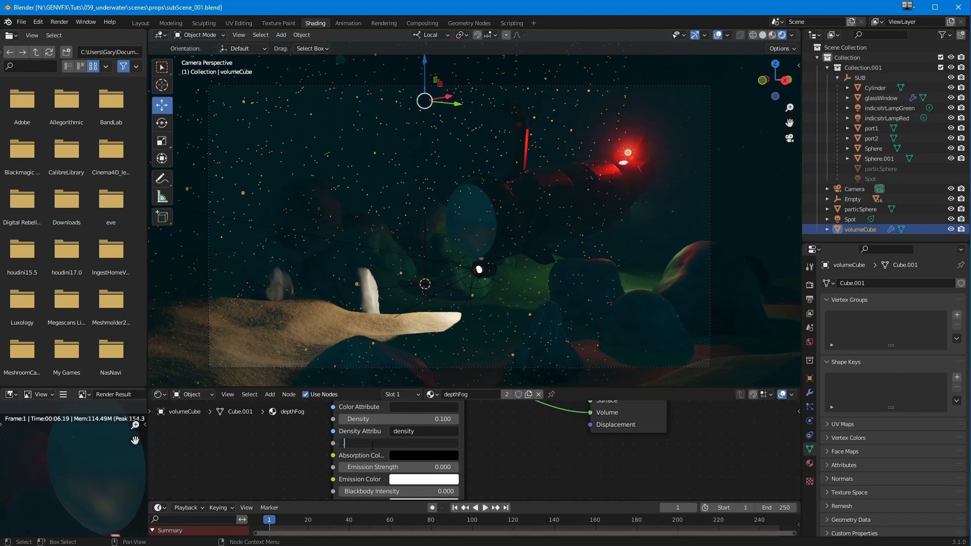
pyautogui.write('.9')
pyautogui.press('Return')
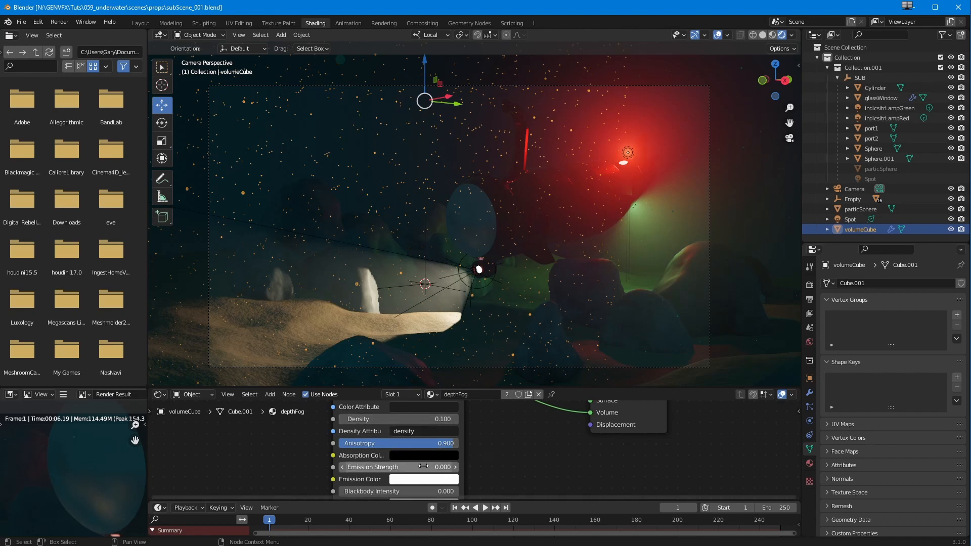
pyautogui.click(433, 444)
pyautogui.write('0.95')
pyautogui.press('Return')
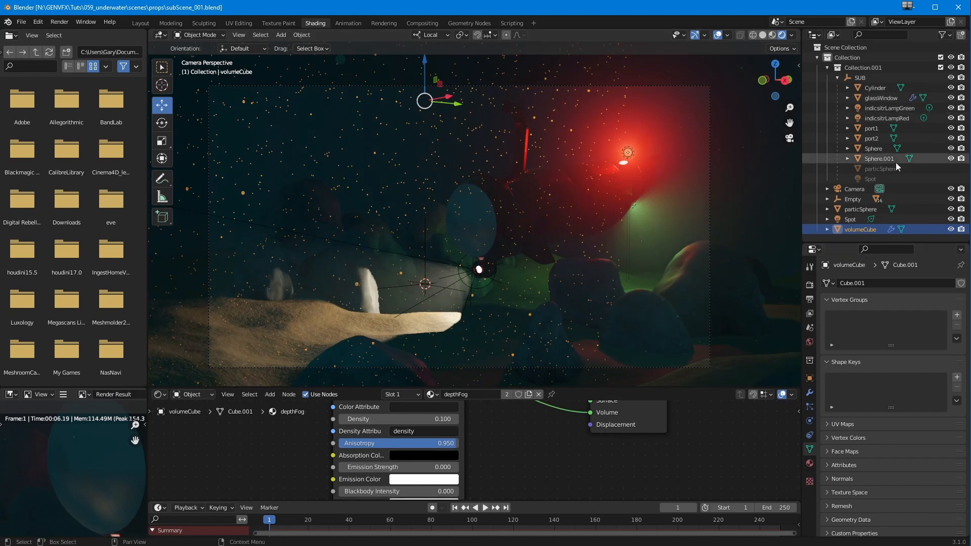
# - Select indicsitrLampGreen, adjust its Emission node color saturation to about 0.91 and lower its light color saturation to about 0.63
pyautogui.click(872, 110)
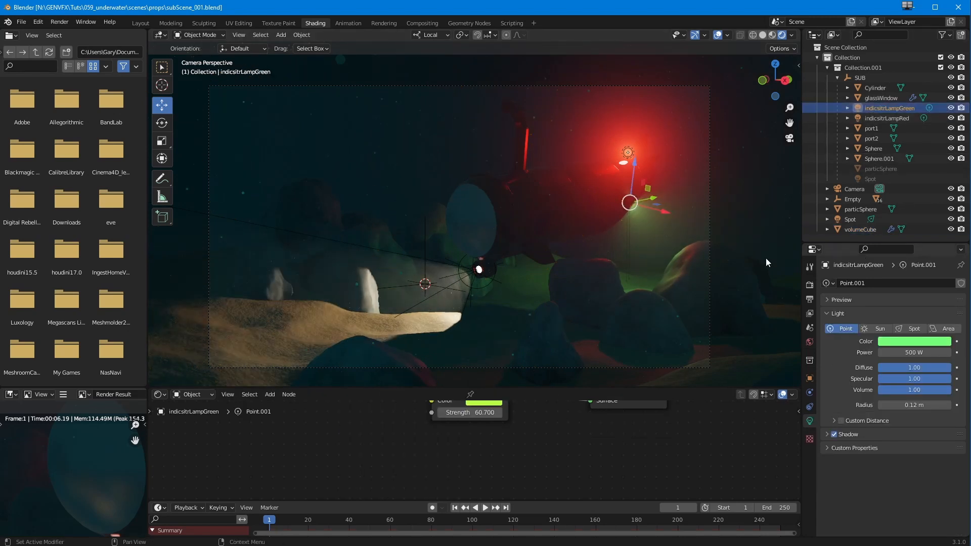
pyautogui.press('Home')
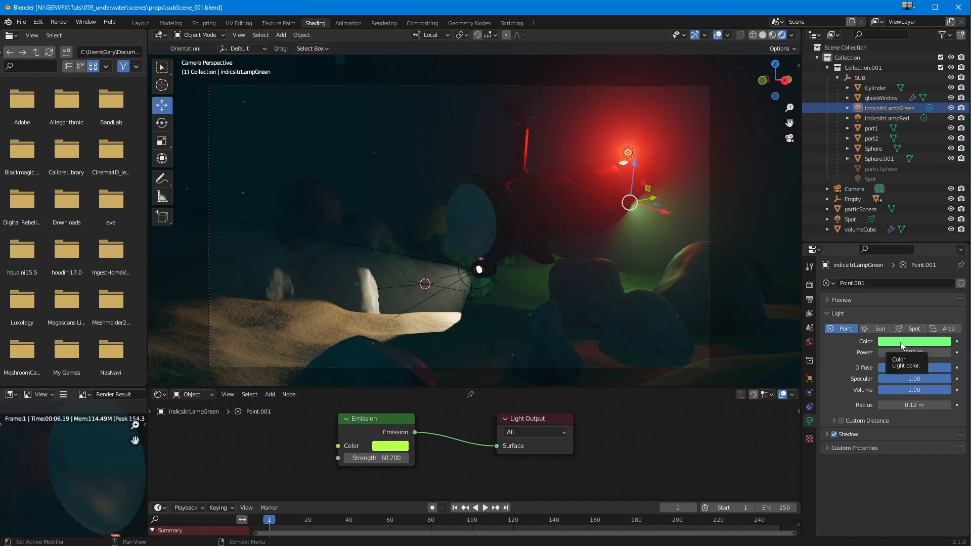
pyautogui.click(393, 446)
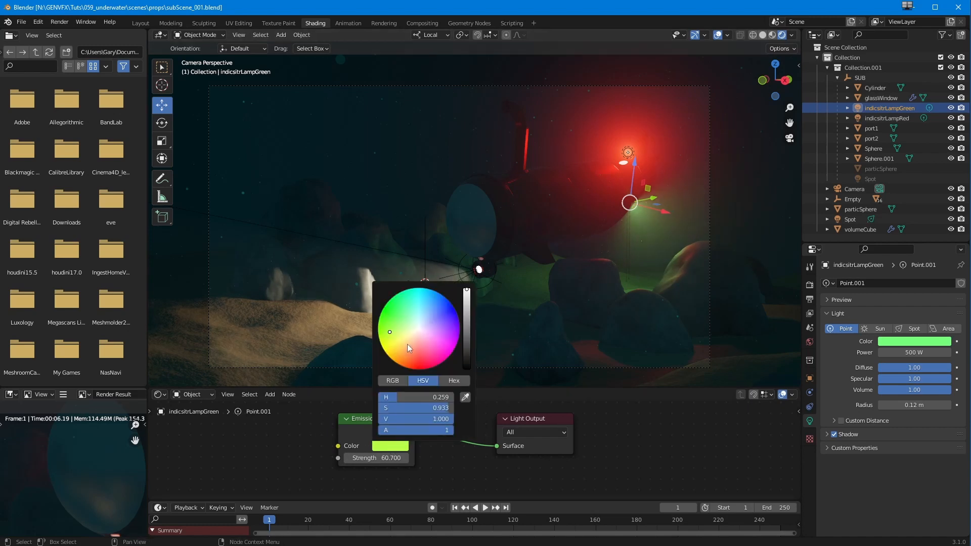
pyautogui.click(415, 408)
pyautogui.write('0.57')
pyautogui.press('Return')
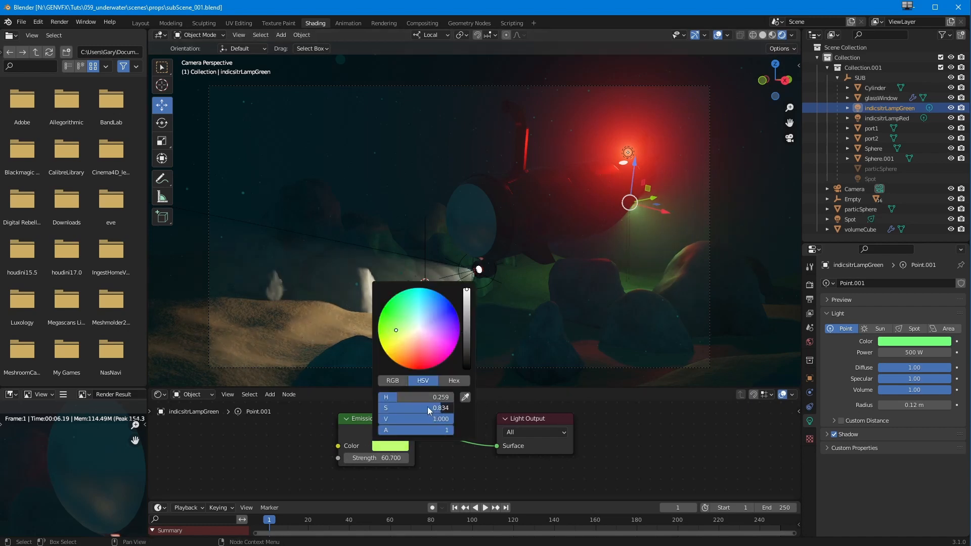
pyautogui.moveTo(403, 406); pyautogui.dragTo(430, 408)
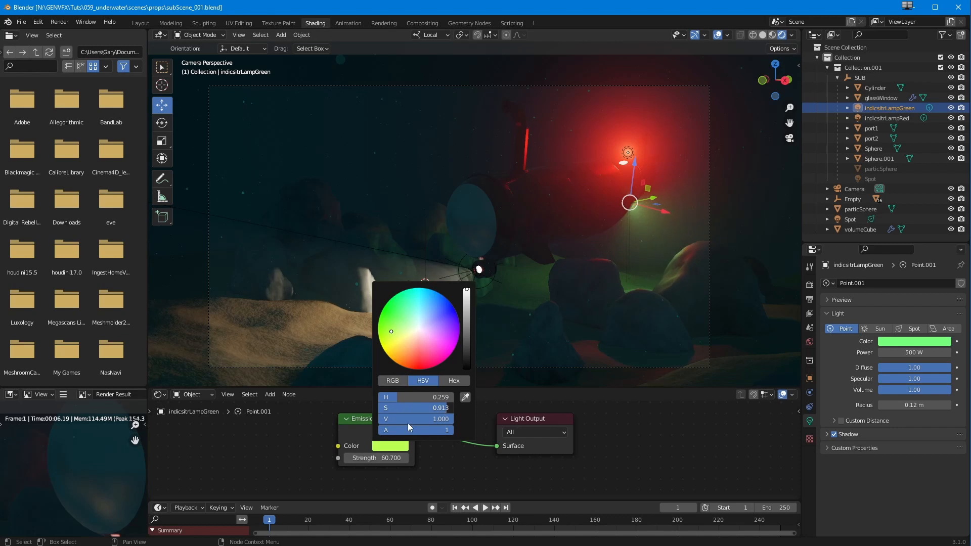
pyautogui.click(897, 343)
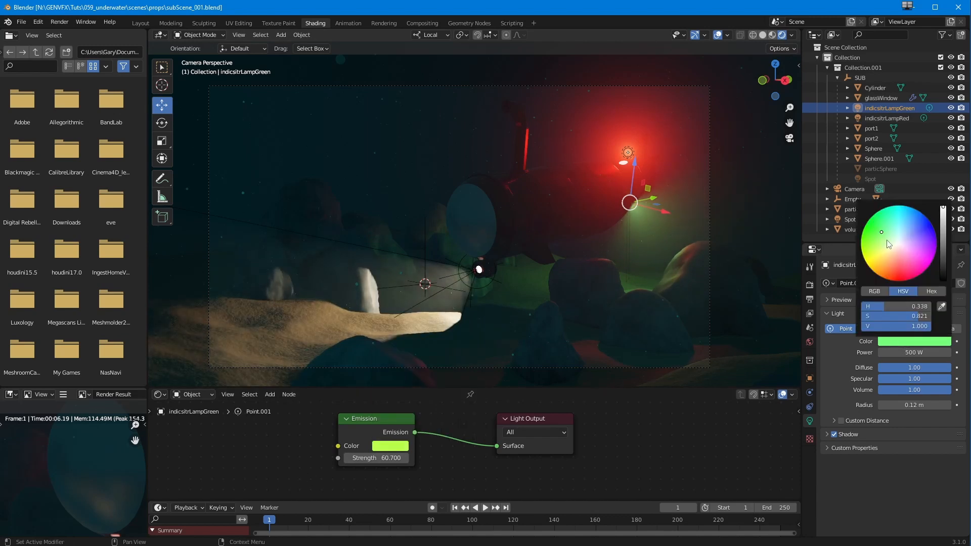
pyautogui.moveTo(915, 316)
pyautogui.mouseDown()
pyautogui.moveTo(885, 314)
pyautogui.moveTo(901, 315)
pyautogui.mouseUp()
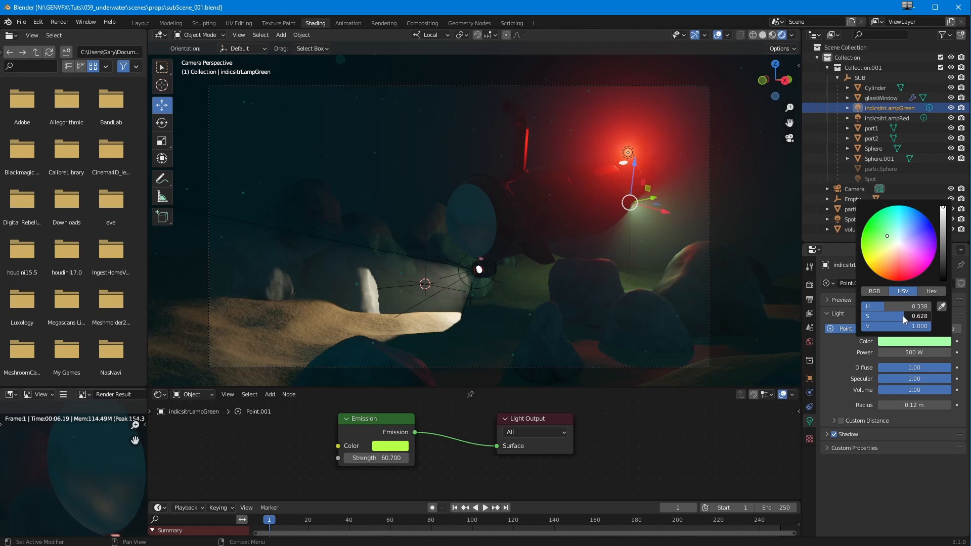
# - Select indicsitrLampRed and set its light color saturation to 0.9
pyautogui.click(886, 118)
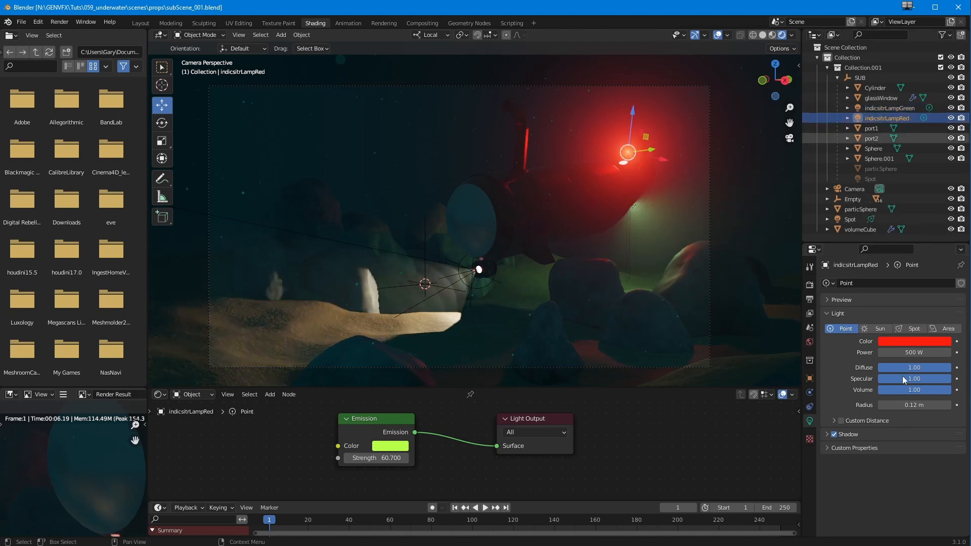
pyautogui.click(899, 341)
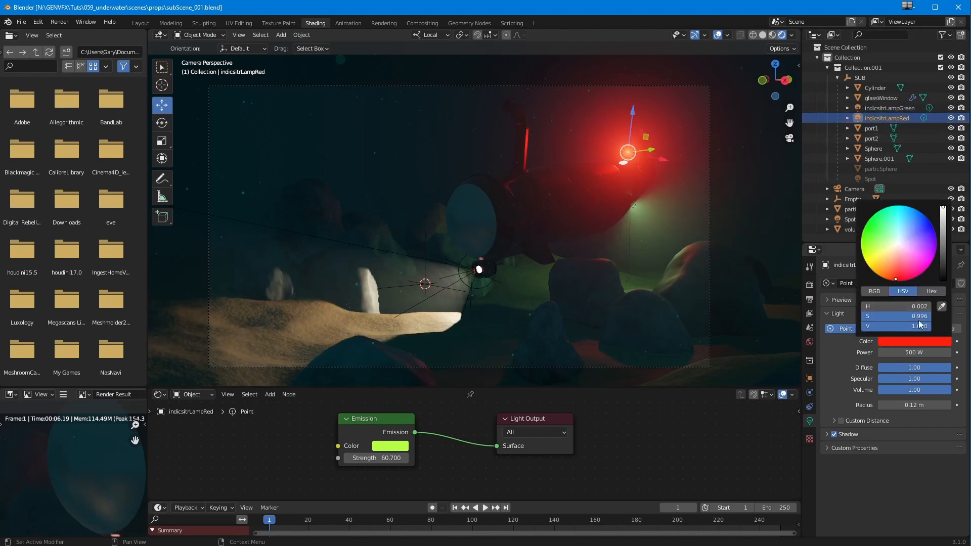
pyautogui.moveTo(922, 317); pyautogui.dragTo(928, 319)
pyautogui.click(915, 316)
pyautogui.write('.9')
pyautogui.press('Return')
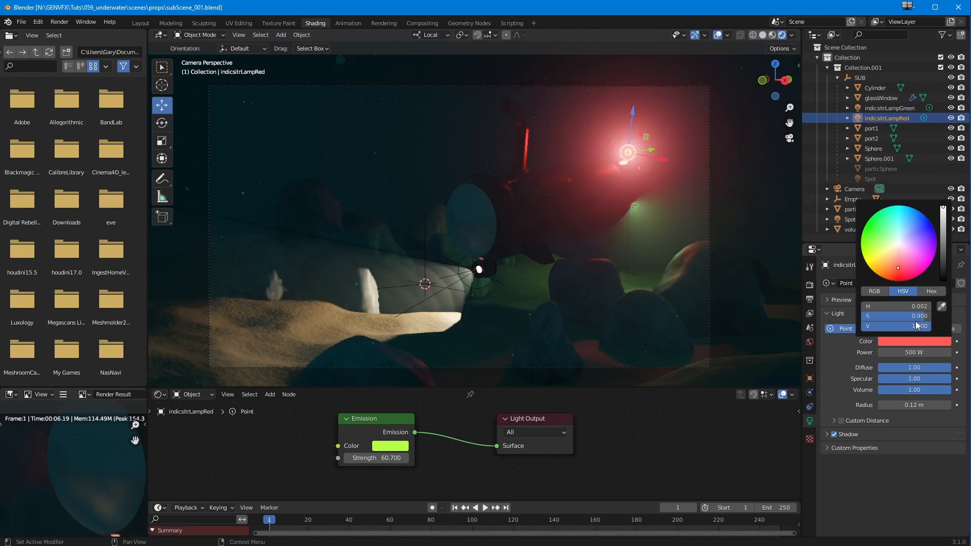
# - Raise the red lamp's light color saturation to 0.95 and fine-tune it to 0.97
pyautogui.click(918, 342)
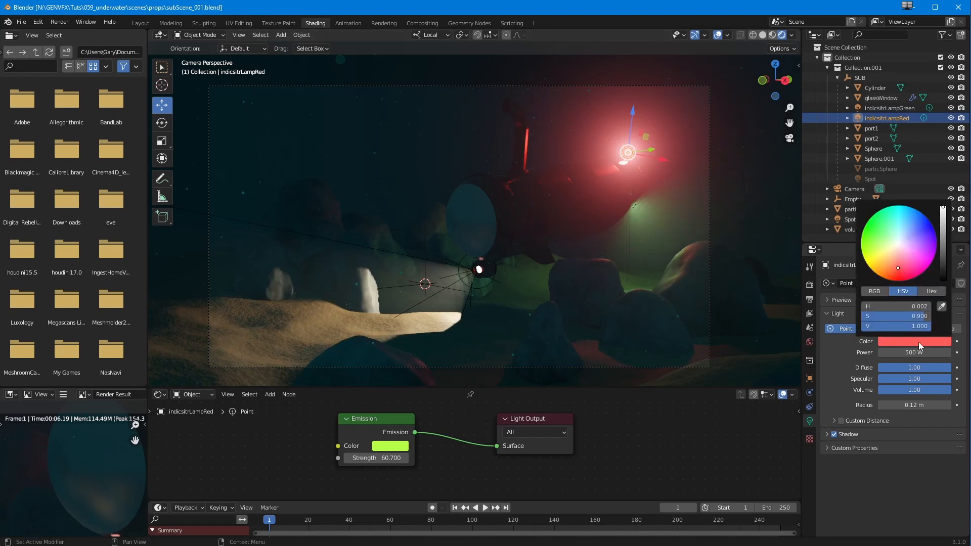
pyautogui.click(916, 316)
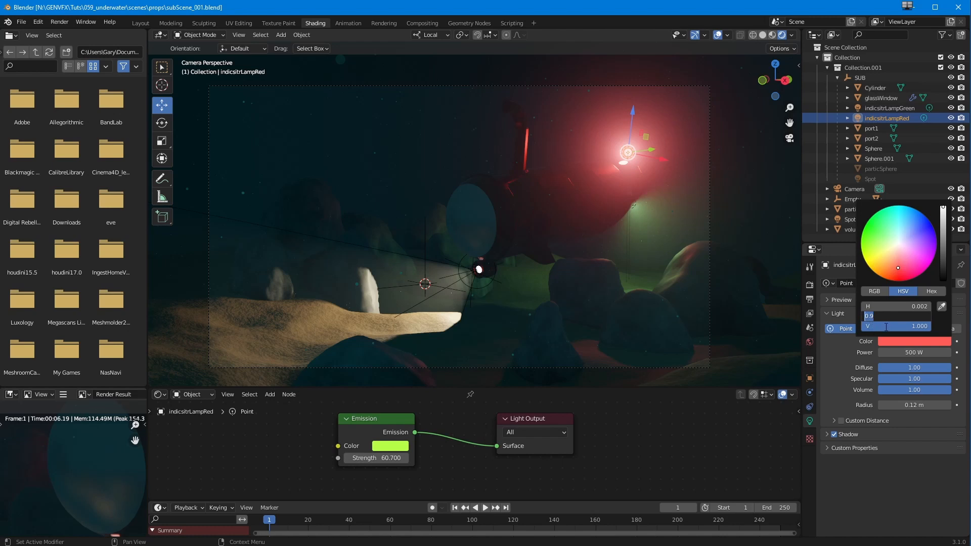
pyautogui.write('.9')
pyautogui.press('Return')
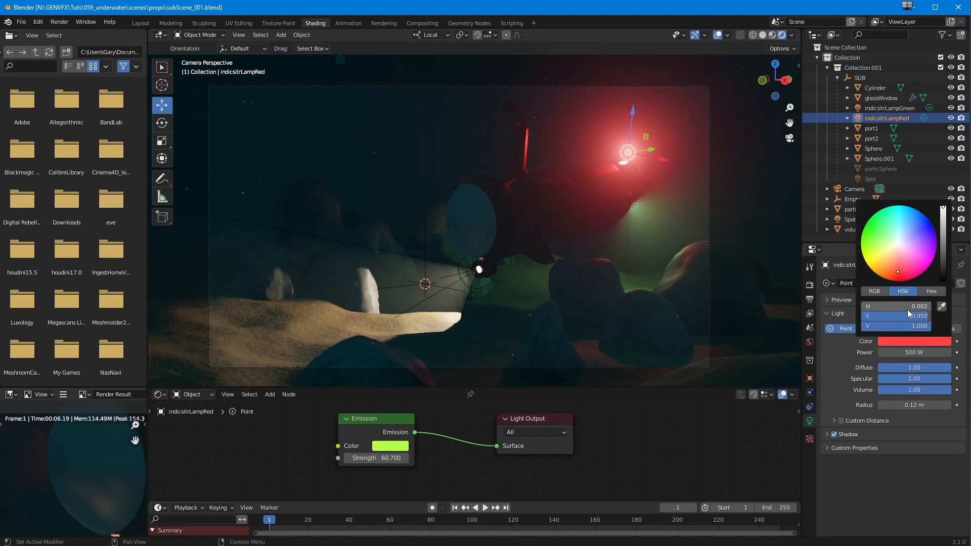
pyautogui.click(905, 315)
pyautogui.press('BackSpace')
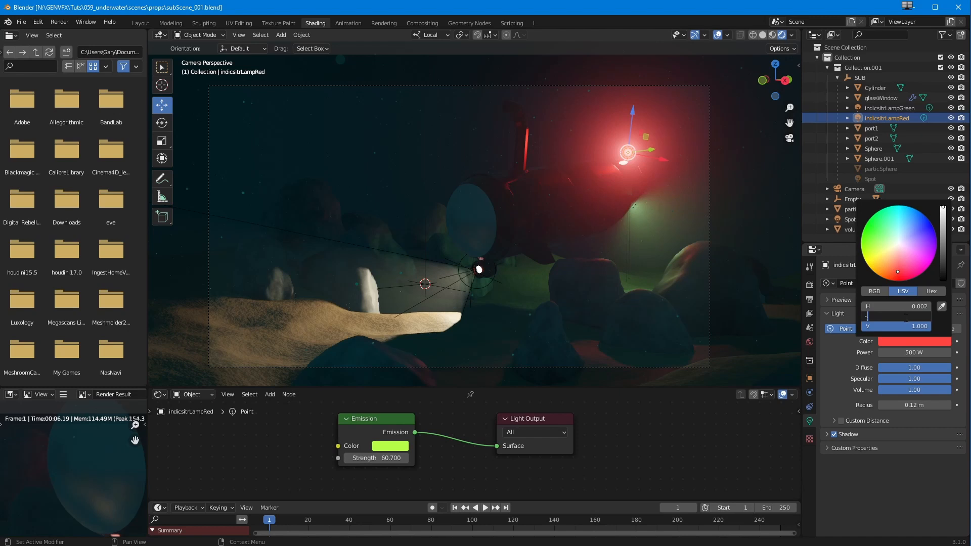
pyautogui.press('BackSpace')
pyautogui.write('.97')
pyautogui.press('Return')
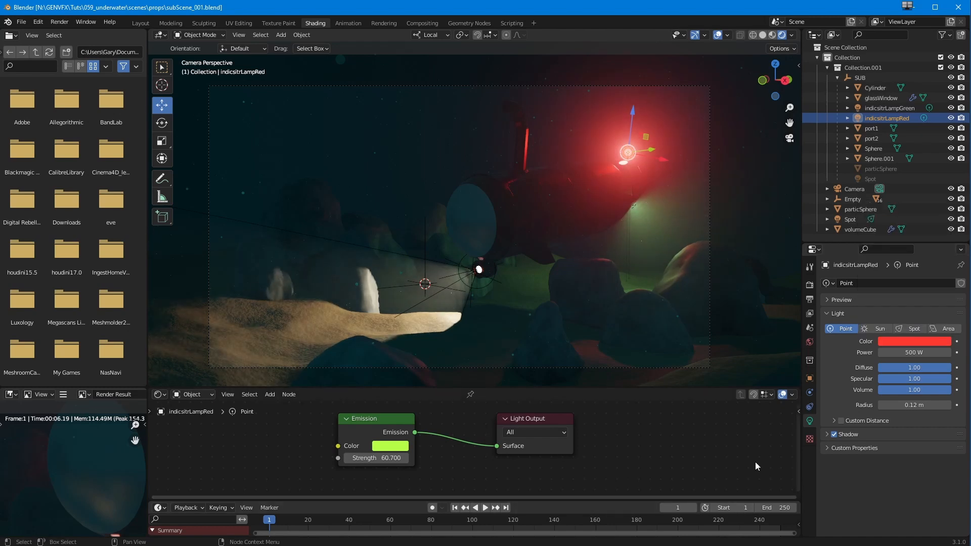
# - Select the SUB empty and render frame 1 in the Rendering workspace
pyautogui.click(866, 77)
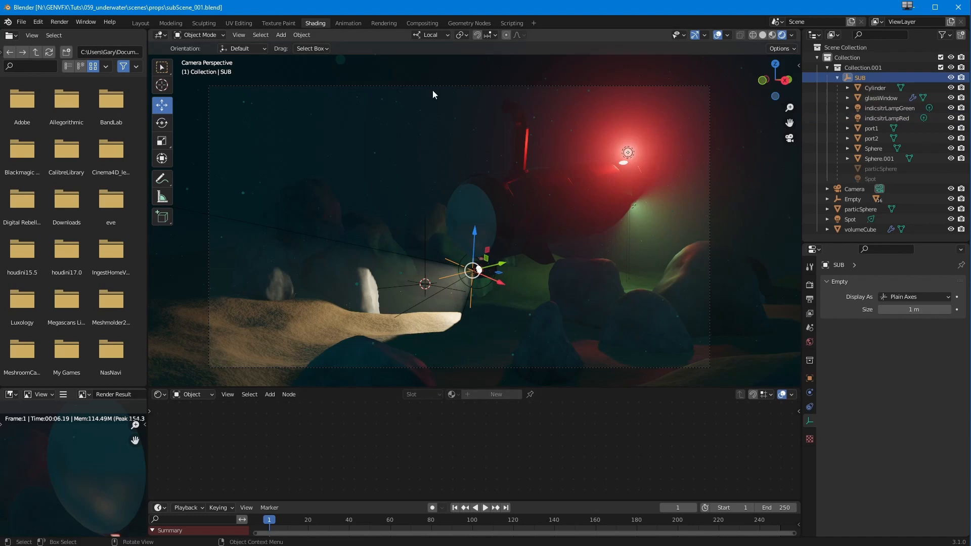
pyautogui.click(386, 24)
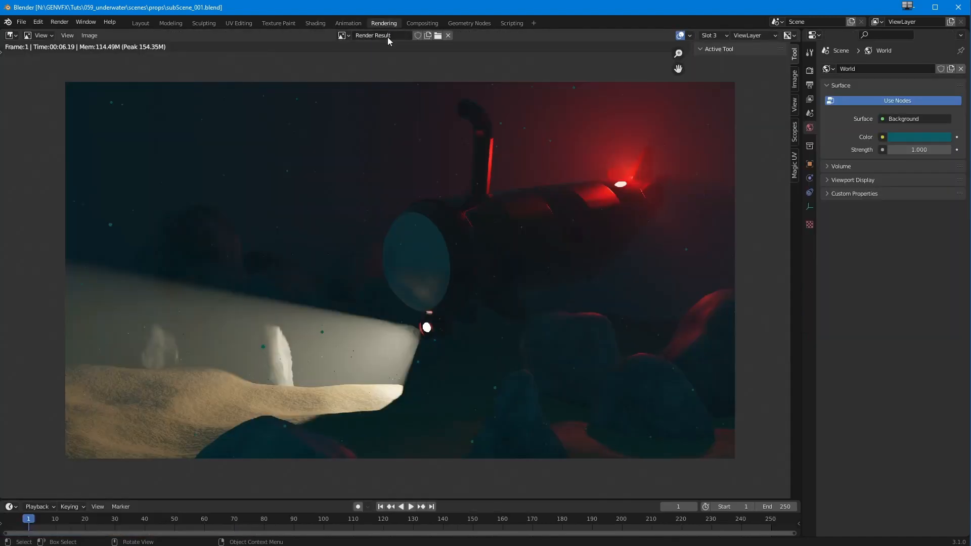
pyautogui.press('F12')
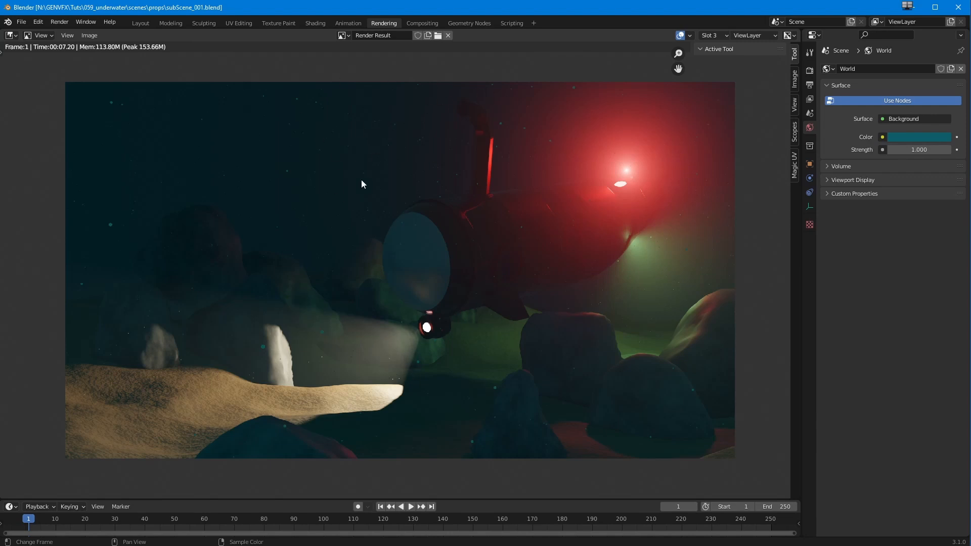
# - Go to the Compositing workspace, turn the Dope Sheet area into an Image Editor and enable compositing nodes
pyautogui.click(427, 24)
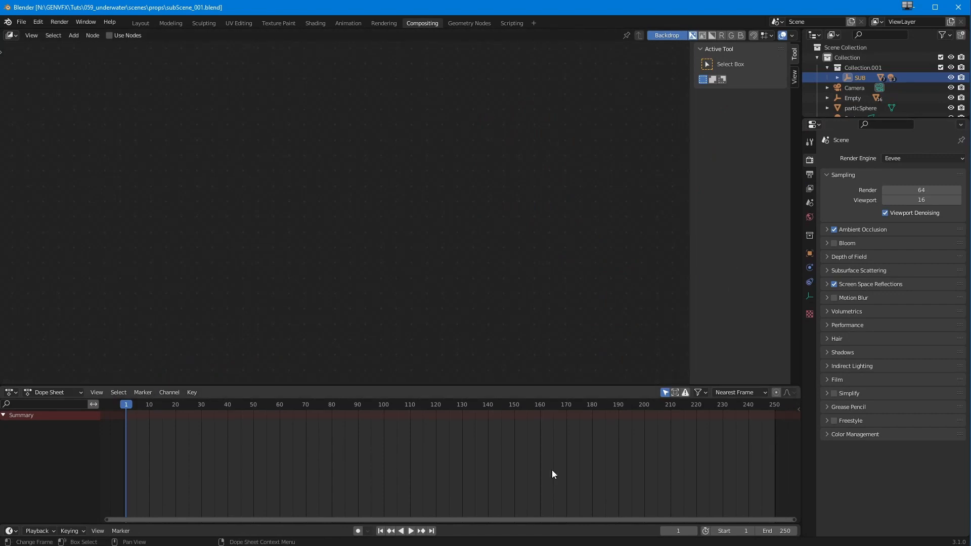
pyautogui.click(11, 392)
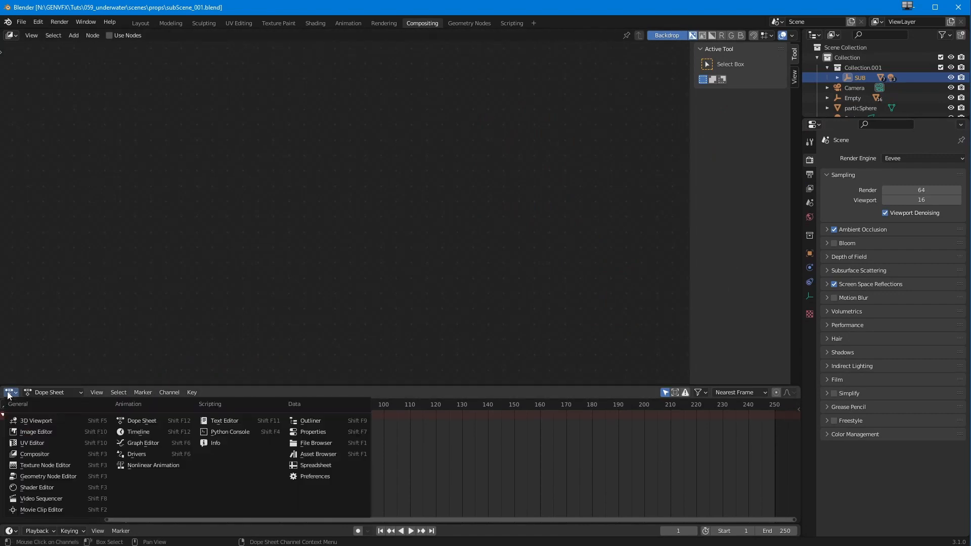
pyautogui.click(36, 432)
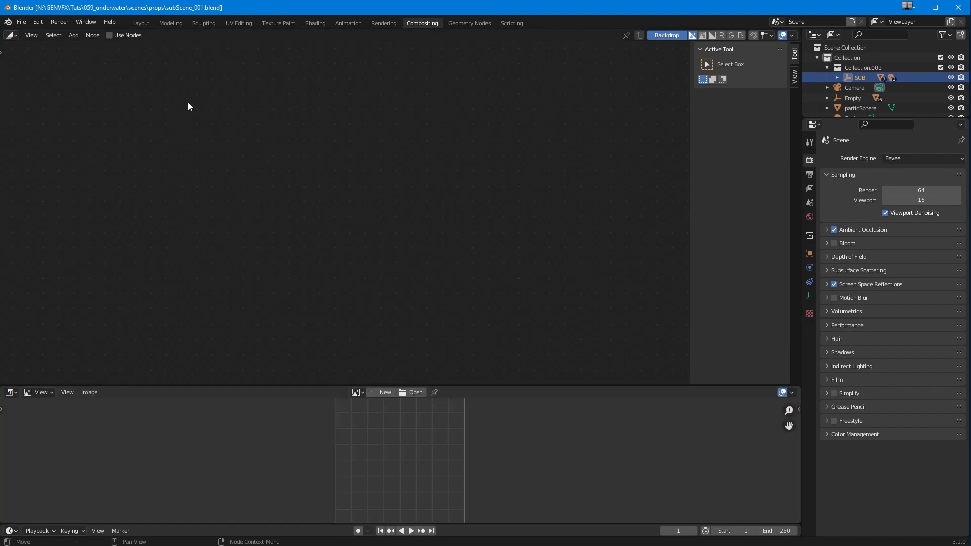
pyautogui.click(110, 35)
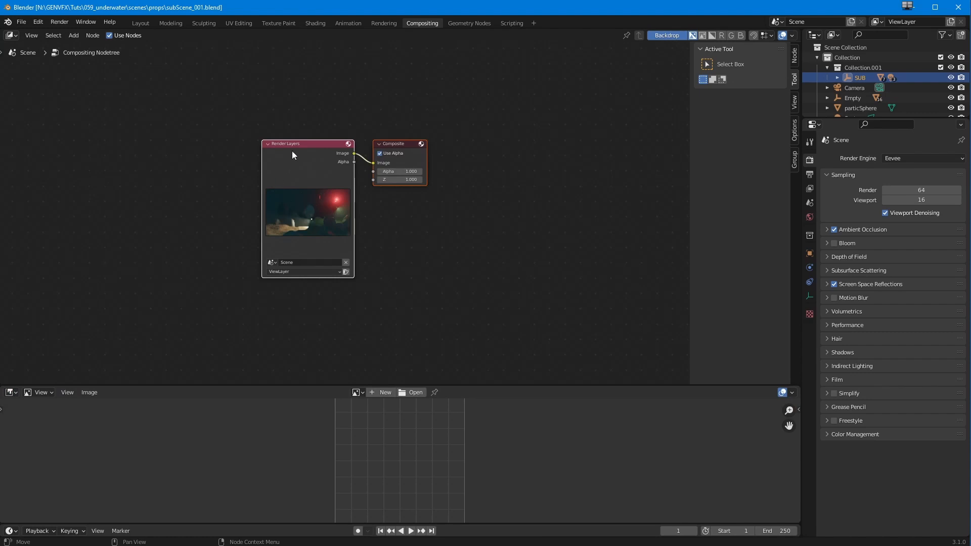
# - Spread the Render Layers and Composite nodes apart to make room between them
pyautogui.moveTo(292, 150); pyautogui.dragTo(145, 139)
pyautogui.click(275, 137)
pyautogui.moveTo(275, 137); pyautogui.dragTo(346, 95)
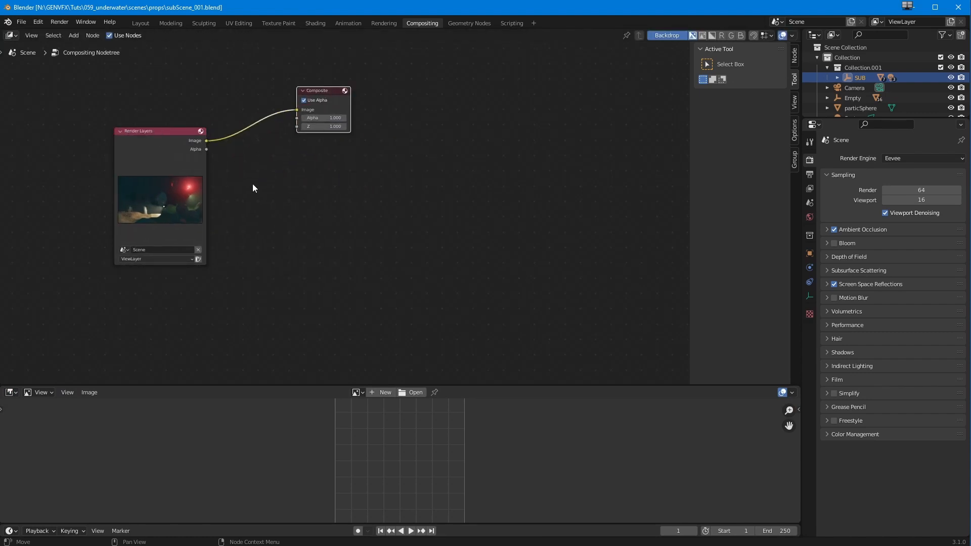
pyautogui.moveTo(162, 129); pyautogui.dragTo(128, 125)
pyautogui.click(324, 222)
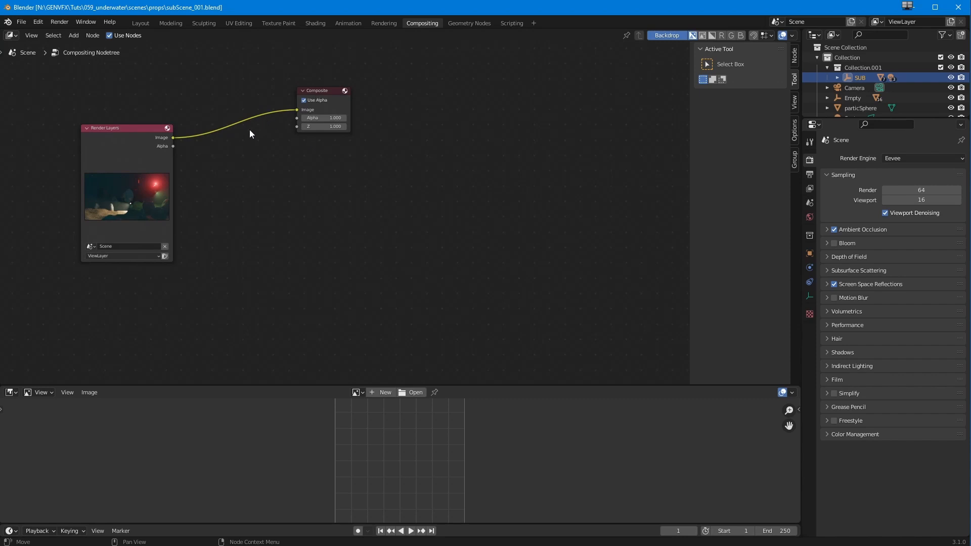
# - Insert a reroute on the Render Layers to Composite link, move Composite farther away with the reroute beside it, and align Render Layers
pyautogui.keyDown('shift'); pyautogui.moveTo(256, 80); pyautogui.dragTo(281, 154, button='right'); pyautogui.keyUp('shift')
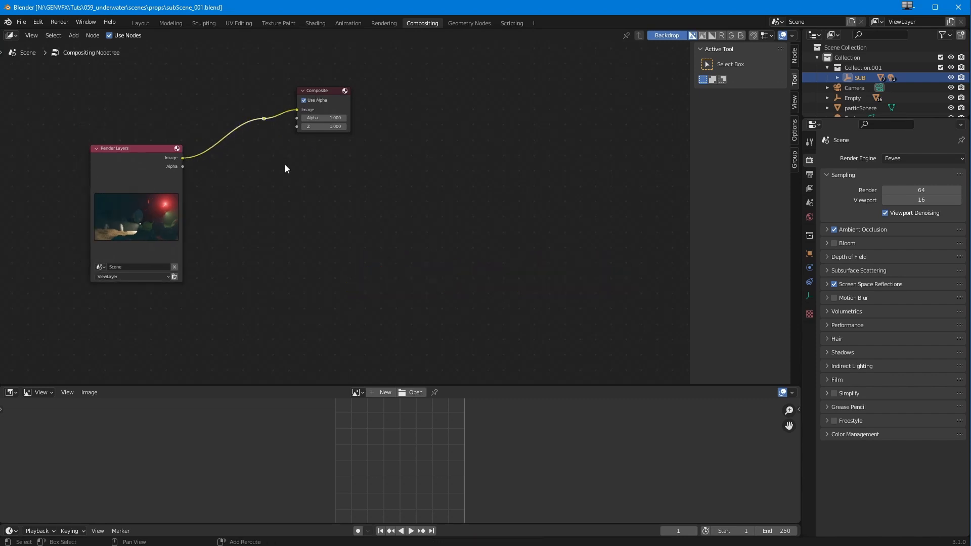
pyautogui.moveTo(317, 93); pyautogui.dragTo(616, 87)
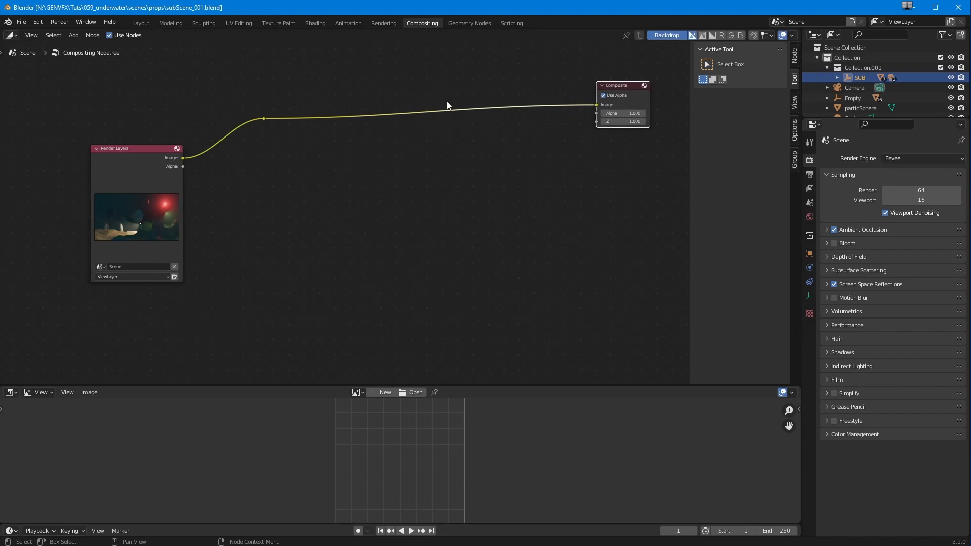
pyautogui.click(263, 119)
pyautogui.press('g')
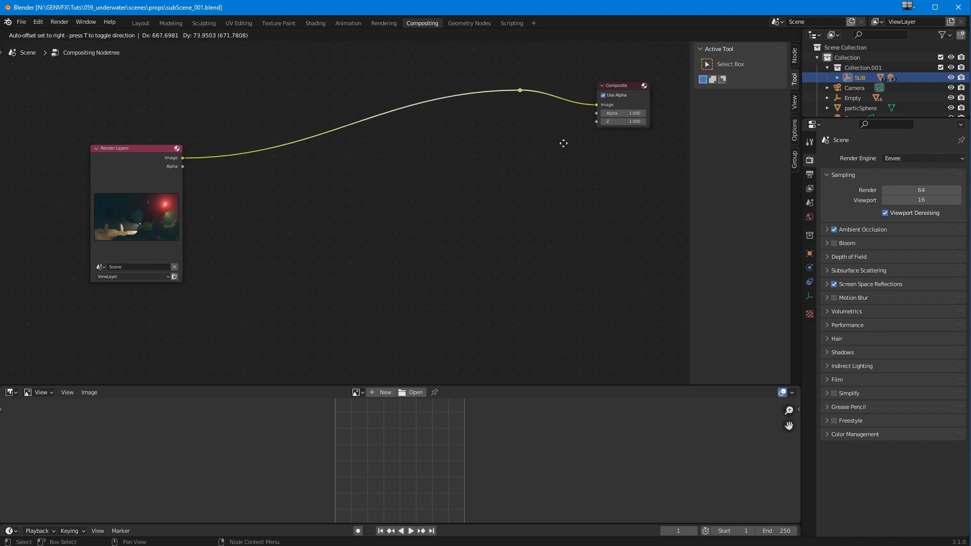
pyautogui.click(594, 157)
pyautogui.moveTo(147, 148); pyautogui.dragTo(96, 100)
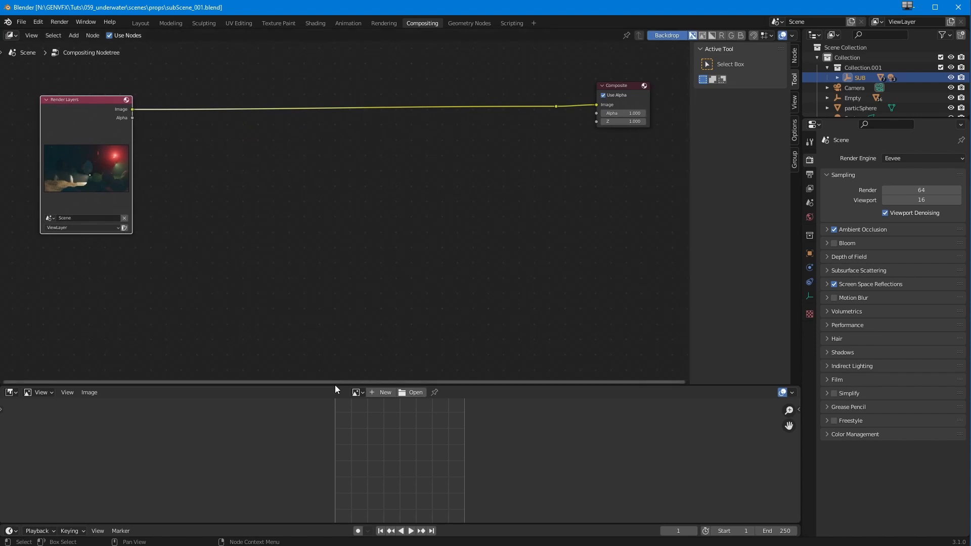
# - Show the Viewer Node image in the Image Editor and add a Viewer node below Composite, fed from the reroute
pyautogui.click(359, 393)
pyautogui.click(384, 417)
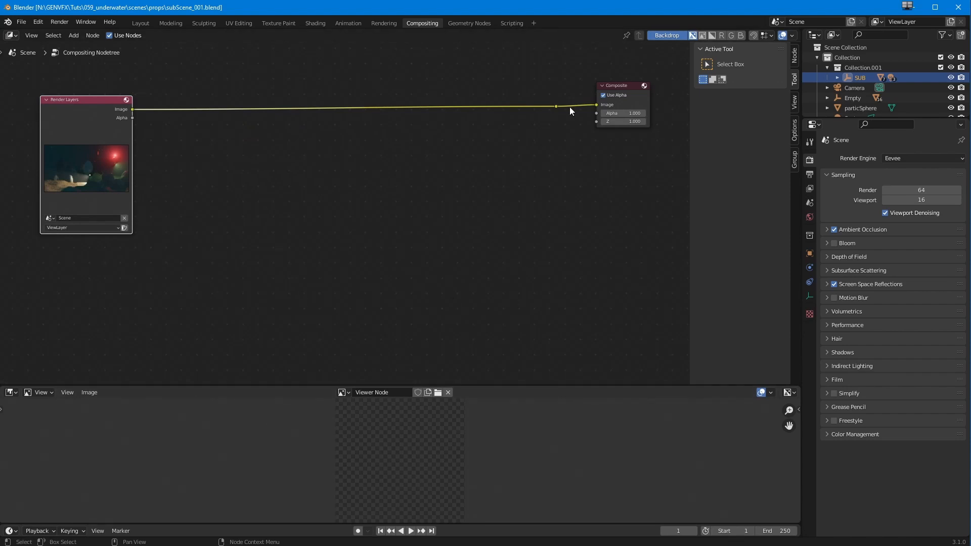
pyautogui.click(79, 36)
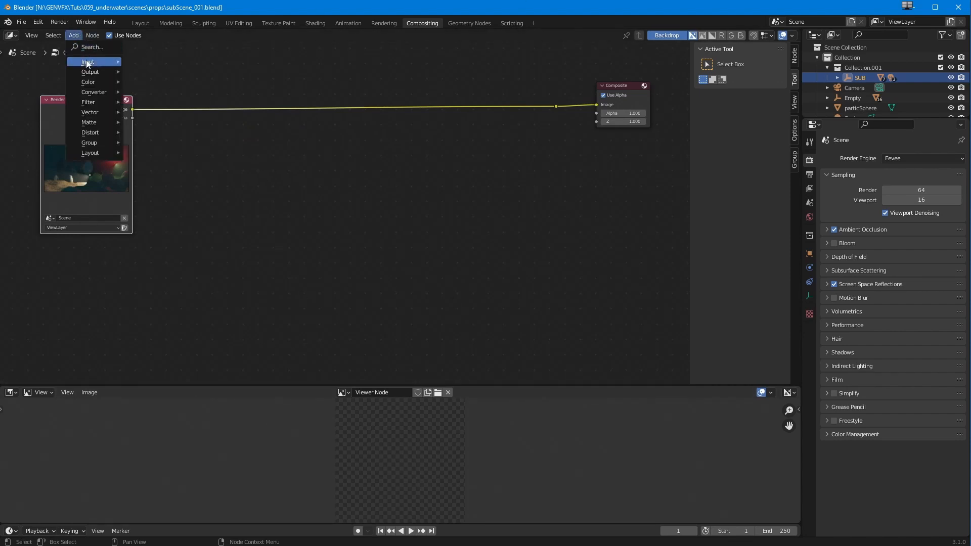
pyautogui.moveTo(93, 71)
pyautogui.click(149, 111)
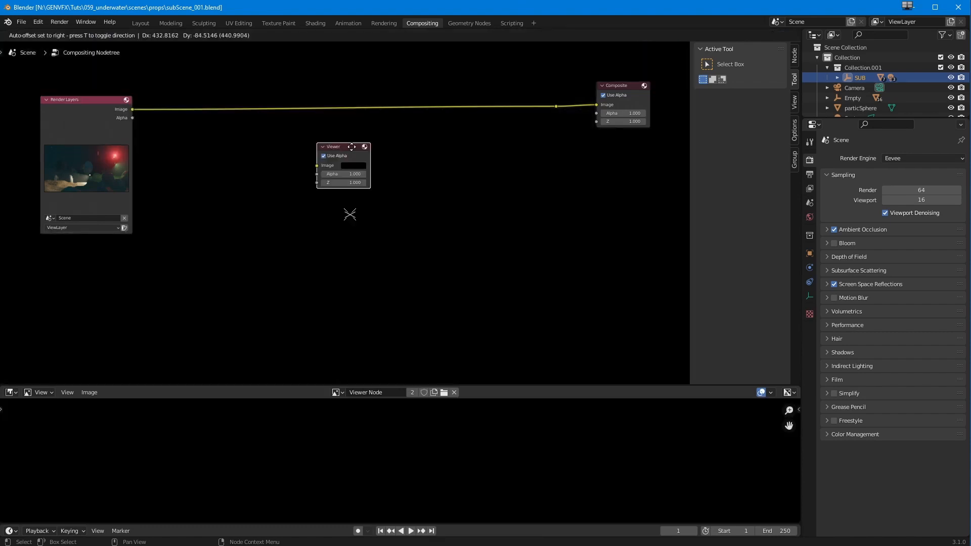
pyautogui.click(620, 152)
pyautogui.moveTo(557, 106); pyautogui.dragTo(600, 169)
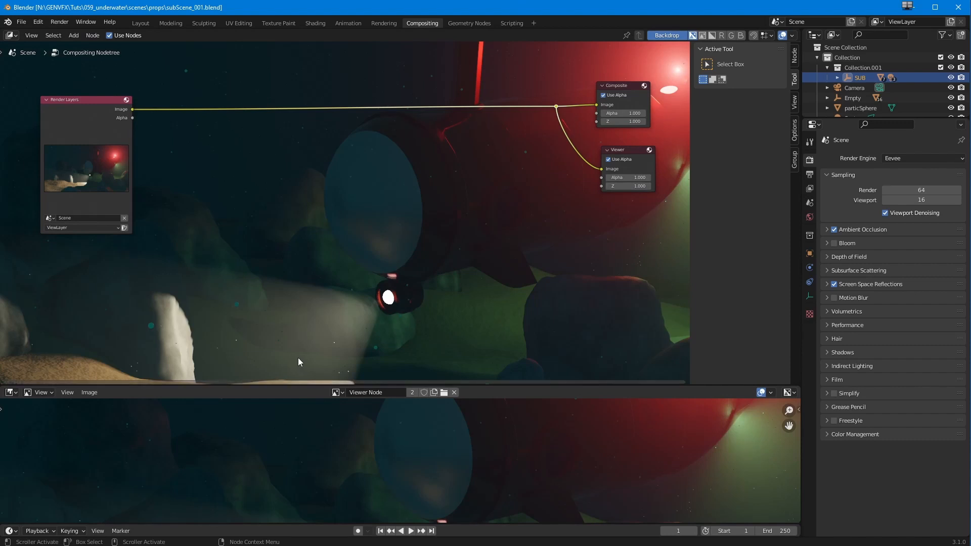
# - Enlarge the Image Editor area and turn off the node editor's Backdrop
pyautogui.moveTo(270, 386); pyautogui.dragTo(270, 289)
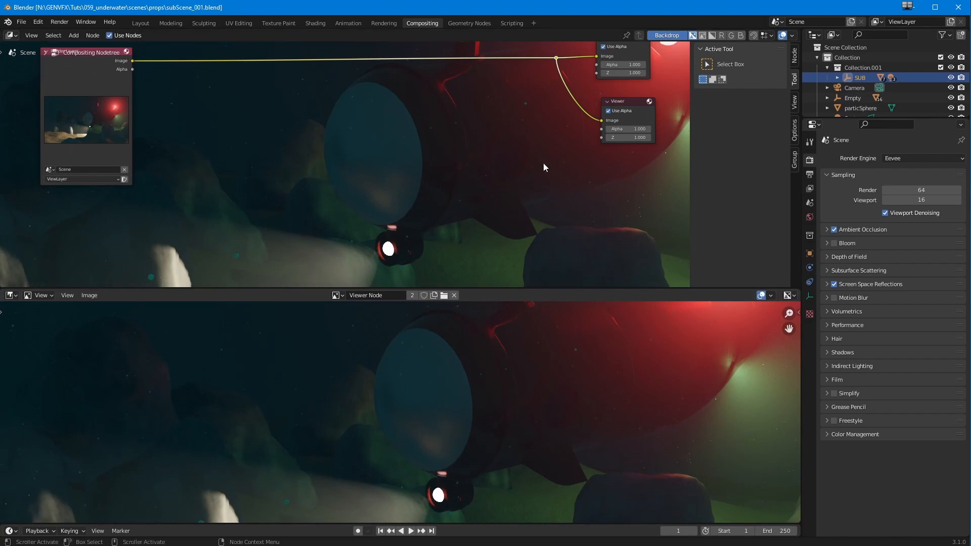
pyautogui.scroll(-2, 379, 181)
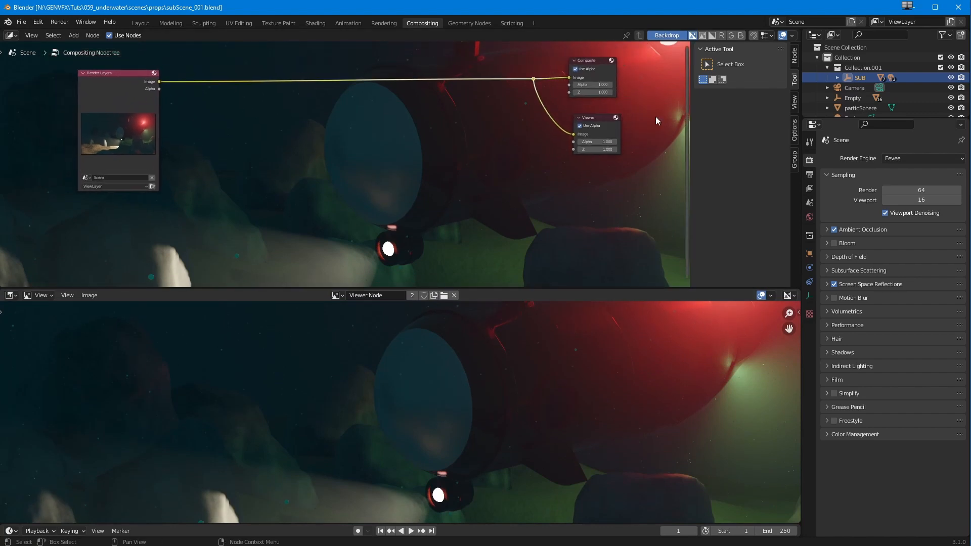
pyautogui.click(592, 121)
pyautogui.click(794, 101)
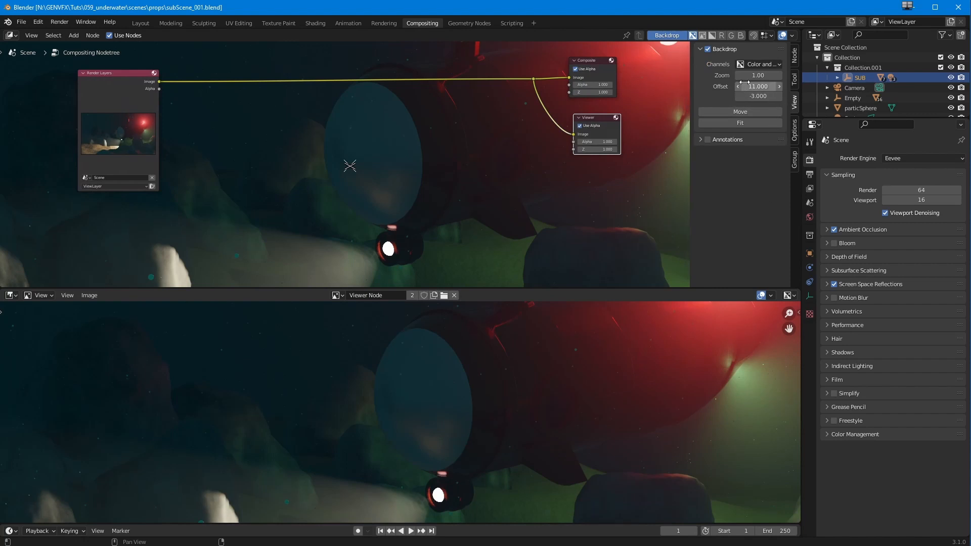
pyautogui.click(707, 49)
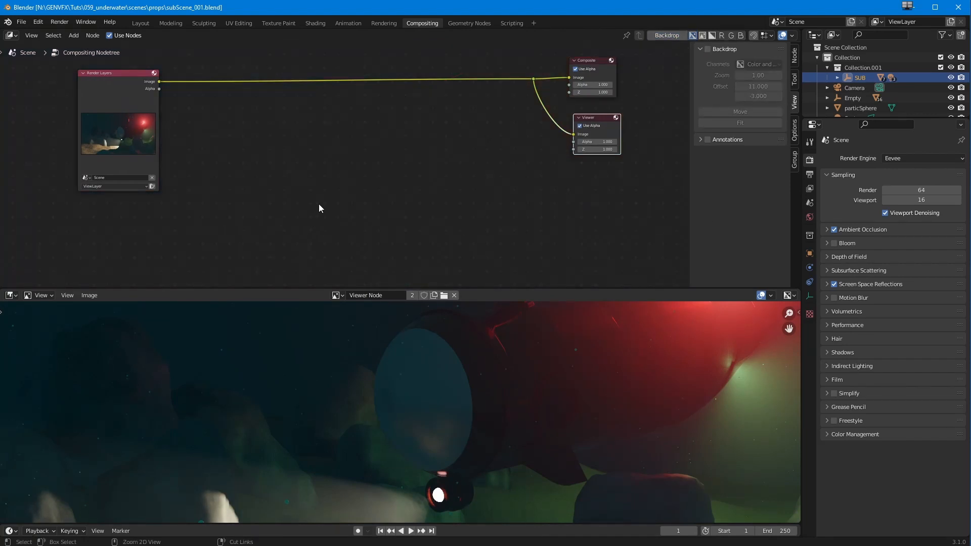
# - Enlarge the Image Editor further, fit the whole render in it, and shift the Render Layers node slightly outward
pyautogui.scroll(-2, 343, 221)
pyautogui.scroll(3, 344, 213)
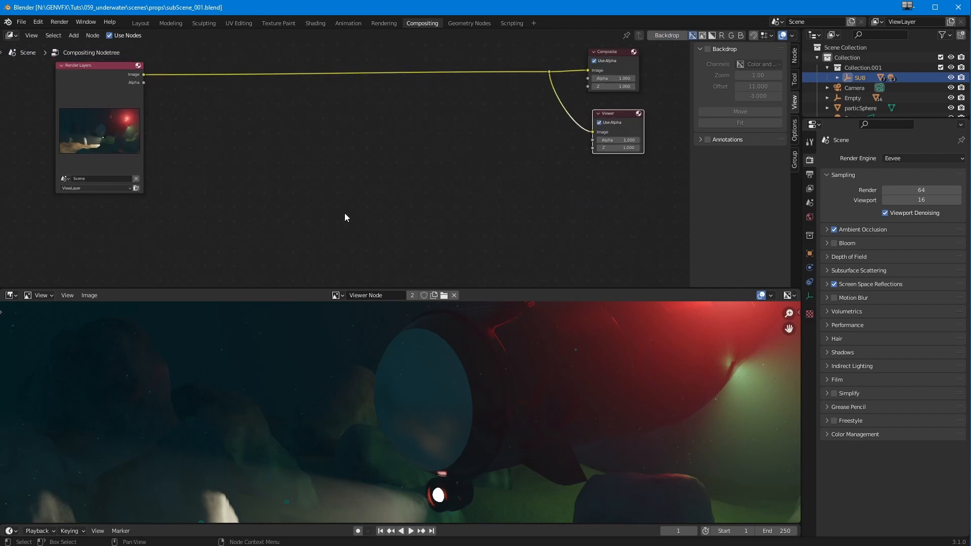
pyautogui.scroll(-3, 336, 384)
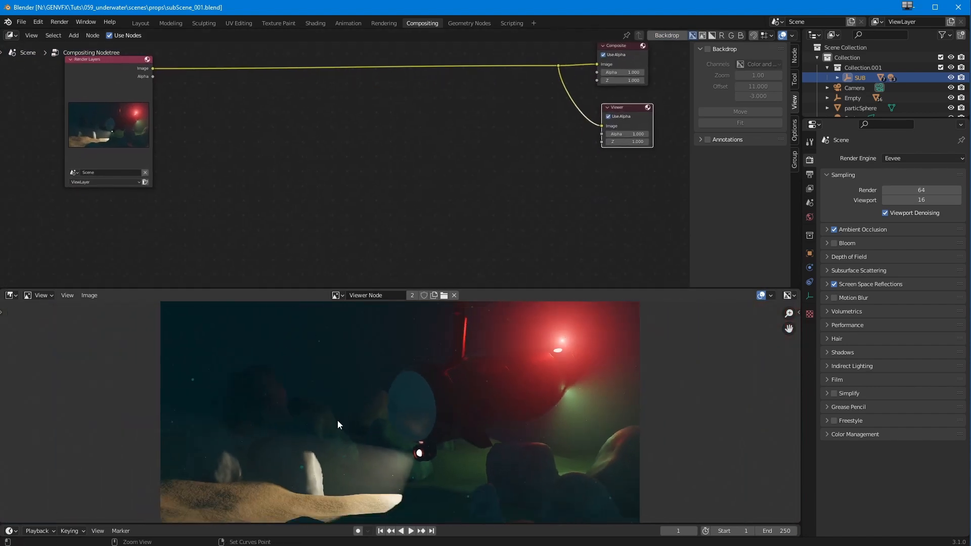
pyautogui.moveTo(335, 289); pyautogui.dragTo(336, 209)
pyautogui.press('Home')
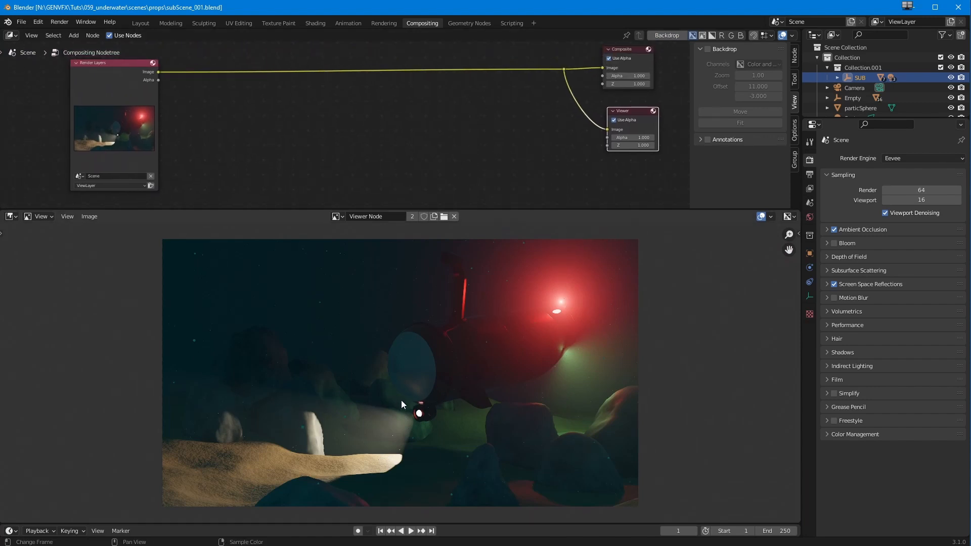
pyautogui.moveTo(120, 68); pyautogui.dragTo(108, 65)
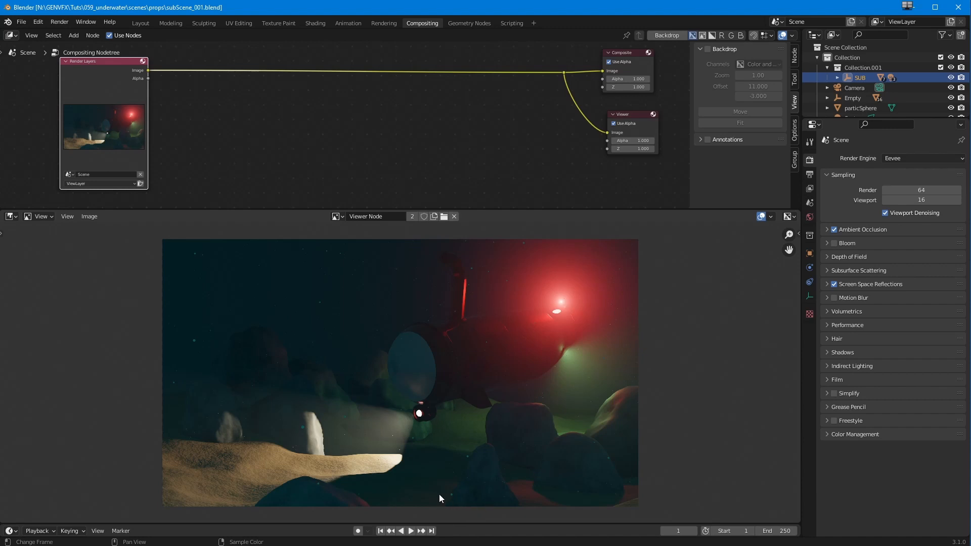
pyautogui.click(227, 135)
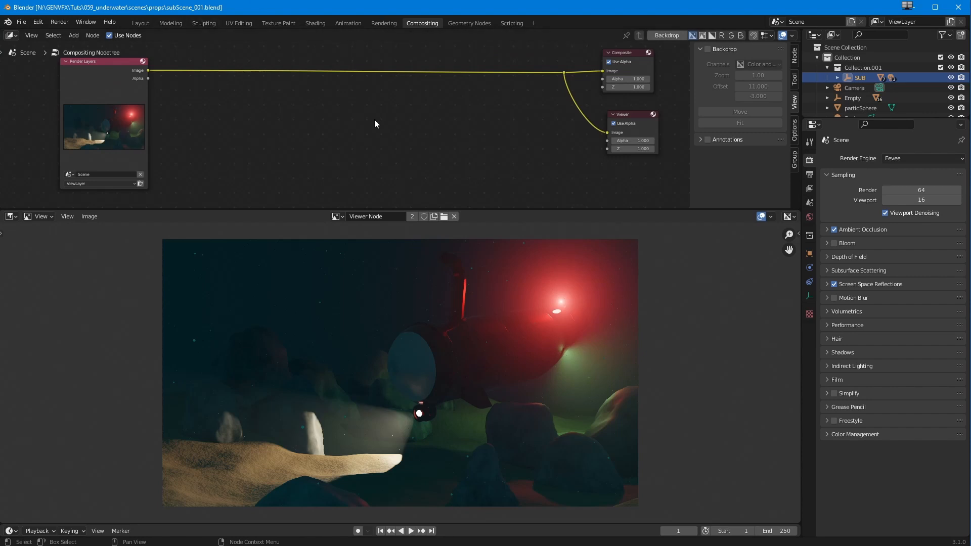
# - Add a Texture input node beside Render Layers and make the node editor taller to show its settings
pyautogui.click(77, 34)
pyautogui.moveTo(91, 62)
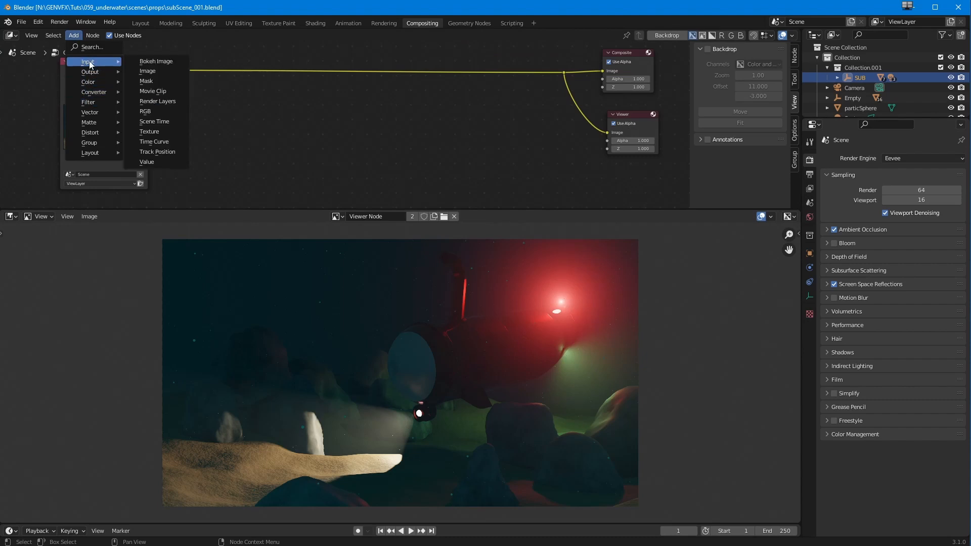
pyautogui.click(149, 132)
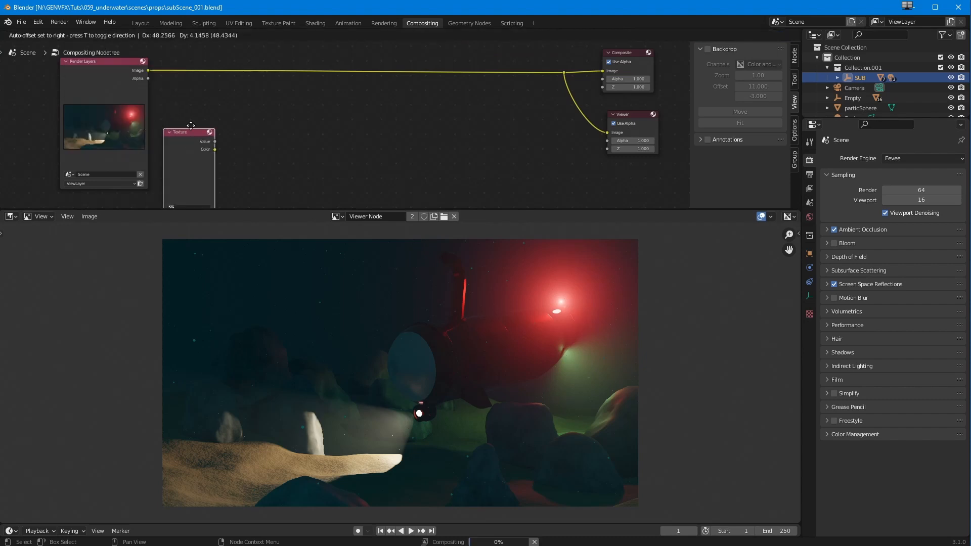
pyautogui.click(173, 96)
pyautogui.moveTo(192, 209); pyautogui.dragTo(191, 243)
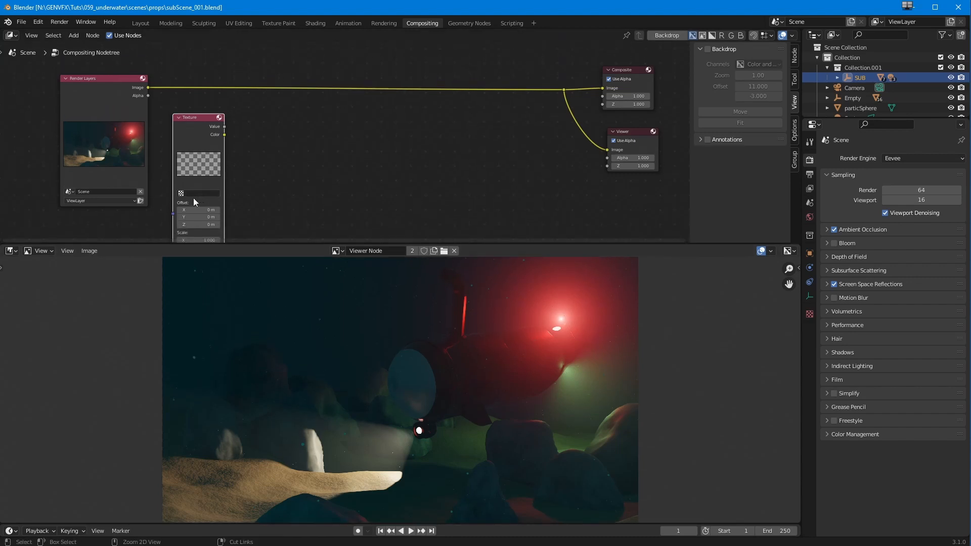
pyautogui.scroll(2, 193, 175)
pyautogui.moveTo(194, 175); pyautogui.dragTo(273, 134, button='middle')
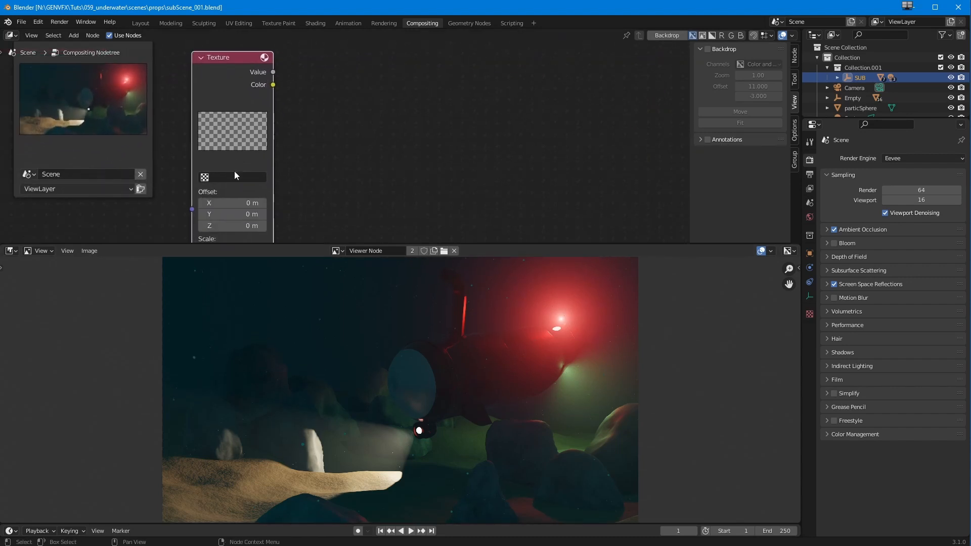
# - Create a new texture in the Texture properties and set its type to Noise
pyautogui.click(226, 177)
pyautogui.click(809, 314)
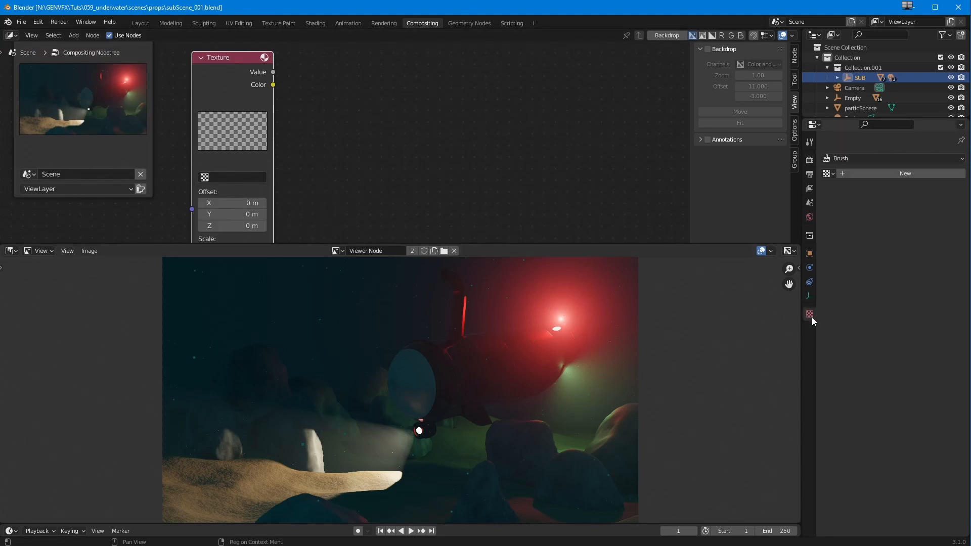
pyautogui.click(889, 189)
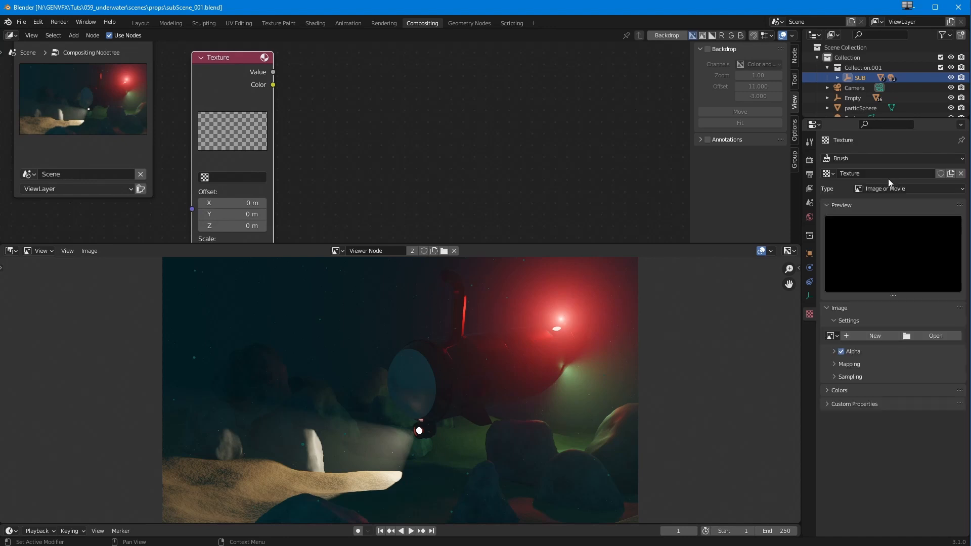
pyautogui.click(847, 161)
pyautogui.click(870, 189)
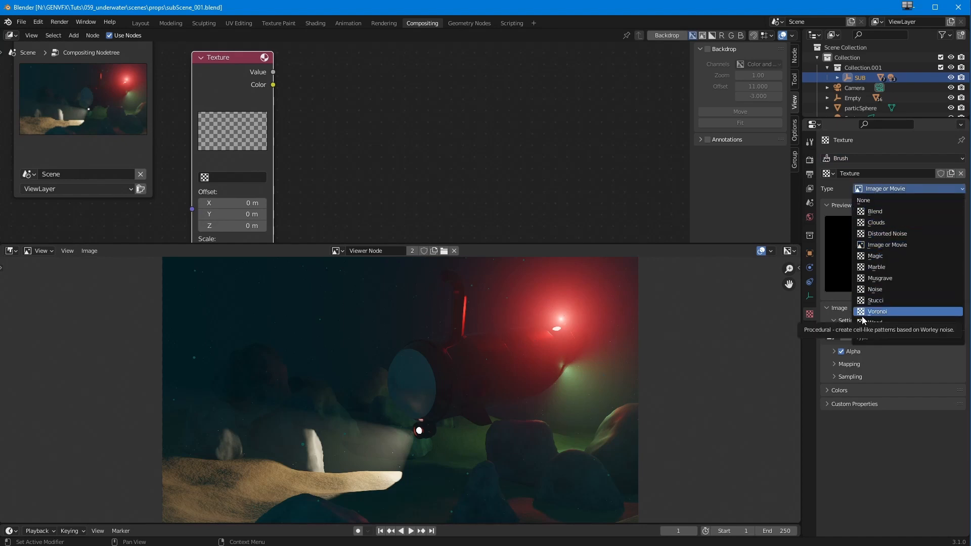
pyautogui.click(863, 290)
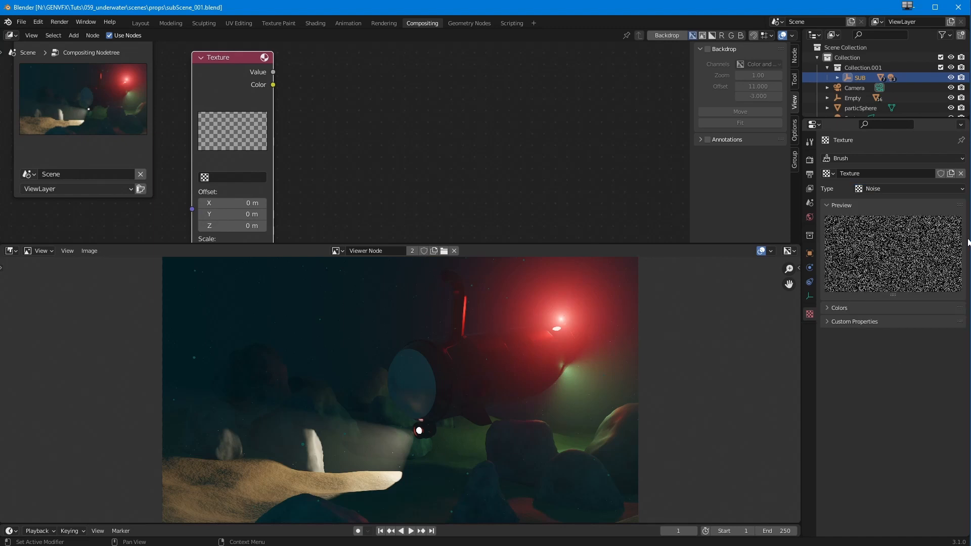
# - Assign the noise texture to the Texture node and move the node lower beneath Render Layers
pyautogui.click(234, 178)
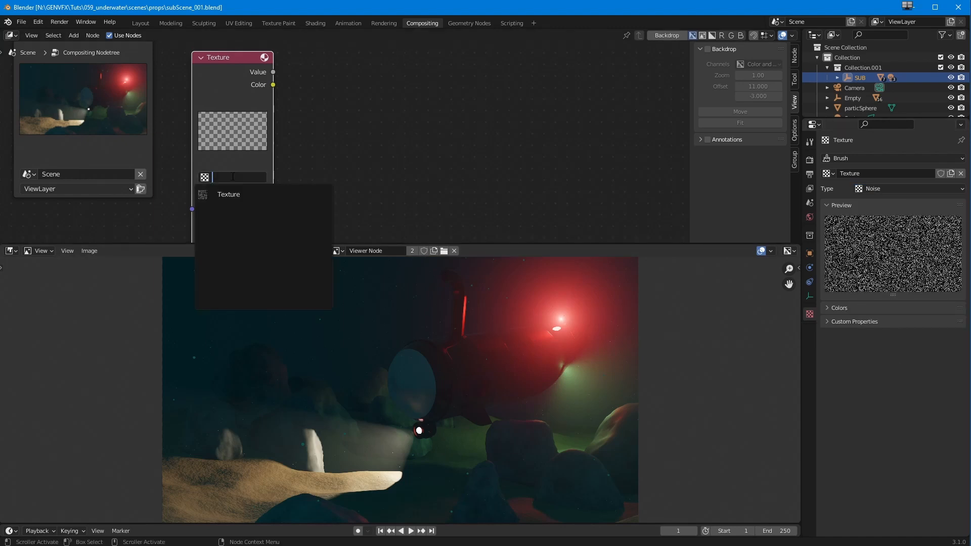
pyautogui.click(231, 195)
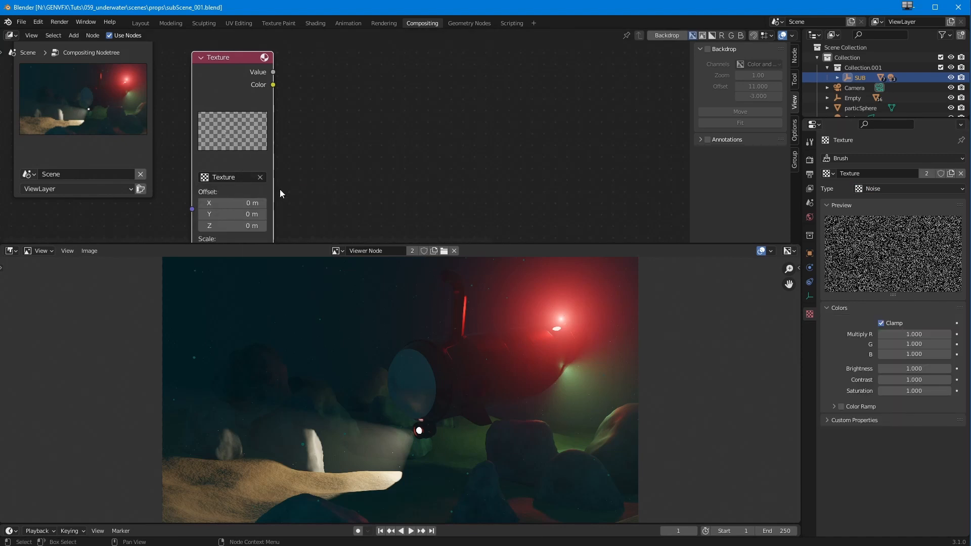
pyautogui.keyDown('ctrl'); pyautogui.moveTo(189, 134); pyautogui.dragTo(217, 74, button='middle'); pyautogui.keyUp('ctrl')
pyautogui.moveTo(172, 119); pyautogui.dragTo(300, 155, button='middle')
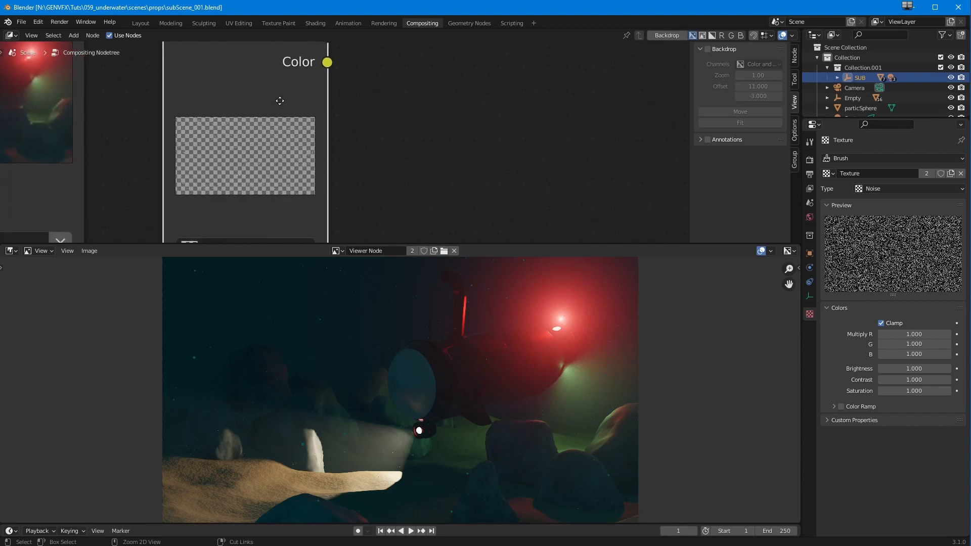
pyautogui.keyDown('ctrl'); pyautogui.moveTo(262, 79); pyautogui.dragTo(101, 156, button='middle'); pyautogui.keyUp('ctrl')
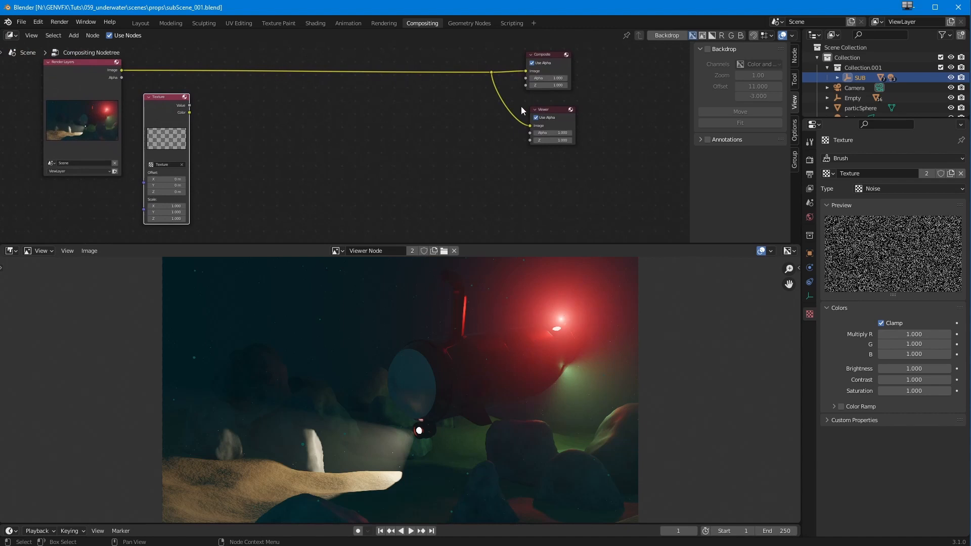
pyautogui.moveTo(151, 101); pyautogui.dragTo(139, 154)
# - Add an Alpha Over node between the input and output nodes and connect the Render Layers image to its first Image input
pyautogui.click(74, 36)
pyautogui.moveTo(107, 93)
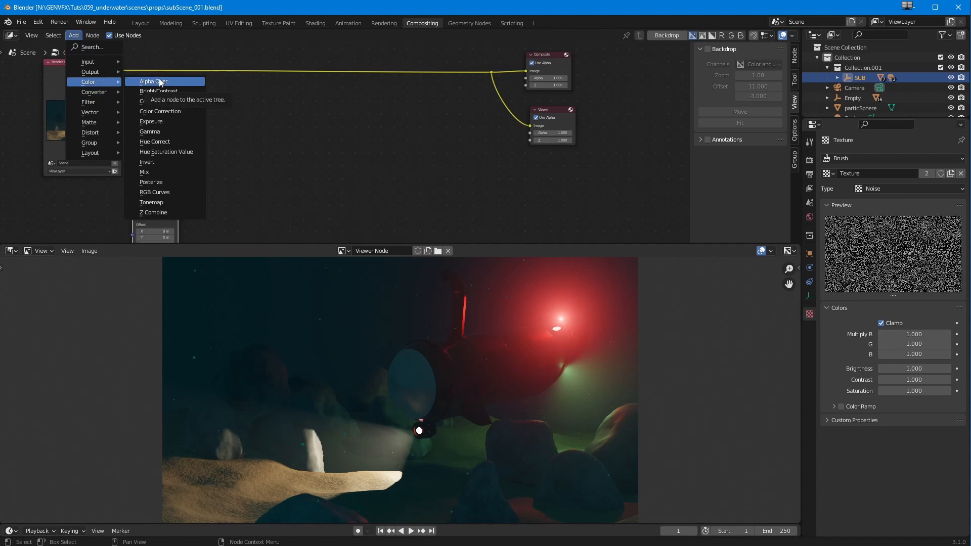
pyautogui.click(158, 83)
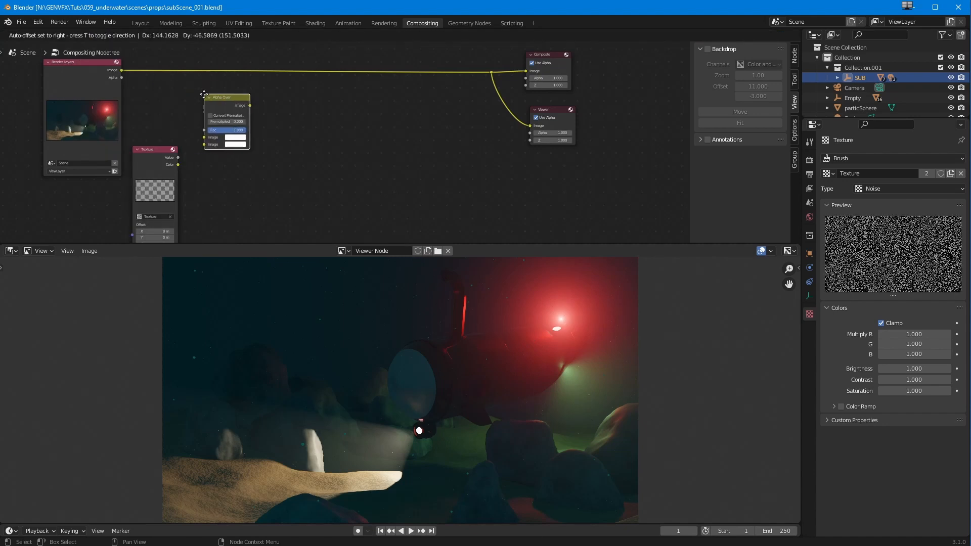
pyautogui.click(204, 96)
pyautogui.moveTo(224, 99); pyautogui.dragTo(243, 103)
pyautogui.moveTo(122, 70); pyautogui.dragTo(260, 117)
# - Add an RGB Curves node beside the Texture node, clear of existing links, and move Alpha Over closer to the output nodes
pyautogui.click(73, 35)
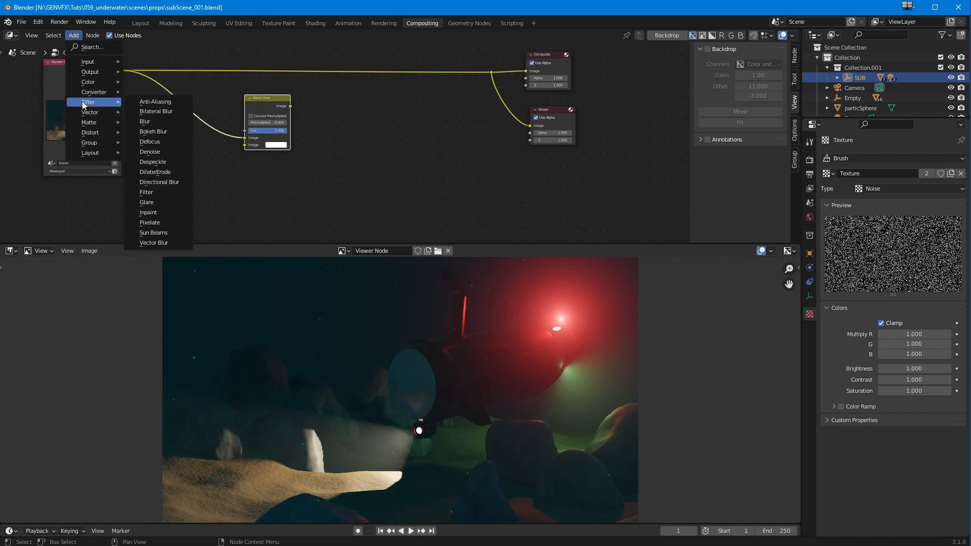
pyautogui.moveTo(94, 91)
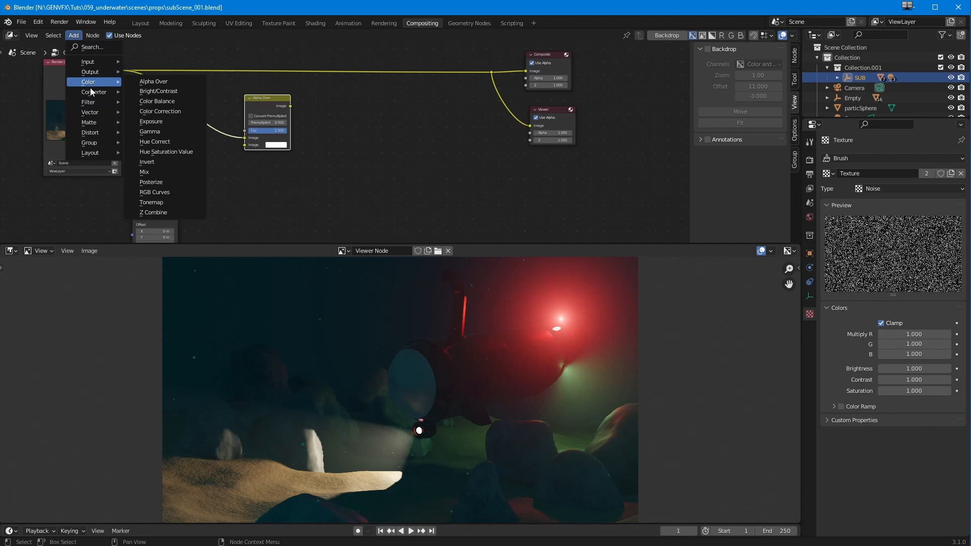
pyautogui.click(160, 197)
pyautogui.click(233, 170)
pyautogui.moveTo(257, 100); pyautogui.dragTo(319, 104)
pyautogui.moveTo(223, 168); pyautogui.dragTo(229, 156)
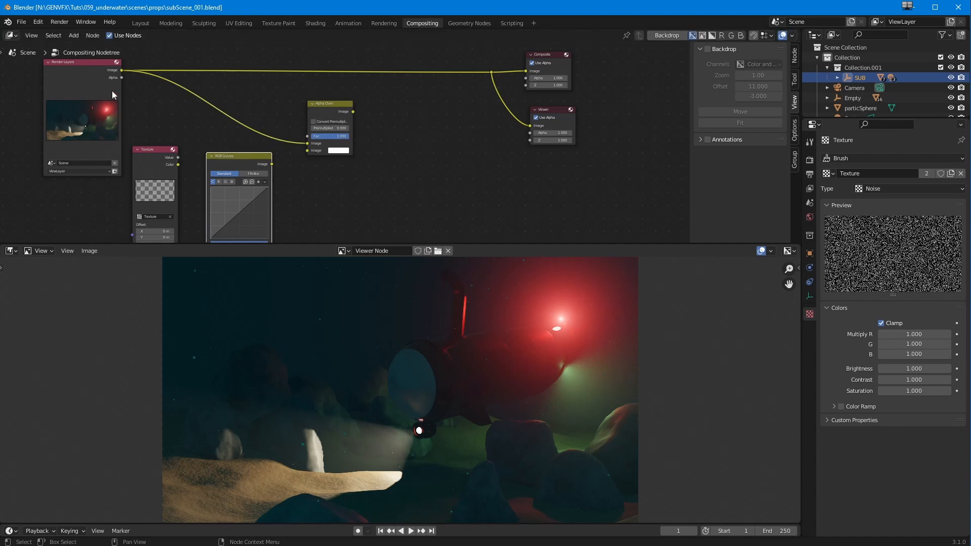
pyautogui.moveTo(121, 71); pyautogui.dragTo(230, 95)
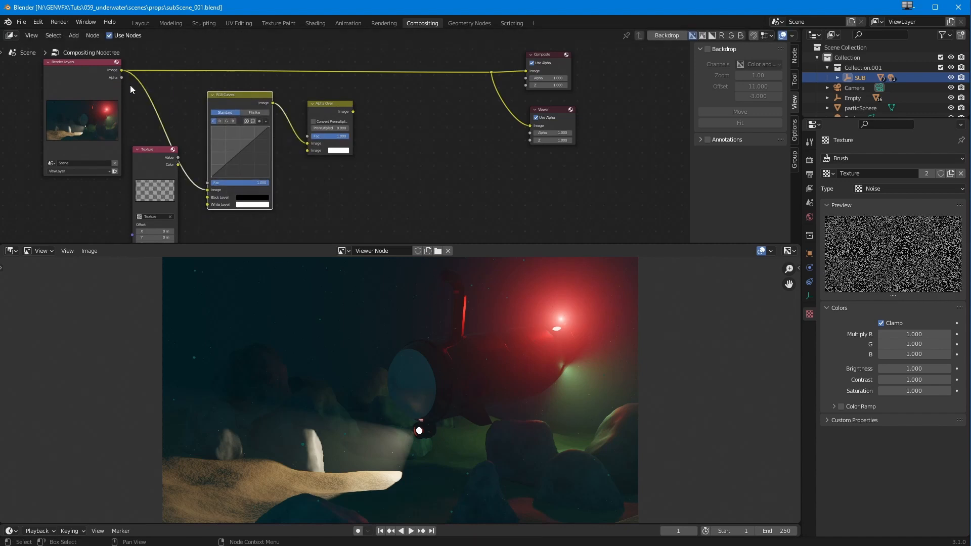
pyautogui.hotkey('ctrl', 'z')
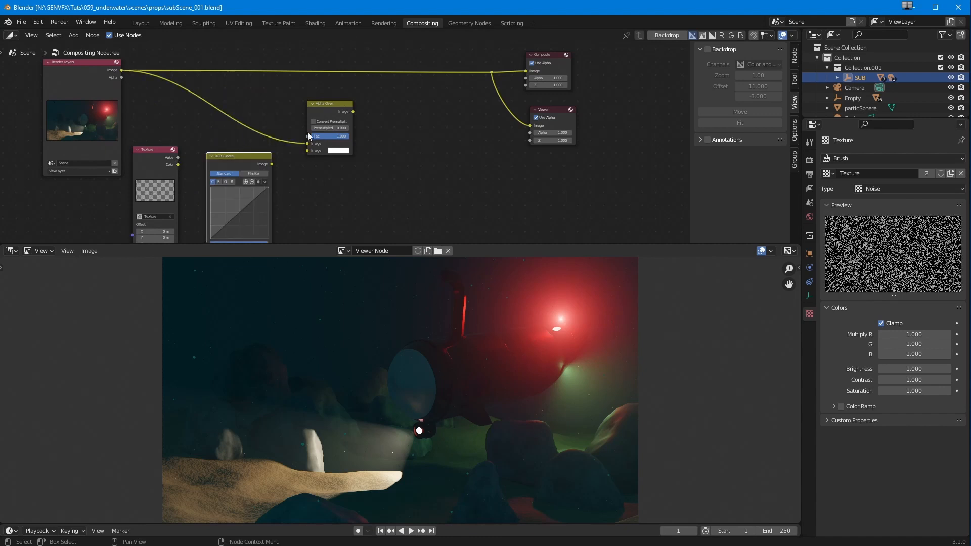
pyautogui.moveTo(327, 112); pyautogui.dragTo(419, 103)
pyautogui.moveTo(237, 156); pyautogui.dragTo(234, 121)
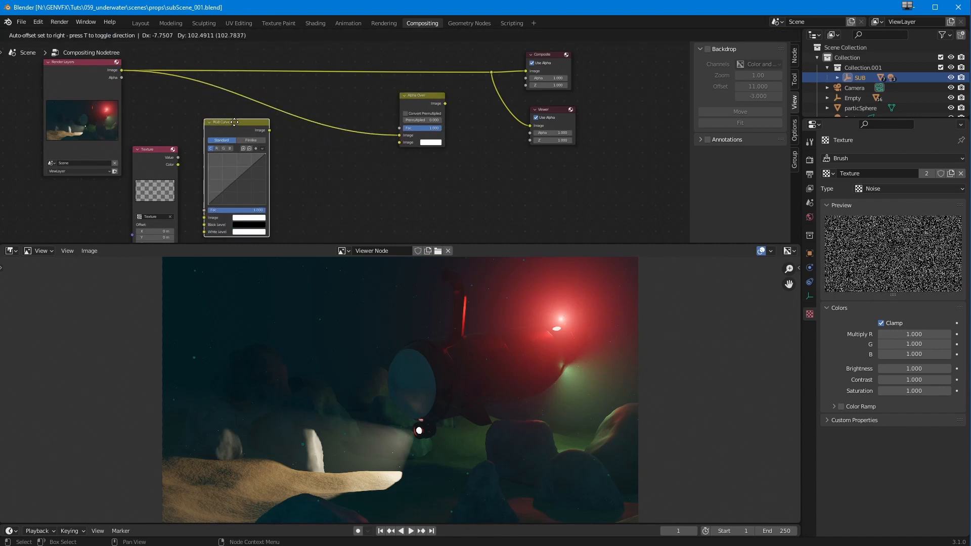
# - Route the Render Layers image through RGB Curves into Alpha Over's second Image input, and Alpha Over's output into the reroute feeding Composite and Viewer
pyautogui.moveTo(124, 77); pyautogui.dragTo(204, 217)
pyautogui.moveTo(270, 130); pyautogui.dragTo(400, 144)
pyautogui.moveTo(444, 104); pyautogui.dragTo(491, 72)
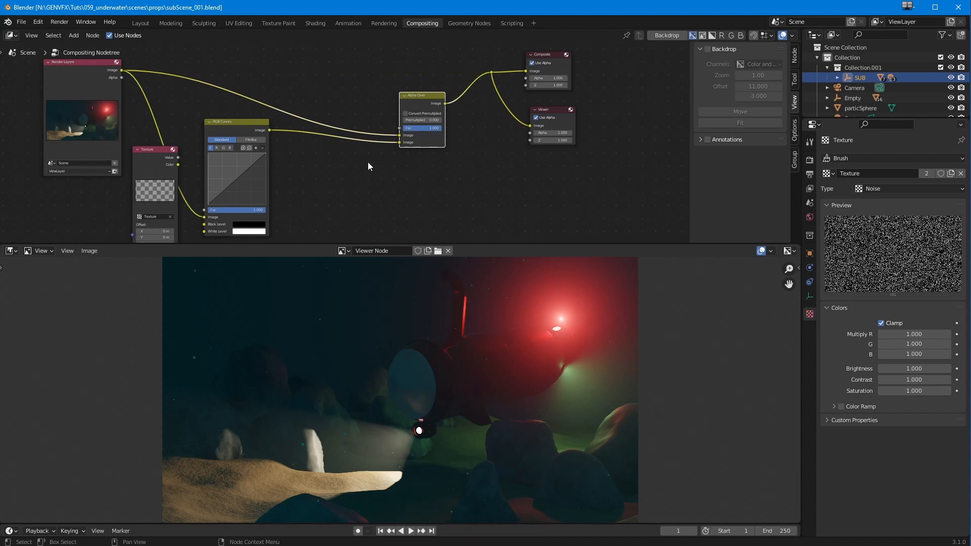
# - Darken the RGB Curves node's combined curve by pulling a point down to about 0.6, 0.3
pyautogui.click(236, 182)
pyautogui.moveTo(243, 189); pyautogui.dragTo(244, 187)
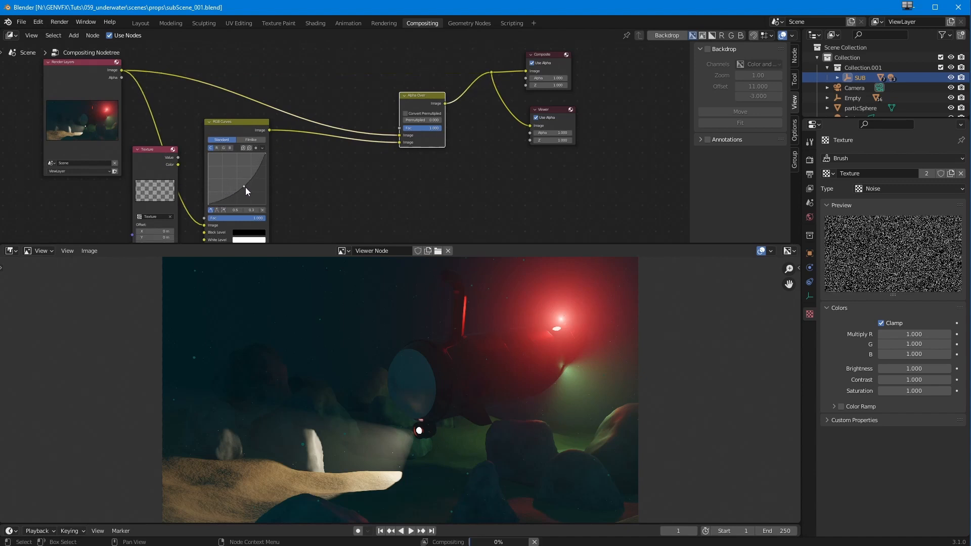
pyautogui.moveTo(228, 126); pyautogui.dragTo(227, 122)
# - Connect the Texture node's Value output to Alpha Over's Fac input and place the Texture node above the Render Layers link
pyautogui.moveTo(162, 168); pyautogui.dragTo(402, 129)
pyautogui.moveTo(341, 191); pyautogui.dragTo(312, 188)
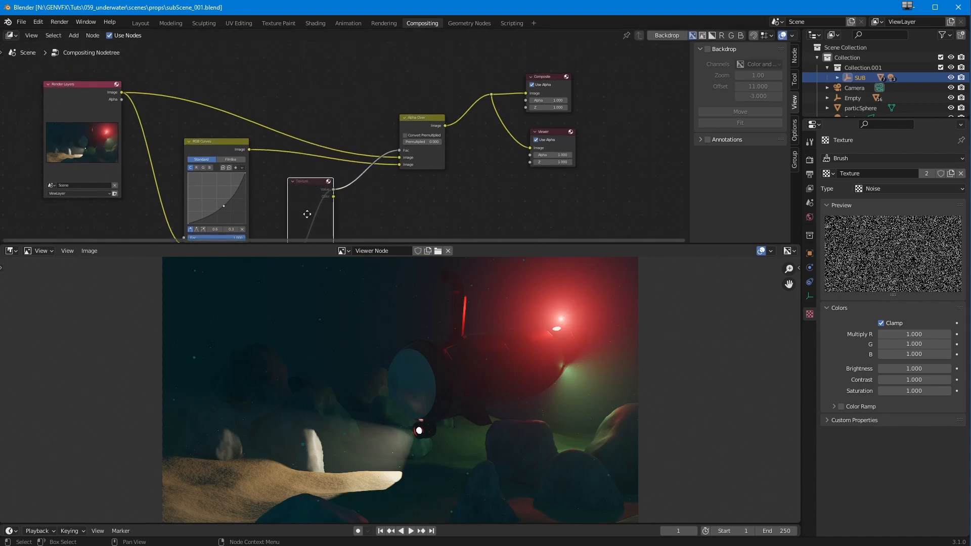
pyautogui.moveTo(308, 215); pyautogui.dragTo(301, 177, button='middle')
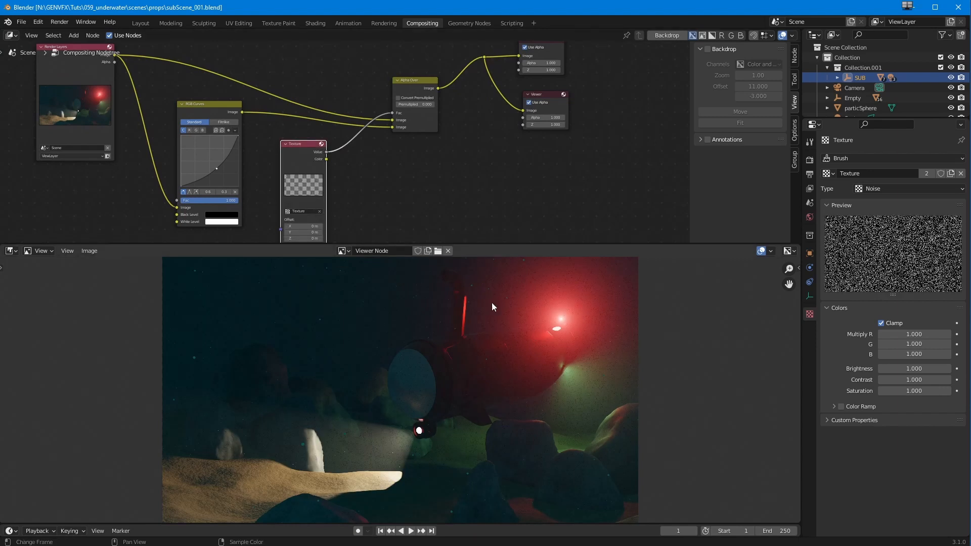
pyautogui.click(407, 80)
pyautogui.moveTo(298, 194); pyautogui.dragTo(325, 83)
pyautogui.moveTo(330, 166); pyautogui.dragTo(332, 123, button='middle')
# - Reposition the RGB Curves node below the Render Layers link and brighten its combined curve with the point at about 0.4, 0.5
pyautogui.moveTo(339, 203); pyautogui.dragTo(283, 143, button='middle')
pyautogui.moveTo(259, 77); pyautogui.dragTo(239, 116, button='middle')
pyautogui.moveTo(230, 145); pyautogui.dragTo(243, 160)
pyautogui.keyDown('ctrl'); pyautogui.moveTo(279, 195); pyautogui.dragTo(359, 169, button='middle'); pyautogui.keyUp('ctrl')
pyautogui.click(63, 95)
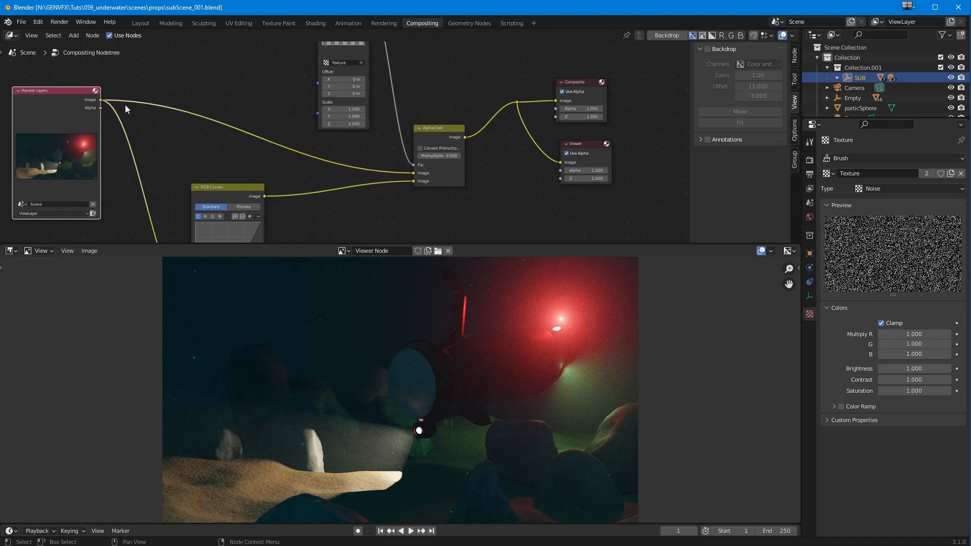
pyautogui.moveTo(219, 190); pyautogui.dragTo(200, 155)
pyautogui.moveTo(212, 225); pyautogui.dragTo(193, 202)
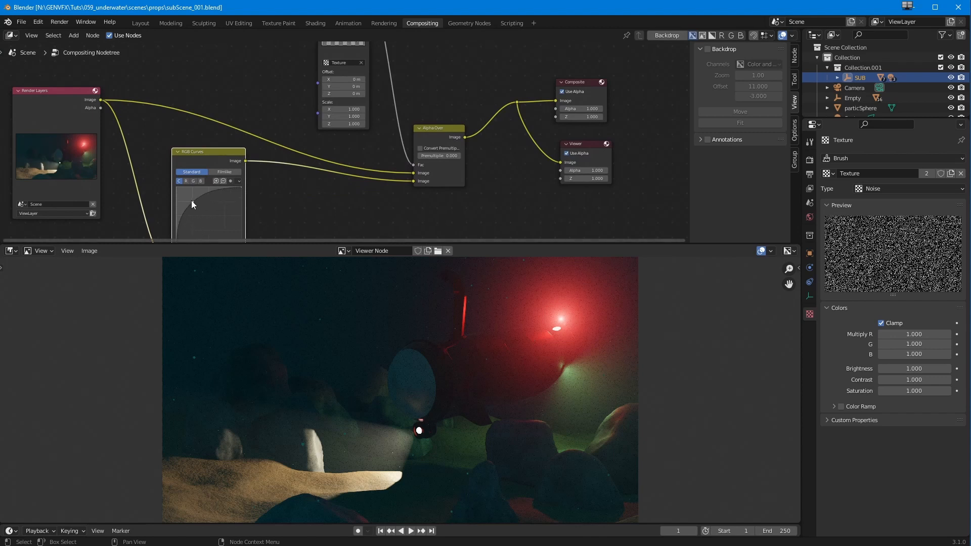
pyautogui.moveTo(194, 205); pyautogui.dragTo(203, 214)
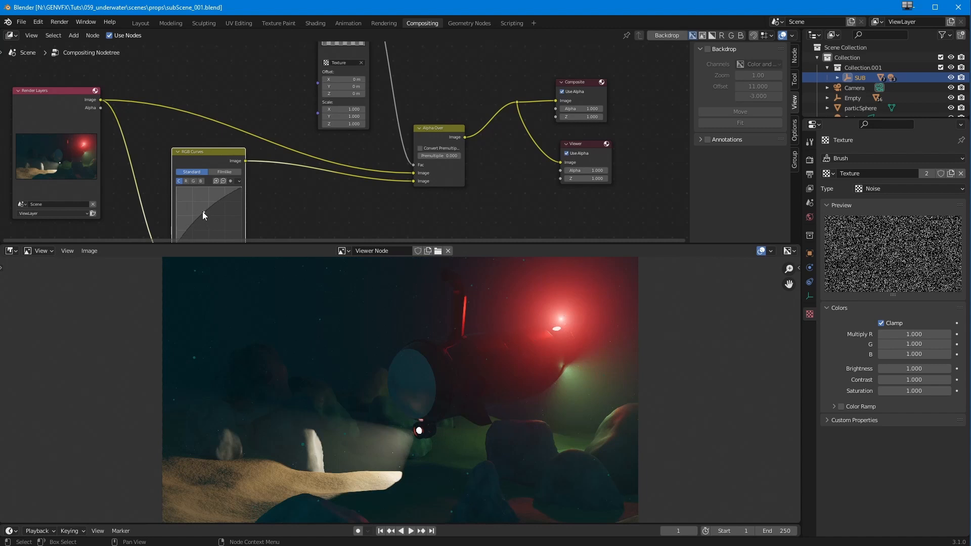
# - Examine the noise grain in the composited image up close around the submarine's window, the rocks and the sand
pyautogui.scroll(1, 555, 379)
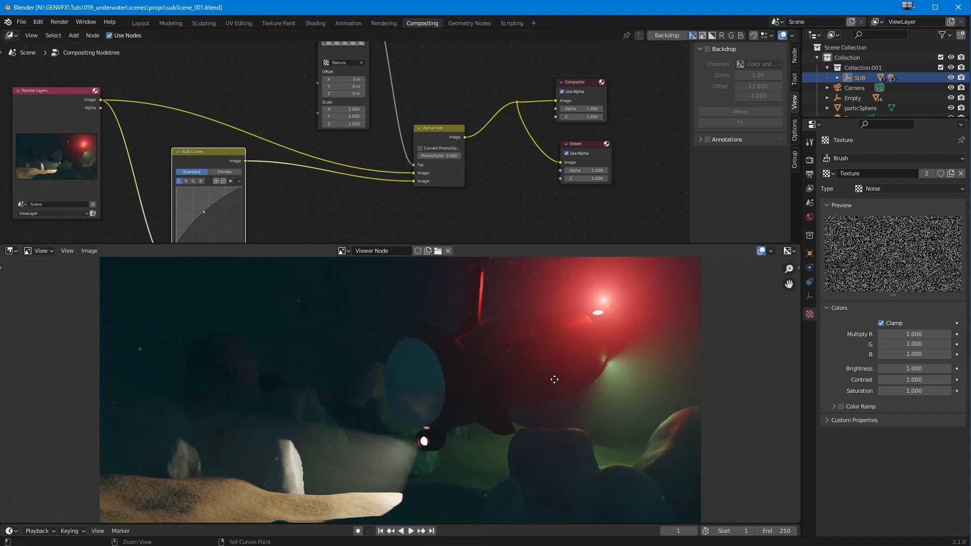
pyautogui.scroll(2, 551, 405)
pyautogui.scroll(1, 315, 400)
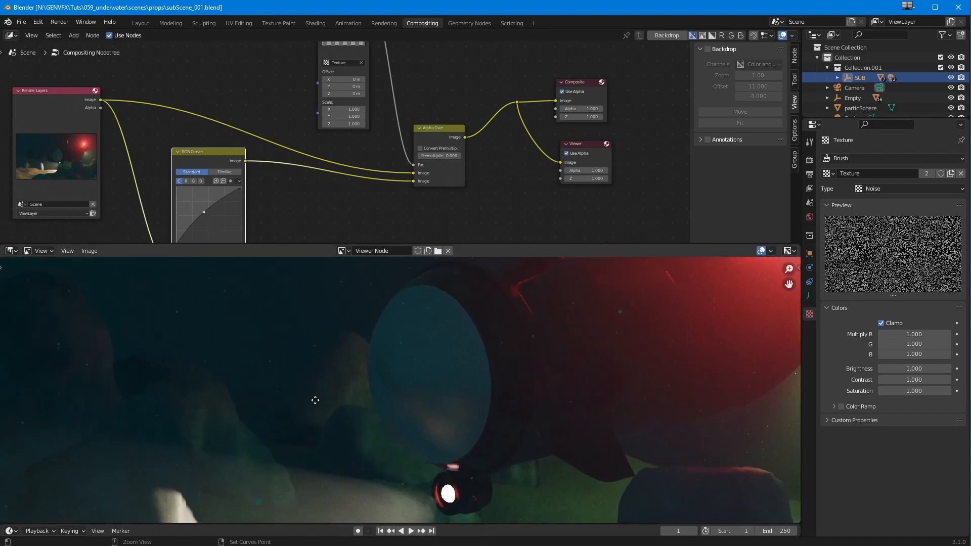
pyautogui.scroll(1, 315, 400)
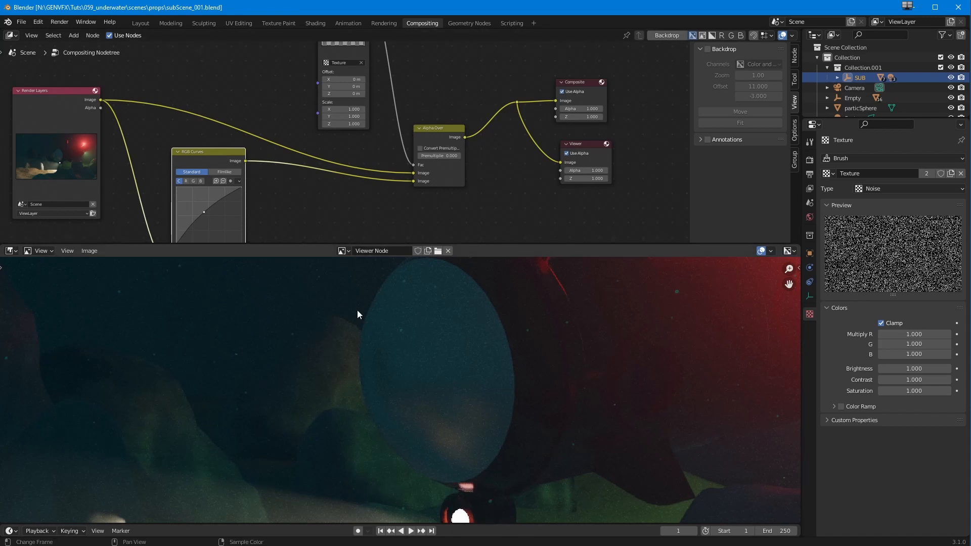
pyautogui.click(419, 149)
pyautogui.click(419, 148)
pyautogui.moveTo(382, 122); pyautogui.dragTo(313, 169, button='middle')
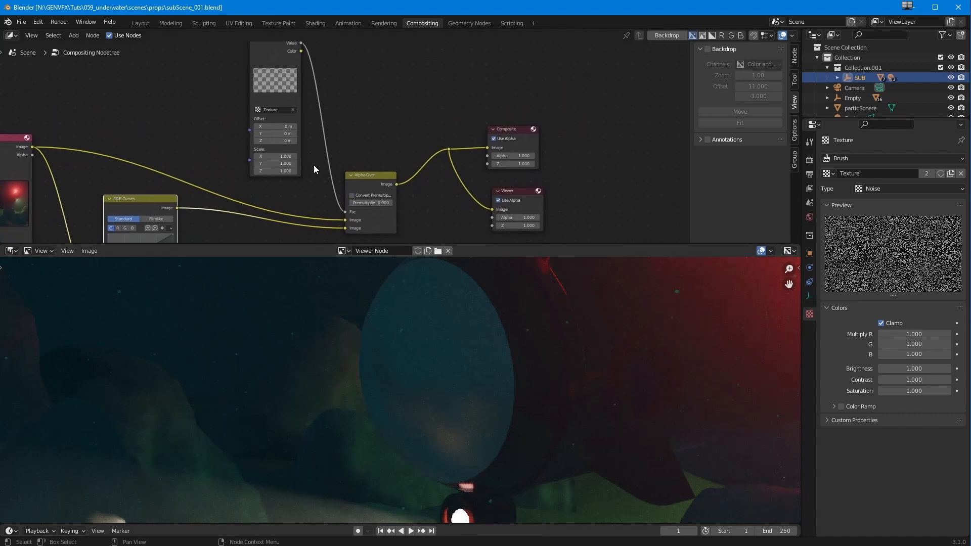
pyautogui.moveTo(366, 173); pyautogui.dragTo(367, 161)
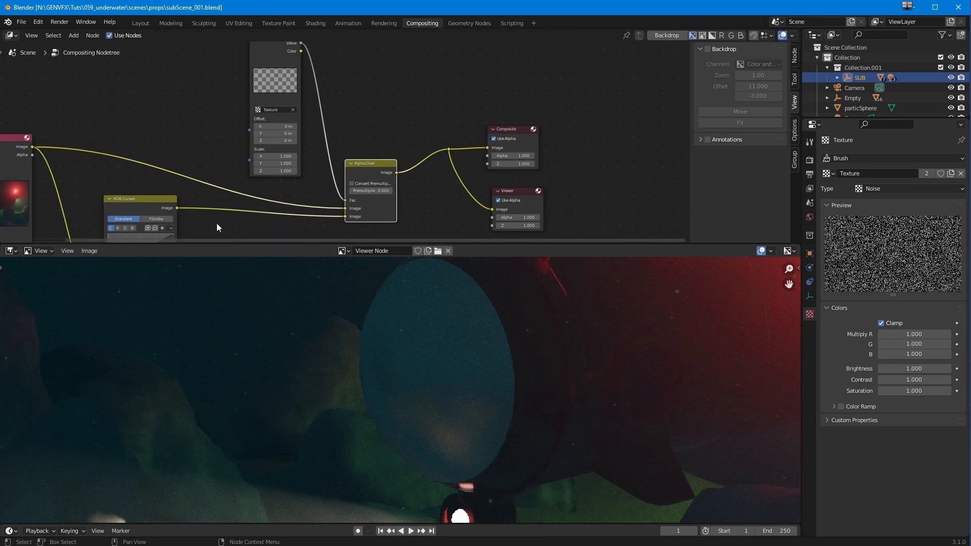
pyautogui.keyDown('ctrl'); pyautogui.moveTo(355, 376); pyautogui.dragTo(372, 403, button='middle'); pyautogui.keyUp('ctrl')
pyautogui.moveTo(338, 423); pyautogui.dragTo(253, 465, button='middle')
pyautogui.moveTo(417, 417); pyautogui.dragTo(294, 486, button='middle')
pyautogui.moveTo(133, 410); pyautogui.dragTo(206, 385, button='middle')
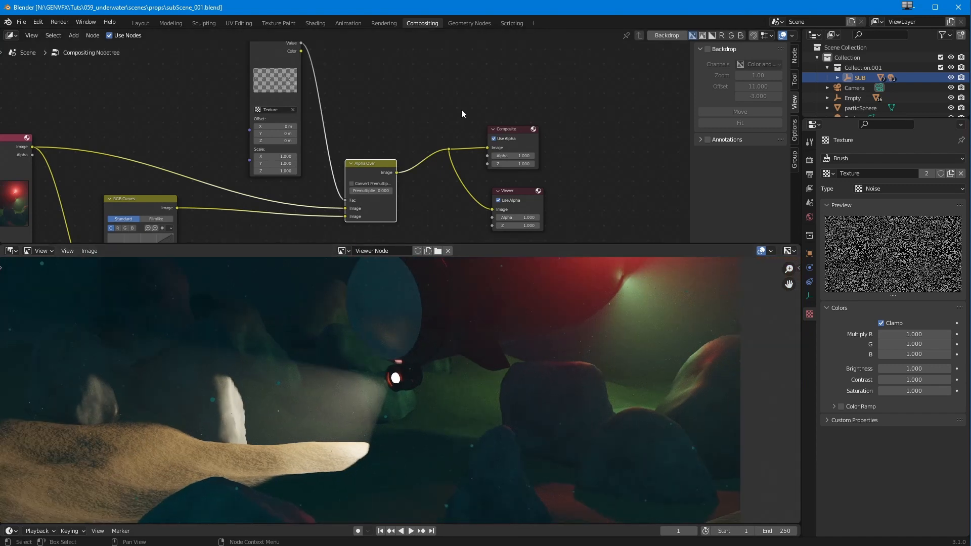
# - Move the Composite and Viewer nodes farther away from Alpha Over to free space for more nodes
pyautogui.click(492, 129)
pyautogui.moveTo(501, 129); pyautogui.dragTo(598, 130)
pyautogui.moveTo(515, 191); pyautogui.dragTo(621, 80)
pyautogui.click(591, 130)
pyautogui.moveTo(616, 150); pyautogui.dragTo(627, 133)
# - Shift the Render Layers, RGB Curves, Texture and Alpha Over nodes away from the output nodes to widen the gap
pyautogui.keyDown('ctrl'); pyautogui.moveTo(317, 150); pyautogui.dragTo(314, 205, button='middle'); pyautogui.keyUp('ctrl')
pyautogui.moveTo(126, 149); pyautogui.dragTo(45, 109)
pyautogui.moveTo(247, 200); pyautogui.dragTo(159, 190)
pyautogui.moveTo(357, 82); pyautogui.dragTo(211, 55)
pyautogui.moveTo(424, 202); pyautogui.dragTo(257, 183)
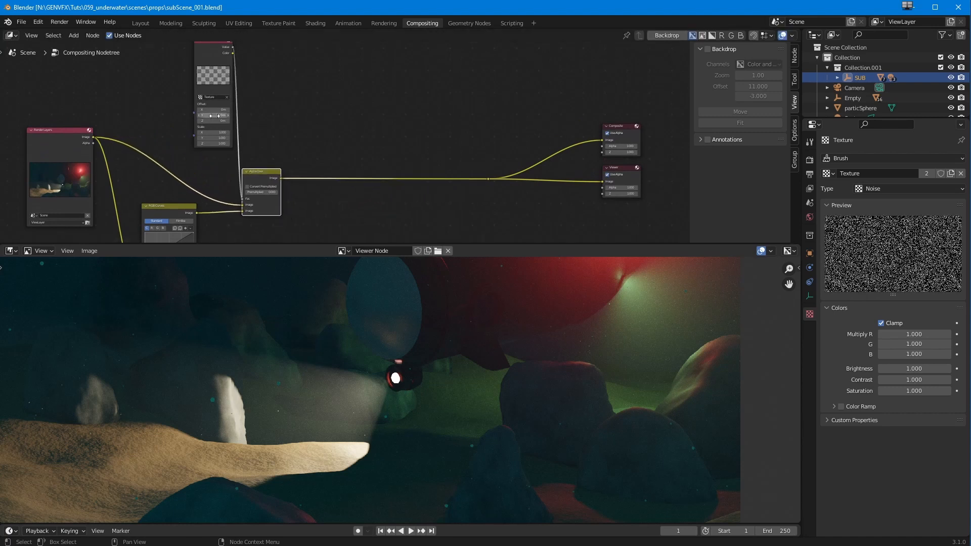
pyautogui.scroll(-1, 210, 129)
pyautogui.moveTo(232, 75); pyautogui.dragTo(187, 60)
pyautogui.moveTo(271, 185); pyautogui.dragTo(245, 166, button='middle')
# - Insert a second RGB Curves node on the link between Alpha Over and the output reroute
pyautogui.click(73, 35)
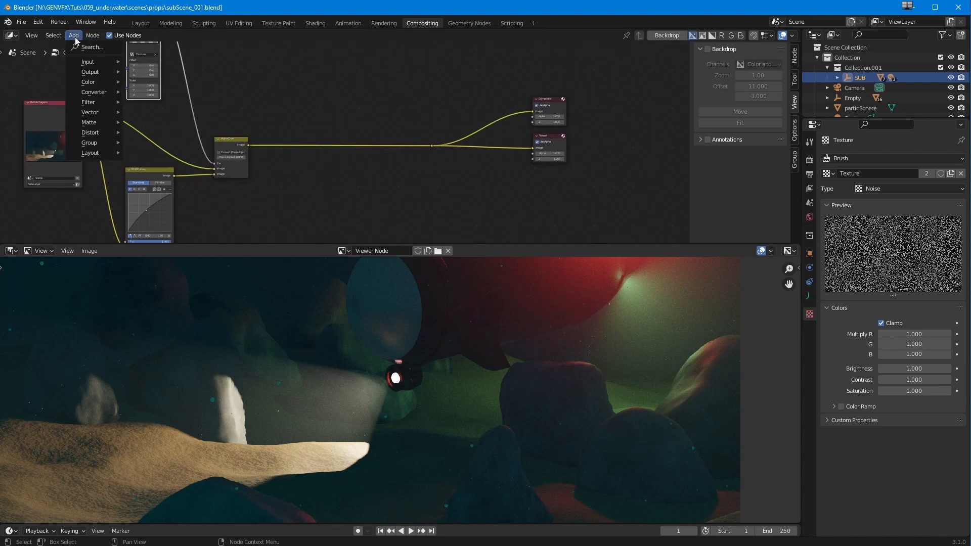
pyautogui.moveTo(87, 82)
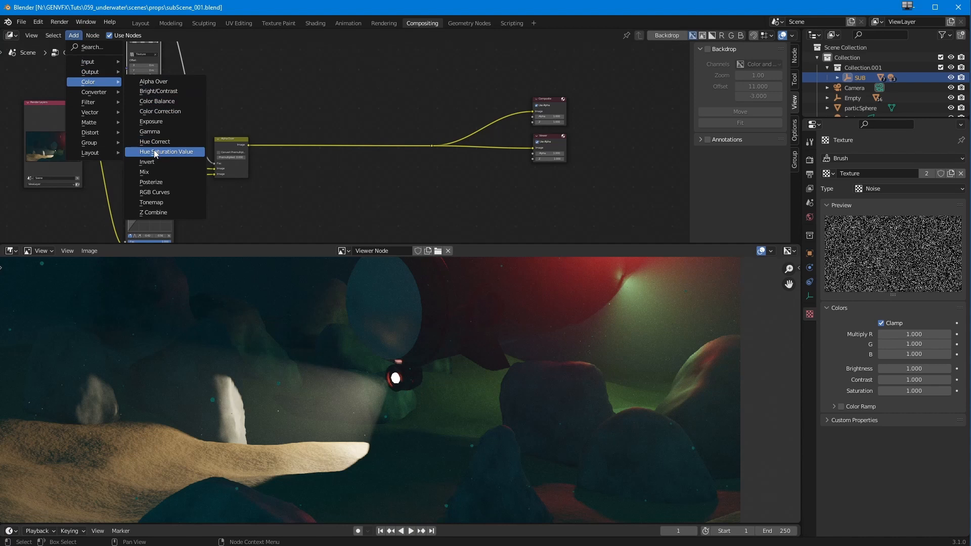
pyautogui.click(172, 193)
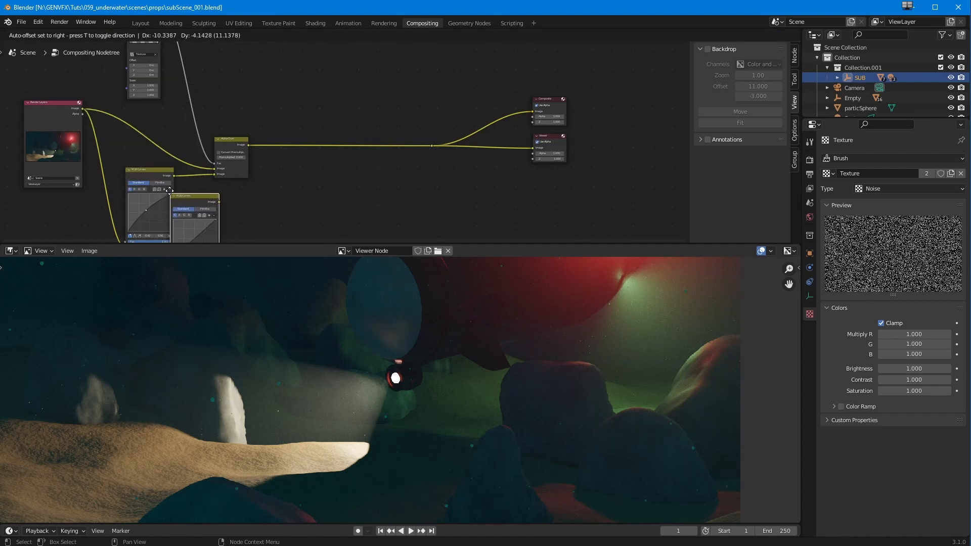
pyautogui.click(310, 136)
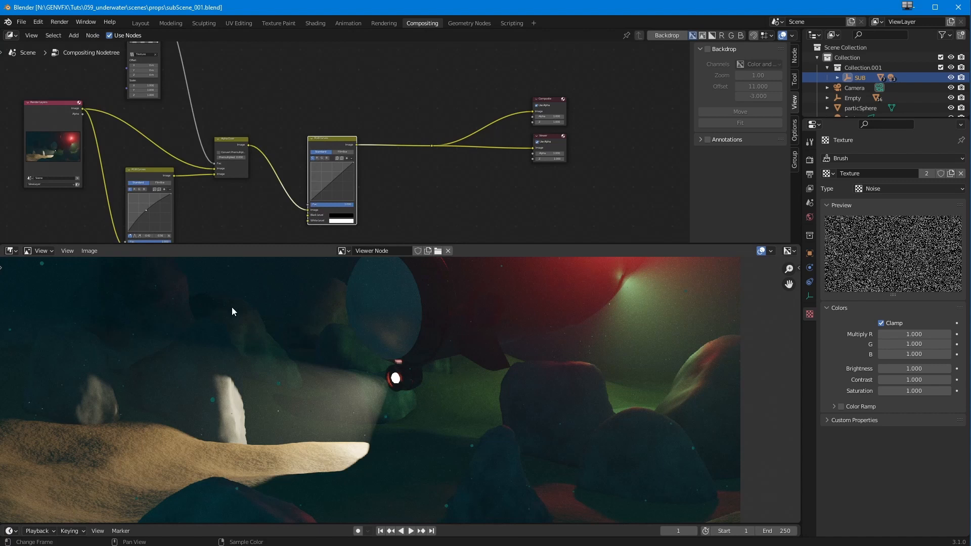
pyautogui.scroll(2, 269, 176)
pyautogui.moveTo(263, 170); pyautogui.dragTo(272, 73, button='middle')
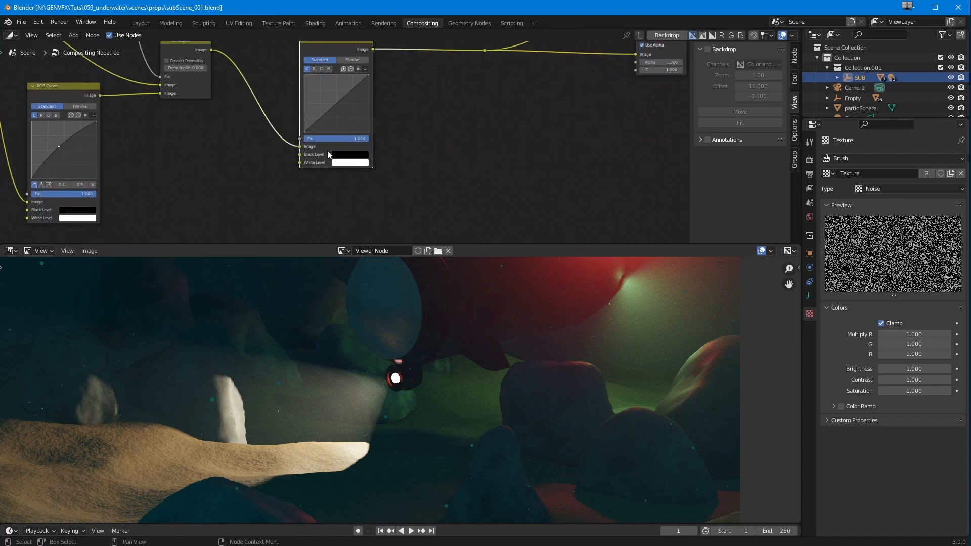
# - Try shaping the second RGB Curves node's combined curve with points at about 0.1, 0.2 and 0.6, 0.7
pyautogui.click(328, 69)
pyautogui.scroll(2, 278, 173)
pyautogui.moveTo(271, 132); pyautogui.dragTo(267, 154, button='middle')
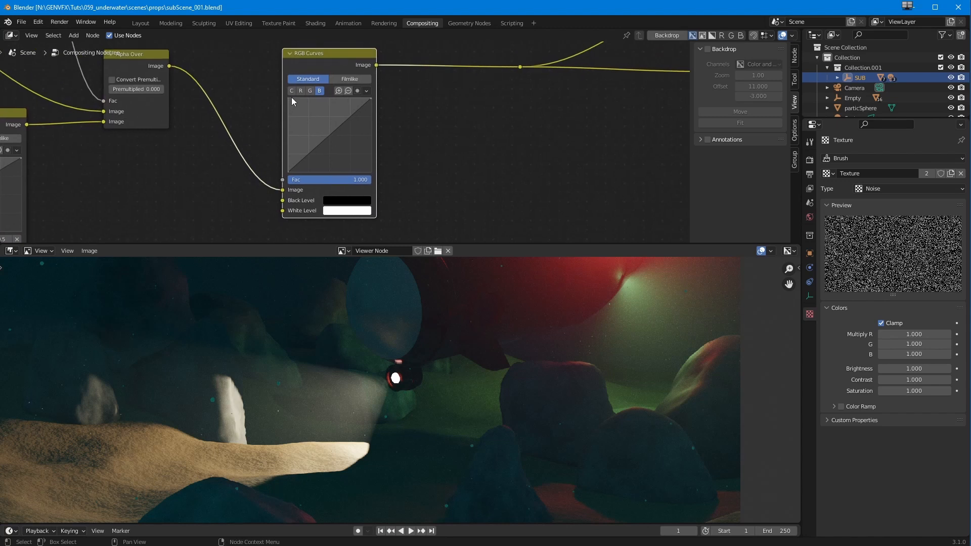
pyautogui.keyDown('ctrl'); pyautogui.moveTo(292, 339); pyautogui.dragTo(314, 397, button='middle'); pyautogui.keyUp('ctrl')
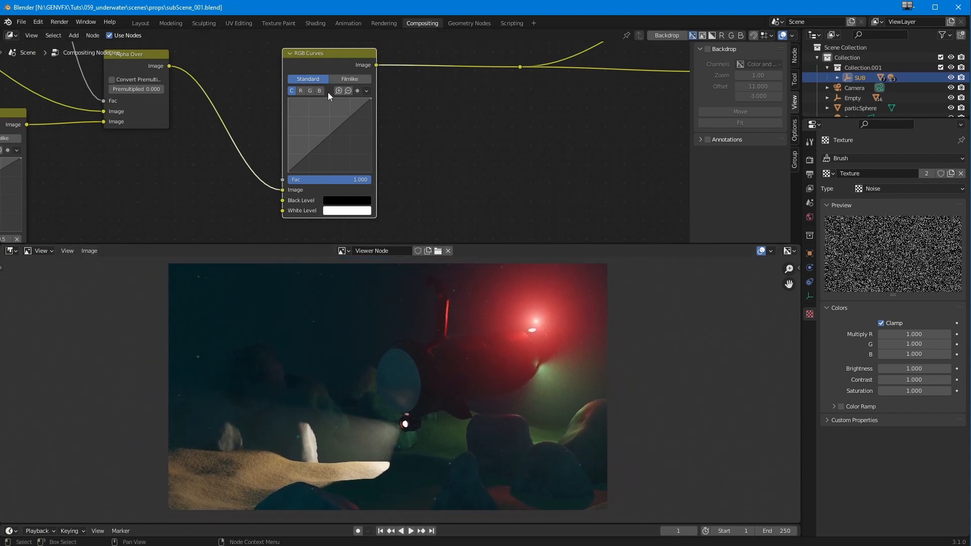
pyautogui.scroll(1, 343, 119)
pyautogui.moveTo(344, 120); pyautogui.dragTo(334, 109)
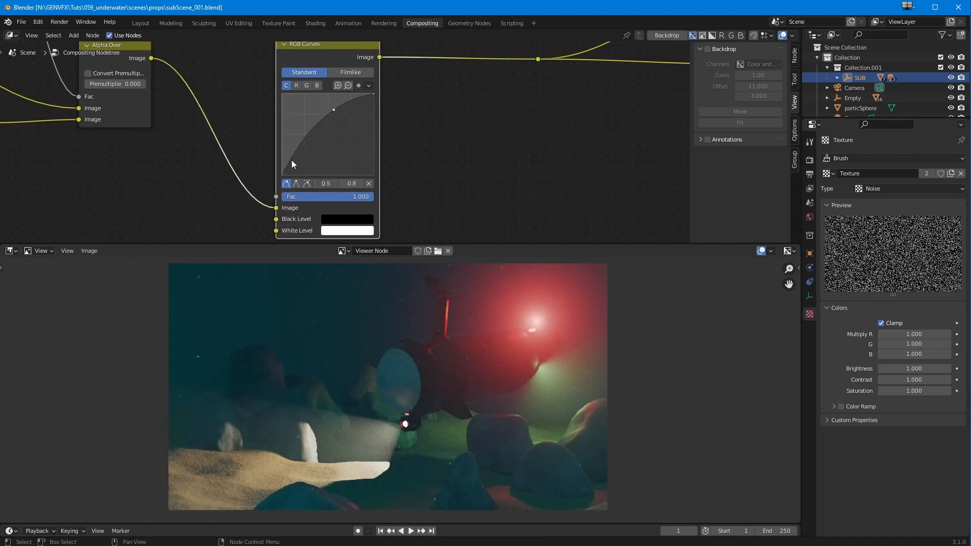
pyautogui.moveTo(298, 162)
pyautogui.mouseDown()
pyautogui.moveTo(305, 167)
pyautogui.moveTo(297, 159)
pyautogui.mouseUp()
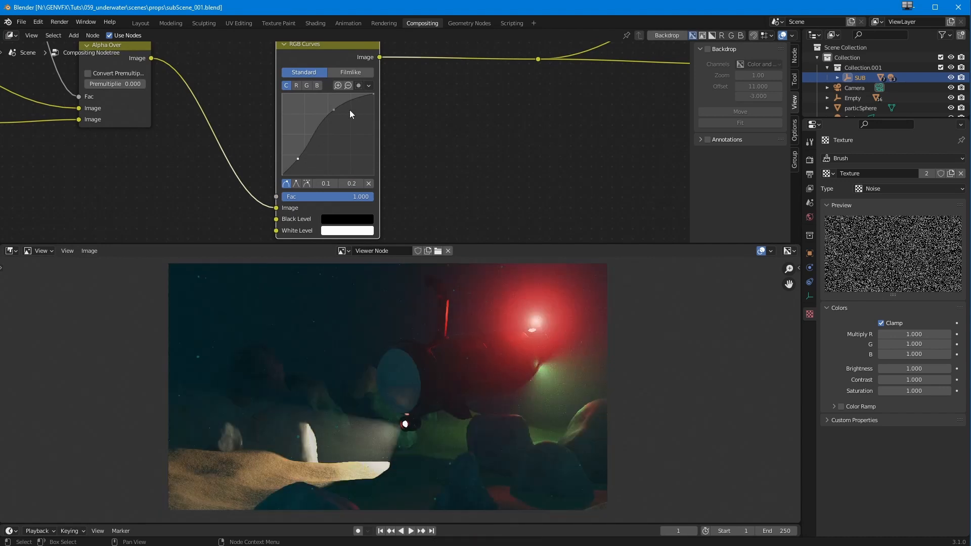
pyautogui.moveTo(334, 109); pyautogui.dragTo(342, 114)
# - Reset the second RGB Curves node's combined curve to a straight line
pyautogui.click(359, 86)
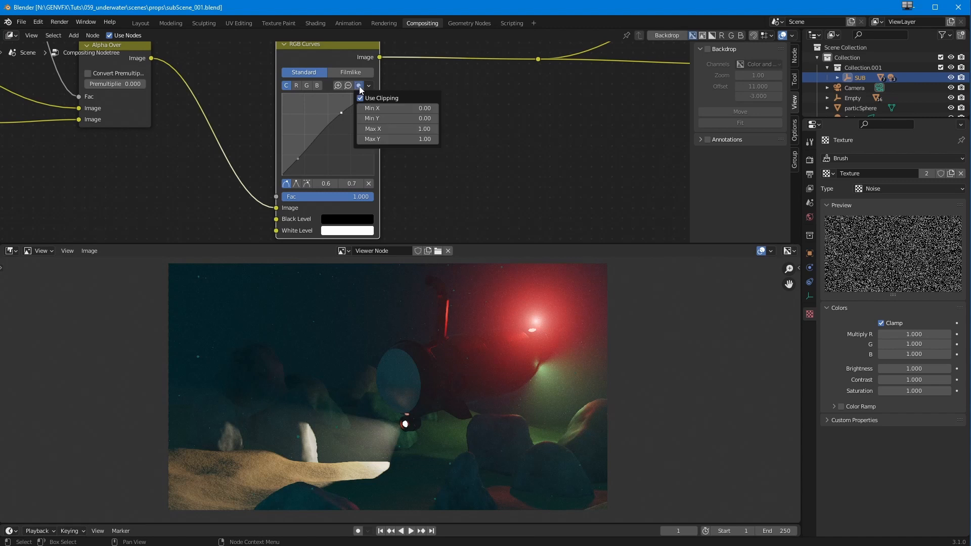
pyautogui.click(368, 86)
pyautogui.click(374, 95)
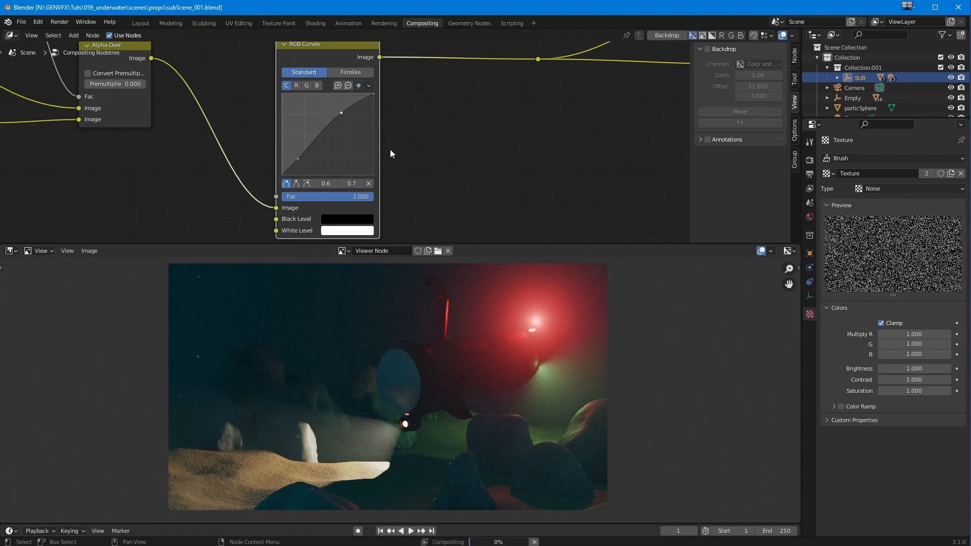
pyautogui.click(369, 86)
pyautogui.click(374, 126)
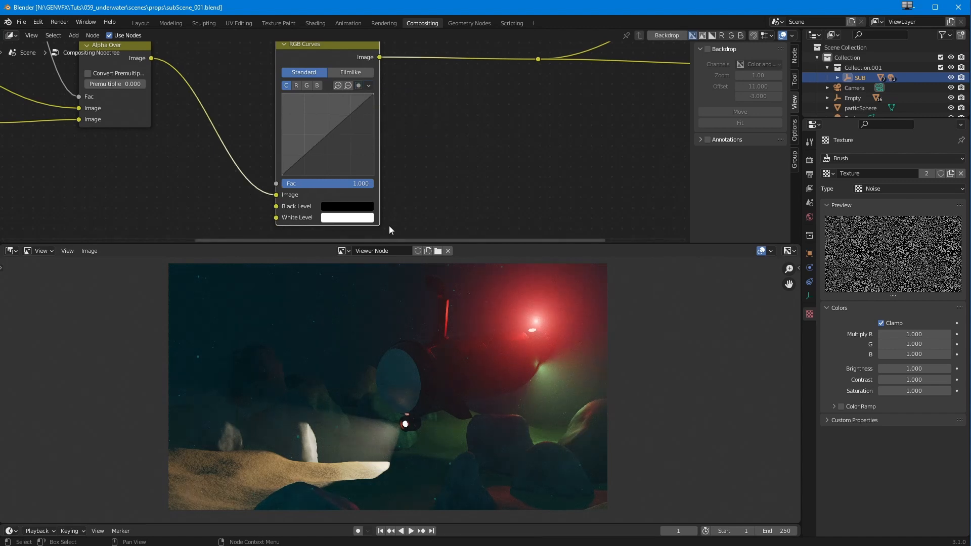
# - Give the second RGB Curves node's combined curve points at about 0.6, 0.7 and 0.1, 0.1, and switch to its red channel
pyautogui.click(341, 120)
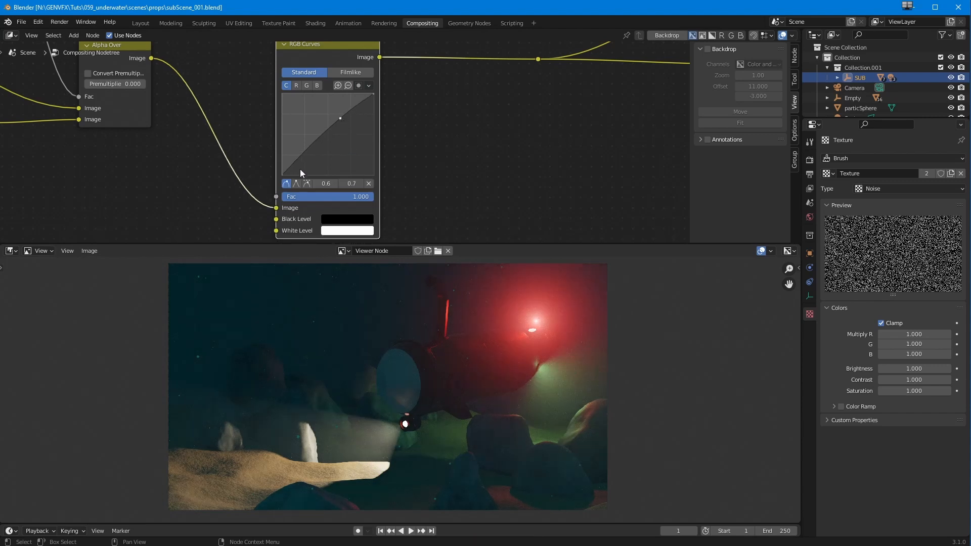
pyautogui.moveTo(298, 160); pyautogui.dragTo(300, 163)
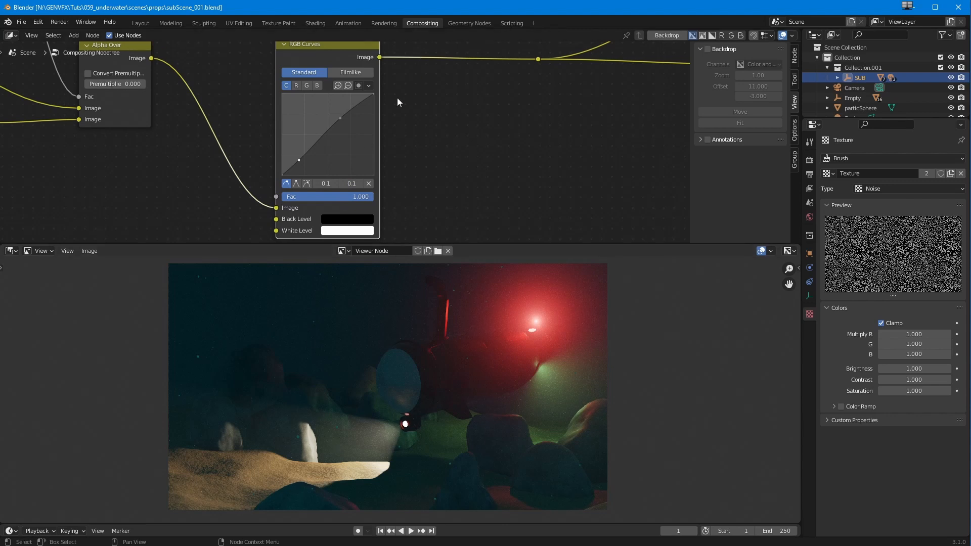
pyautogui.click(297, 87)
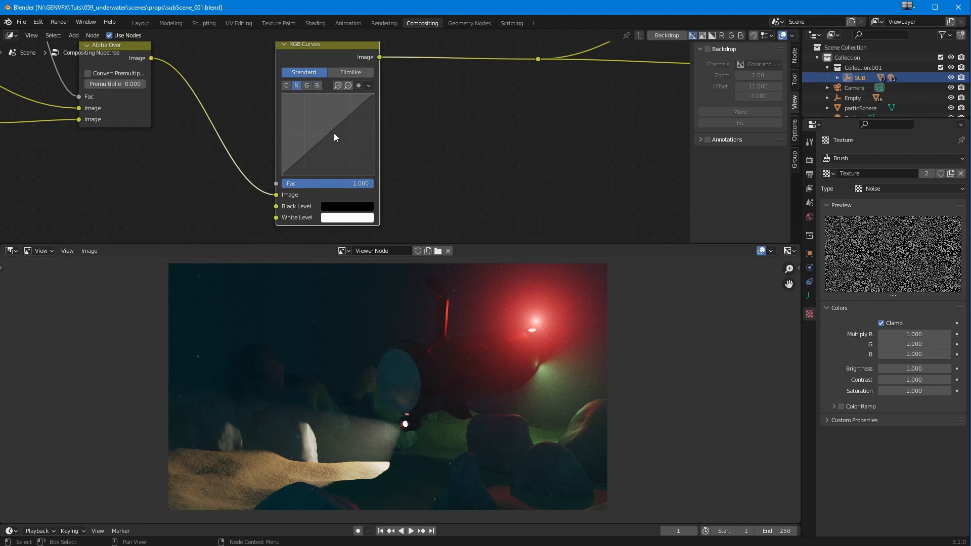
# - Try lowering the red curve's upper end point to 0.3 and down to 0, and return it to the top corner
pyautogui.moveTo(374, 94); pyautogui.dragTo(379, 145)
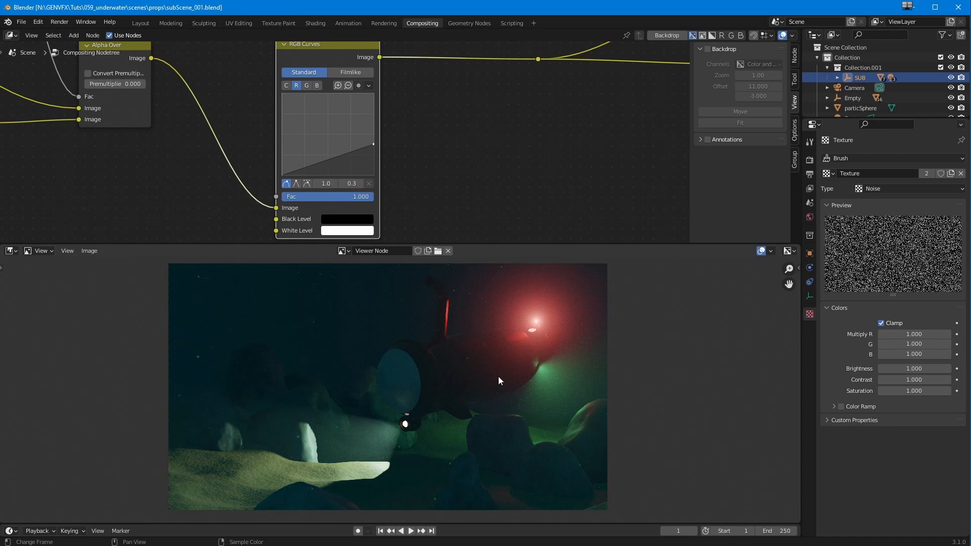
pyautogui.moveTo(373, 145); pyautogui.dragTo(375, 177)
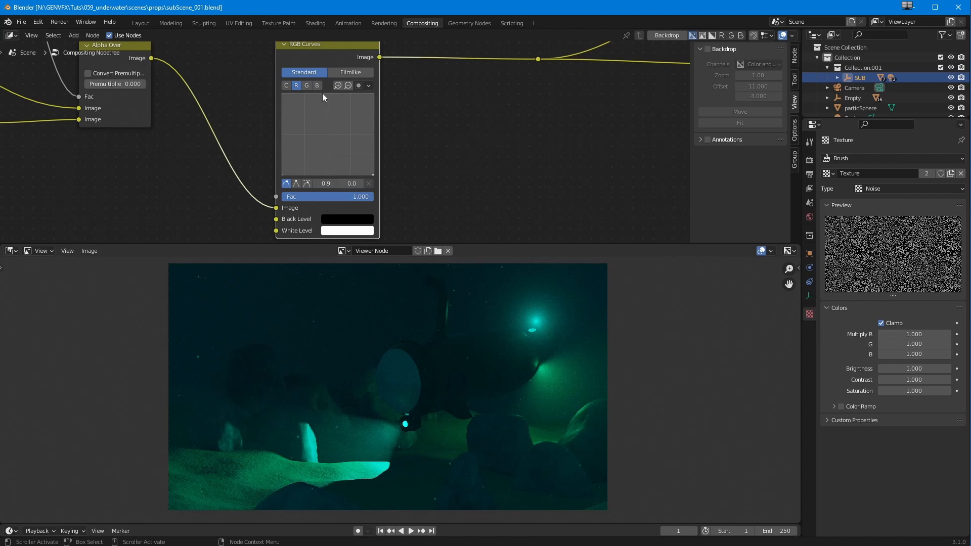
pyautogui.moveTo(372, 175); pyautogui.dragTo(391, 81)
# - Bend the red curve down with a point at about 0.5, 0.3, and add a blue curve point at about 0.5, 0.4
pyautogui.moveTo(327, 135); pyautogui.dragTo(341, 152)
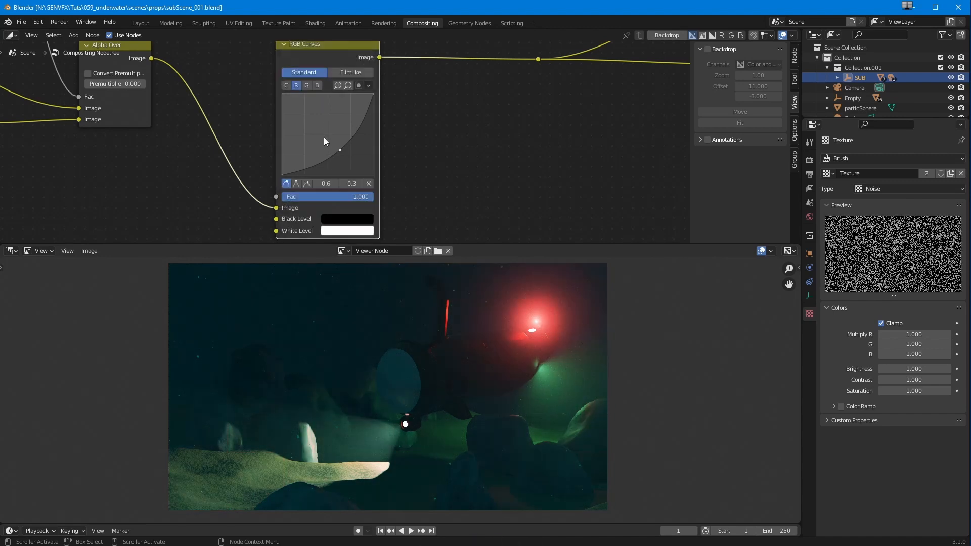
pyautogui.moveTo(338, 150); pyautogui.dragTo(336, 146)
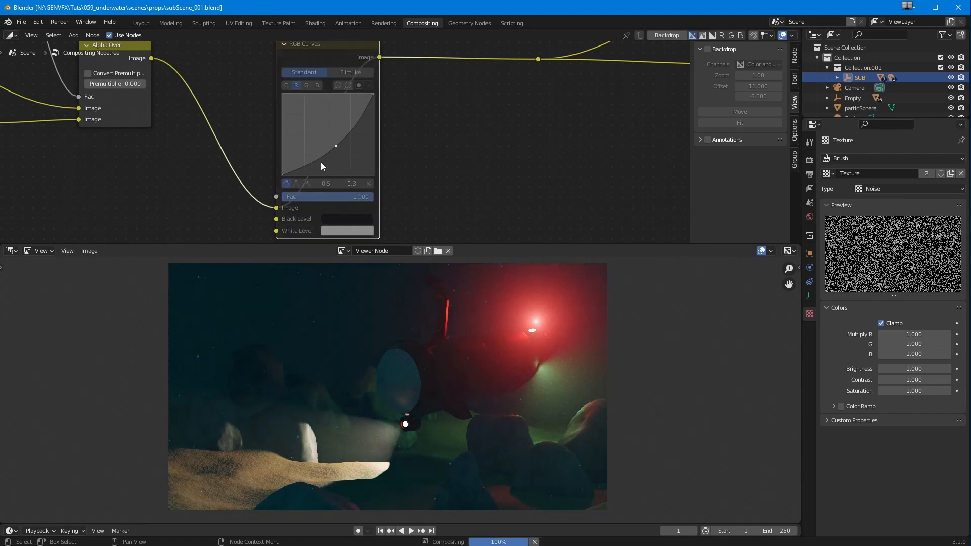
pyautogui.click(314, 86)
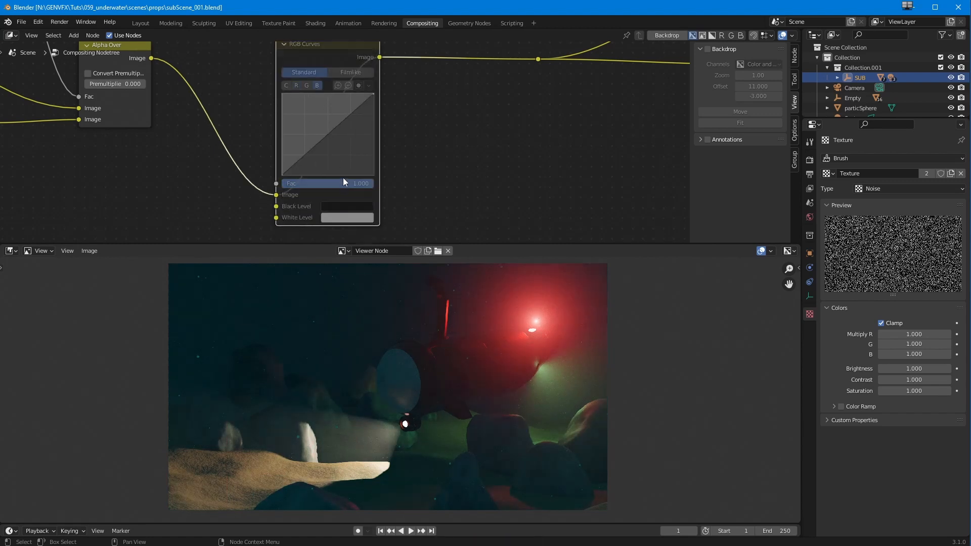
pyautogui.click(326, 136)
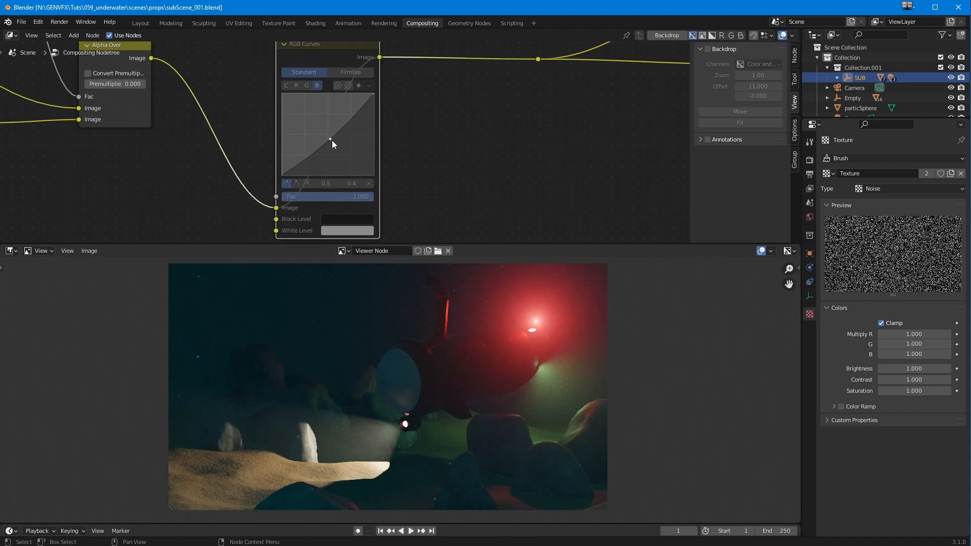
# - Add a point to the second RGB Curves node's green curve and settle it at about 0.4, 0.5
pyautogui.click(306, 85)
pyautogui.click(326, 135)
pyautogui.moveTo(325, 132)
pyautogui.mouseDown()
pyautogui.moveTo(314, 120)
pyautogui.moveTo(329, 137)
pyautogui.mouseUp()
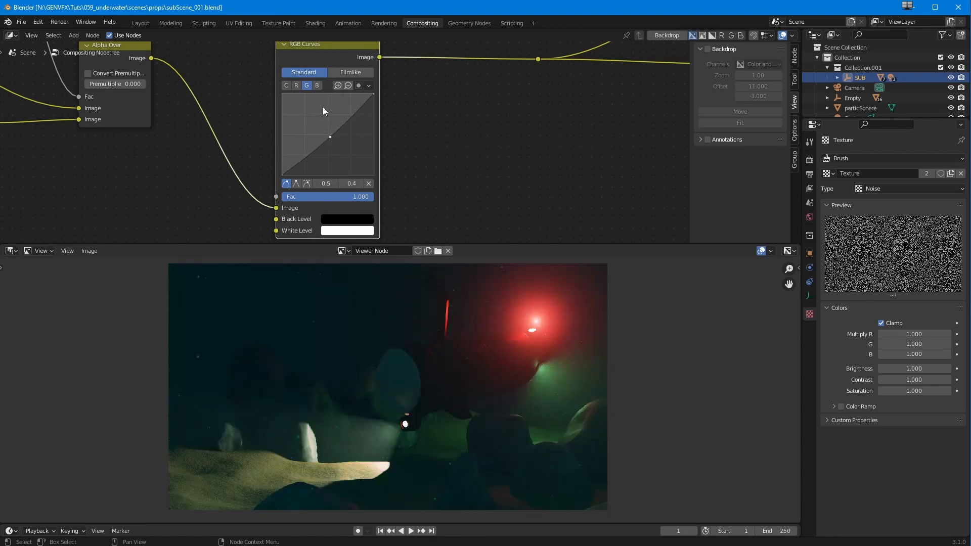
pyautogui.moveTo(328, 135); pyautogui.dragTo(327, 137)
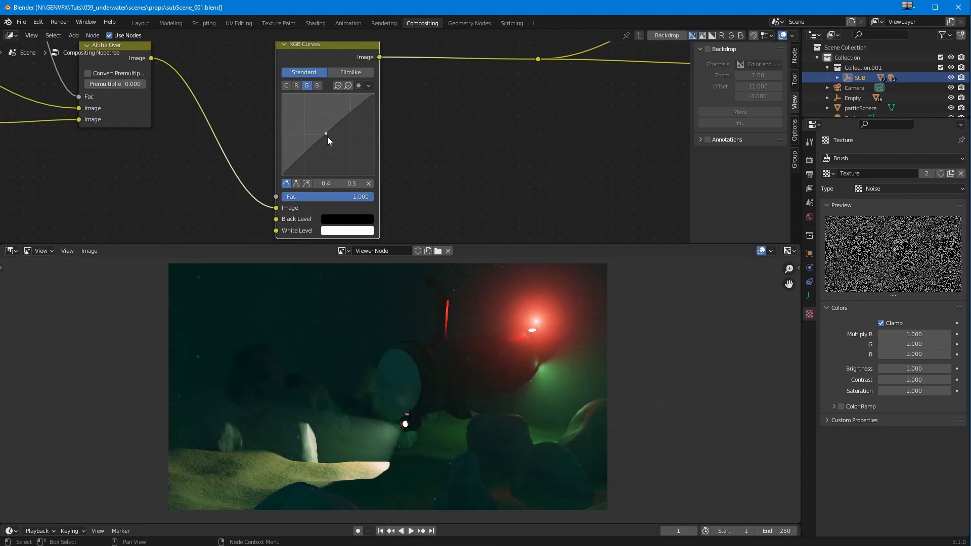
# - Raise the blue curve's point to about 0.4, 0.5, and compare the frame with the RGB Curves node muted and unmuted
pyautogui.click(317, 85)
pyautogui.moveTo(329, 136); pyautogui.dragTo(326, 133)
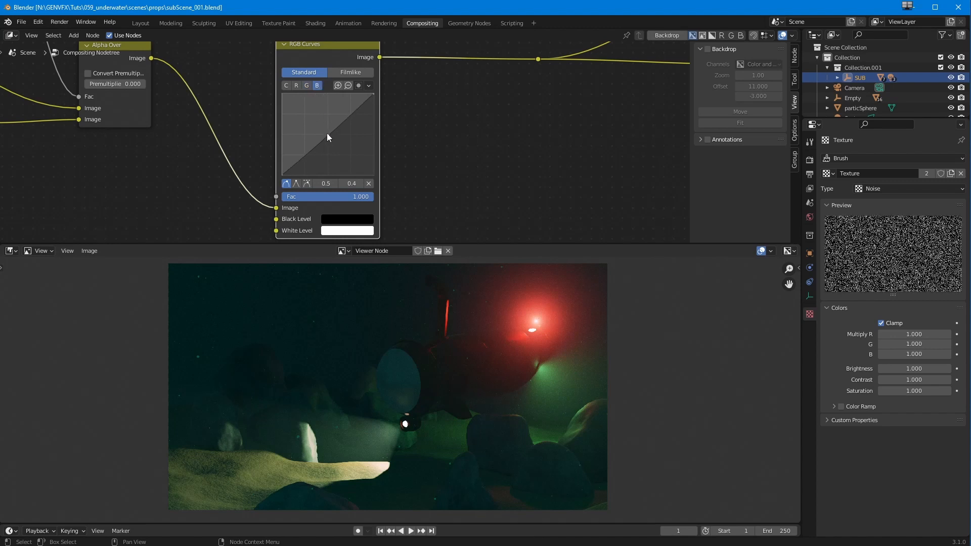
pyautogui.press('m')
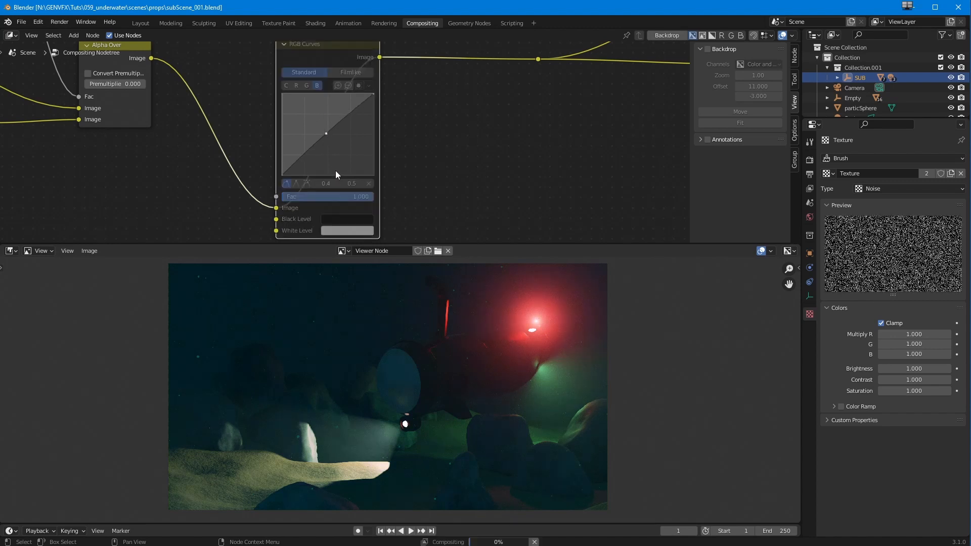
pyautogui.press('m')
pyautogui.press('m')
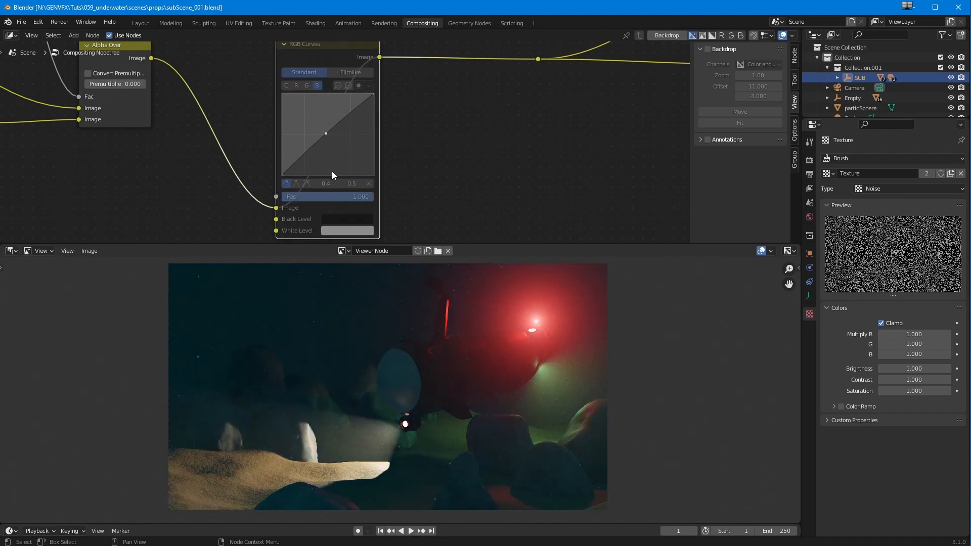
pyautogui.press('m')
pyautogui.press('m')
pyautogui.press('m')
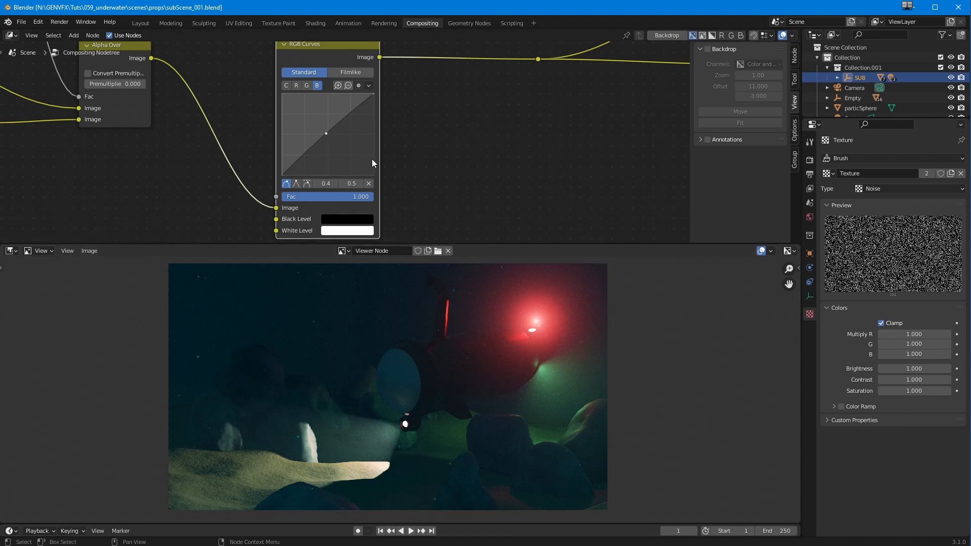
# - Move the Composite and Viewer nodes farther away from the second RGB Curves node to make room in the graph
pyautogui.keyDown('ctrl'); pyautogui.moveTo(360, 157); pyautogui.dragTo(270, 193, button='middle'); pyautogui.keyUp('ctrl')
pyautogui.moveTo(270, 193)
pyautogui.keyDown('shift'); pyautogui.mouseDown(button='middle')
pyautogui.moveTo(283, 192)
pyautogui.moveTo(279, 203)
pyautogui.mouseUp(button='middle'); pyautogui.keyUp('shift')
pyautogui.moveTo(533, 190); pyautogui.dragTo(489, 68)
pyautogui.press('g')
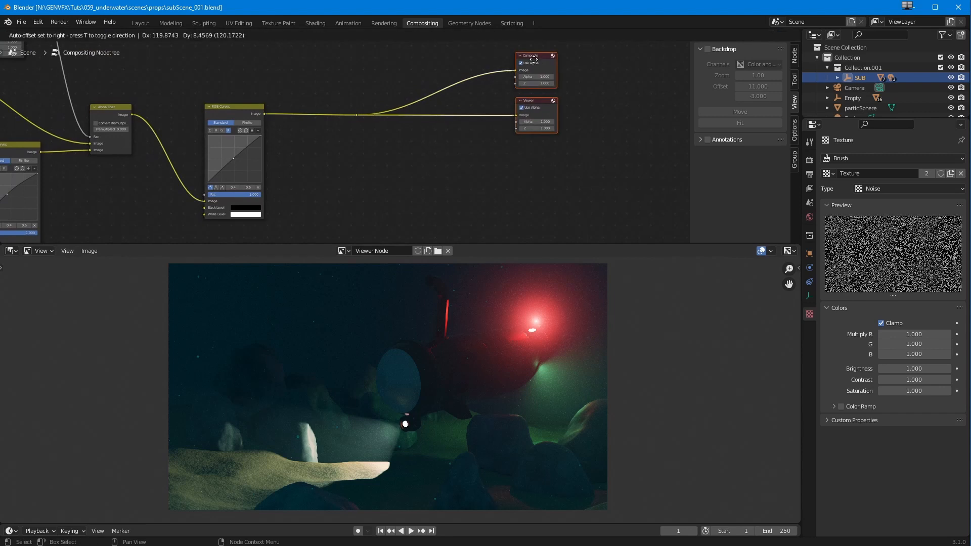
pyautogui.click(562, 119)
# - Insert a Hue Saturation Value node on the link between the second RGB Curves node and the output reroute
pyautogui.scroll(-1, 440, 159)
pyautogui.keyDown('shift'); pyautogui.moveTo(403, 172); pyautogui.dragTo(465, 130, button='middle'); pyautogui.keyUp('shift')
pyautogui.scroll(2, 423, 151)
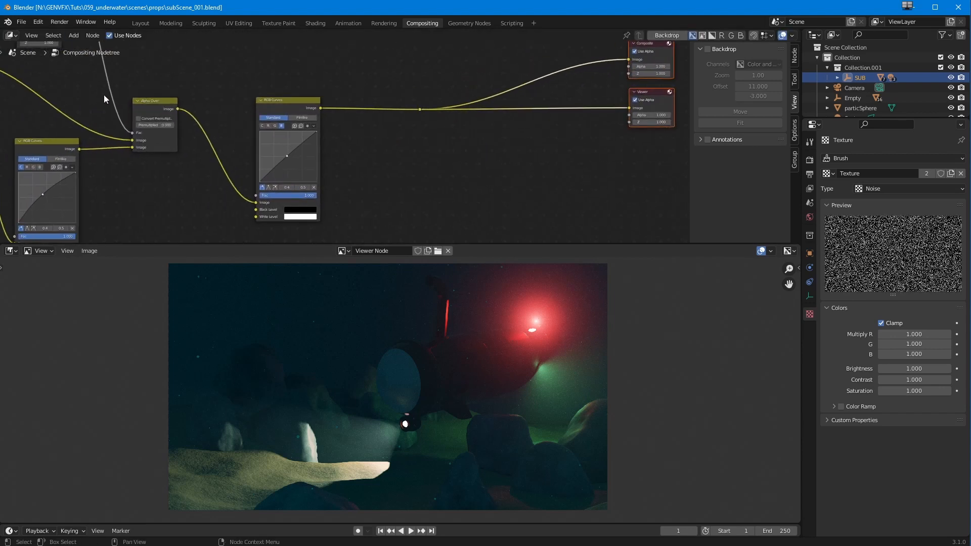
pyautogui.click(75, 37)
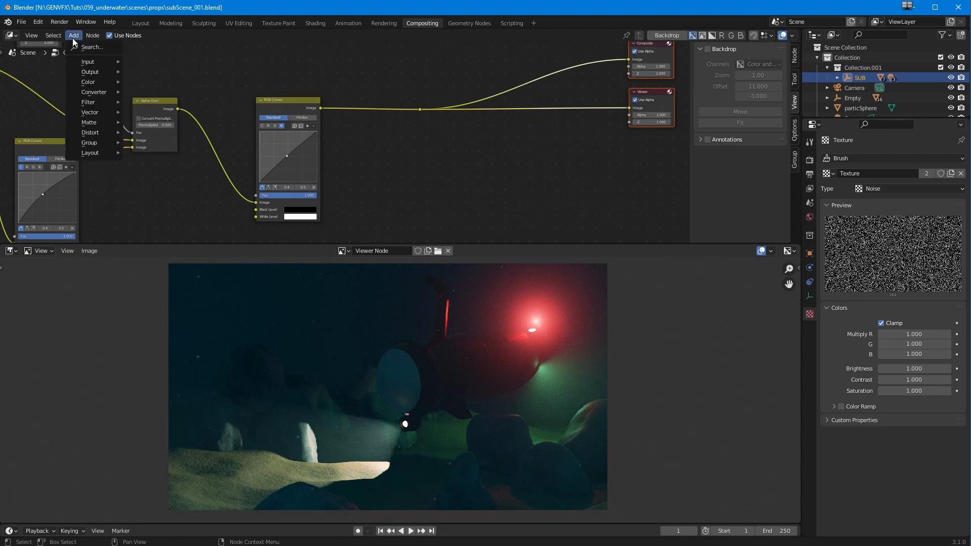
pyautogui.moveTo(87, 101)
pyautogui.moveTo(87, 82)
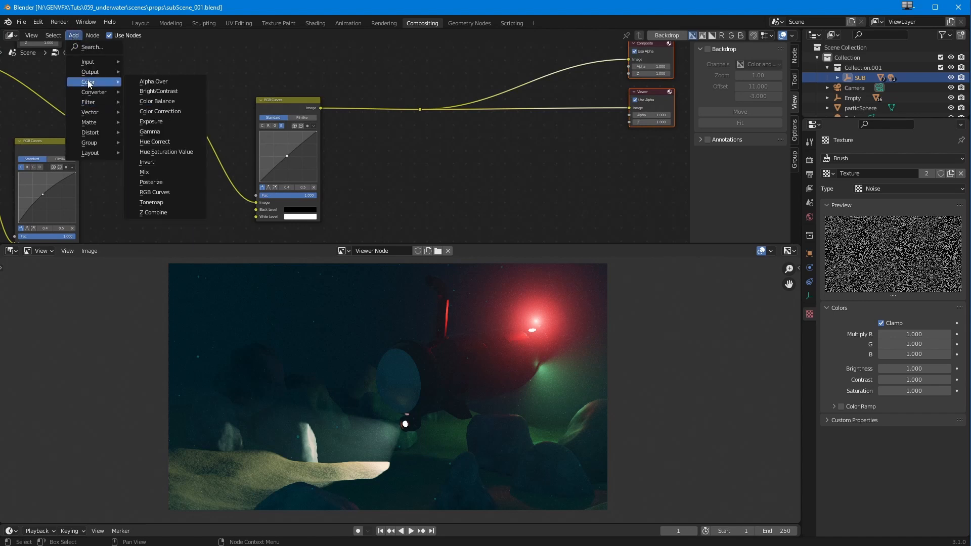
pyautogui.click(152, 152)
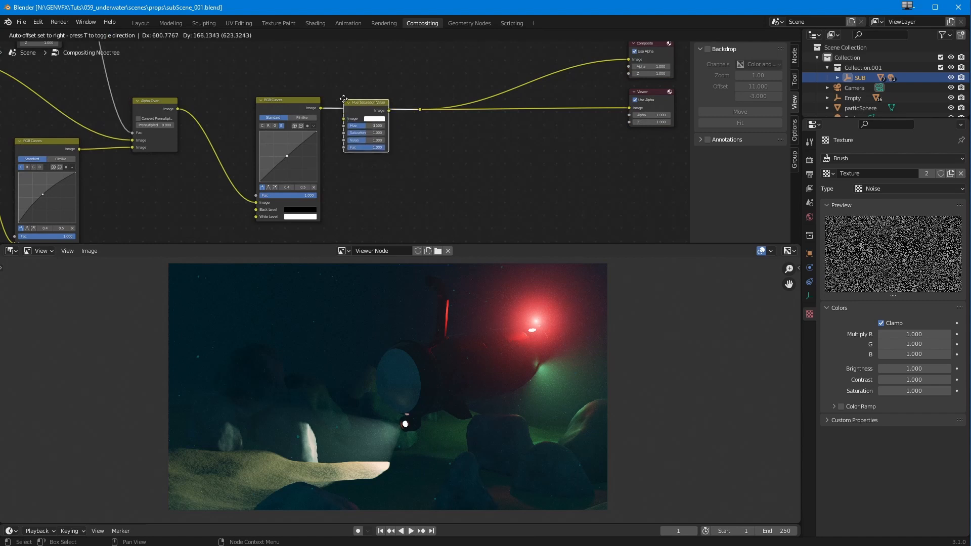
pyautogui.click(370, 124)
# - Move the output reroute close to the Composite and Viewer nodes
pyautogui.moveTo(407, 80); pyautogui.dragTo(441, 150)
pyautogui.press('g')
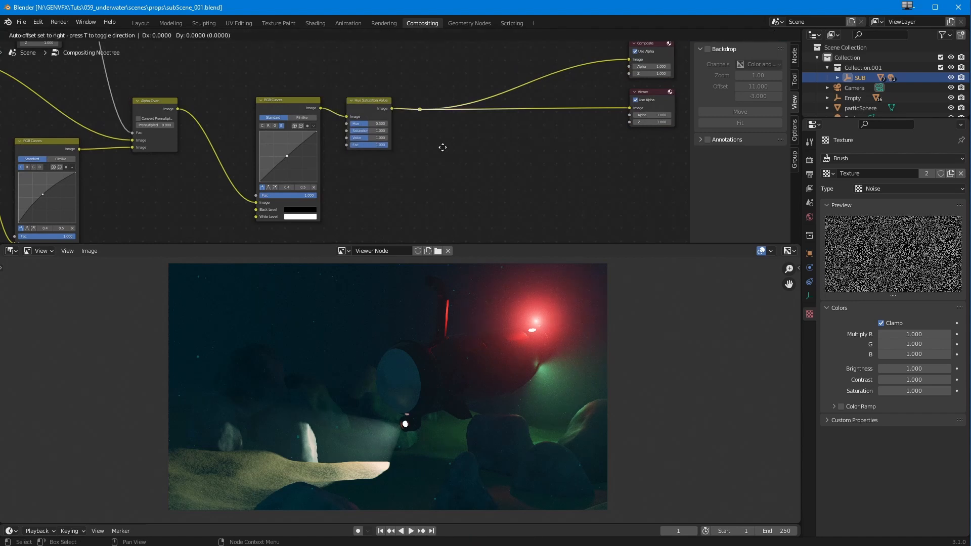
pyautogui.click(612, 148)
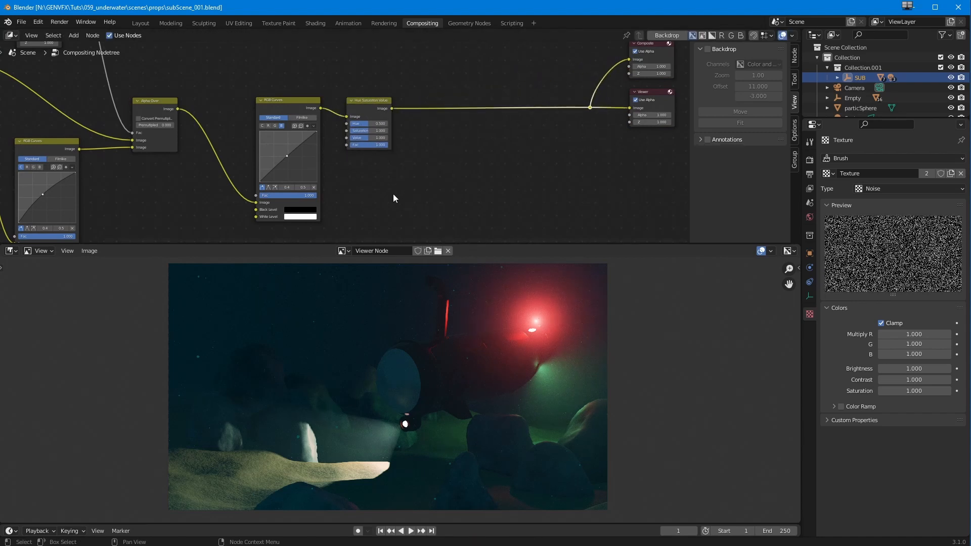
# - Set the Hue Saturation Value node's Saturation to 0.9
pyautogui.scroll(6, 392, 167)
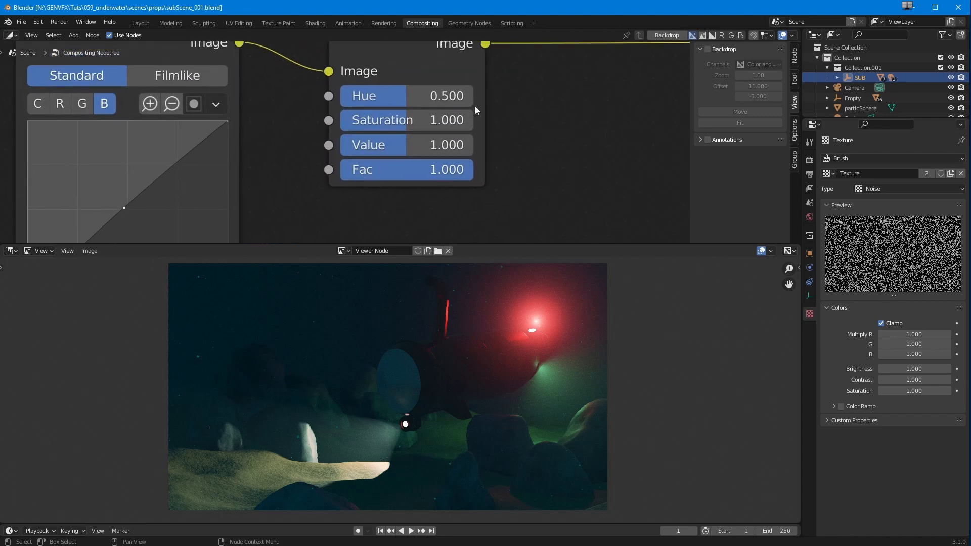
pyautogui.click(446, 121)
pyautogui.press('BackSpace')
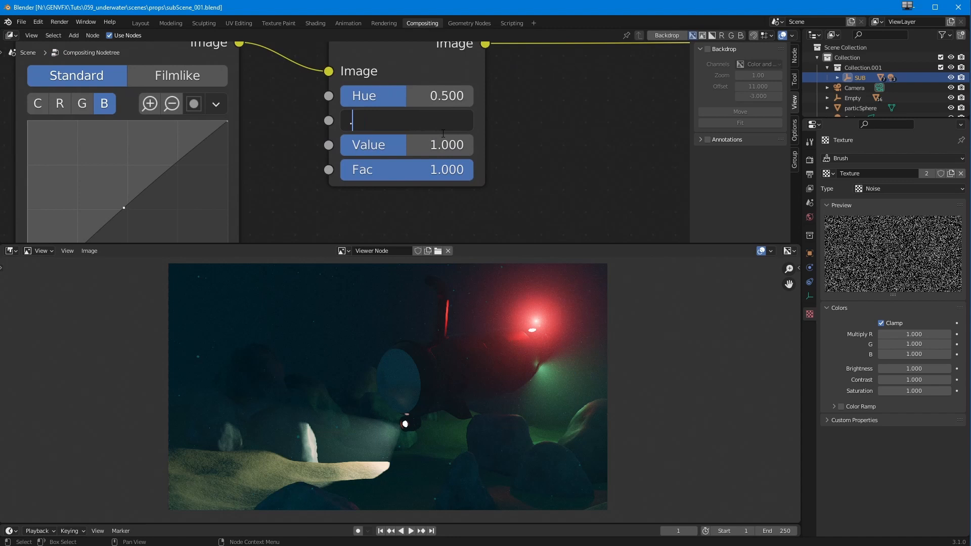
pyautogui.write('0.9')
pyautogui.press('Return')
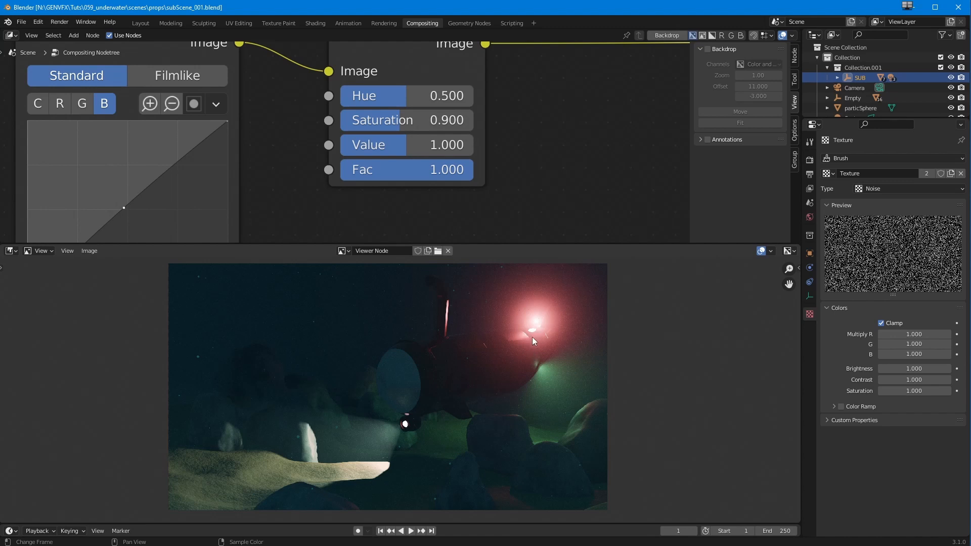
# - Return the Hue Saturation Value node's Saturation to 1
pyautogui.moveTo(413, 122)
pyautogui.mouseDown()
pyautogui.moveTo(453, 129)
pyautogui.moveTo(426, 126)
pyautogui.mouseUp()
pyautogui.click(425, 126)
pyautogui.write('1')
pyautogui.press('Return')
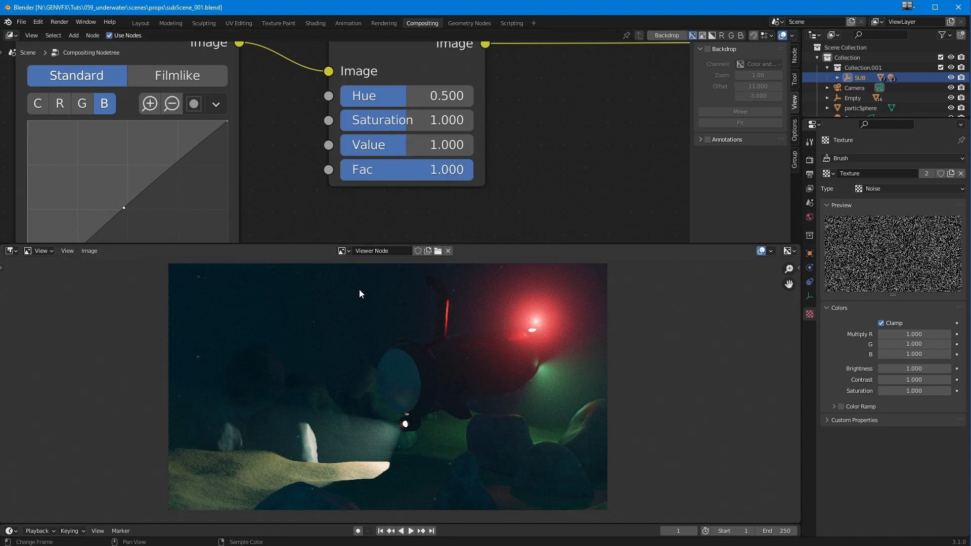
# - Try a Saturation of 0.95 on the Hue Saturation Value node and compare the frame against the muted node
pyautogui.click(408, 123)
pyautogui.write('.95')
pyautogui.press('Return')
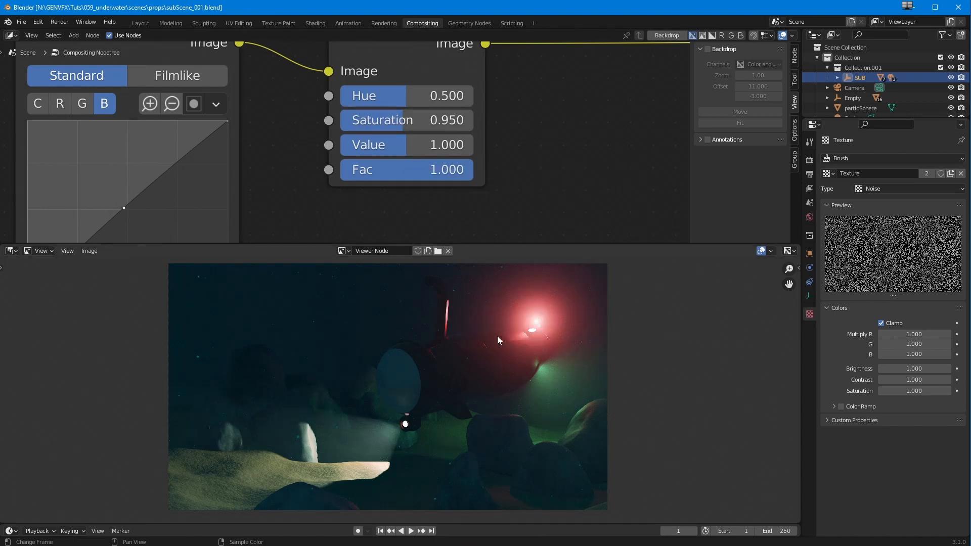
pyautogui.click(413, 67)
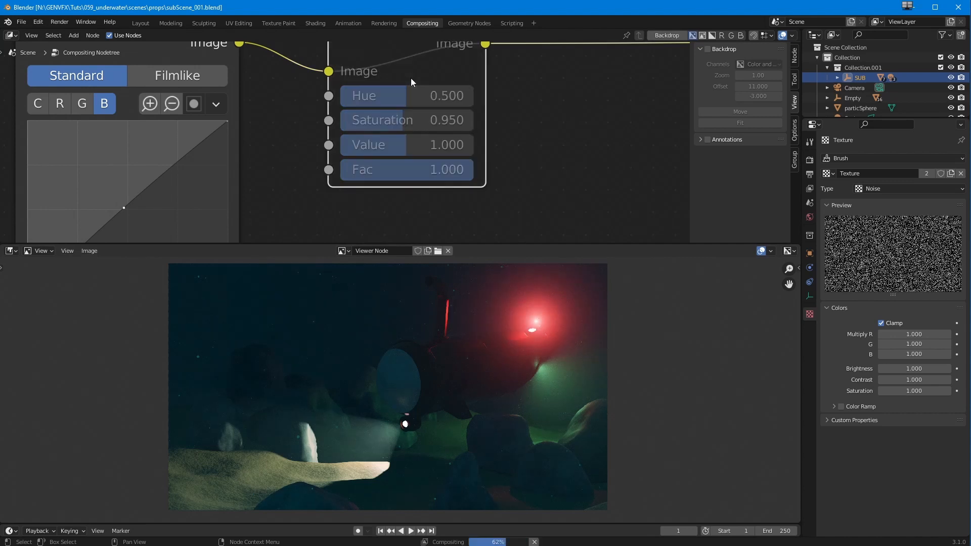
# - Set the node's Saturation to 0.987 and compare the frame with the Hue Saturation Value node muted and unmuted
pyautogui.click(424, 121)
pyautogui.write('.987')
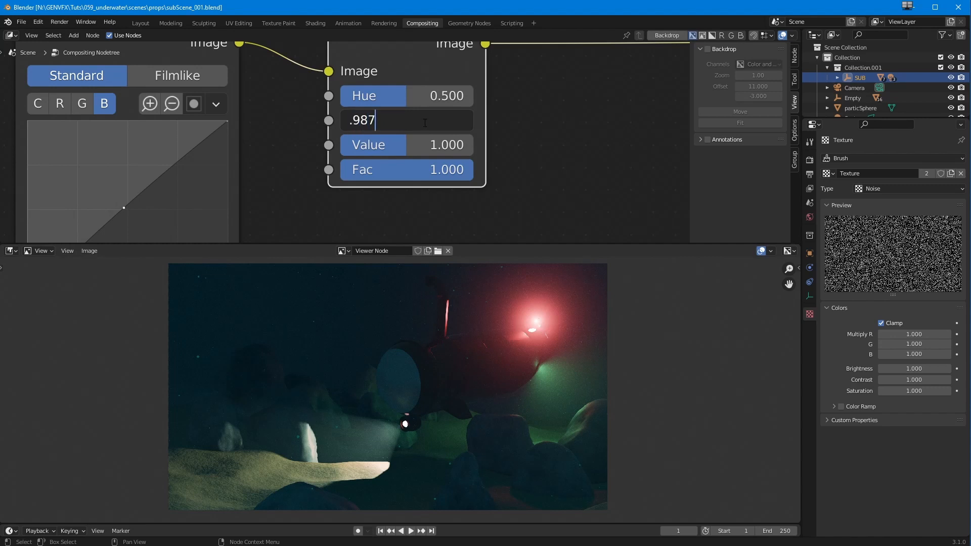
pyautogui.press('Return')
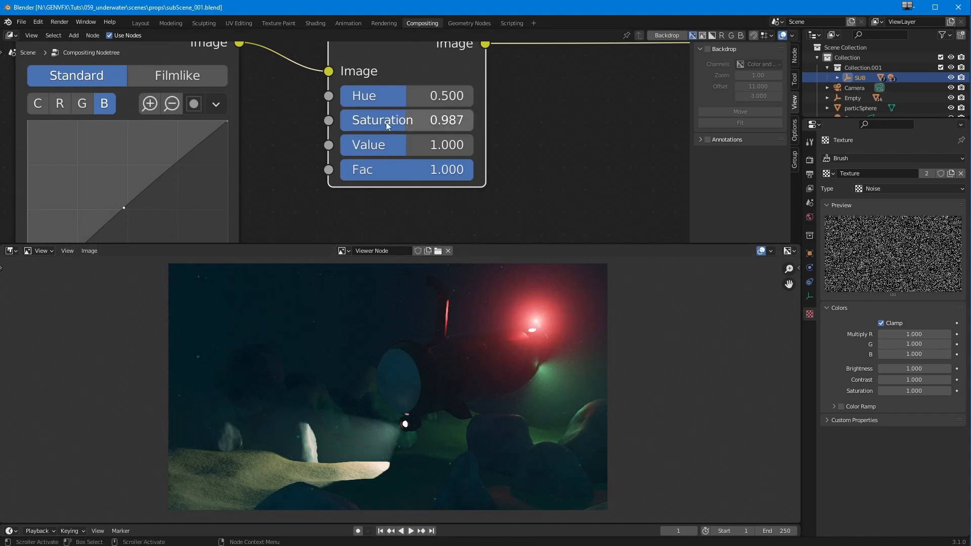
pyautogui.press('m')
pyautogui.press('m')
pyautogui.press('m')
pyautogui.press('m')
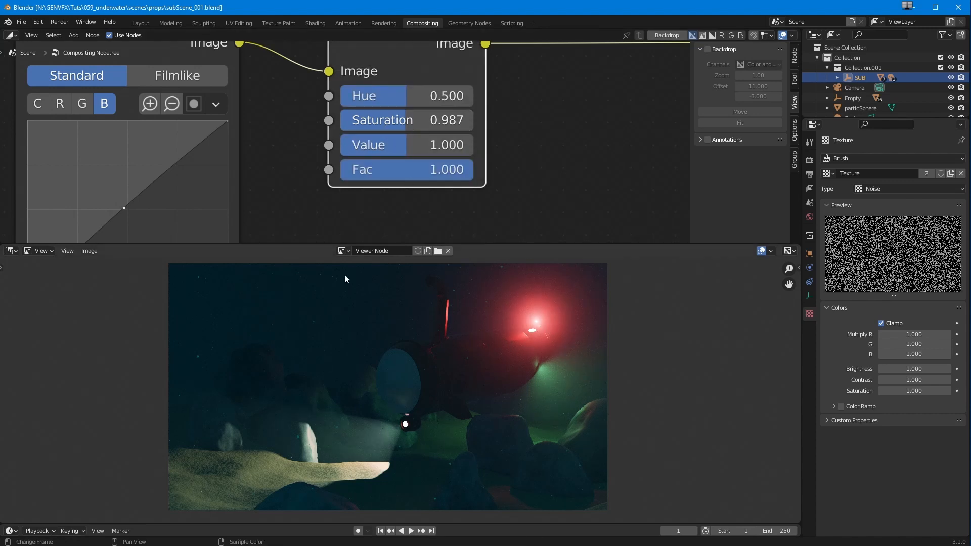
# - Move the output reroute together with the Composite and Viewer nodes farther from the Hue Saturation Value node
pyautogui.scroll(-4, 354, 162)
pyautogui.scroll(-3, 346, 161)
pyautogui.moveTo(592, 200); pyautogui.dragTo(439, 42)
pyautogui.moveTo(505, 62); pyautogui.dragTo(594, 67)
pyautogui.keyDown('ctrl'); pyautogui.moveTo(309, 196); pyautogui.dragTo(301, 181, button='middle'); pyautogui.keyUp('ctrl')
pyautogui.keyDown('shift'); pyautogui.moveTo(302, 181); pyautogui.dragTo(427, 175, button='middle'); pyautogui.keyUp('shift')
pyautogui.moveTo(225, 122); pyautogui.dragTo(226, 126)
pyautogui.keyDown('ctrl'); pyautogui.moveTo(420, 187); pyautogui.dragTo(316, 175, button='middle'); pyautogui.keyUp('ctrl')
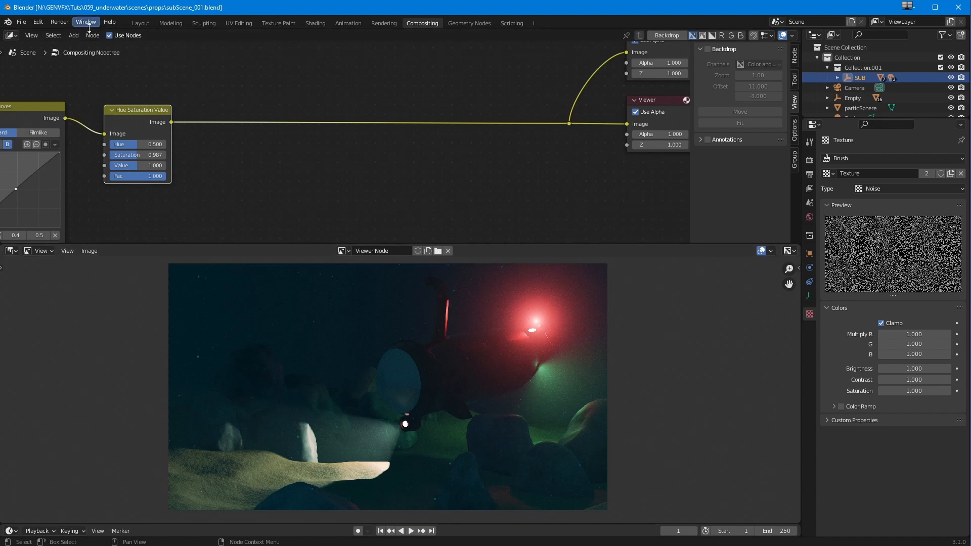
# - Insert a Lens Distortion node on the link between the Hue Saturation Value node and the output reroute
pyautogui.click(65, 23)
pyautogui.moveTo(110, 21)
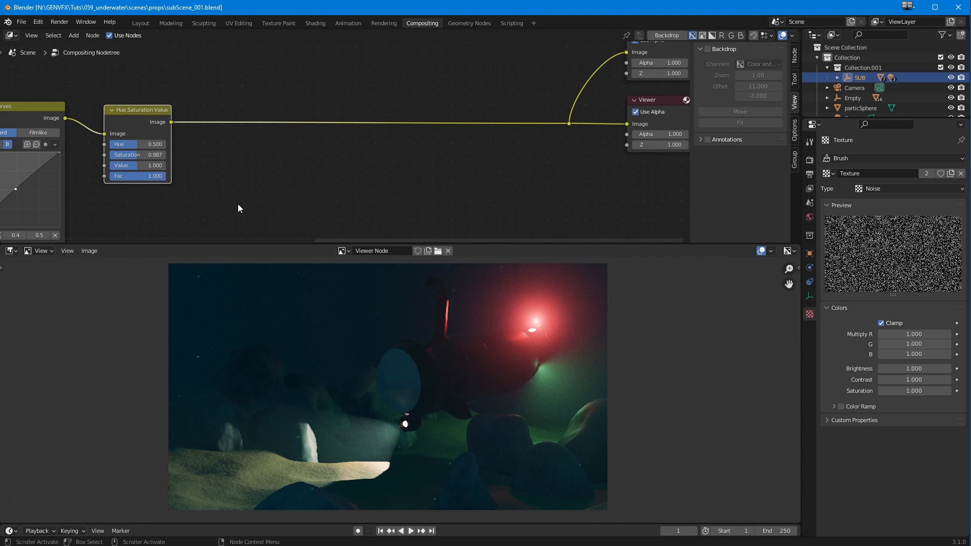
pyautogui.click(76, 35)
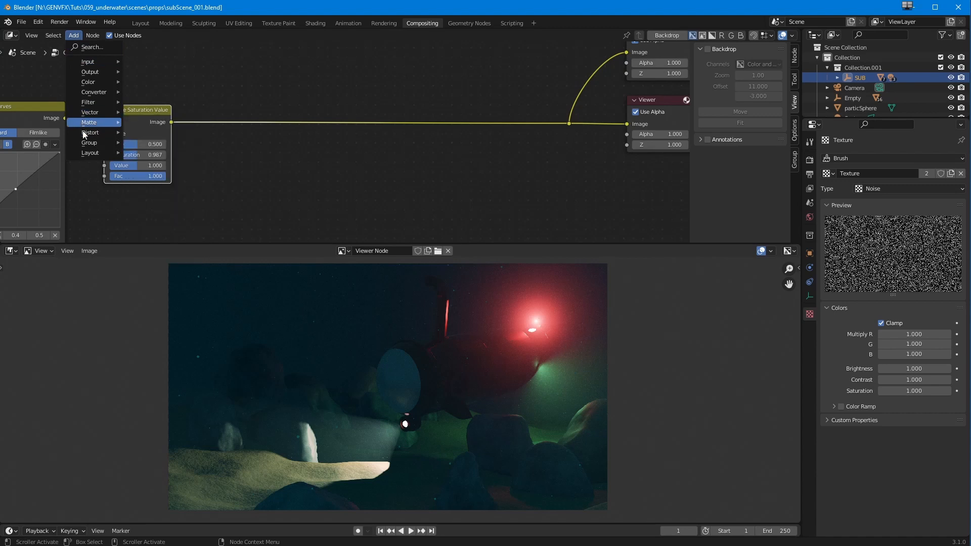
pyautogui.moveTo(88, 133)
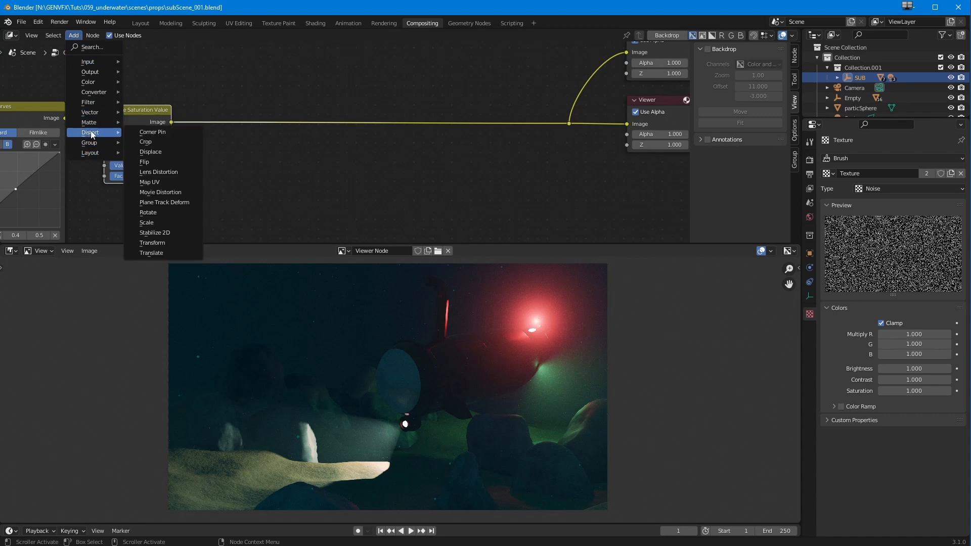
pyautogui.click(153, 172)
pyautogui.click(299, 152)
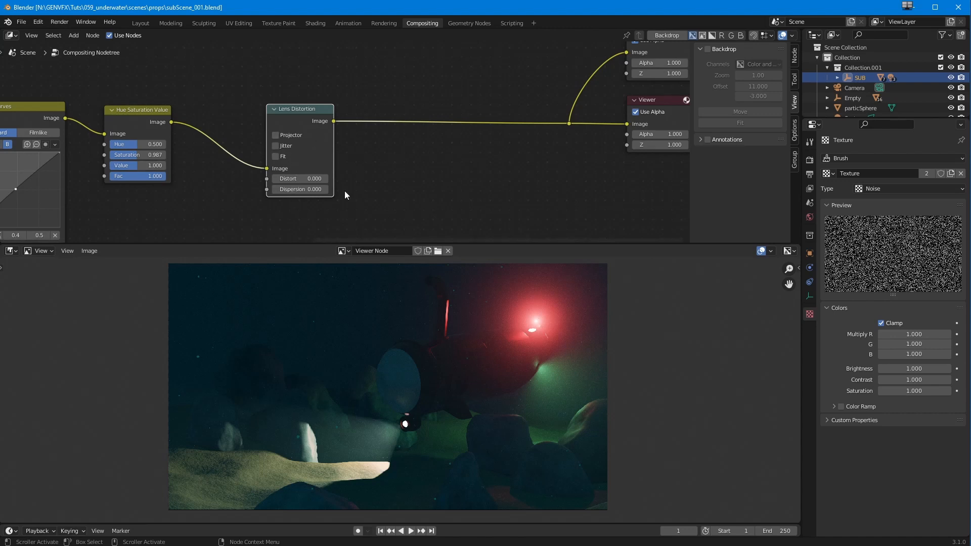
pyautogui.scroll(4, 256, 206)
pyautogui.scroll(-2, 268, 193)
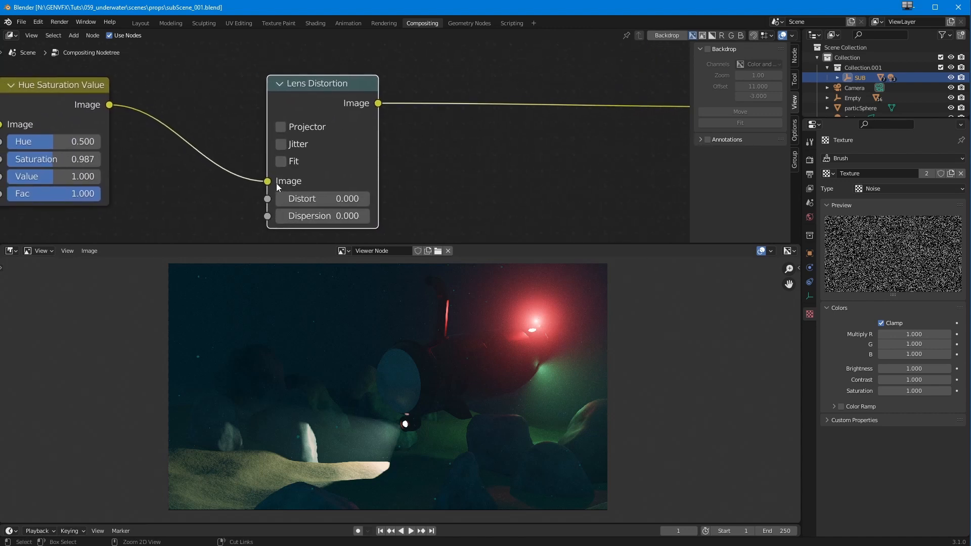
pyautogui.scroll(1, 276, 183)
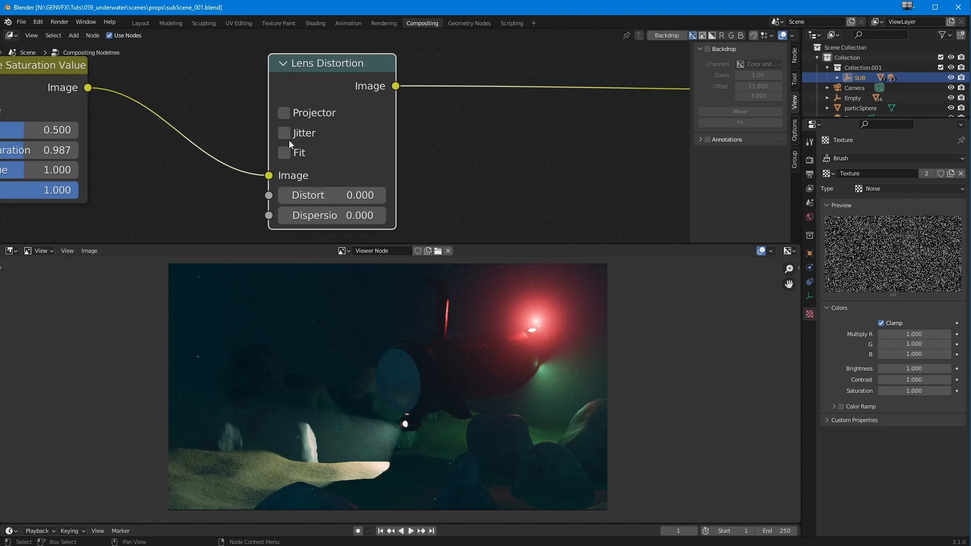
# - Try a Distort of 0.2 on the Lens Distortion node and settle on a Distort of -0.05
pyautogui.moveTo(324, 195); pyautogui.dragTo(343, 196)
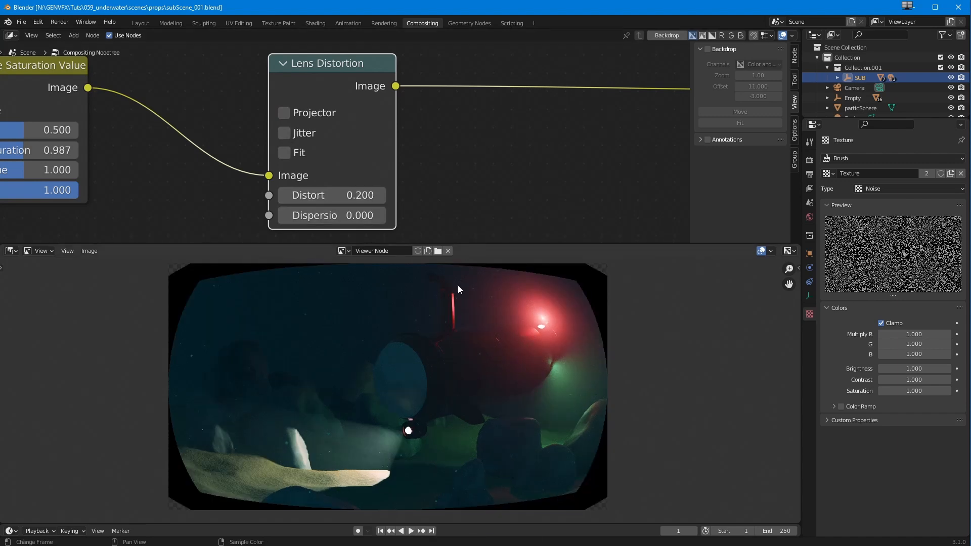
pyautogui.click(326, 195)
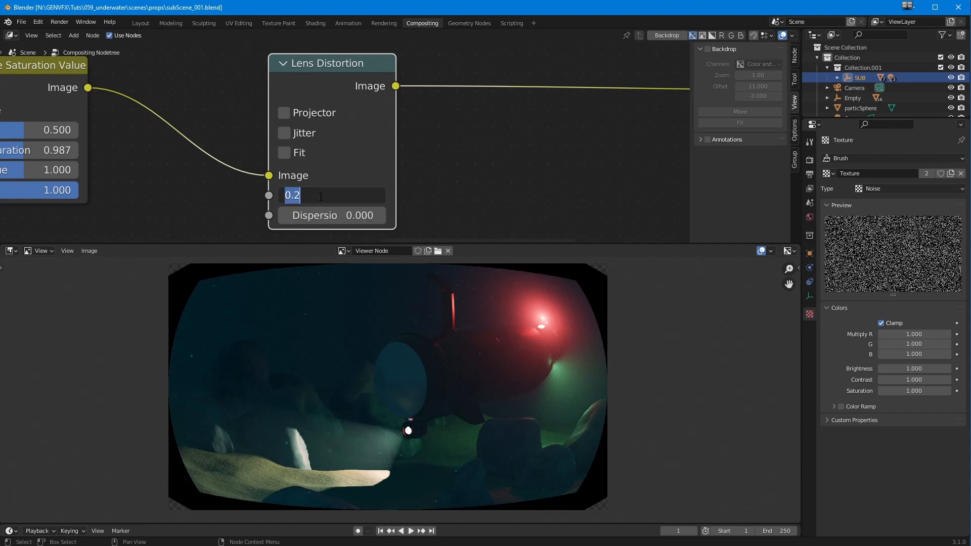
pyautogui.write('-')
pyautogui.write('0.05')
pyautogui.press('Return')
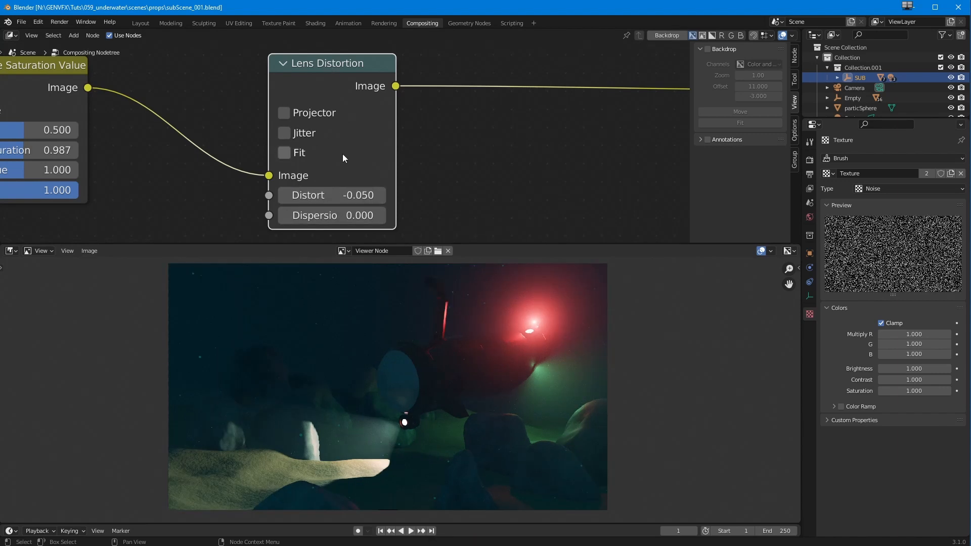
# - Compare the frame with the Lens Distortion node muted and unmuted
pyautogui.press('m')
pyautogui.press('m')
pyautogui.press('m')
pyautogui.press('m')
pyautogui.press('m')
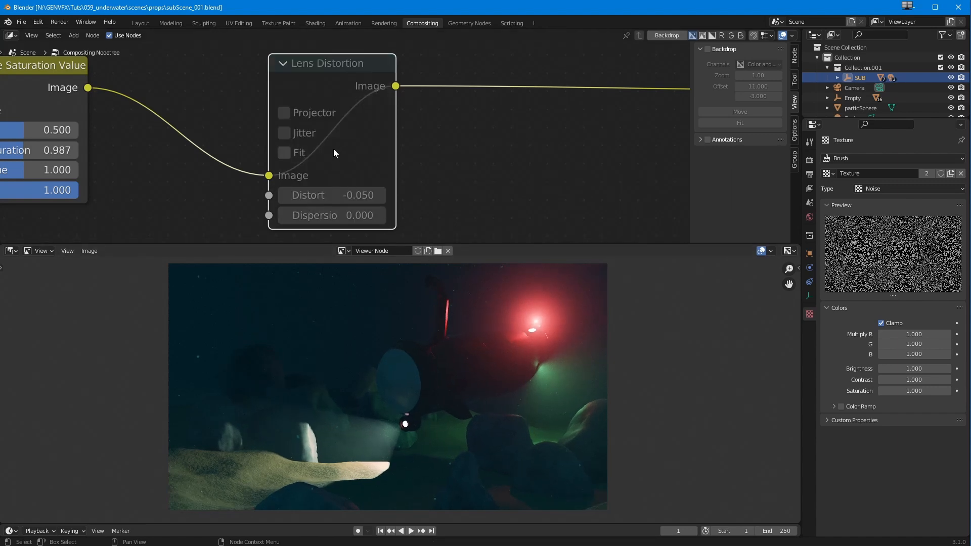
pyautogui.press('m')
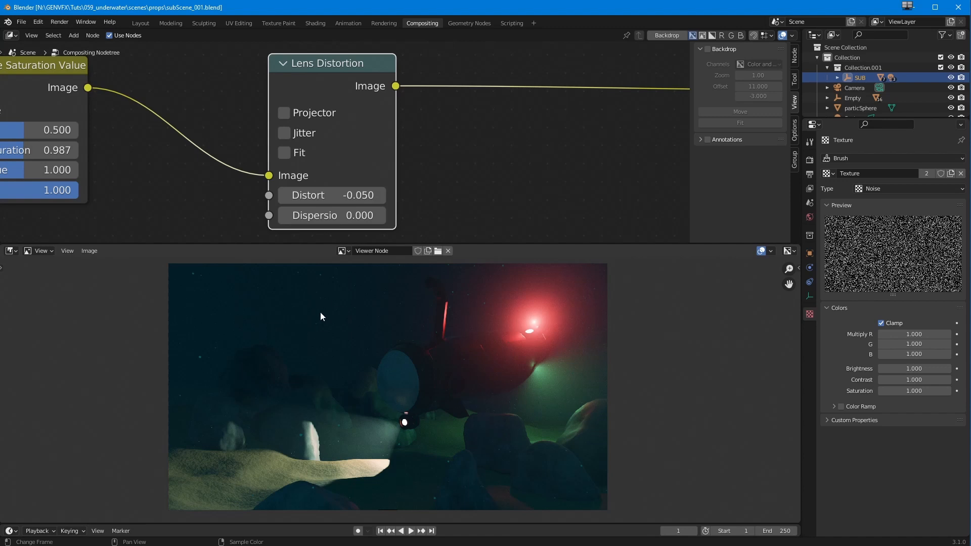
# - Try Dispersion values of 0.1 and 0.2 on the Lens Distortion node, checking the image closely
pyautogui.click(325, 220)
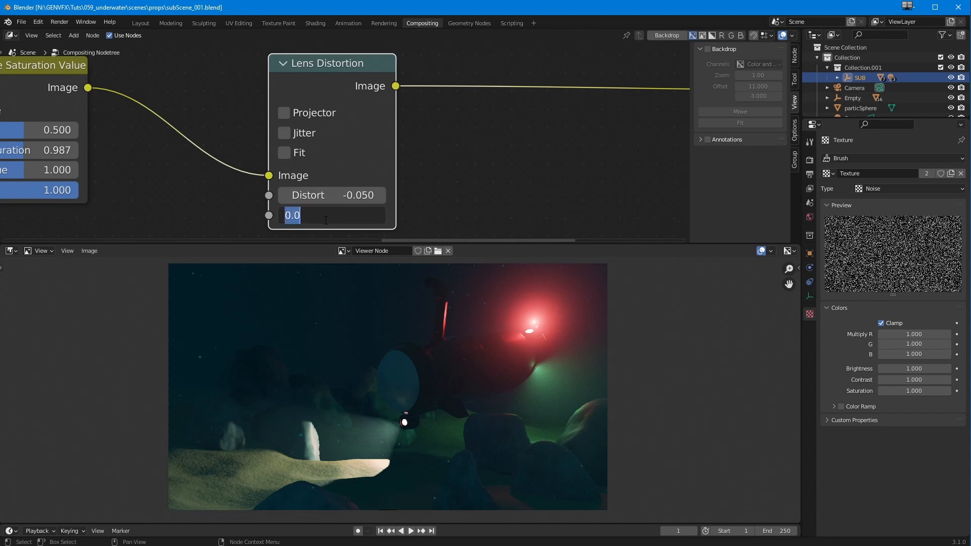
pyautogui.press('BackSpace')
pyautogui.write('.1')
pyautogui.press('Return')
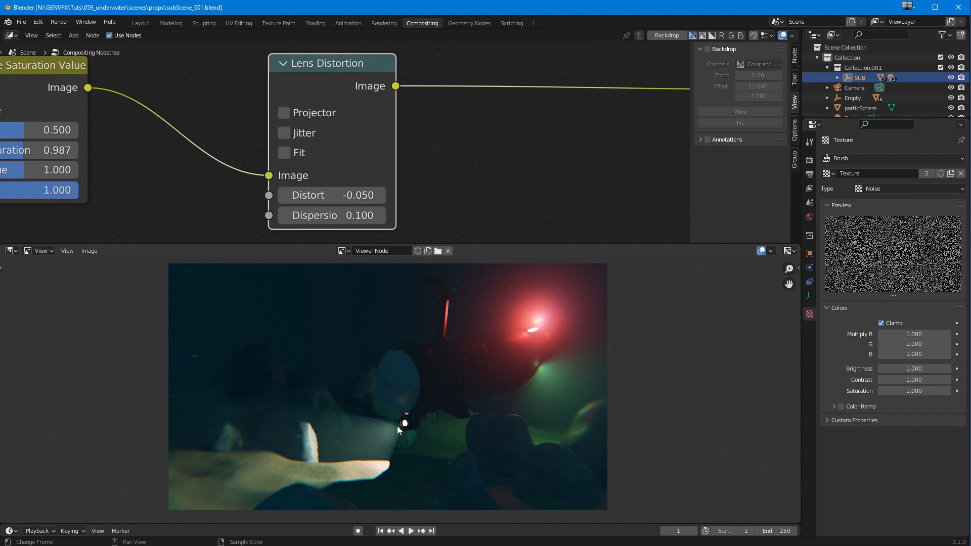
pyautogui.keyDown('ctrl'); pyautogui.moveTo(402, 423); pyautogui.dragTo(375, 405, button='middle'); pyautogui.keyUp('ctrl')
pyautogui.click(330, 217)
pyautogui.write('.2')
pyautogui.press('Return')
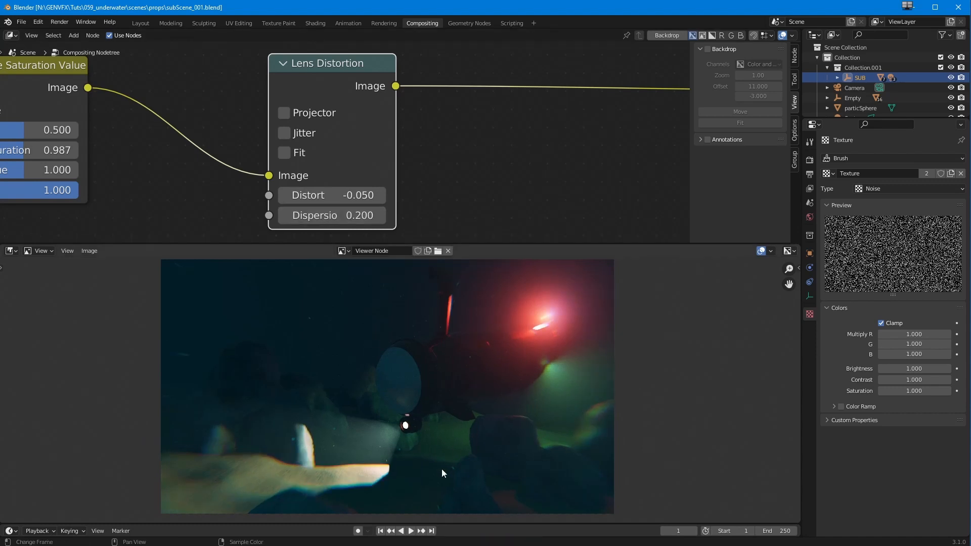
# - Set the Lens Distortion node's Dispersion to 0.05 and check the effect in the viewer image
pyautogui.click(320, 218)
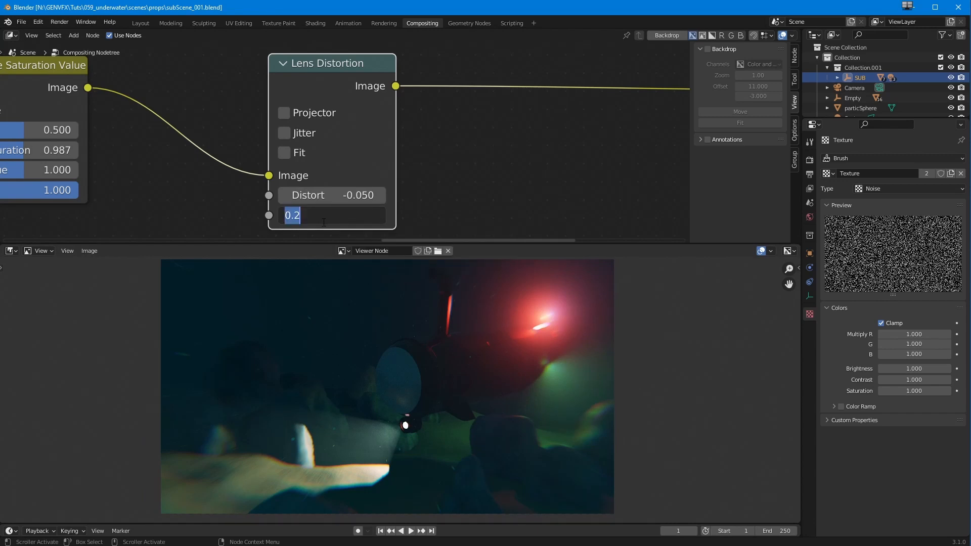
pyautogui.write('0.05')
pyautogui.press('Return')
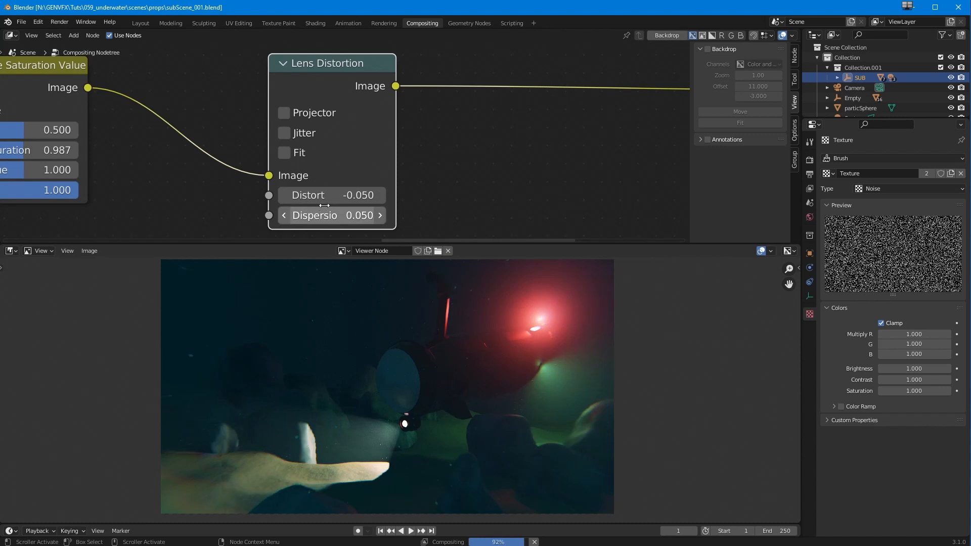
pyautogui.moveTo(378, 459)
pyautogui.keyDown('ctrl'); pyautogui.mouseDown(button='middle')
pyautogui.moveTo(389, 402)
pyautogui.moveTo(392, 464)
pyautogui.moveTo(377, 447)
pyautogui.mouseUp(button='middle'); pyautogui.keyUp('ctrl')
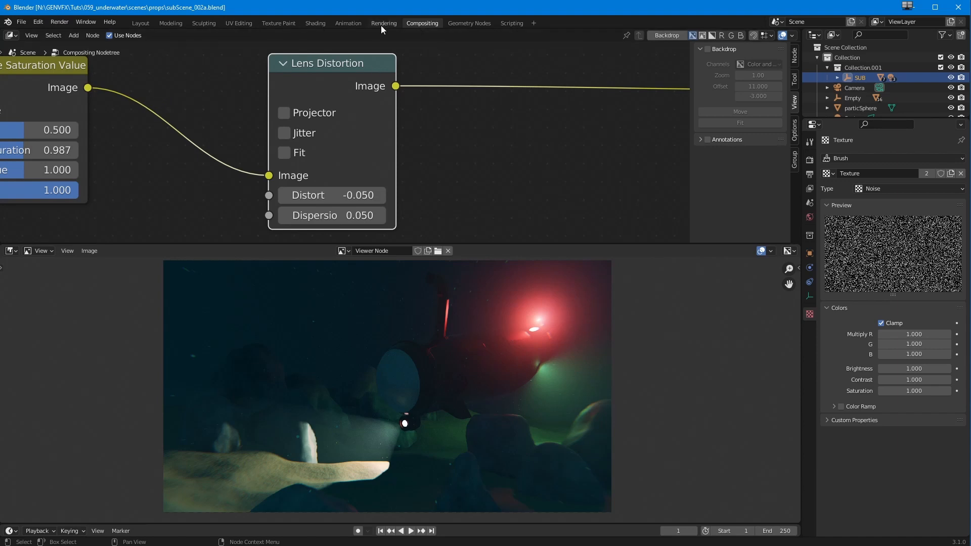
# - Switch to the Shading workspace and examine the volumeCube's particles and its particle system settings
pyautogui.click(311, 24)
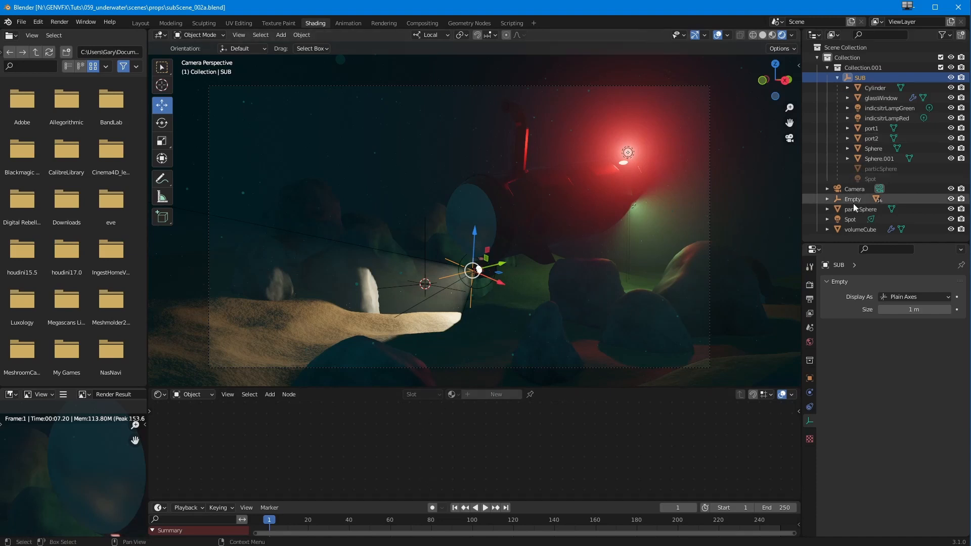
pyautogui.click(854, 229)
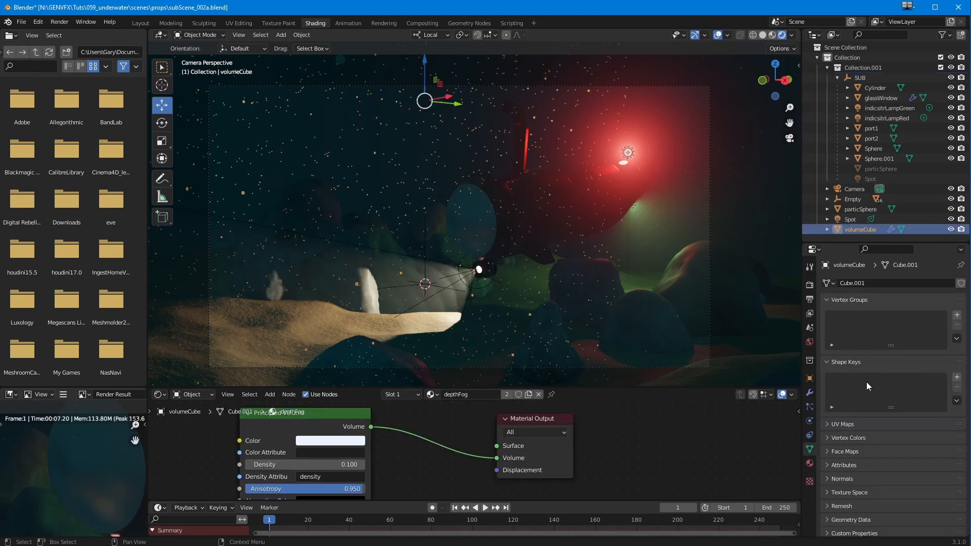
pyautogui.click(809, 406)
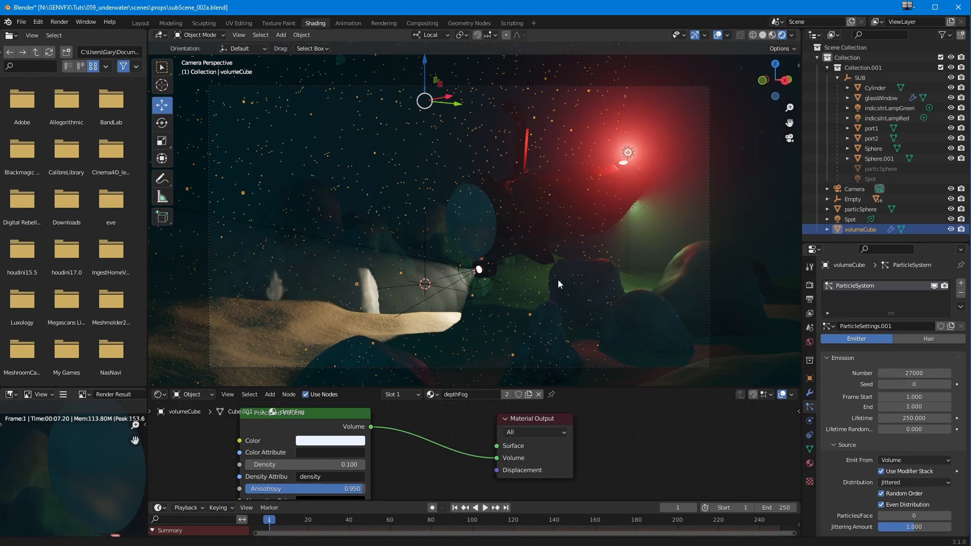
pyautogui.scroll(2, 557, 280)
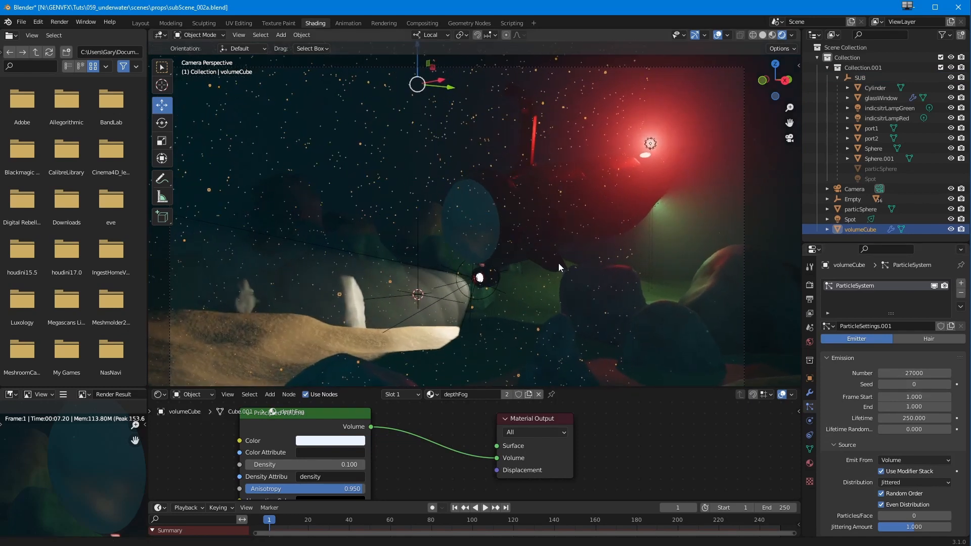
pyautogui.scroll(-2, 554, 289)
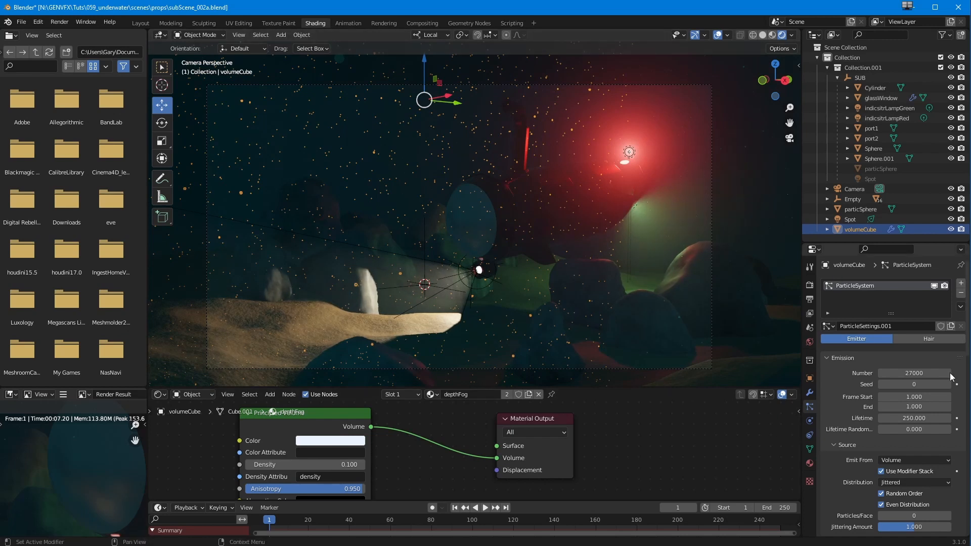
# - Collapse Collection.001 in the outliner, select the Camera and enable Depth of Field with its settings expanded
pyautogui.click(816, 58)
pyautogui.click(815, 58)
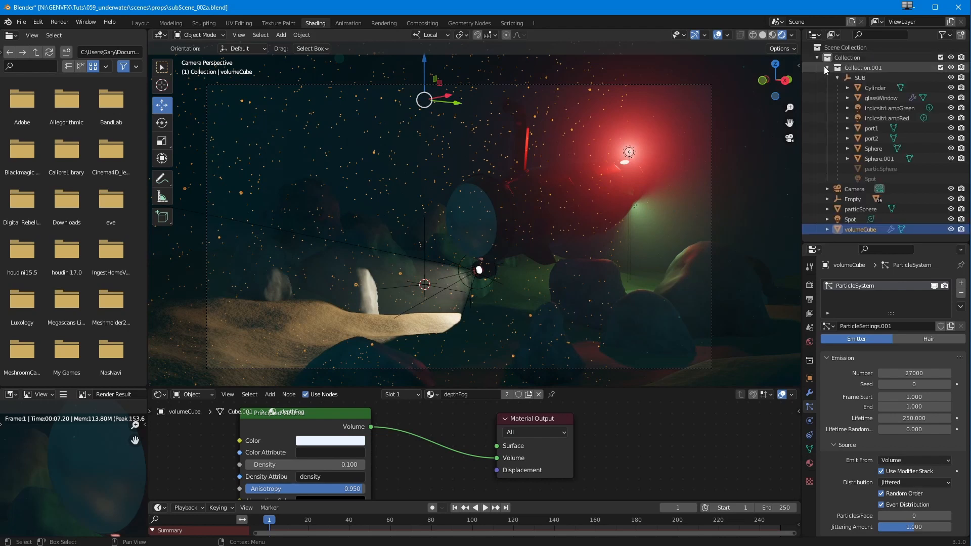
pyautogui.click(826, 68)
pyautogui.click(854, 77)
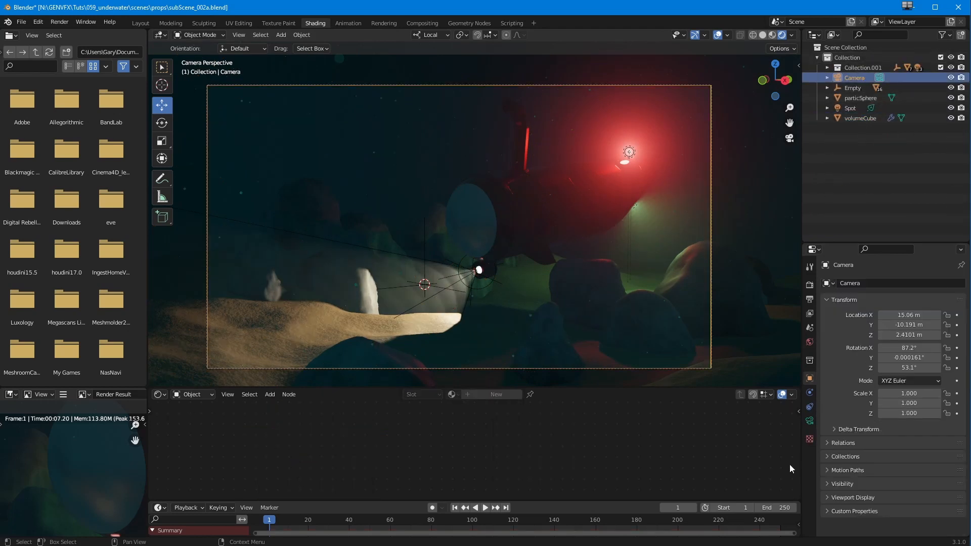
pyautogui.click(809, 421)
pyautogui.click(833, 412)
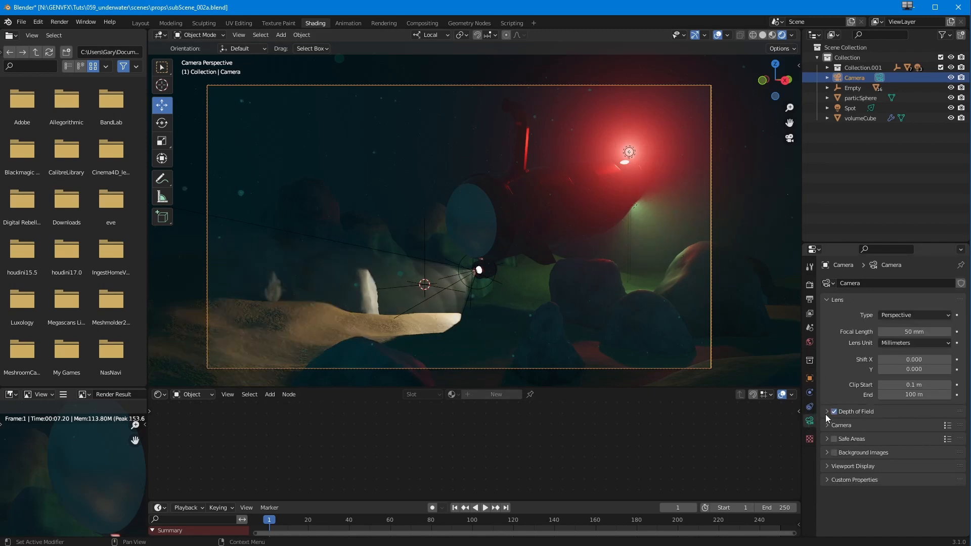
pyautogui.click(826, 413)
# - Check the scene's Eevee Depth of Field render settings and return to the camera's lens settings
pyautogui.click(809, 300)
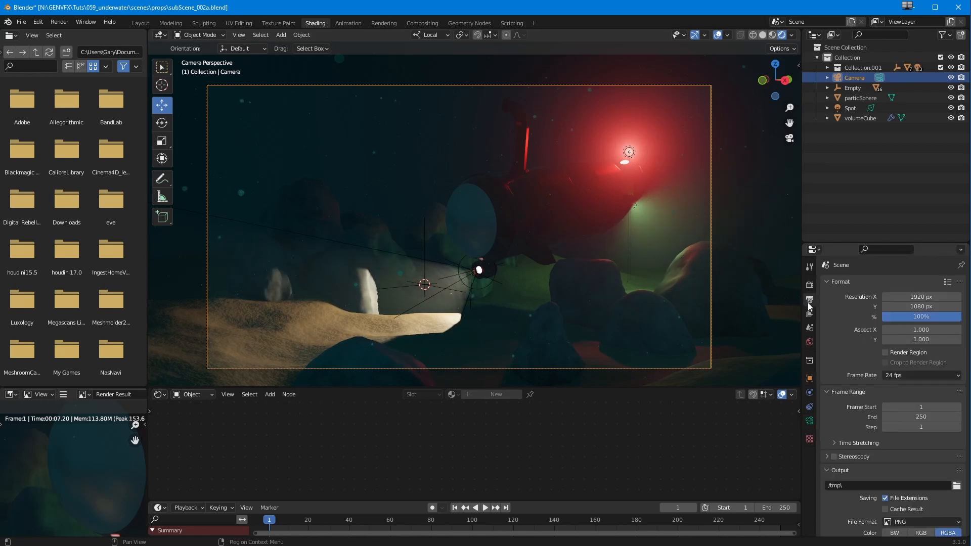
pyautogui.click(808, 284)
pyautogui.click(825, 381)
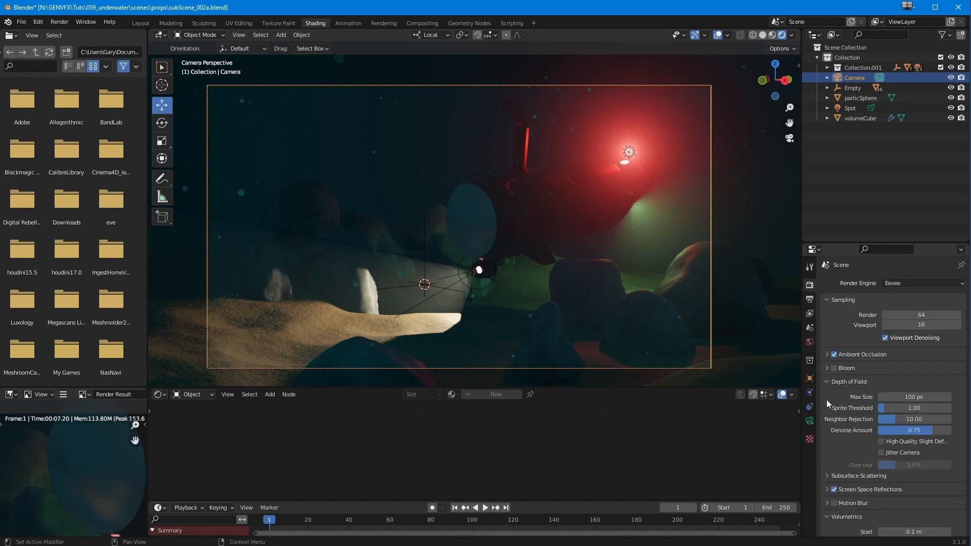
pyautogui.click(809, 420)
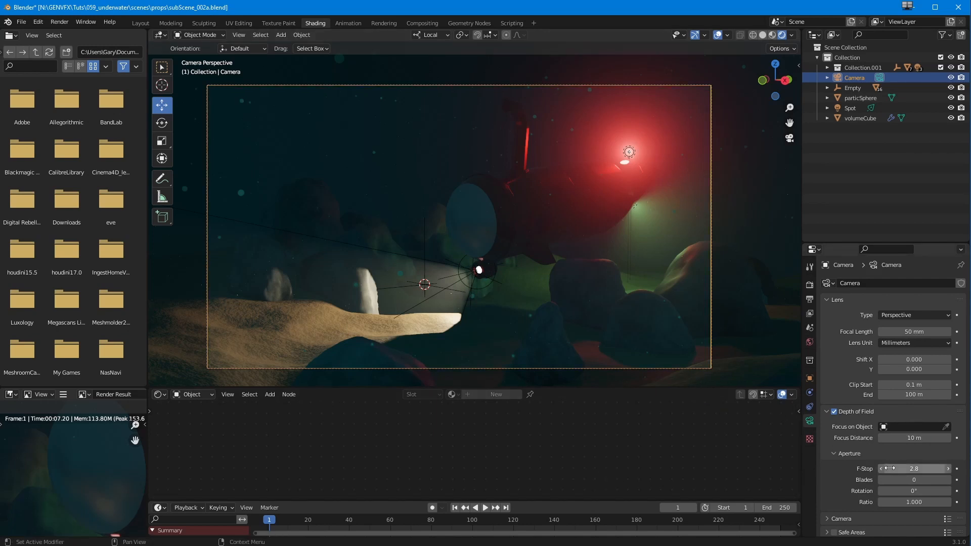
# - Set the camera's F-Stop to 0.2, make glassWindow the focus object and compare with Depth of Field off and on
pyautogui.moveTo(894, 468); pyautogui.dragTo(884, 468)
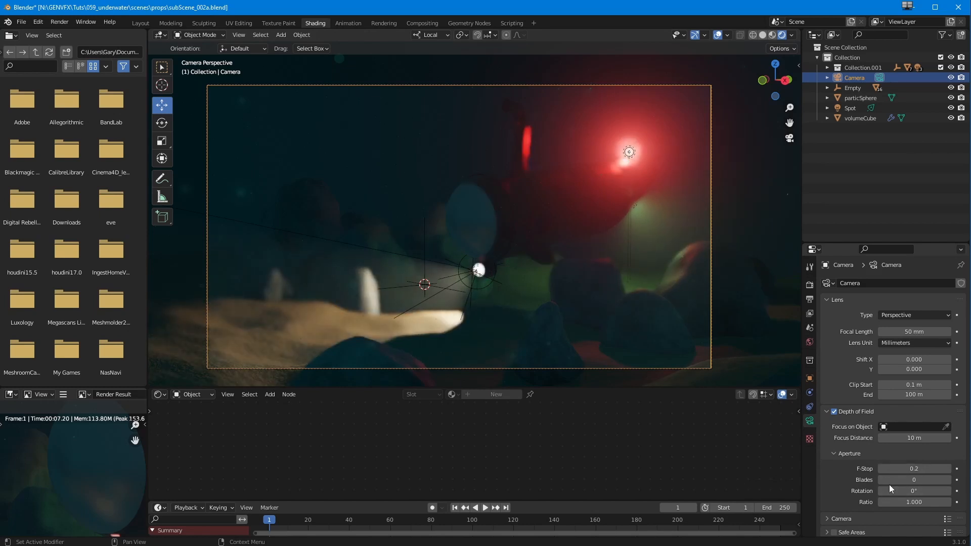
pyautogui.click(944, 427)
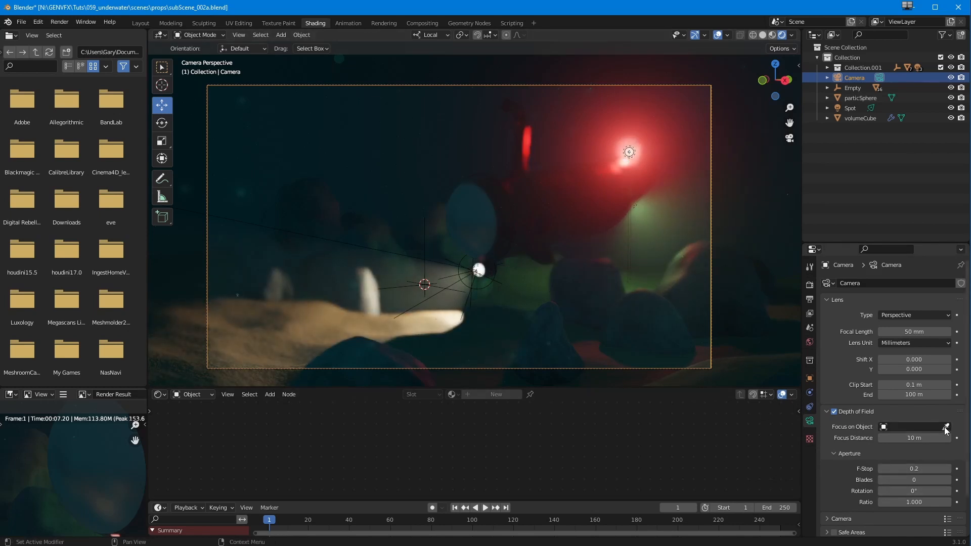
pyautogui.click(480, 218)
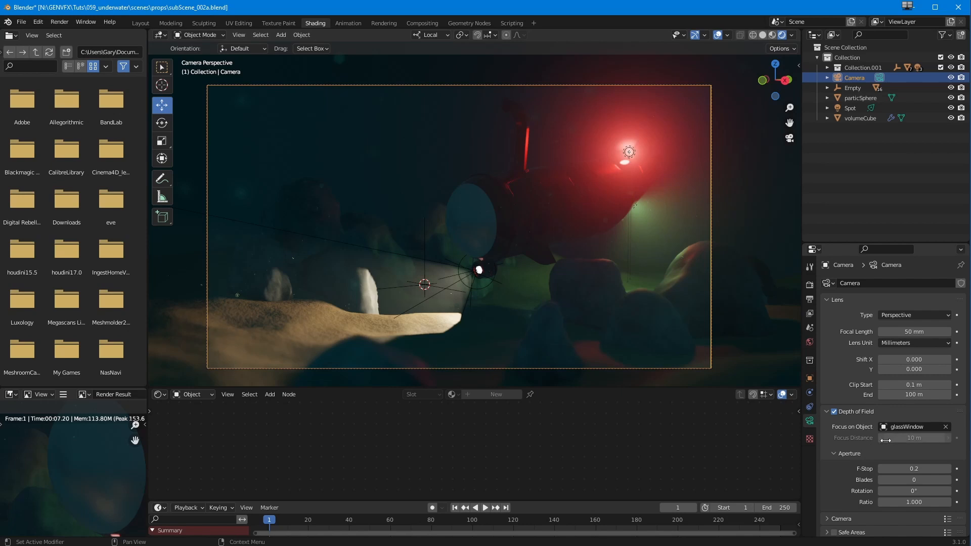
pyautogui.click(834, 413)
pyautogui.click(833, 412)
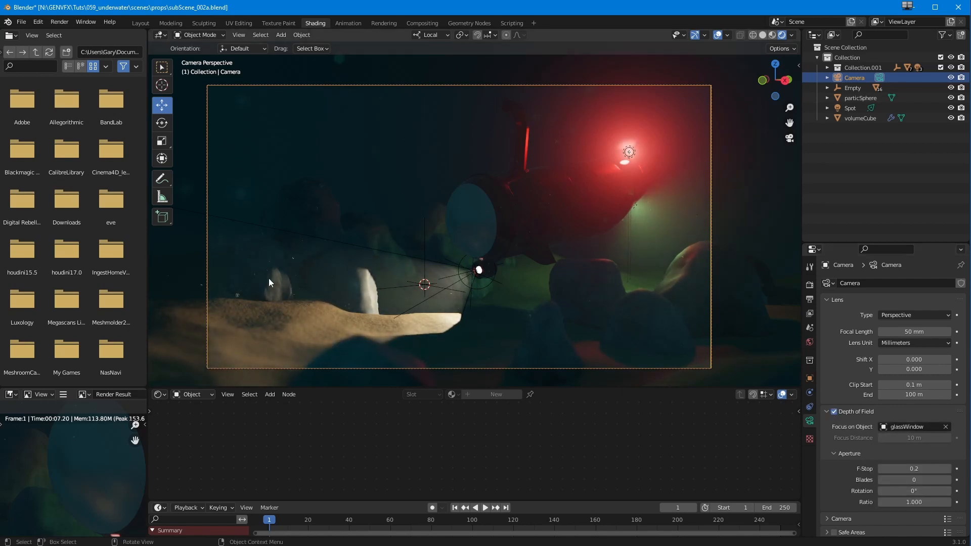
# - Try F-Stop values of 0.4 and 1 on the camera's depth of field
pyautogui.click(904, 468)
pyautogui.write('0.4')
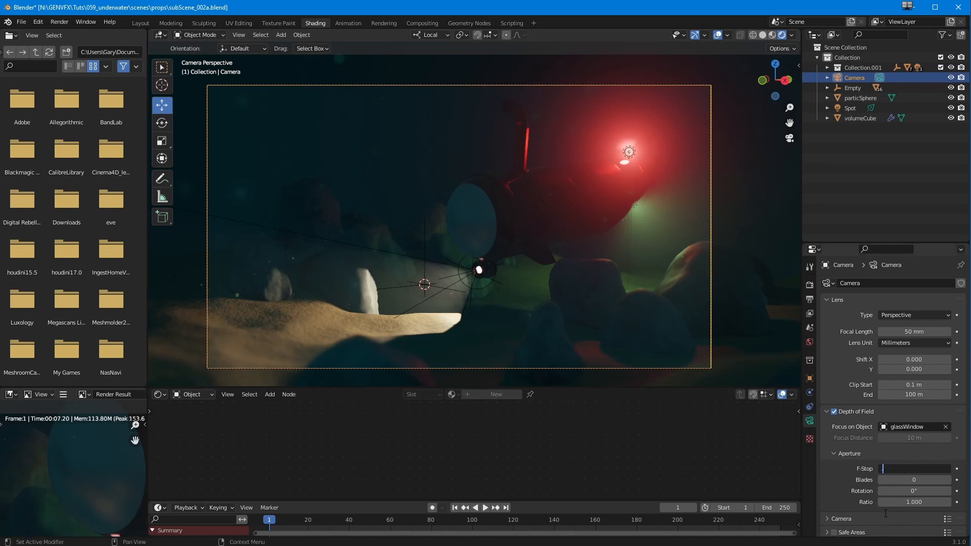
pyautogui.press('Return')
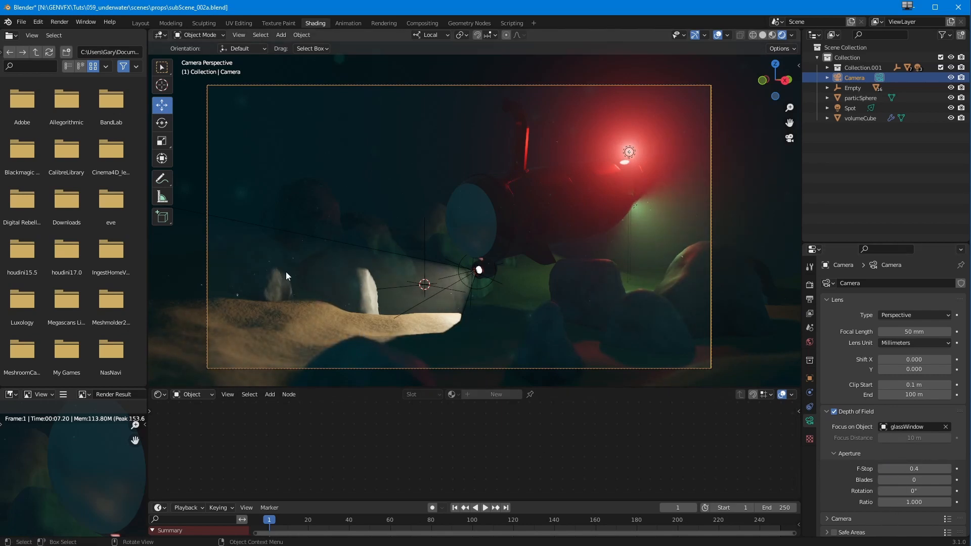
pyautogui.click(901, 469)
pyautogui.write('1')
pyautogui.press('Return')
# - Set the camera's F-Stop to 0.5
pyautogui.click(905, 470)
pyautogui.write('0.5')
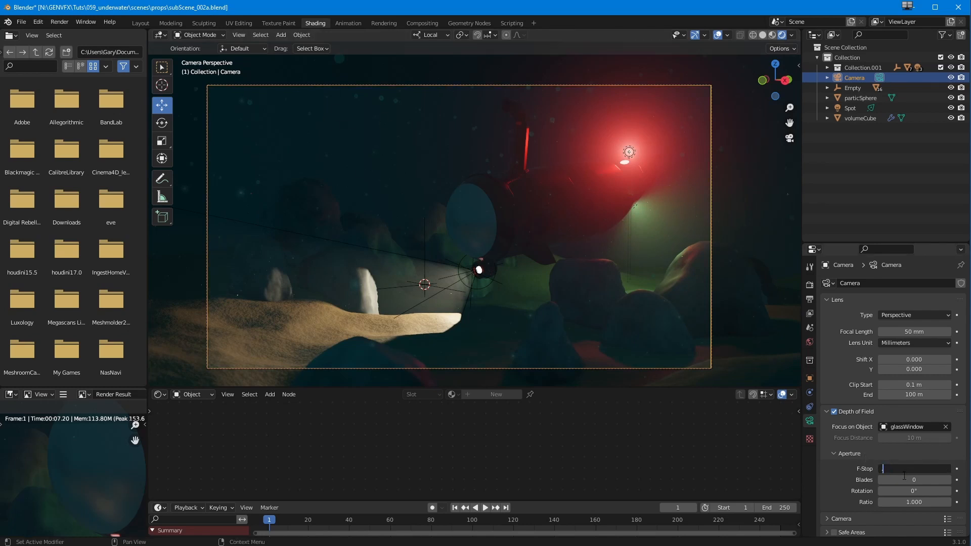
pyautogui.press('Return')
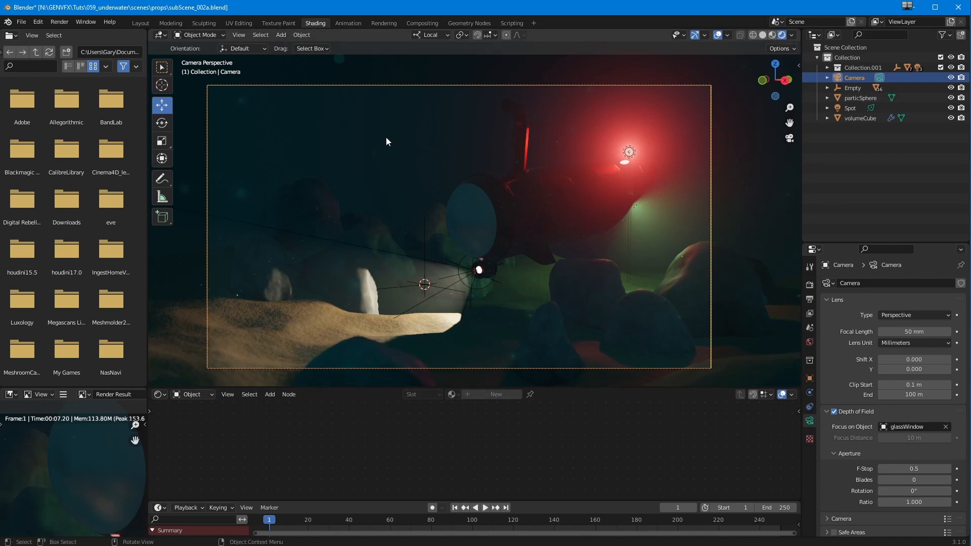
# - Switch to the Rendering workspace, choose Slot 4 for the render result and render frame 1
pyautogui.click(377, 24)
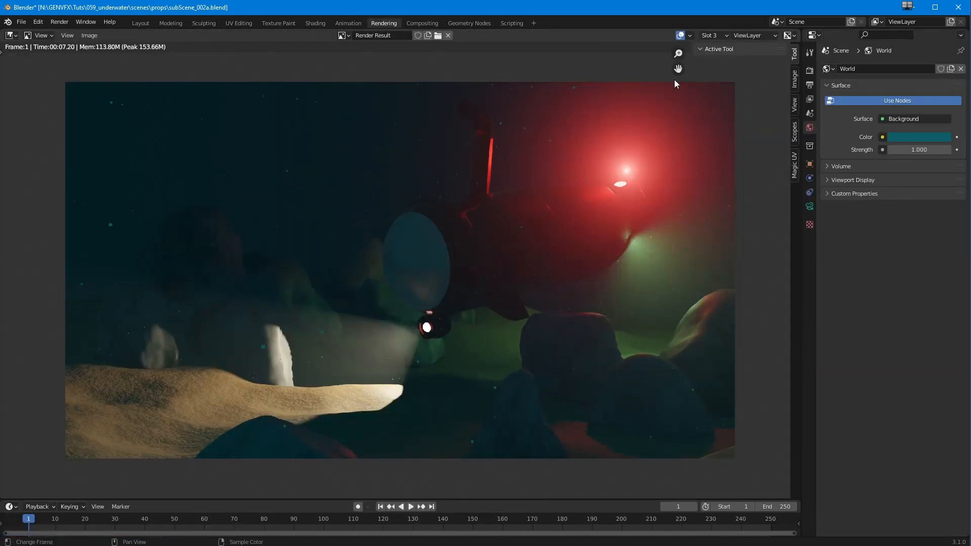
pyautogui.click(709, 36)
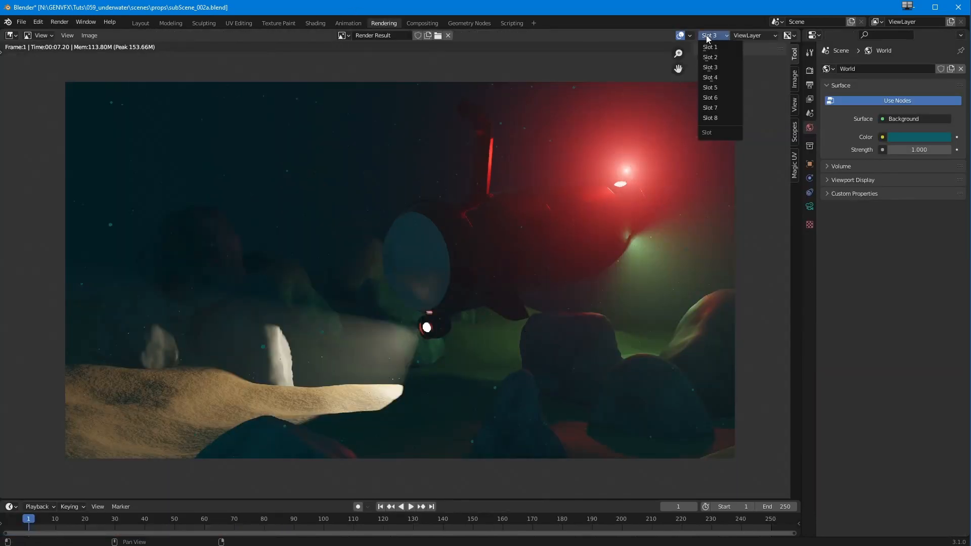
pyautogui.click(710, 78)
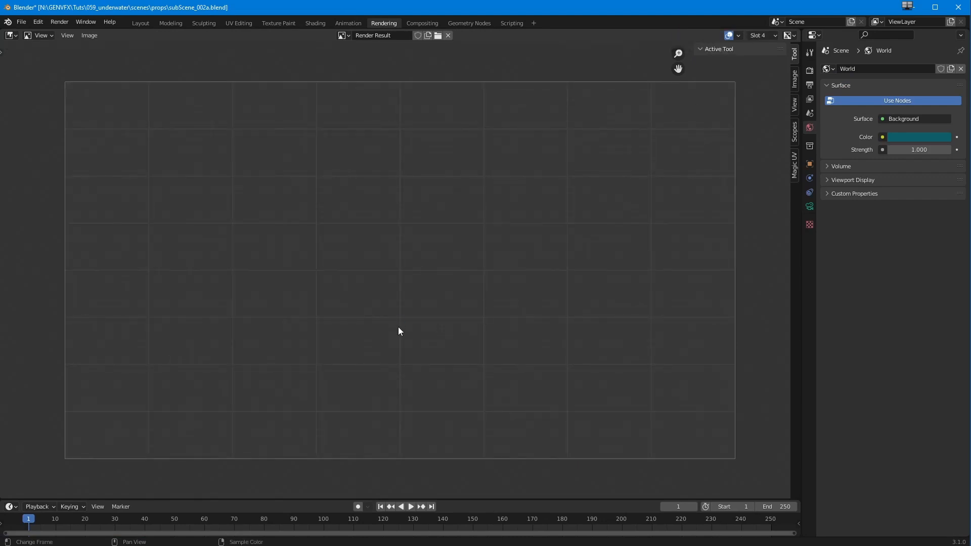
pyautogui.press('F12')
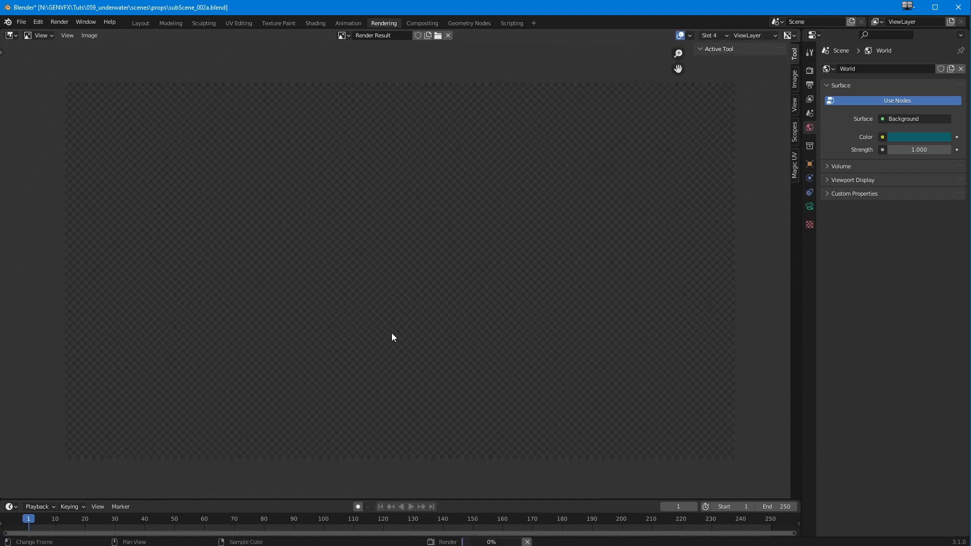